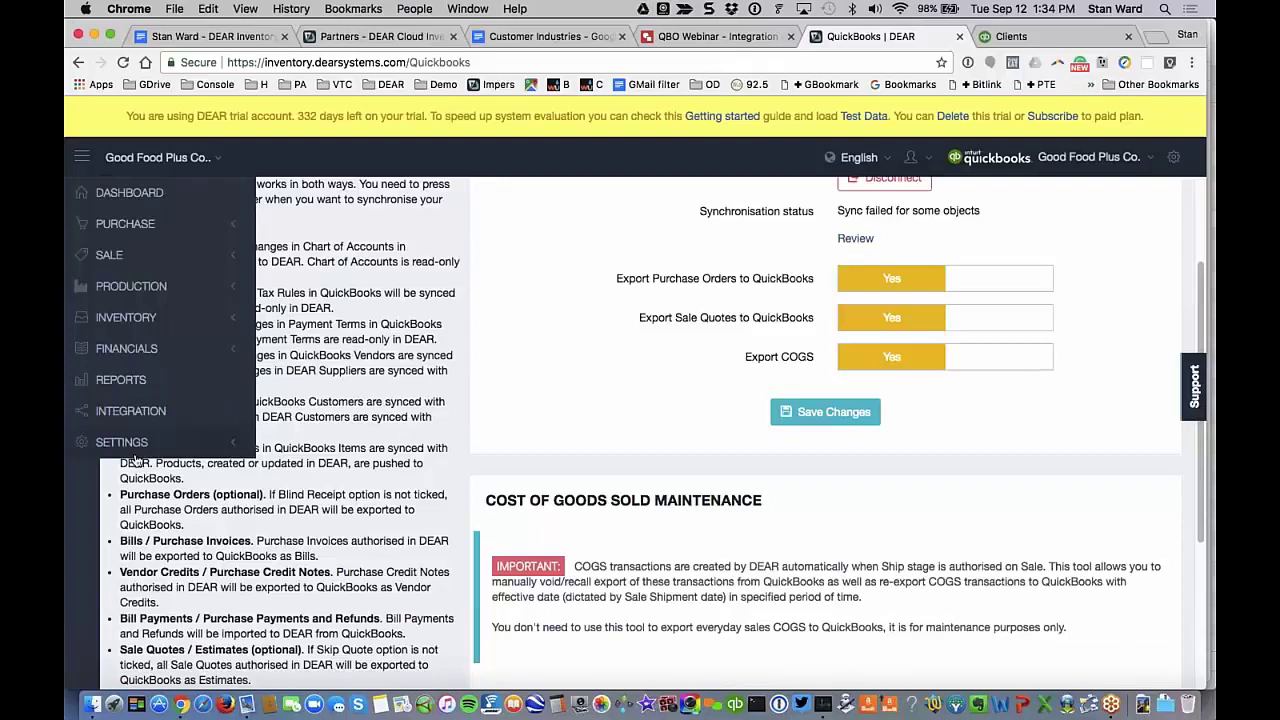
# Read the QuickBooks Online integration notes and highlight the synced items from Purchase Orders through Credit Memos / Sale Credit Notes
pyautogui.scroll(-1, 150, 475)
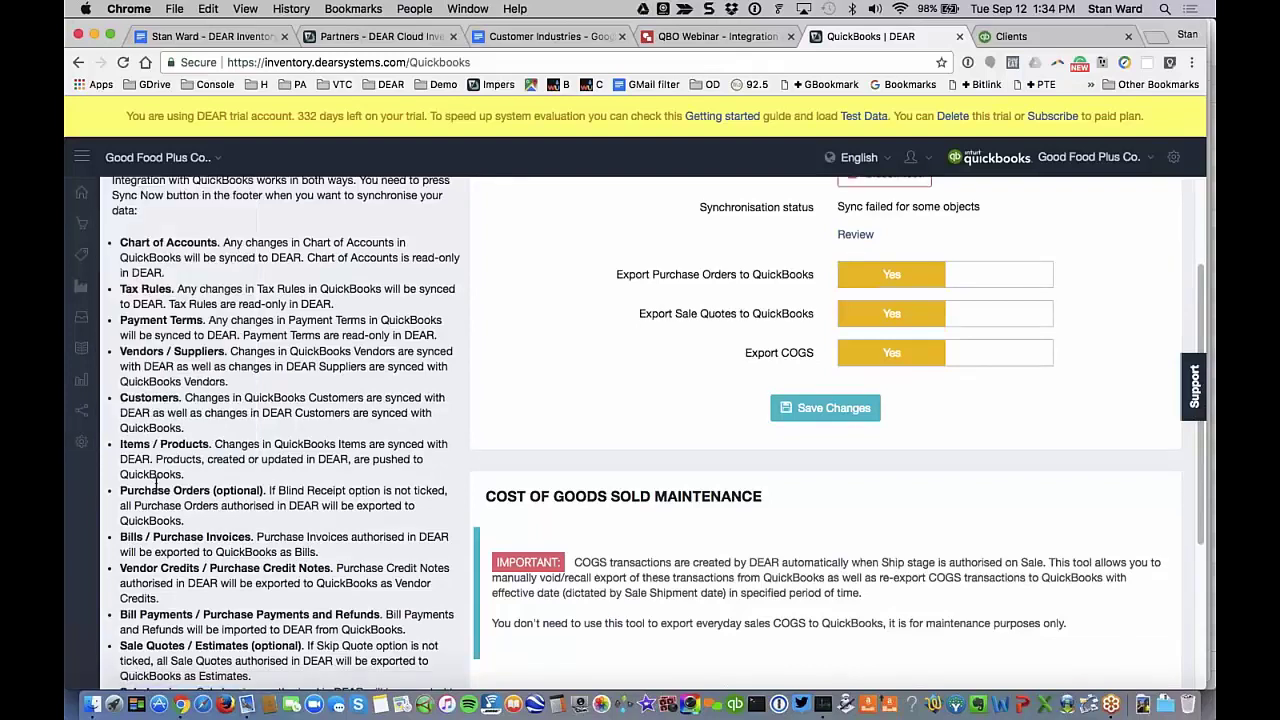
pyautogui.scroll(-2, 155, 483)
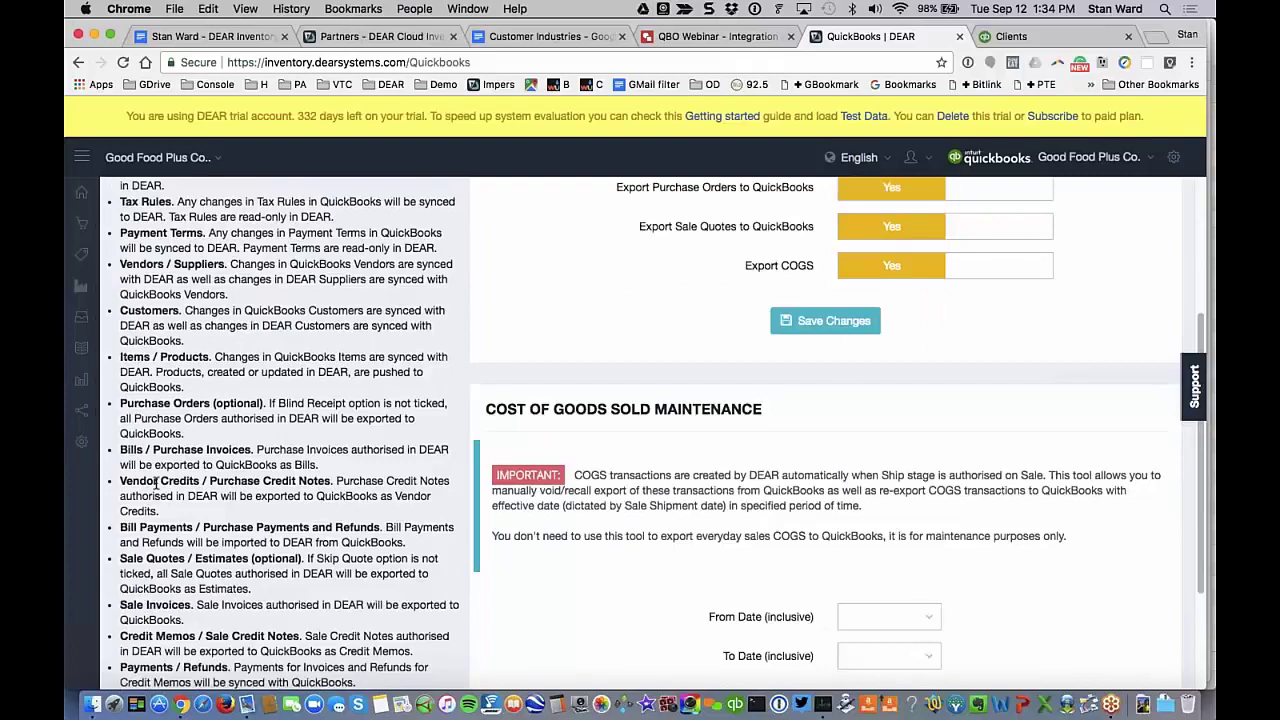
pyautogui.scroll(-1, 155, 482)
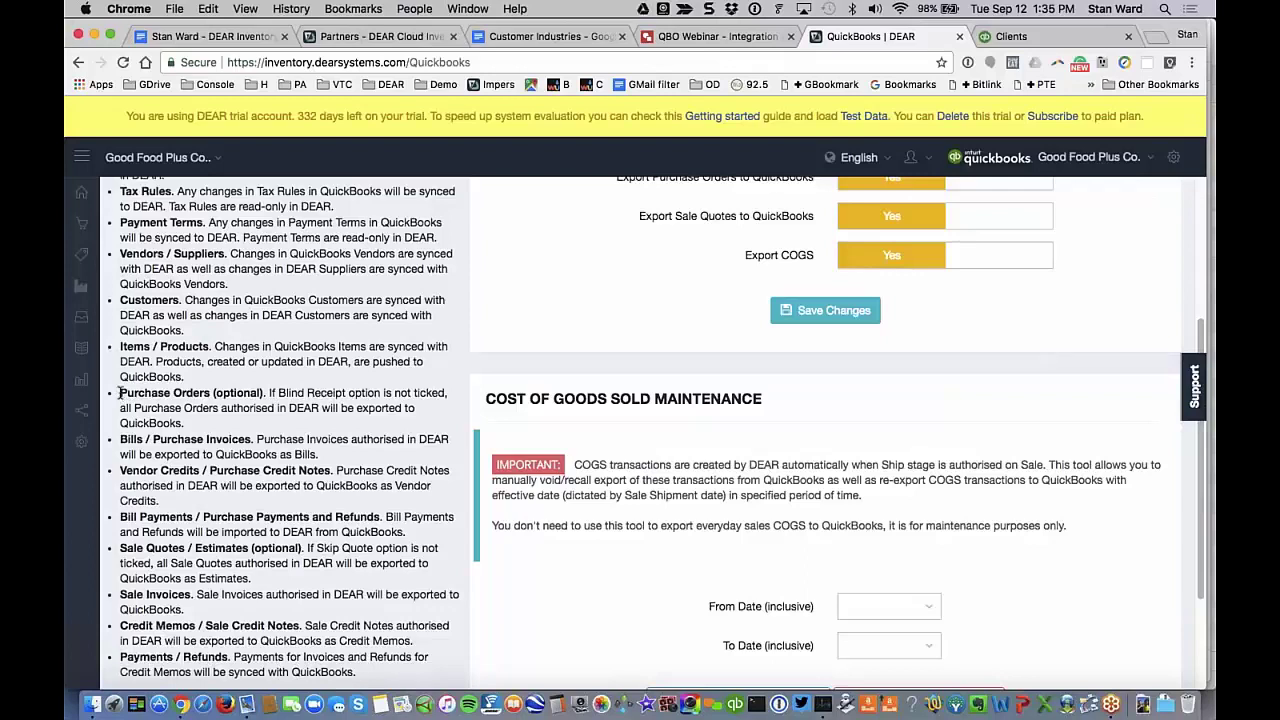
pyautogui.moveTo(119, 393); pyautogui.dragTo(165, 422)
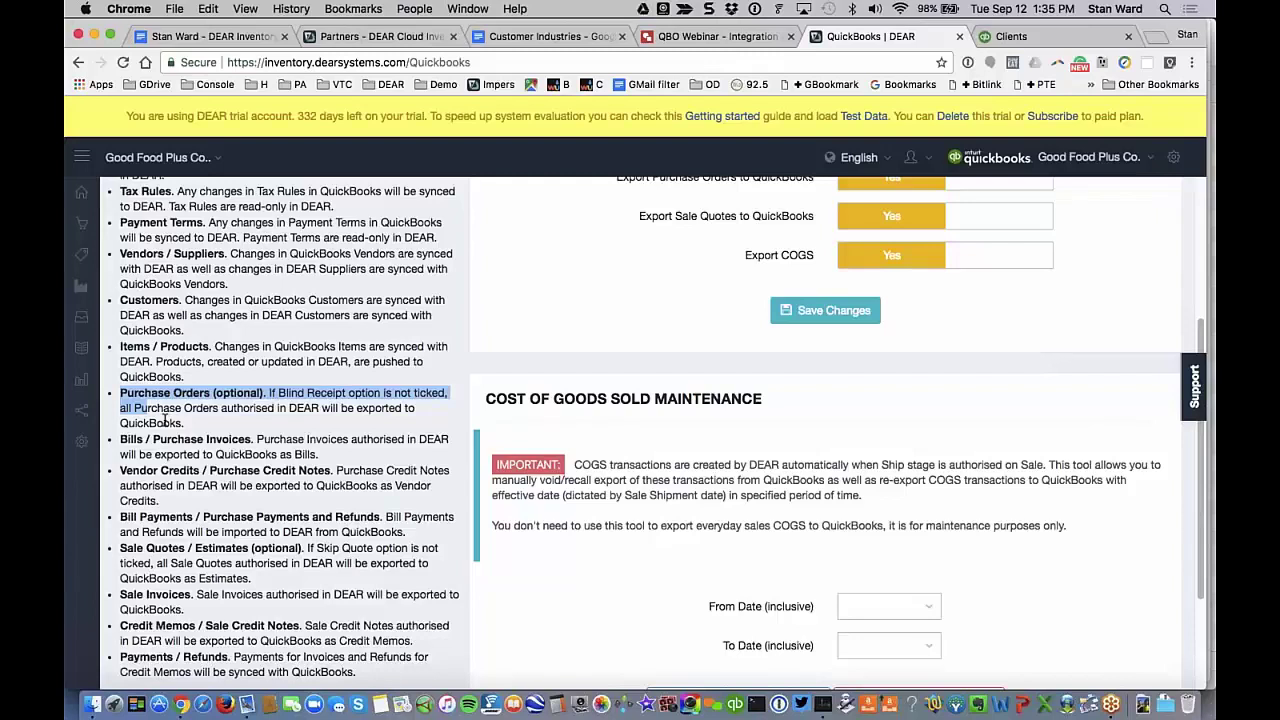
pyautogui.moveTo(165, 422); pyautogui.dragTo(412, 640)
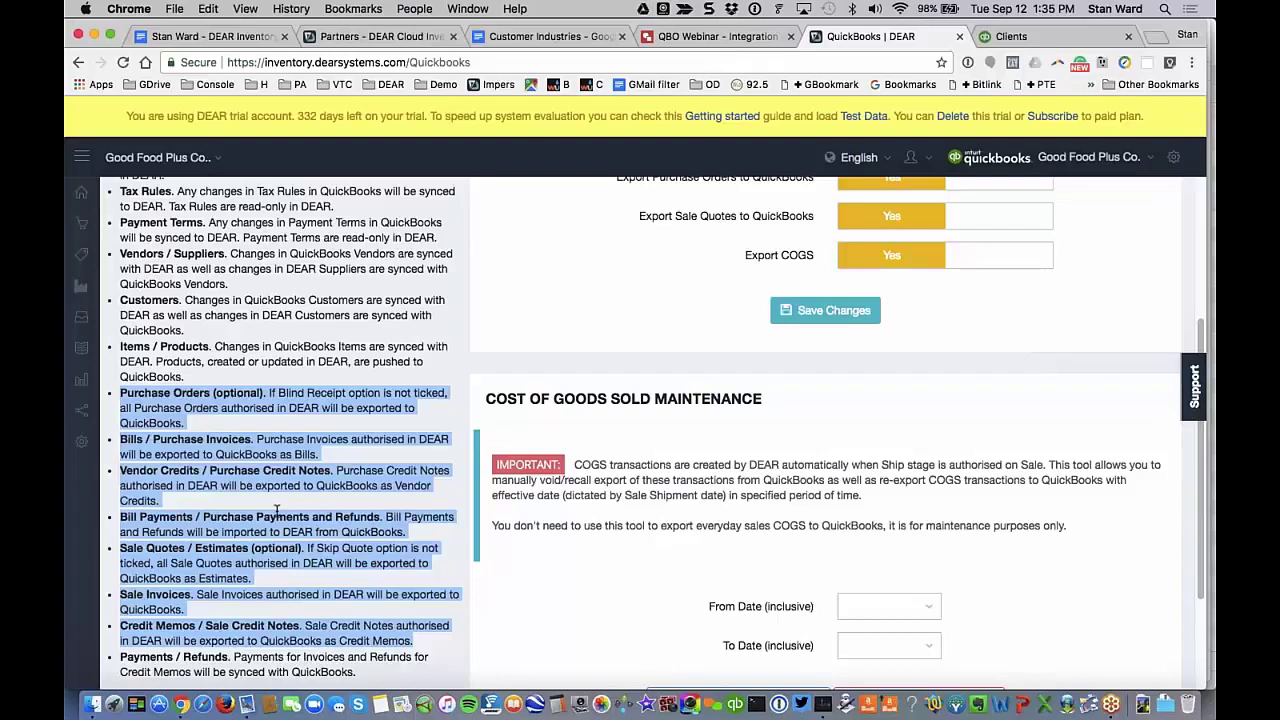
pyautogui.click(220, 626)
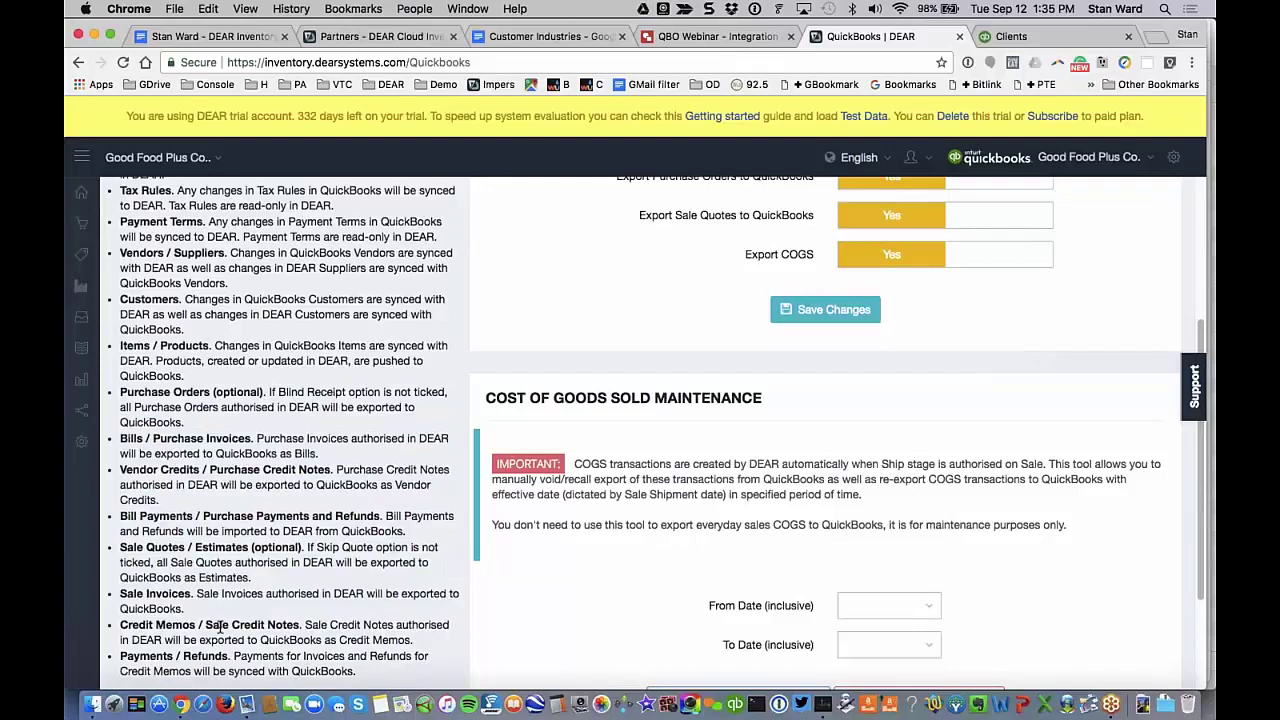
# Highlight the important note's supported QuickBooks Online editions, and its paragraph on turning off quantity tracking
pyautogui.scroll(-3, 220, 626)
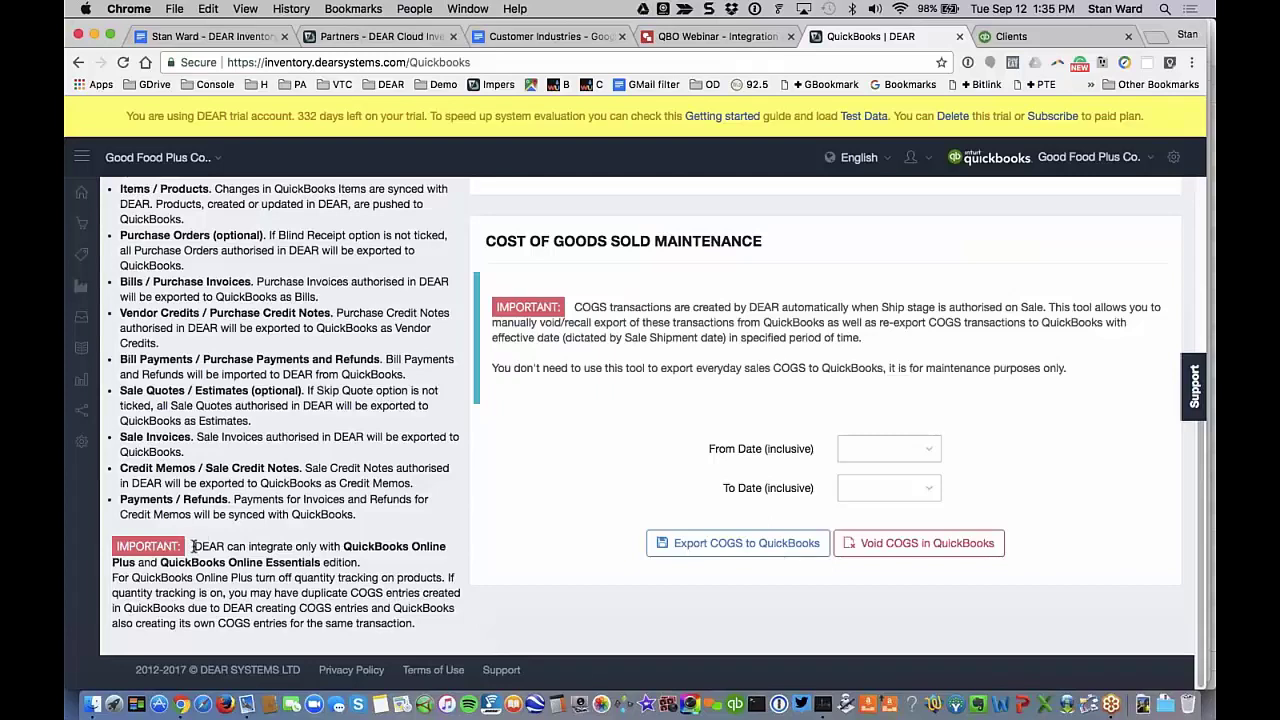
pyautogui.moveTo(193, 546); pyautogui.dragTo(398, 565)
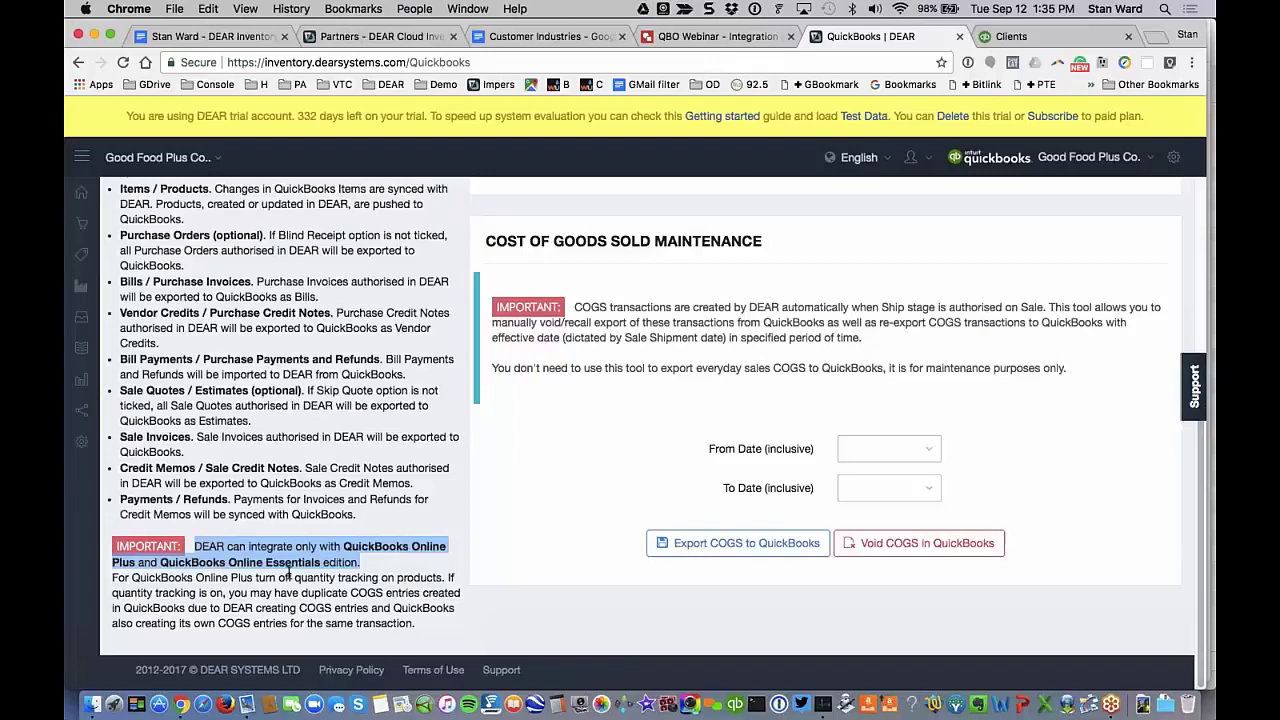
pyautogui.click(361, 585)
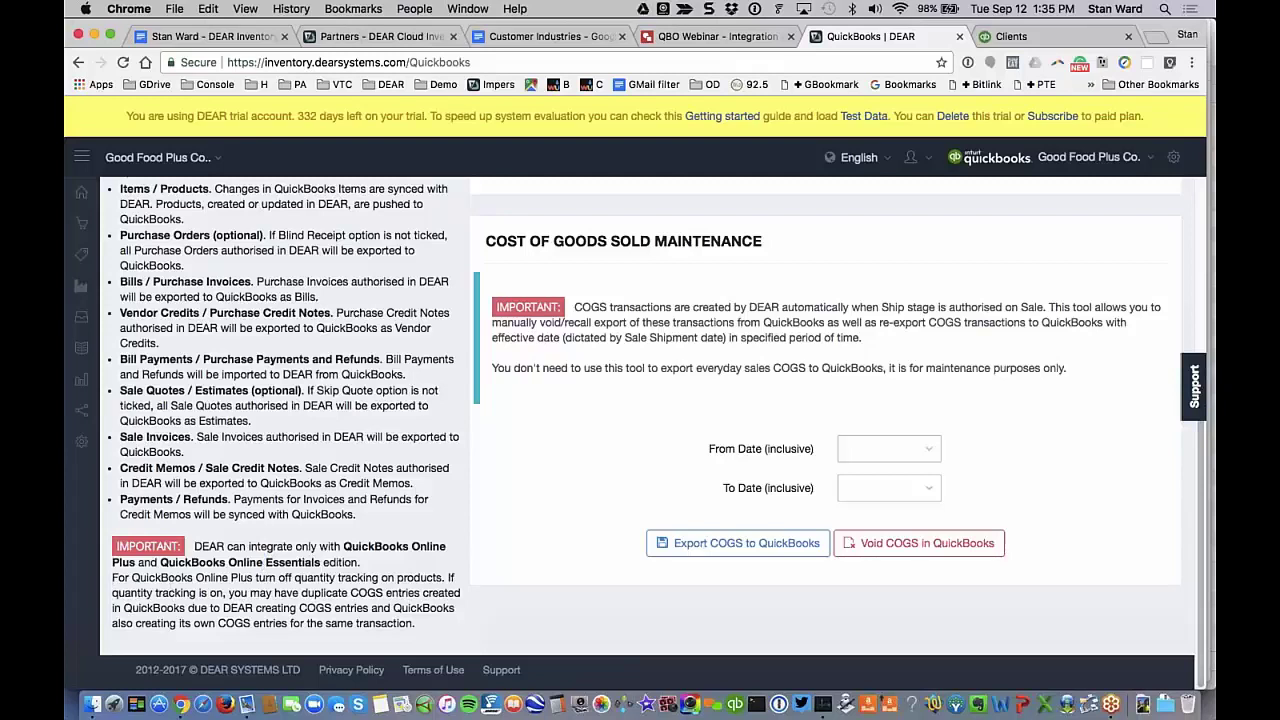
pyautogui.moveTo(112, 578); pyautogui.dragTo(416, 623)
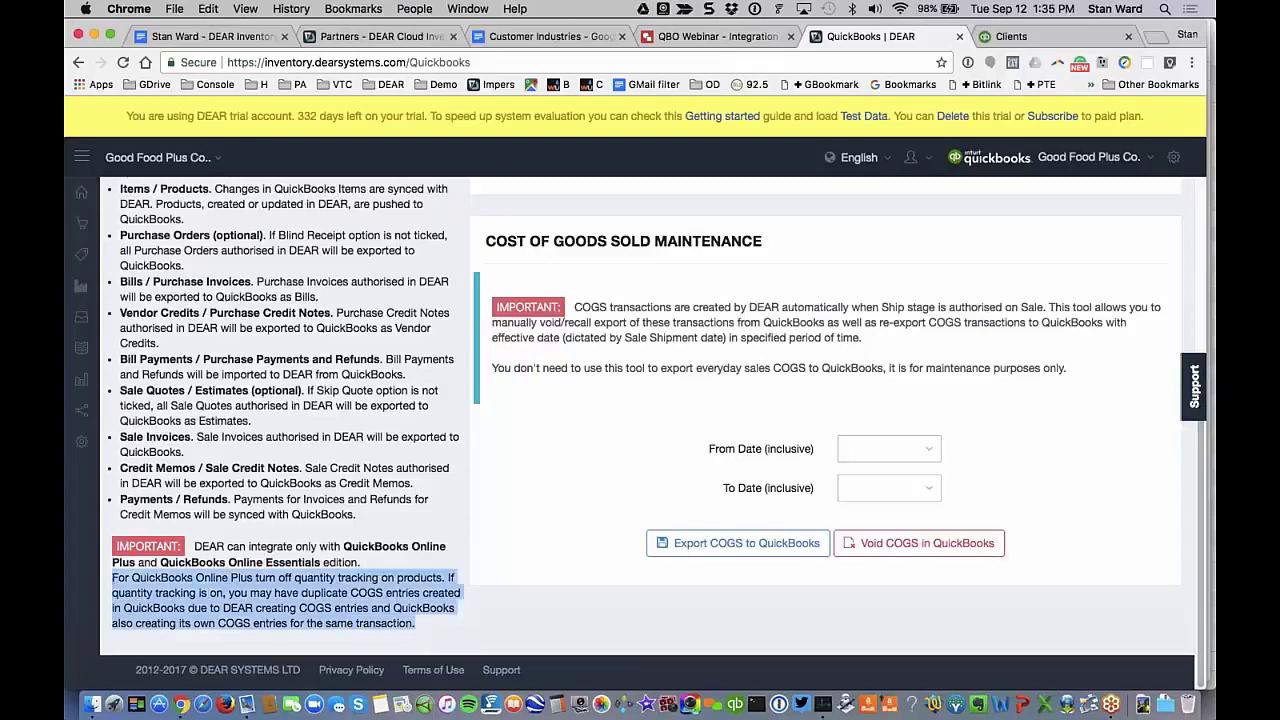
pyautogui.click(416, 623)
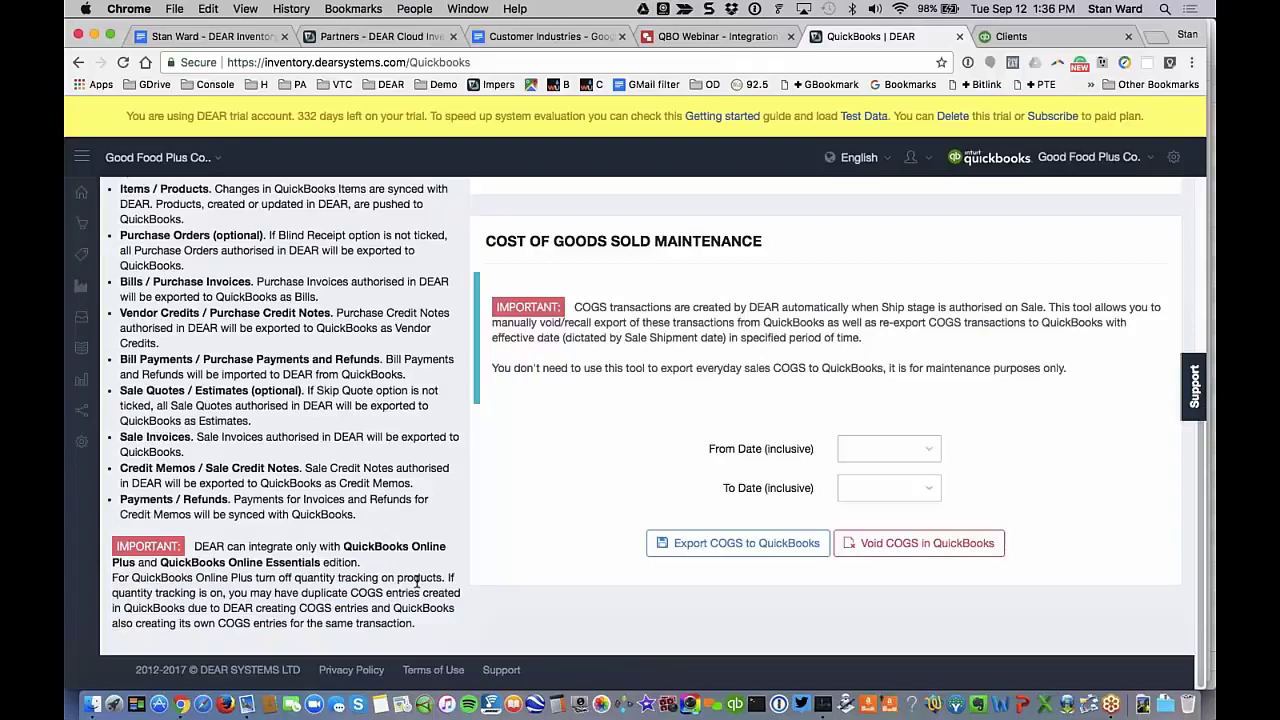
# Leave the QuickBooks integration settings and open the Dashboard with the key performance indicators
pyautogui.scroll(1, 417, 582)
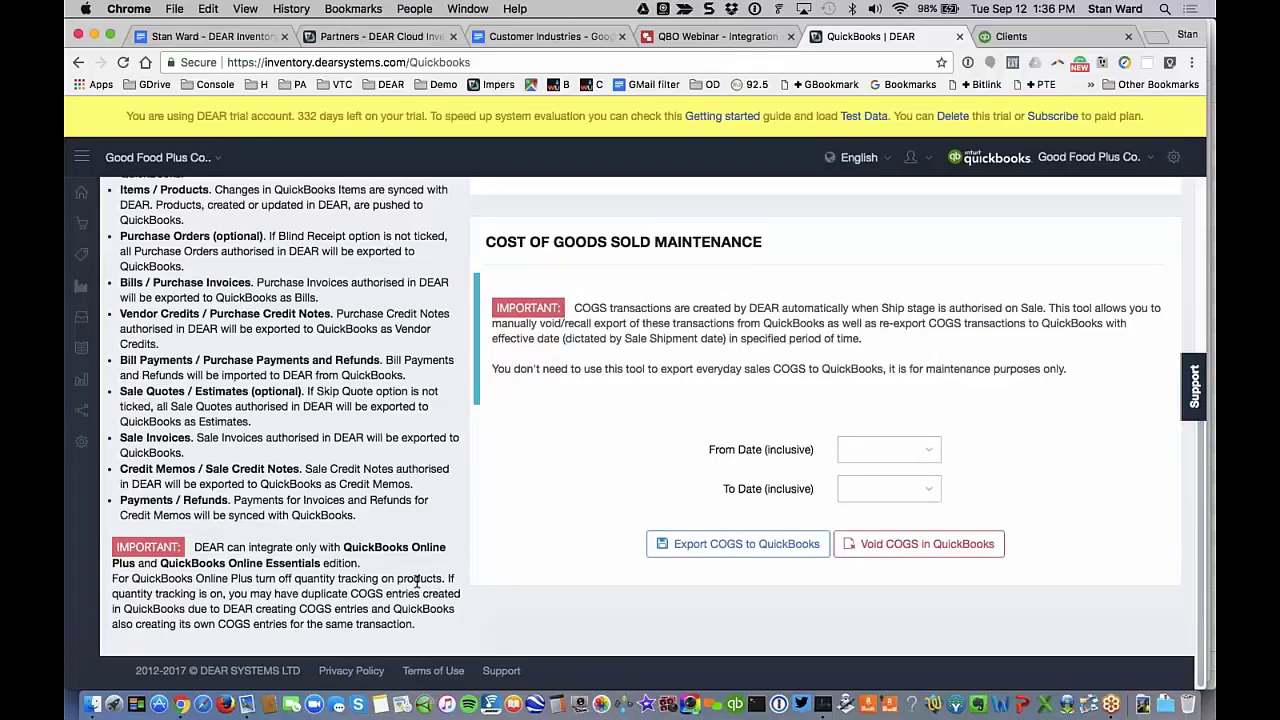
pyautogui.scroll(5, 416, 582)
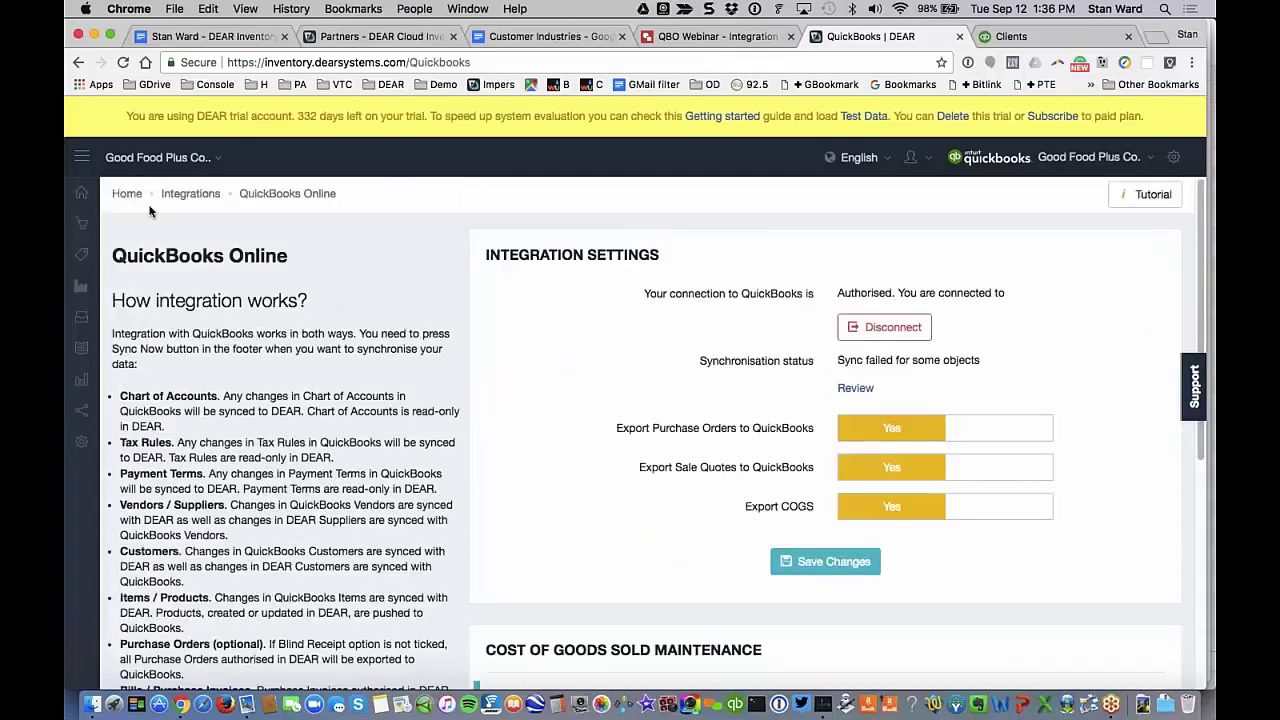
pyautogui.moveTo(84, 194)
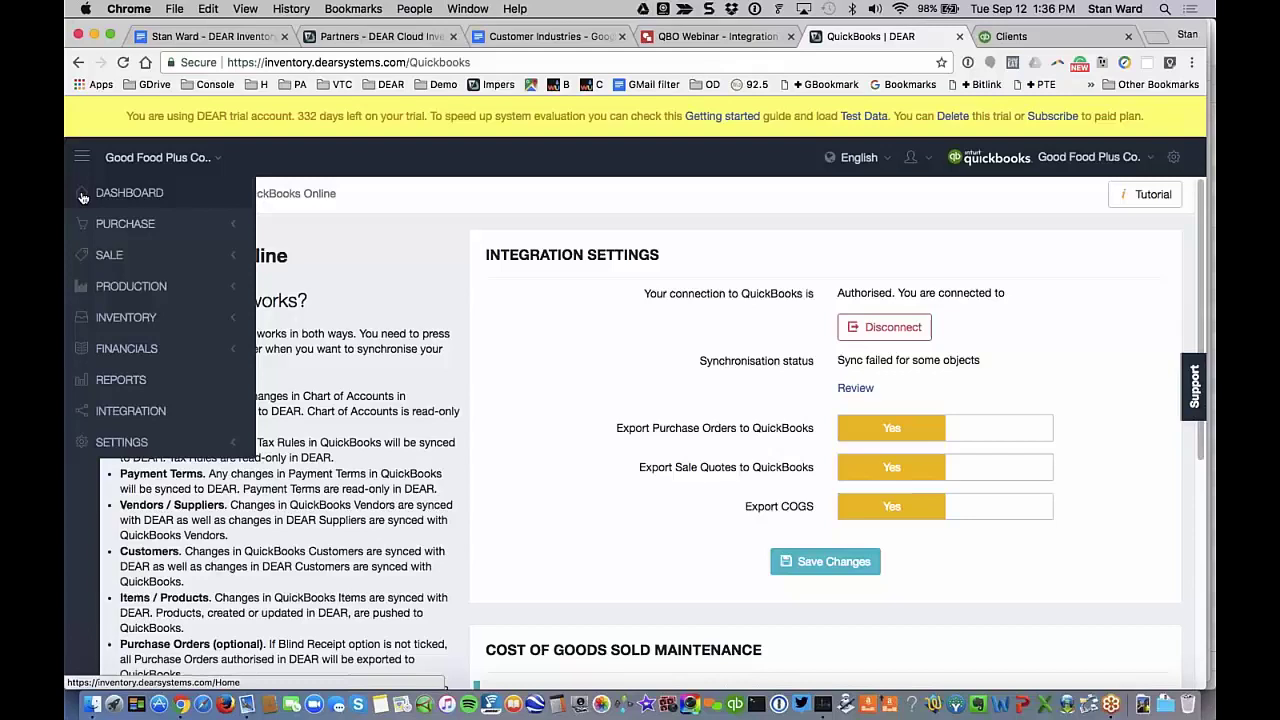
pyautogui.click(84, 196)
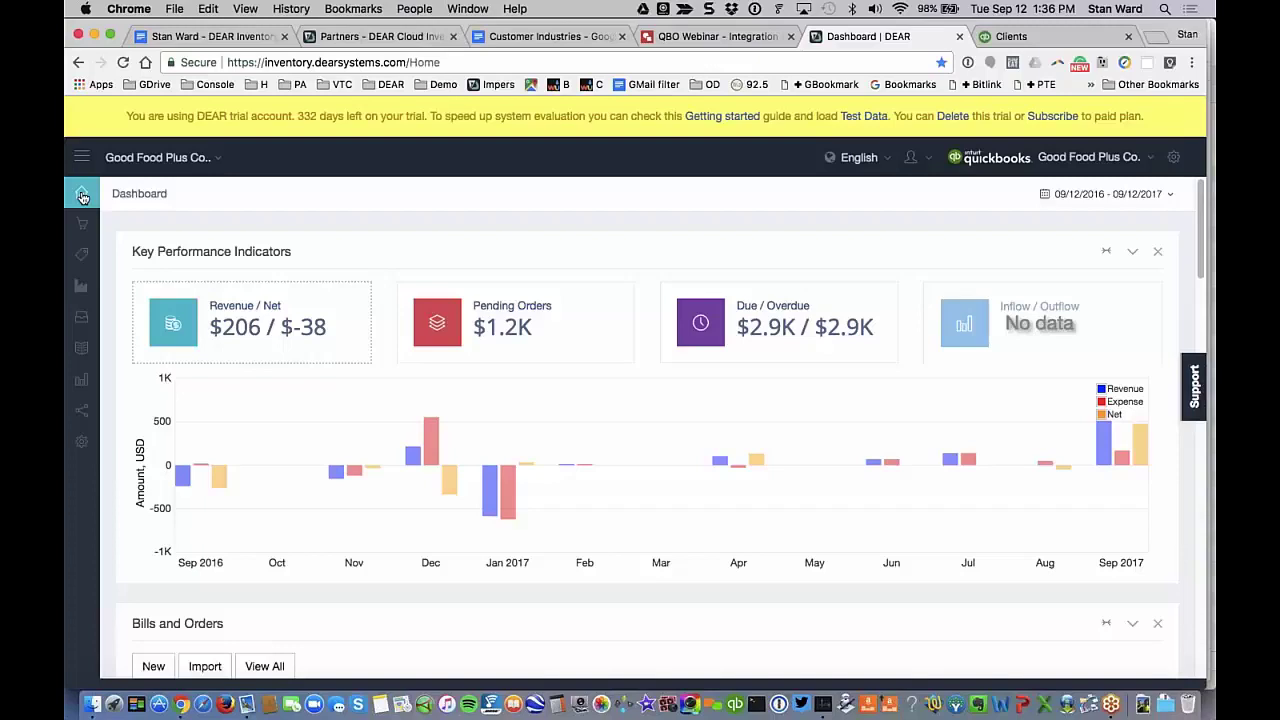
# Open the inventory list of existing products
pyautogui.moveTo(83, 197)
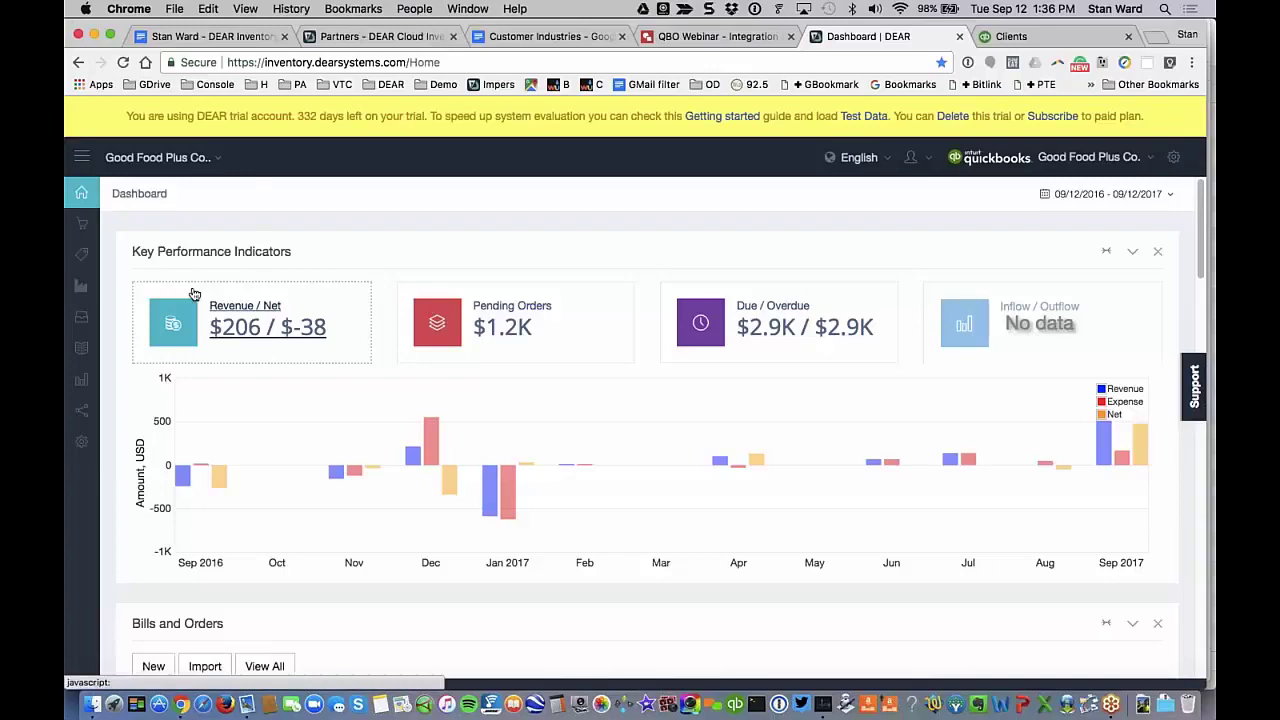
pyautogui.moveTo(82, 350)
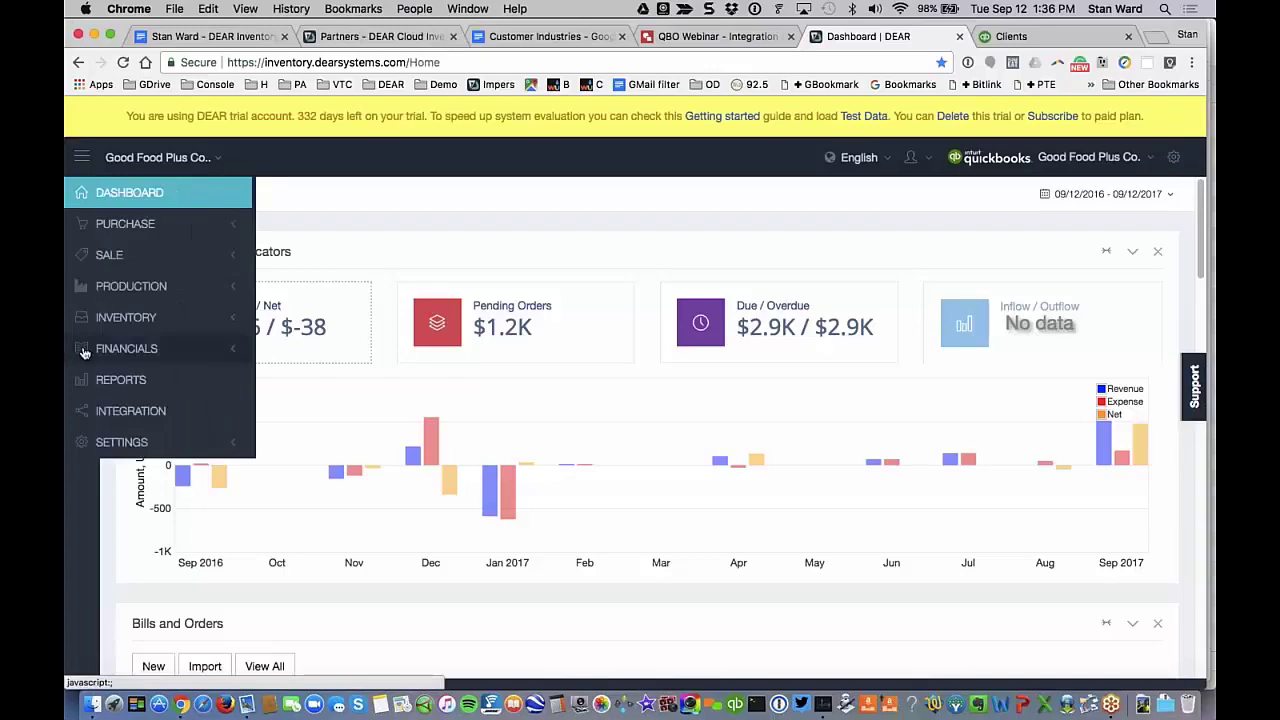
pyautogui.click(165, 322)
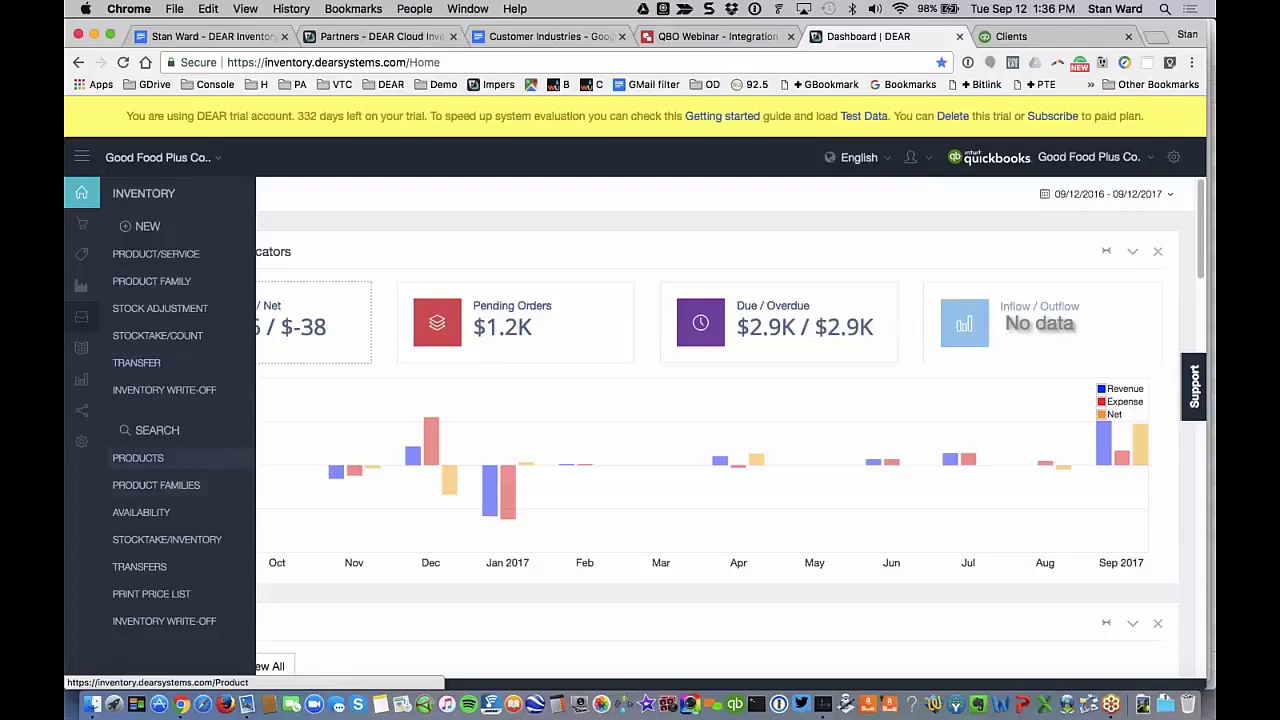
pyautogui.click(138, 458)
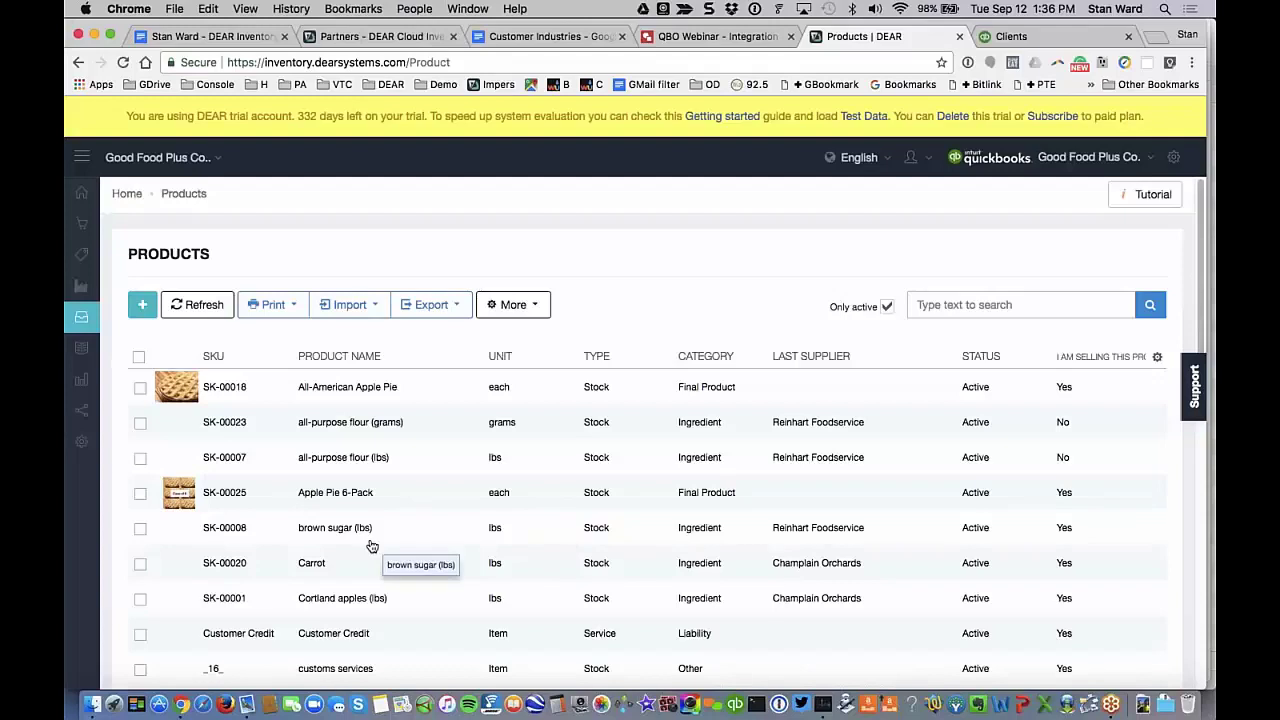
# Look through the whole product list, examining each item's SKU, unit, type, category and last supplier
pyautogui.scroll(-1, 371, 546)
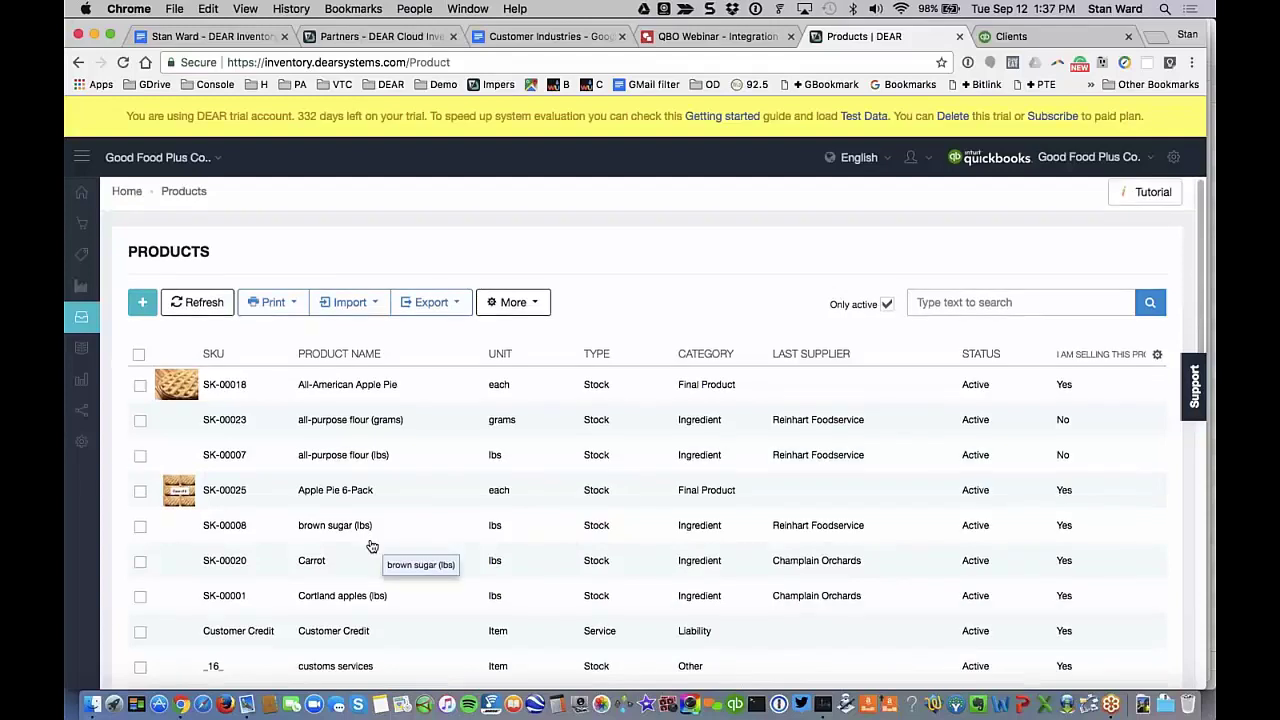
pyautogui.scroll(-1, 371, 545)
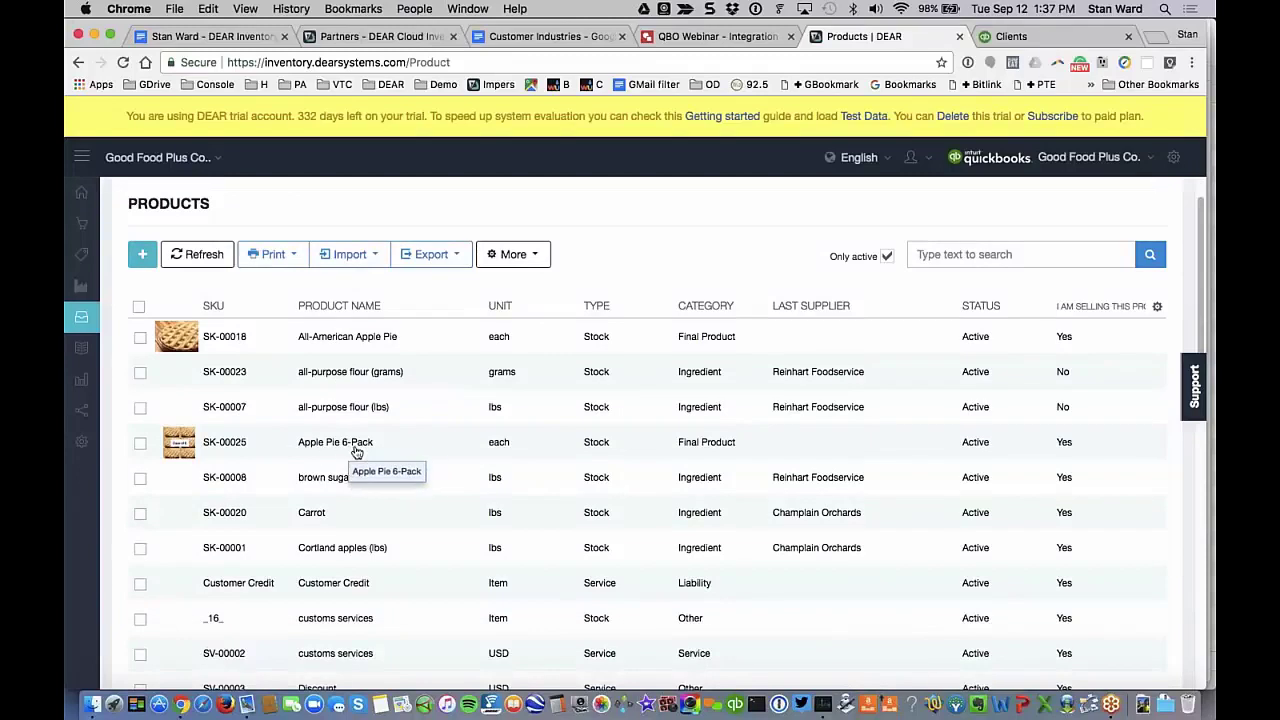
pyautogui.scroll(-3, 352, 577)
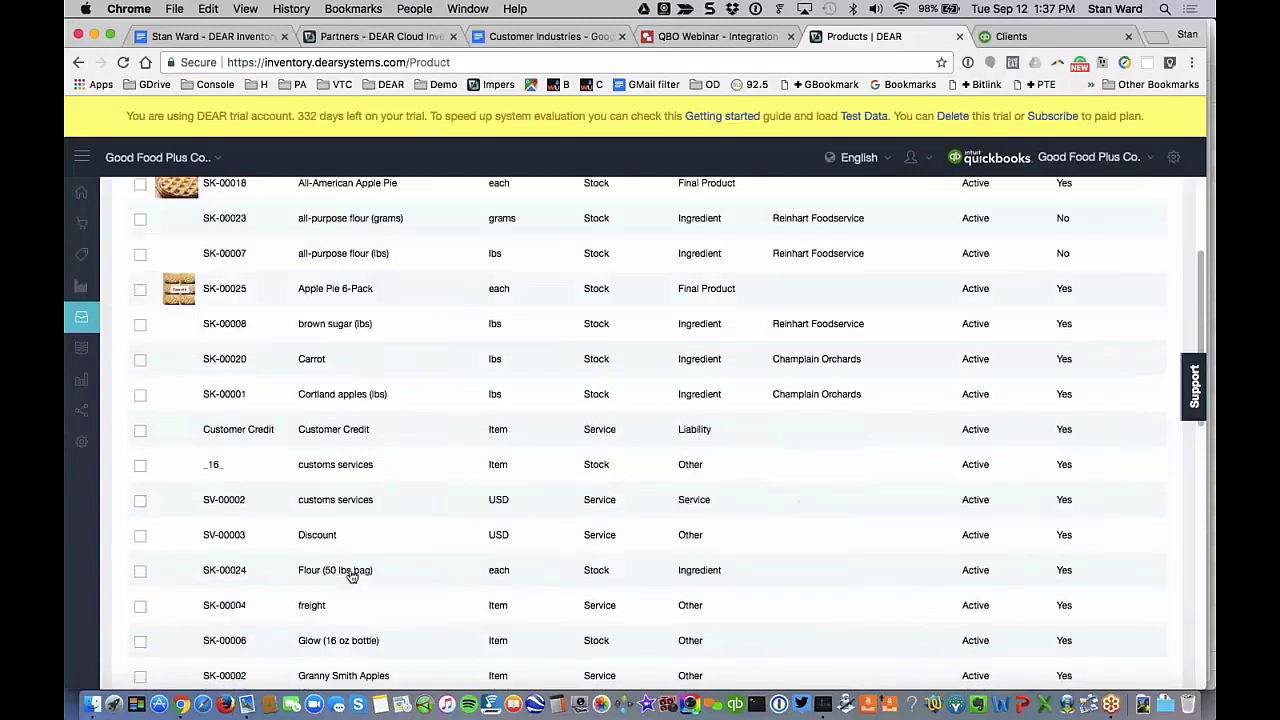
pyautogui.scroll(-6, 352, 577)
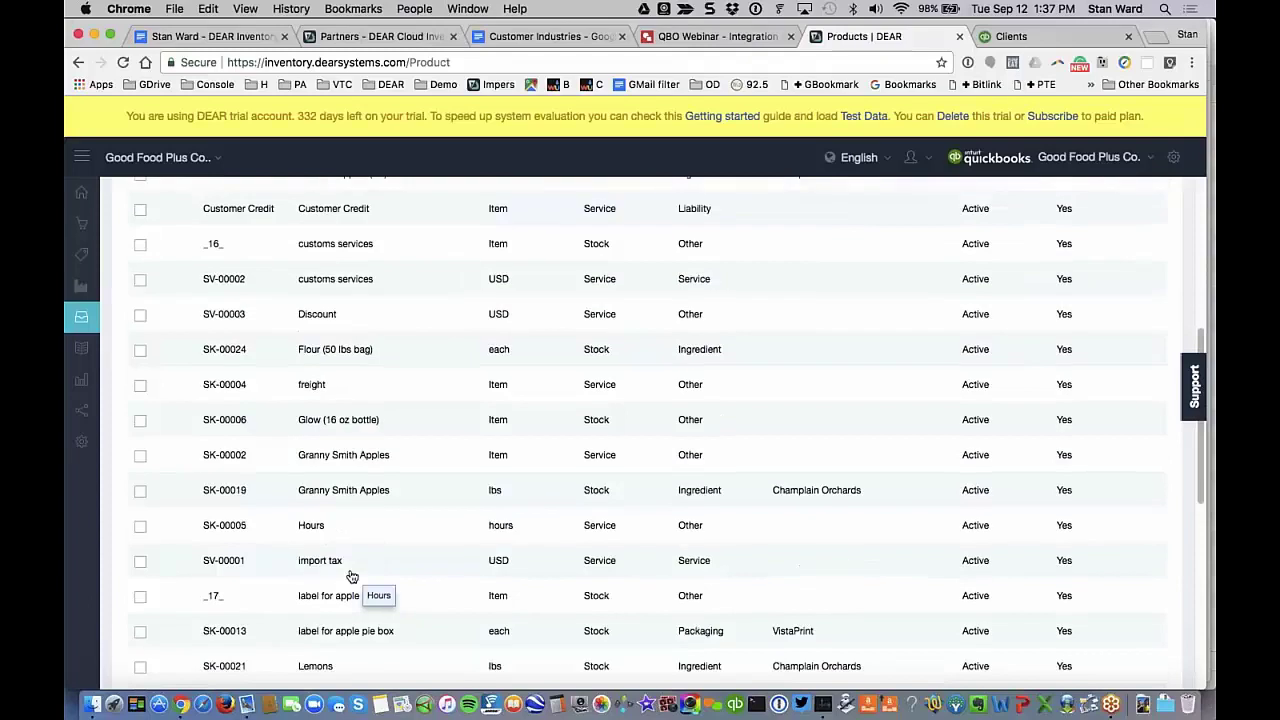
pyautogui.scroll(-1, 352, 577)
pyautogui.scroll(-8, 352, 577)
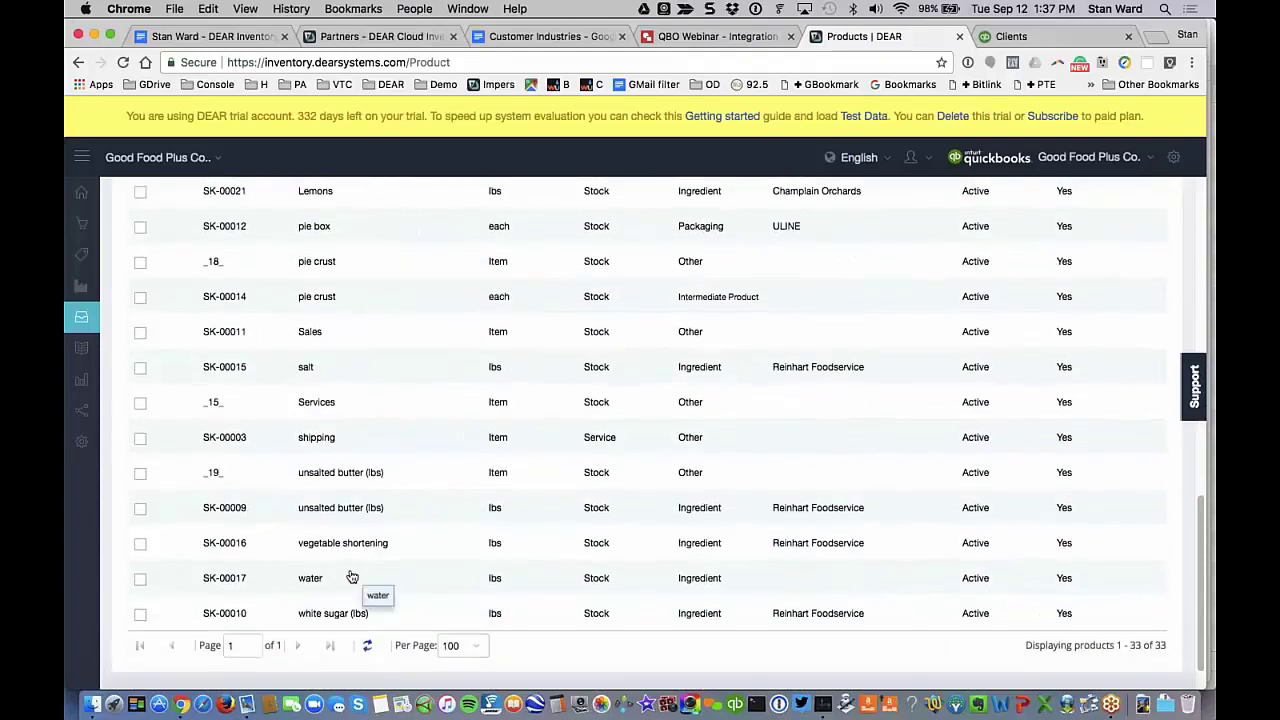
pyautogui.scroll(5, 352, 577)
pyautogui.scroll(12, 352, 577)
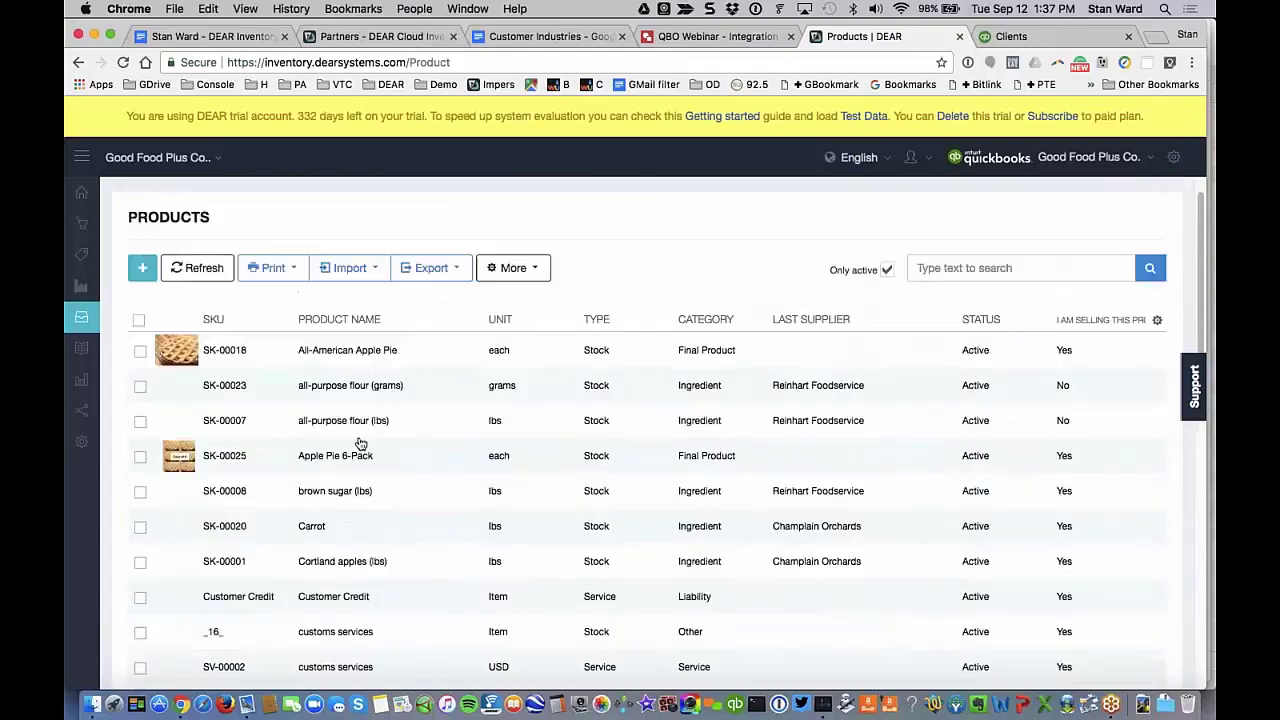
# Open the All-American Apple Pie product and check the choices offered for its Type and Category
pyautogui.click(369, 350)
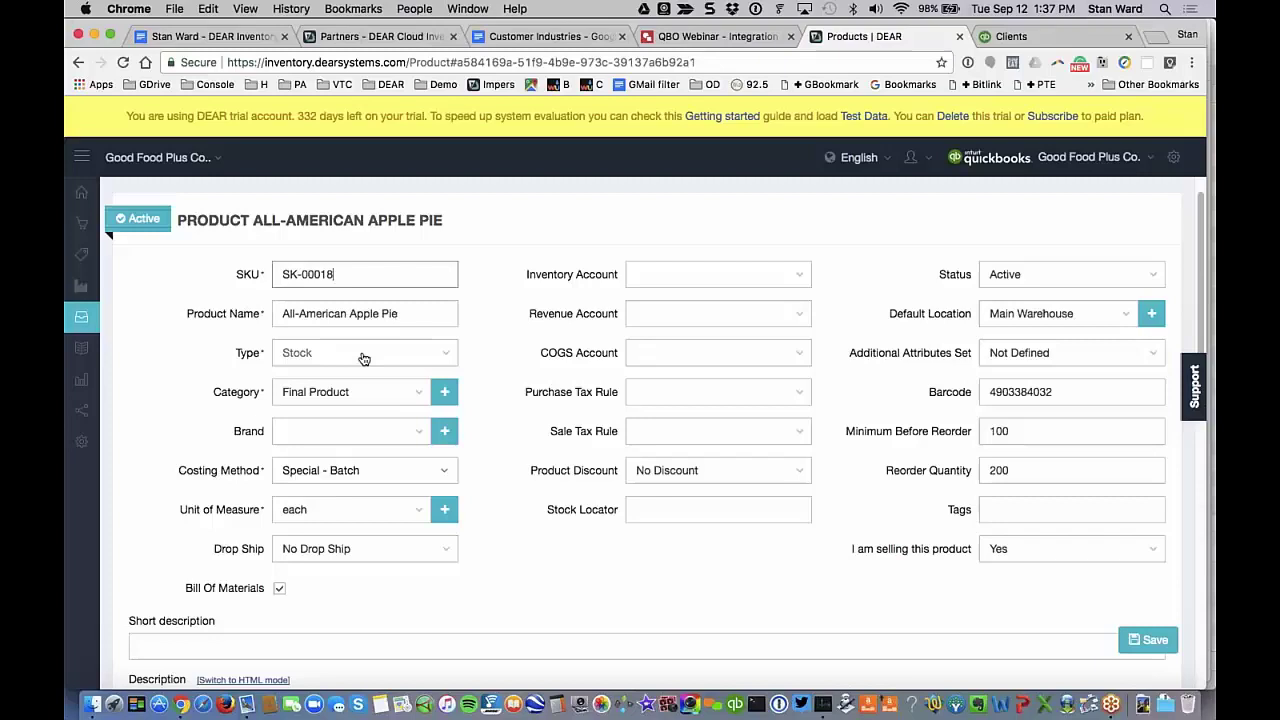
pyautogui.click(448, 354)
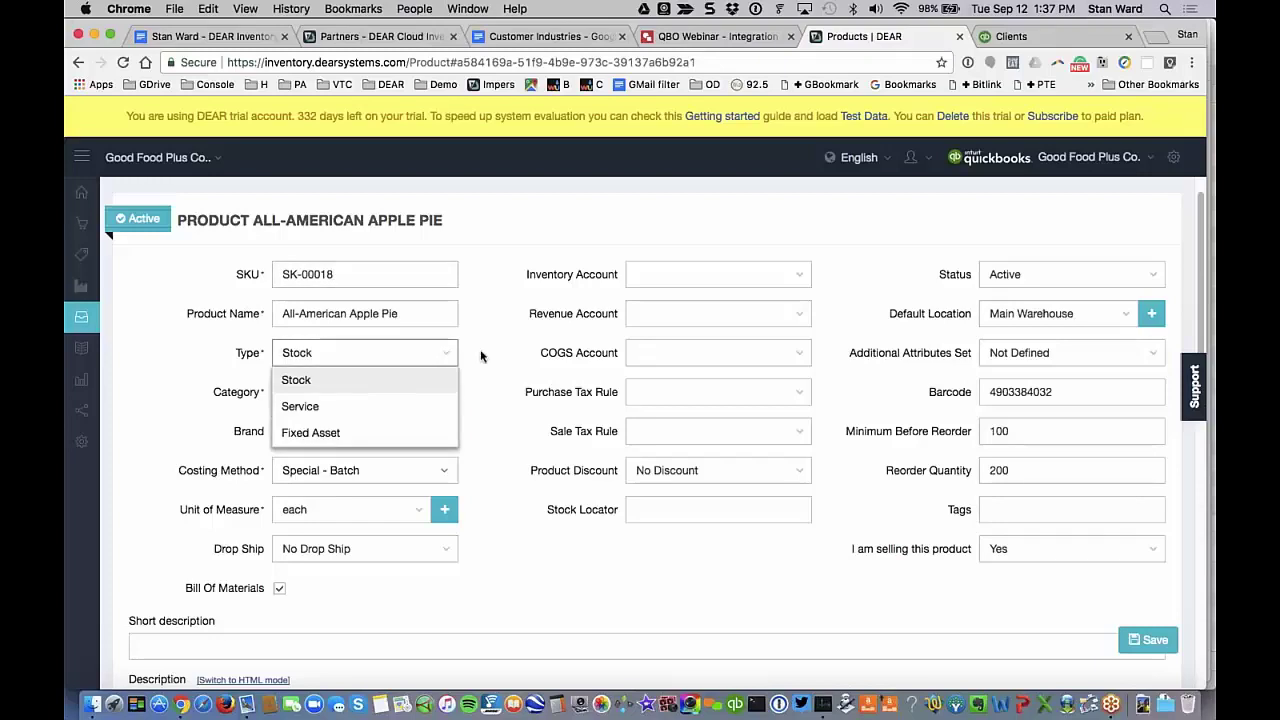
pyautogui.click(480, 354)
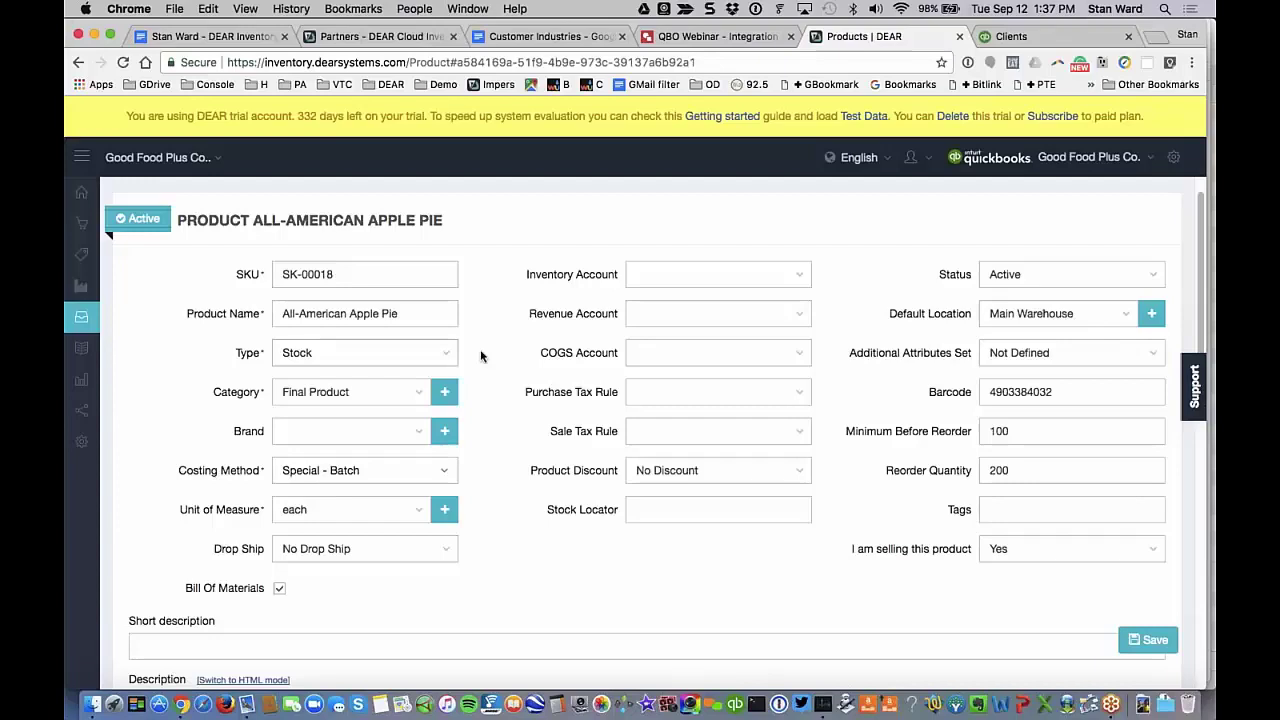
pyautogui.click(420, 399)
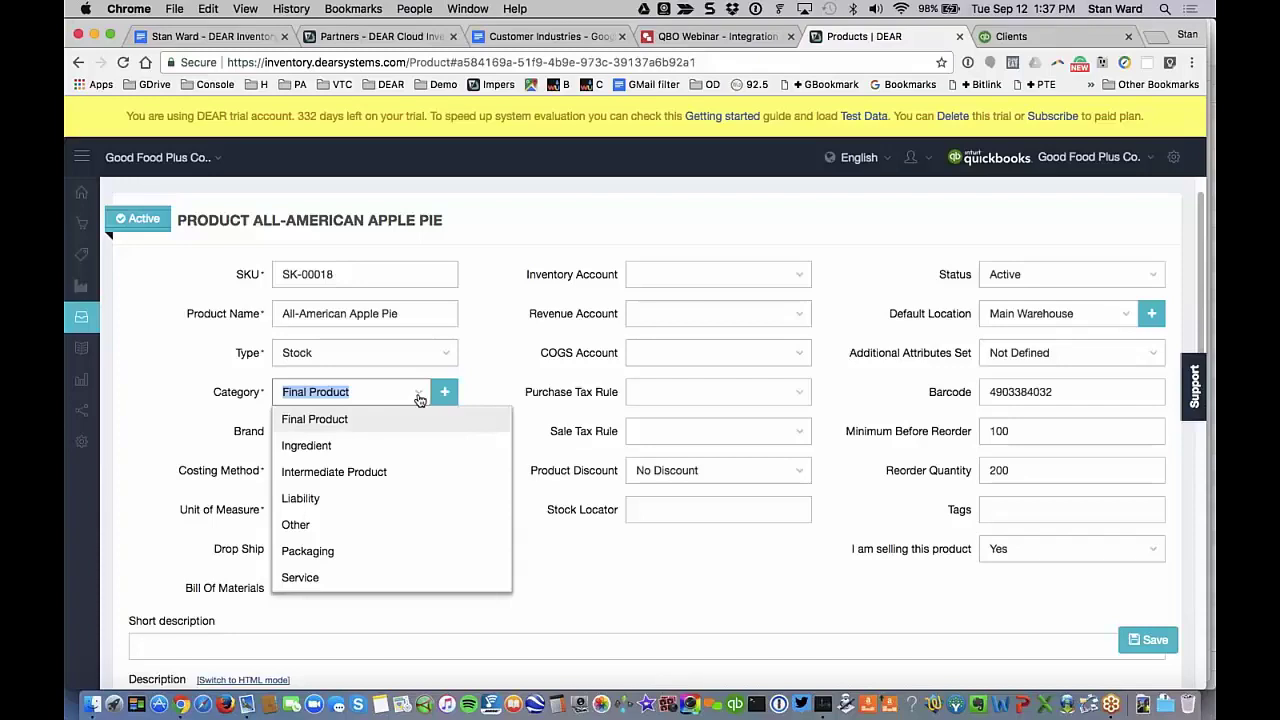
pyautogui.click(487, 393)
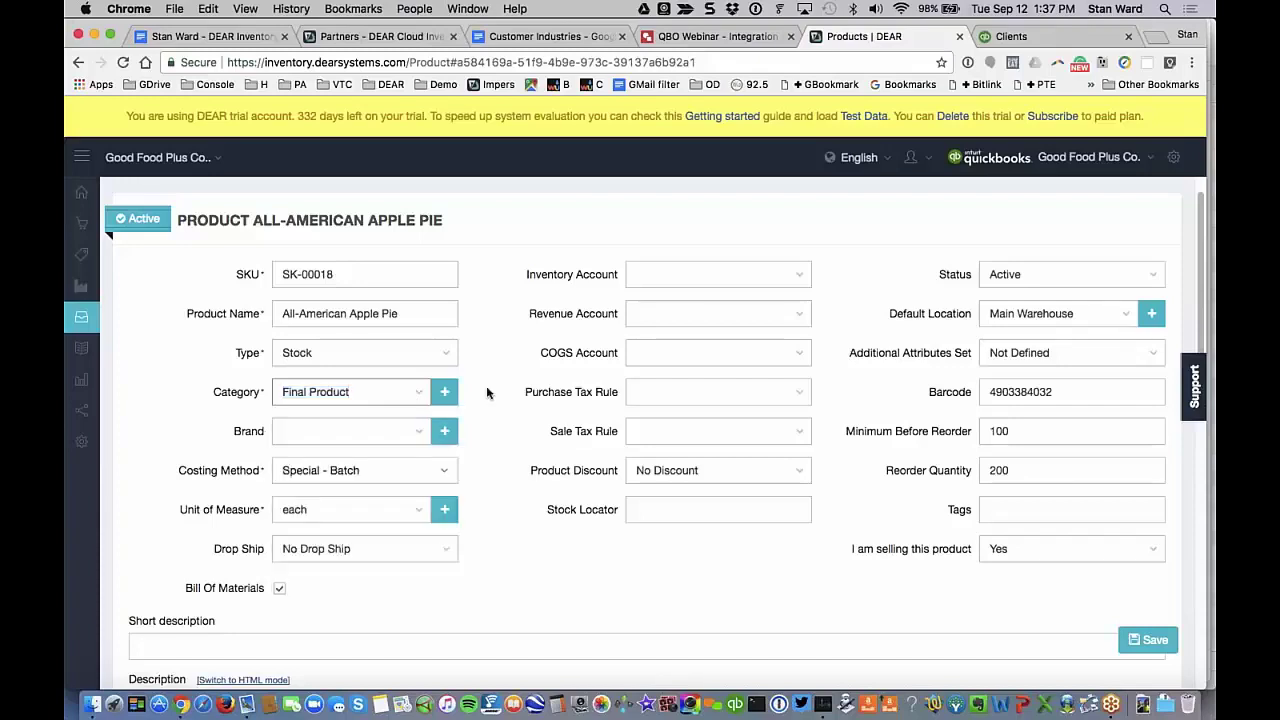
# Set the All-American Apple Pie product's brand to Good Foods
pyautogui.click(414, 433)
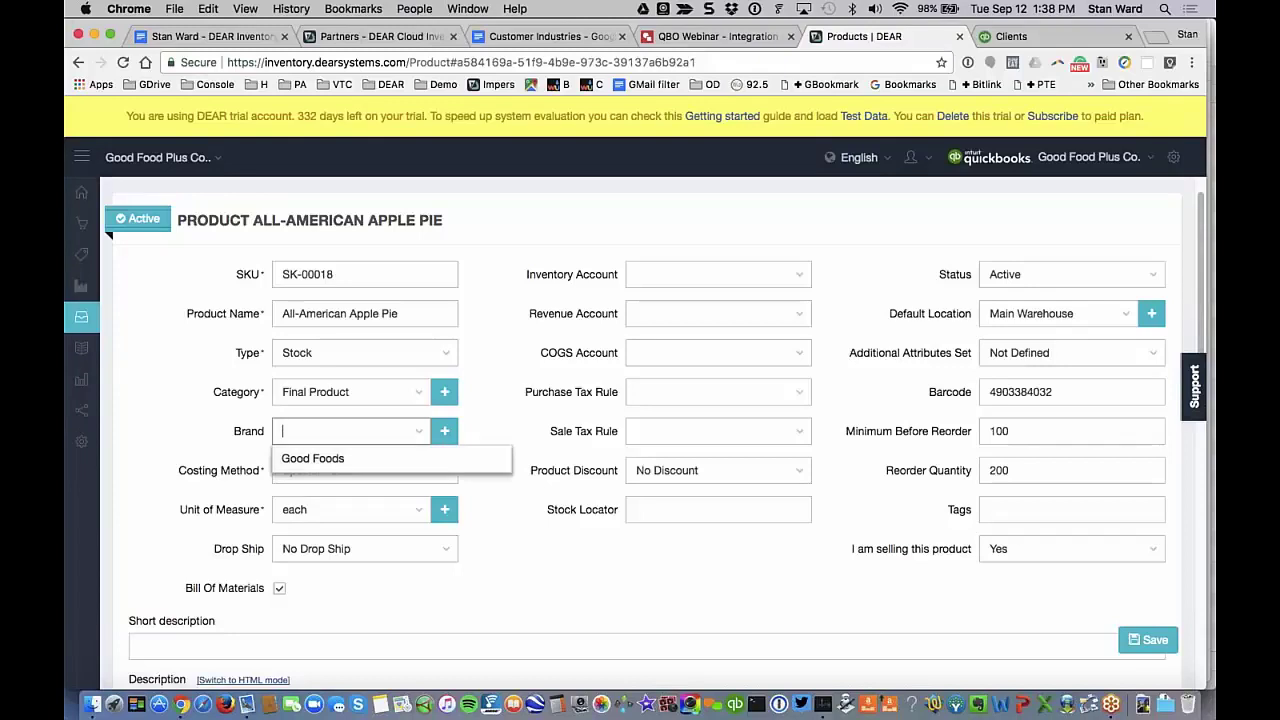
pyautogui.click(310, 460)
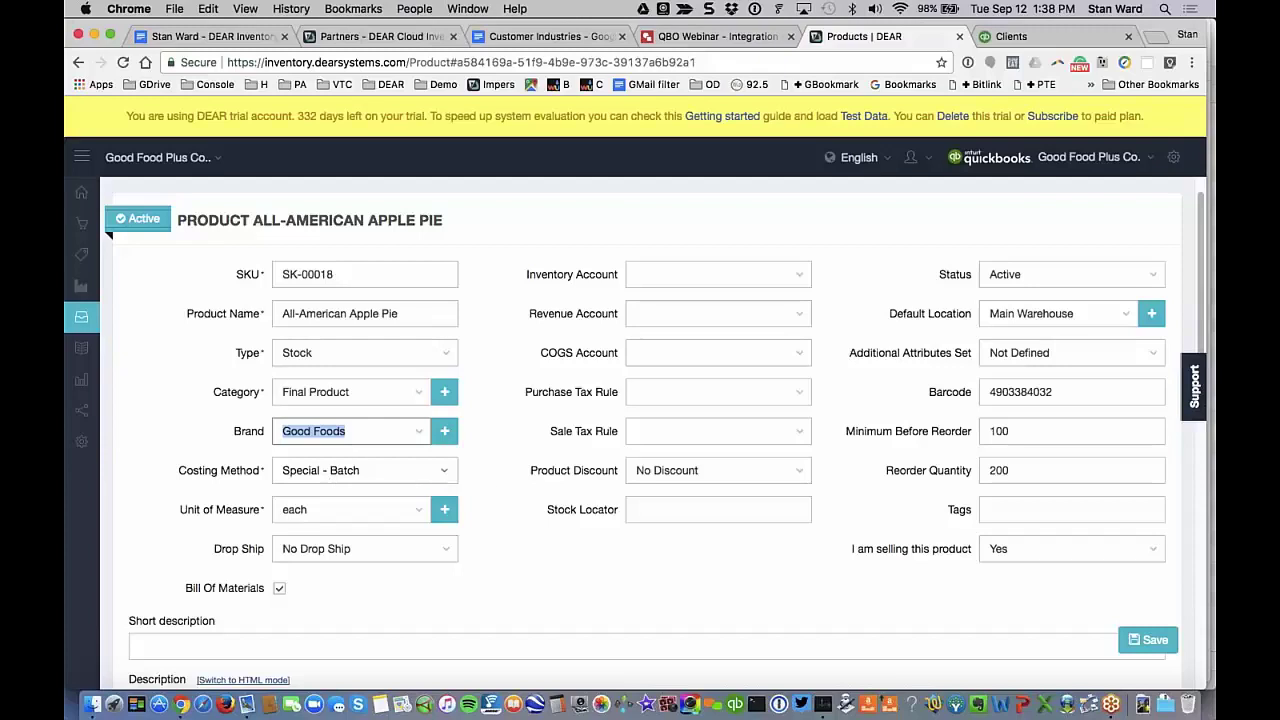
pyautogui.click(499, 479)
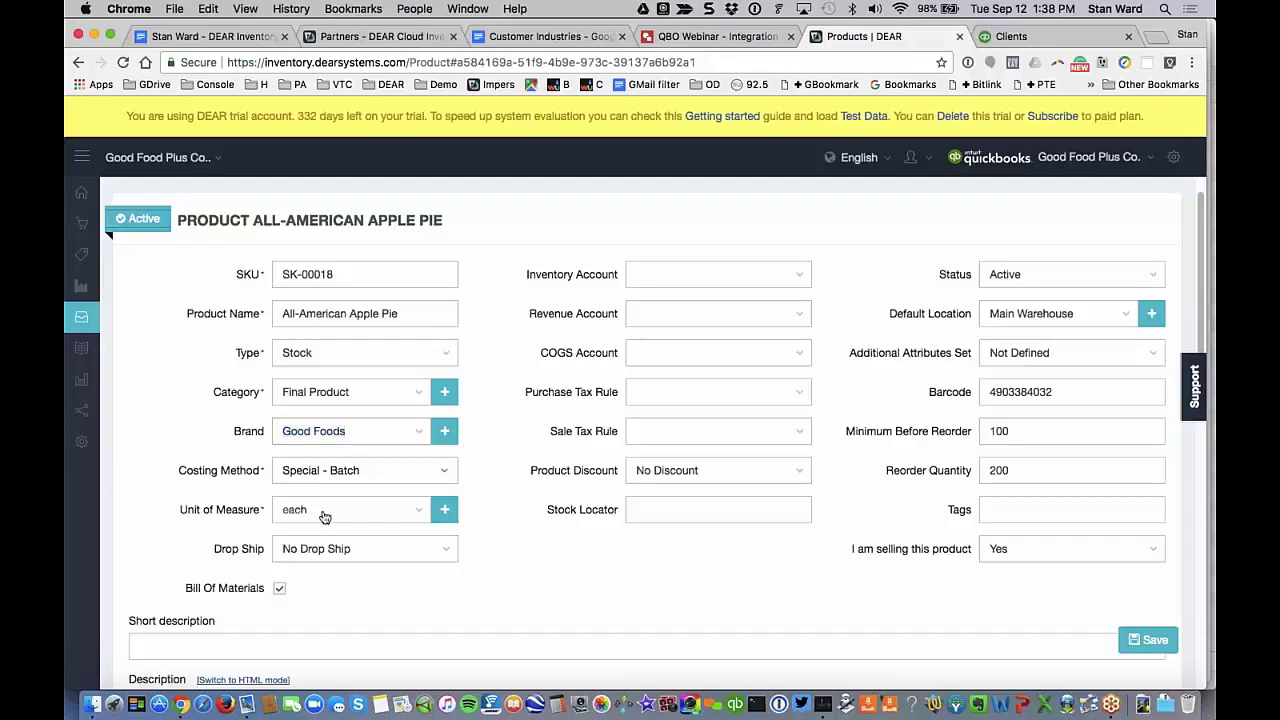
# Review the costing methods available for the All-American Apple Pie product
pyautogui.click(446, 479)
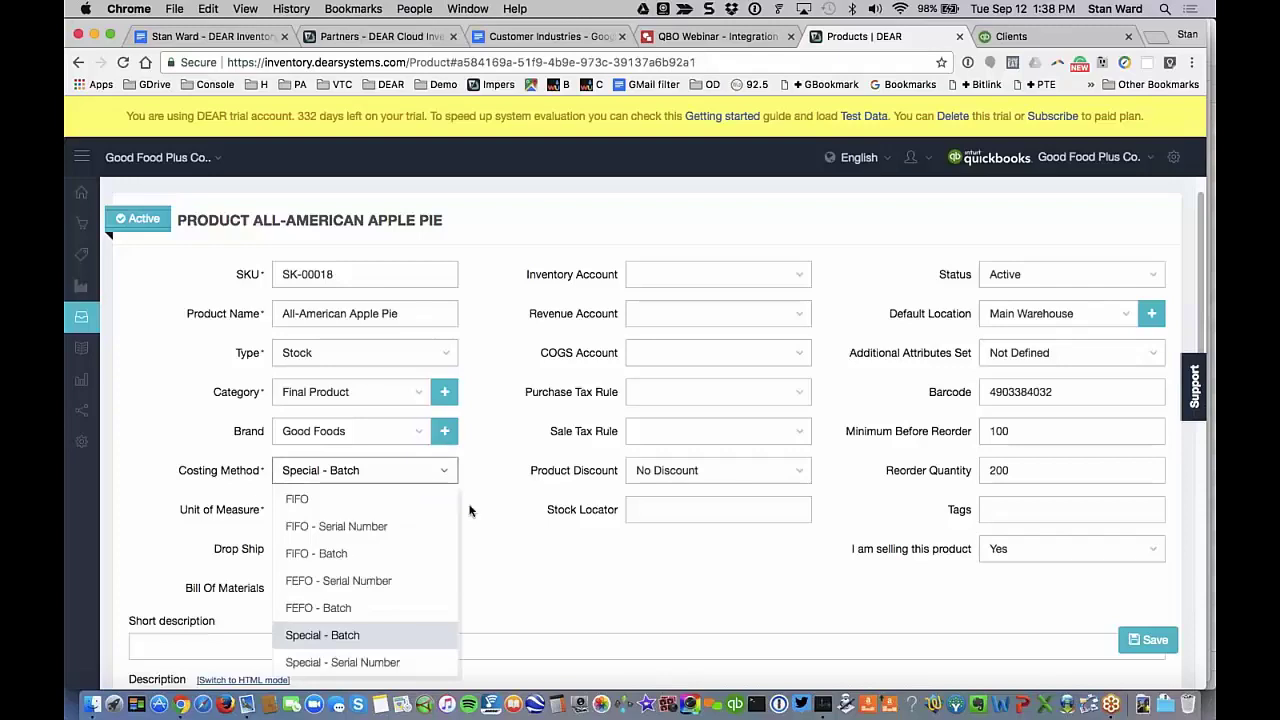
pyautogui.scroll(-1, 486, 522)
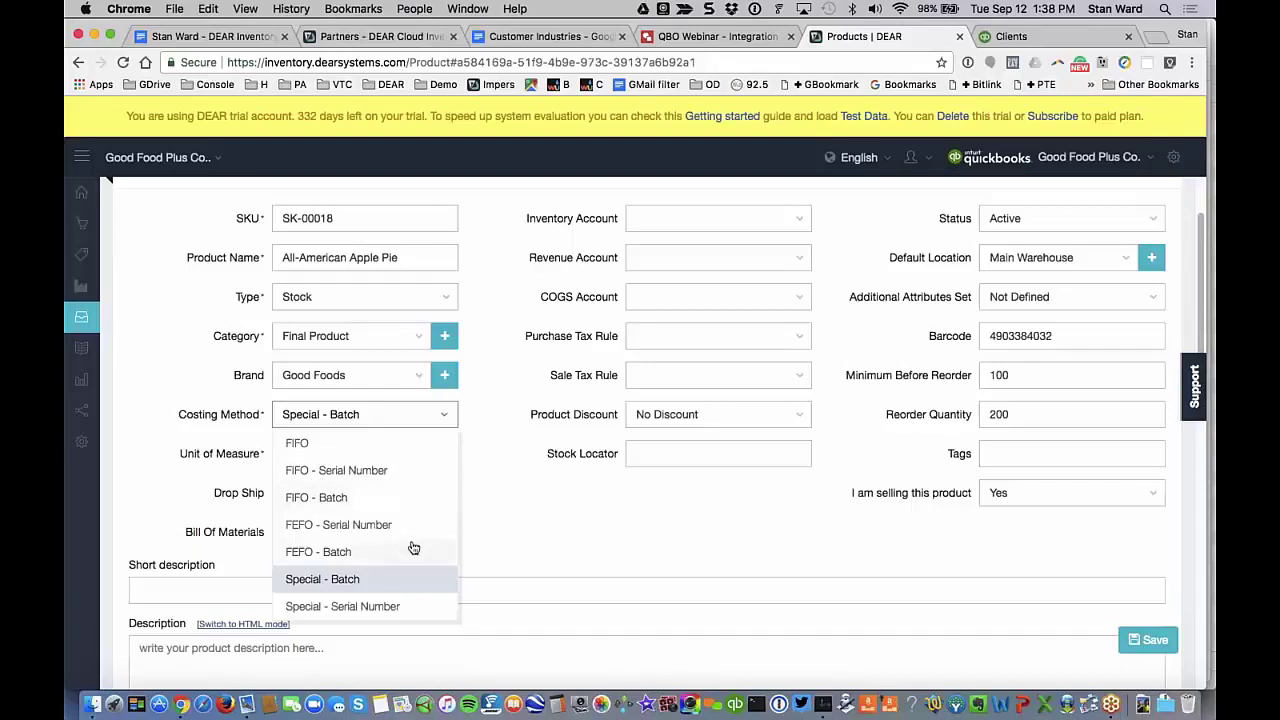
pyautogui.scroll(-1, 414, 548)
pyautogui.scroll(-2, 414, 548)
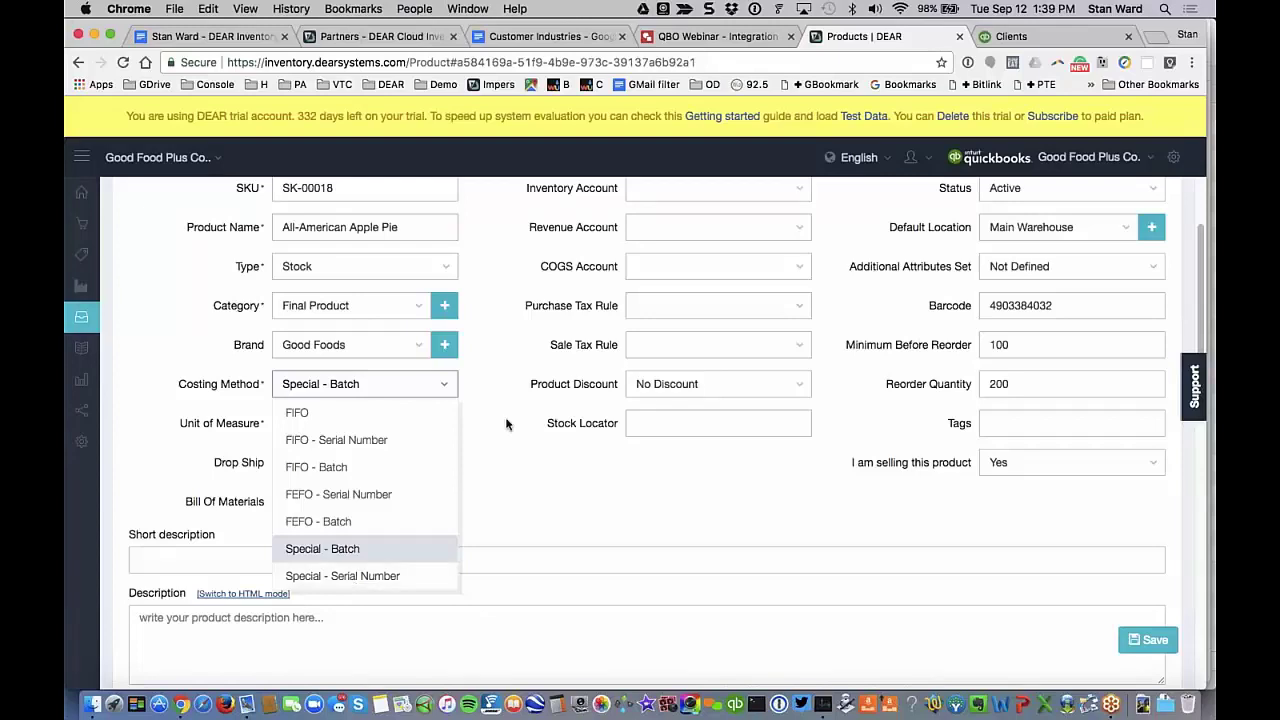
pyautogui.click(513, 471)
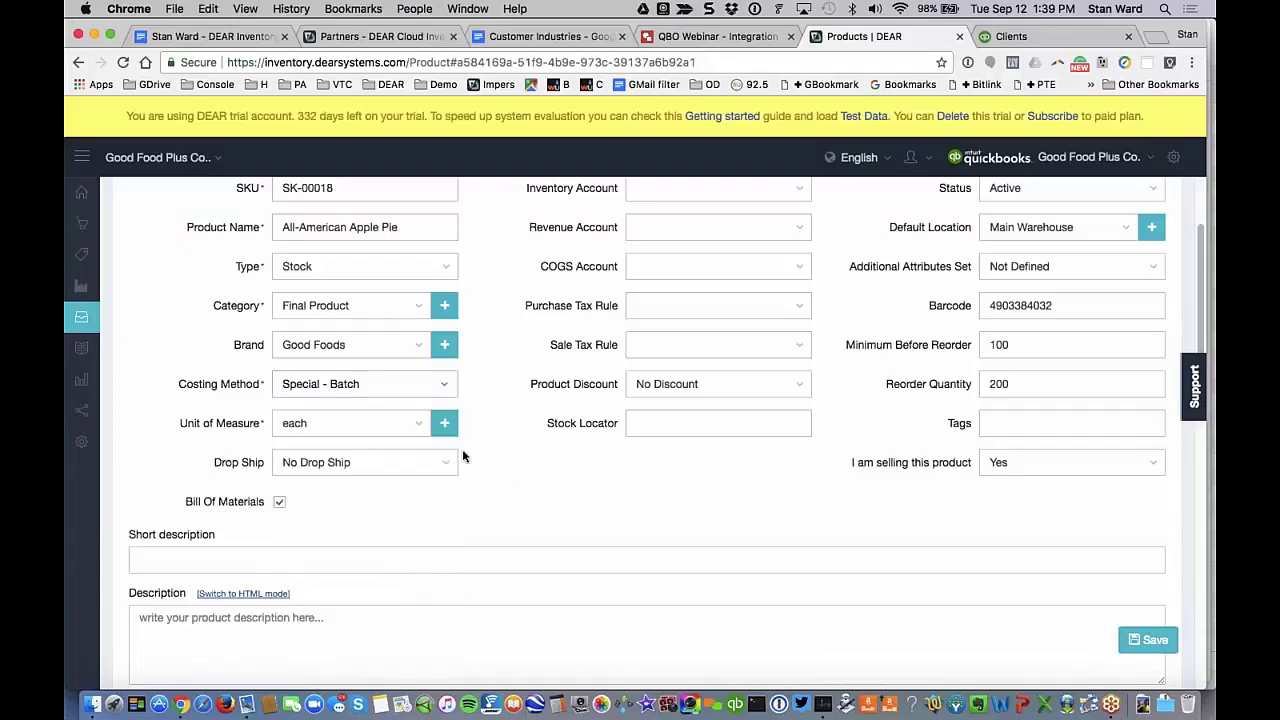
pyautogui.click(440, 384)
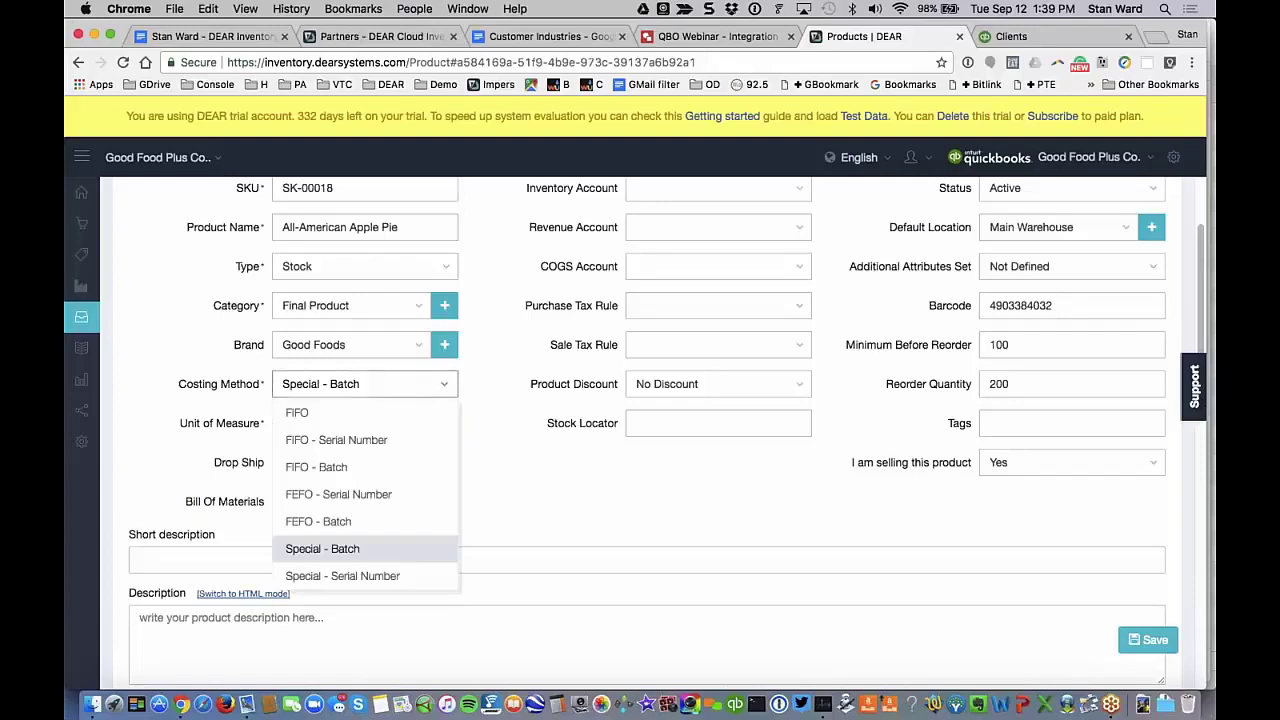
pyautogui.click(508, 466)
# Check which units of measure are offered for the apple pie product
pyautogui.scroll(-1, 497, 485)
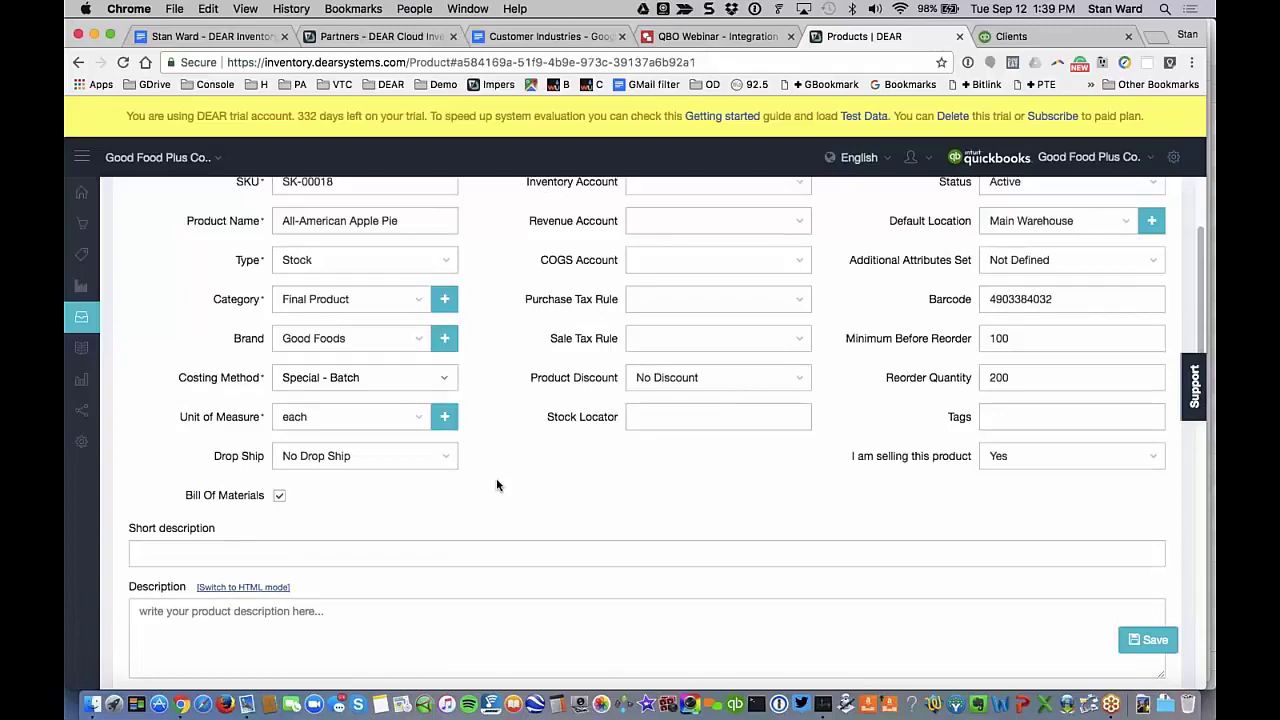
pyautogui.scroll(-3, 497, 485)
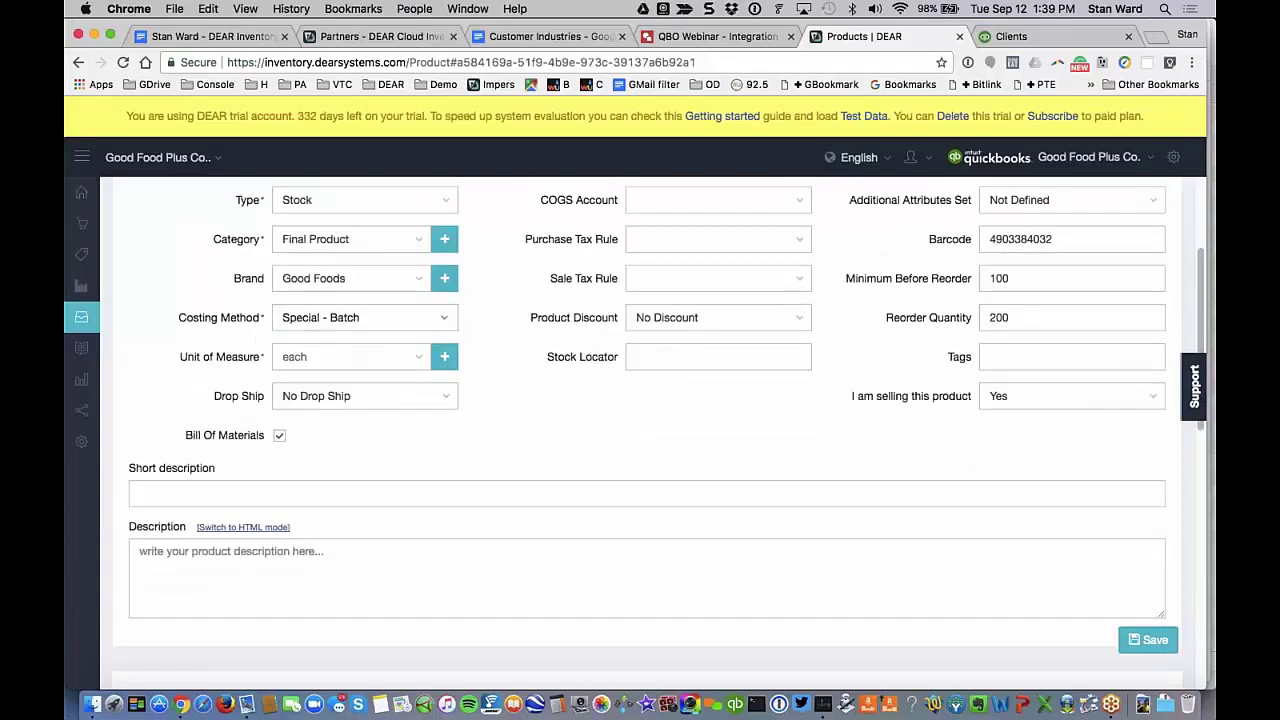
pyautogui.click(420, 362)
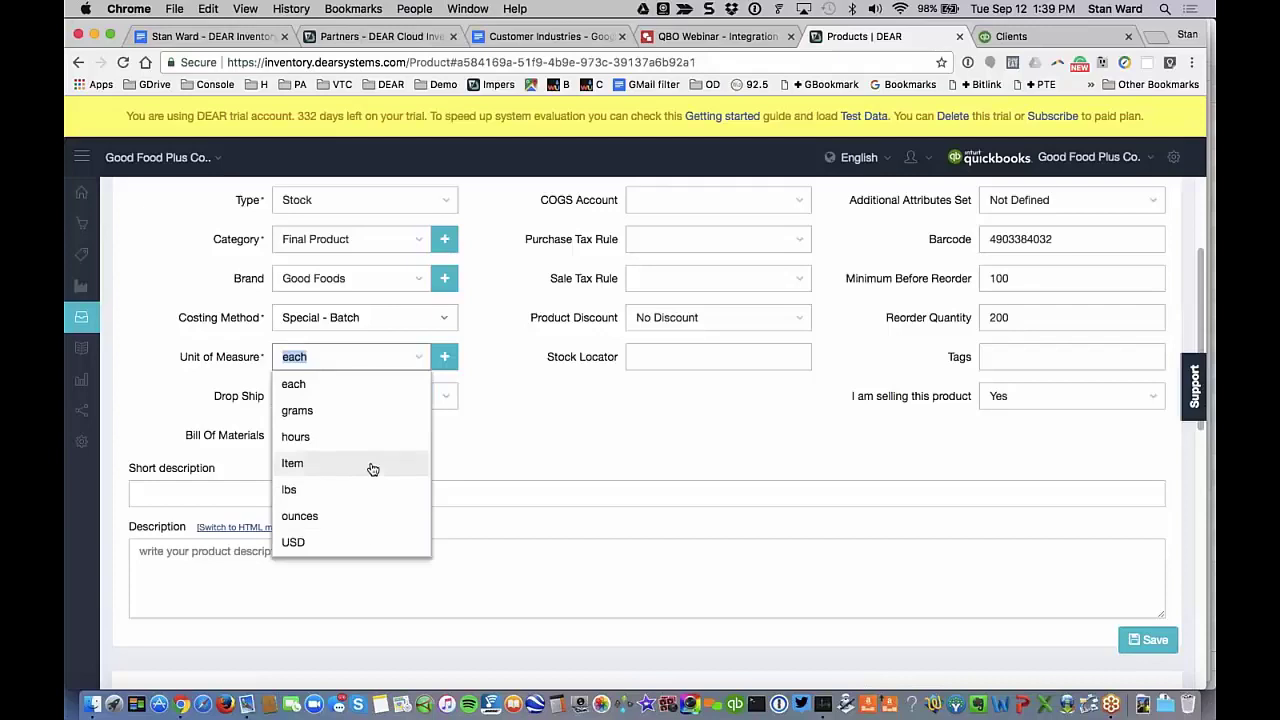
pyautogui.click(544, 447)
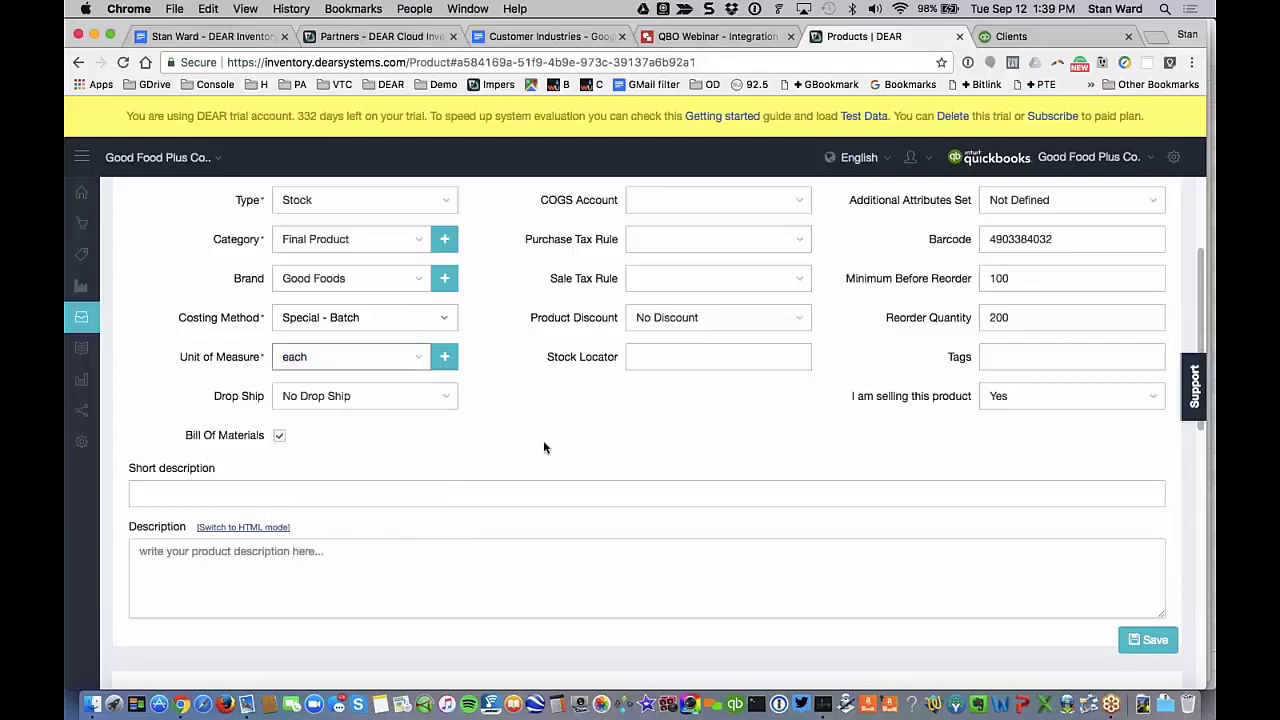
# Look over the general product fields and check the choices offered for Drop Ship
pyautogui.scroll(-2, 543, 447)
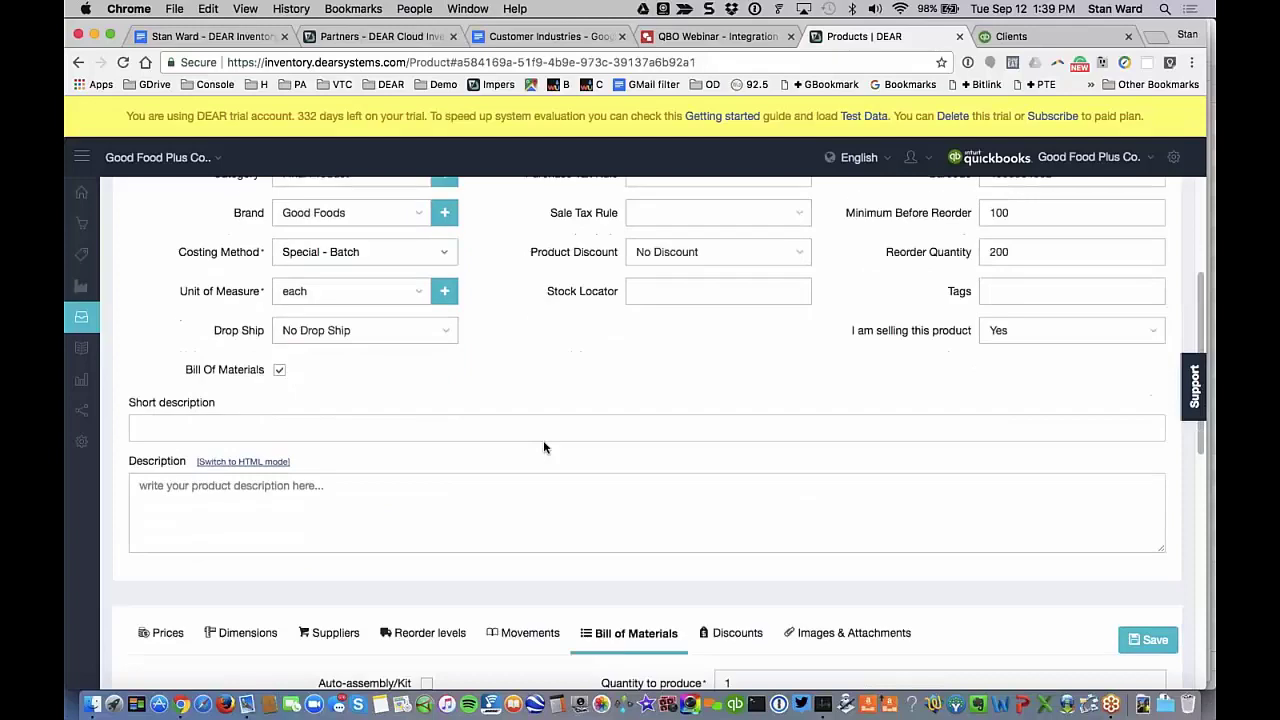
pyautogui.scroll(3, 543, 440)
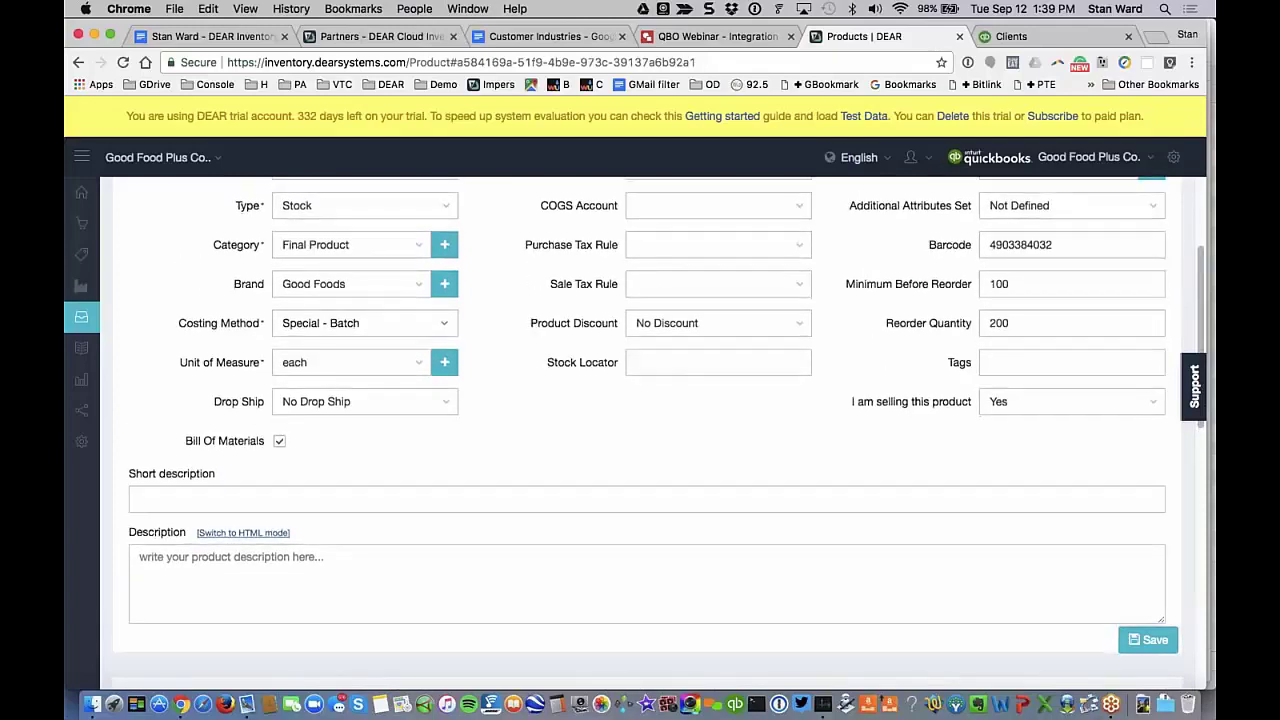
pyautogui.scroll(-3, 647, 430)
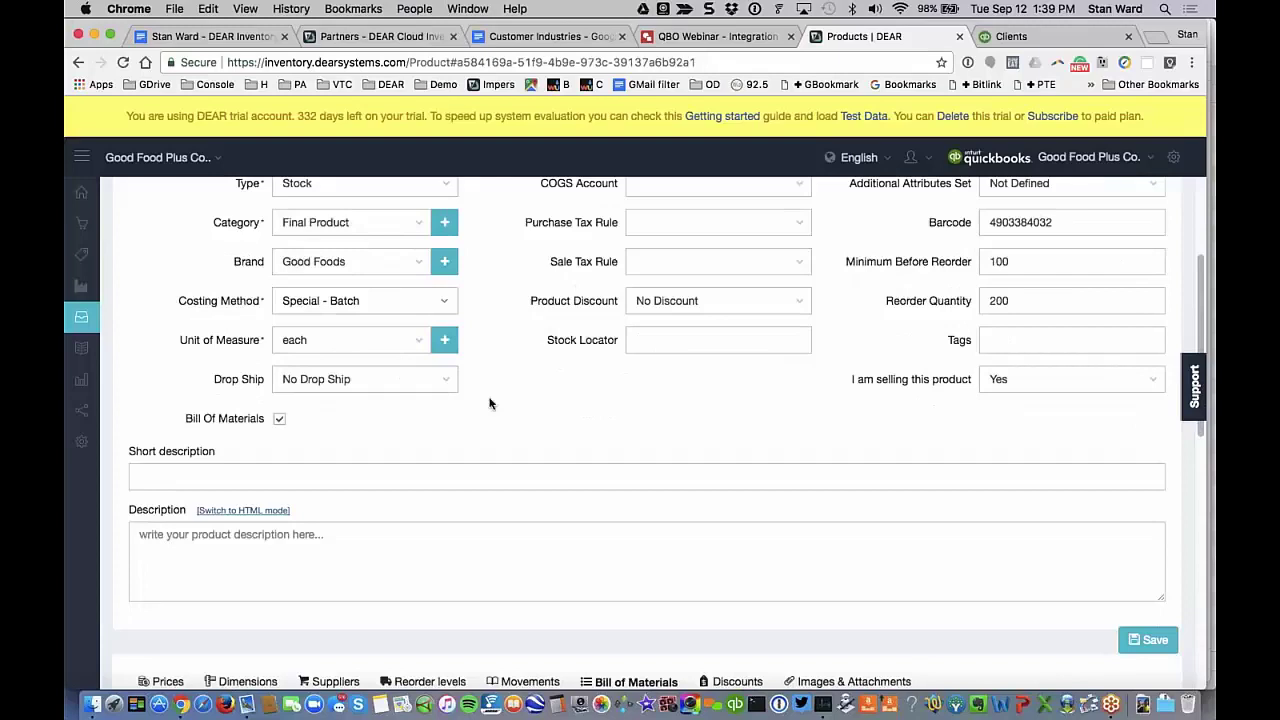
pyautogui.scroll(1, 490, 403)
pyautogui.scroll(2, 490, 403)
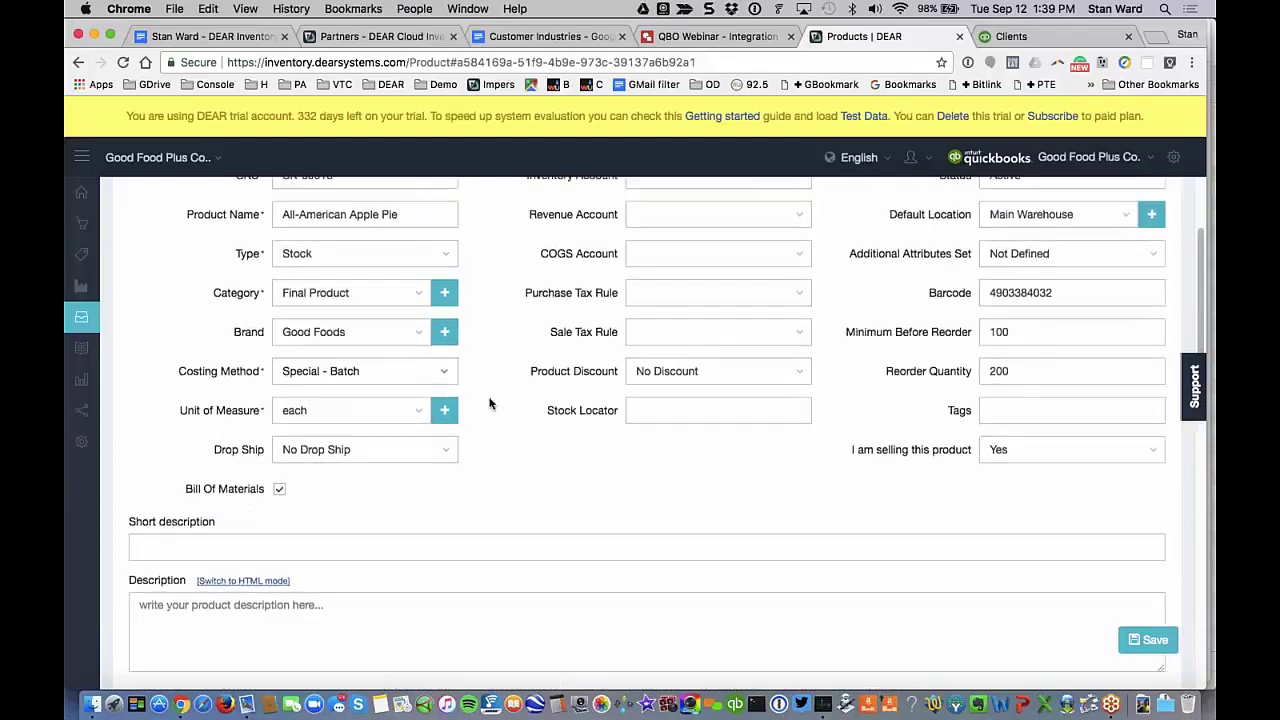
pyautogui.click(445, 457)
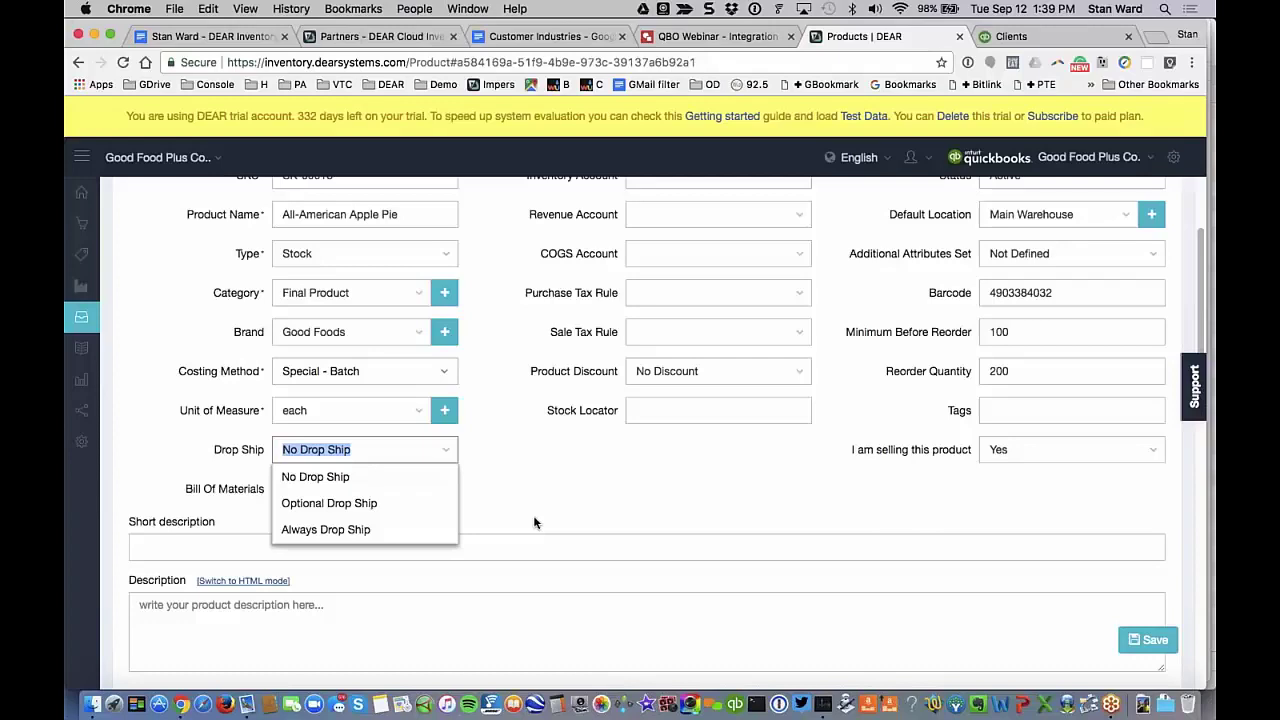
pyautogui.press('Down')
pyautogui.click(515, 500)
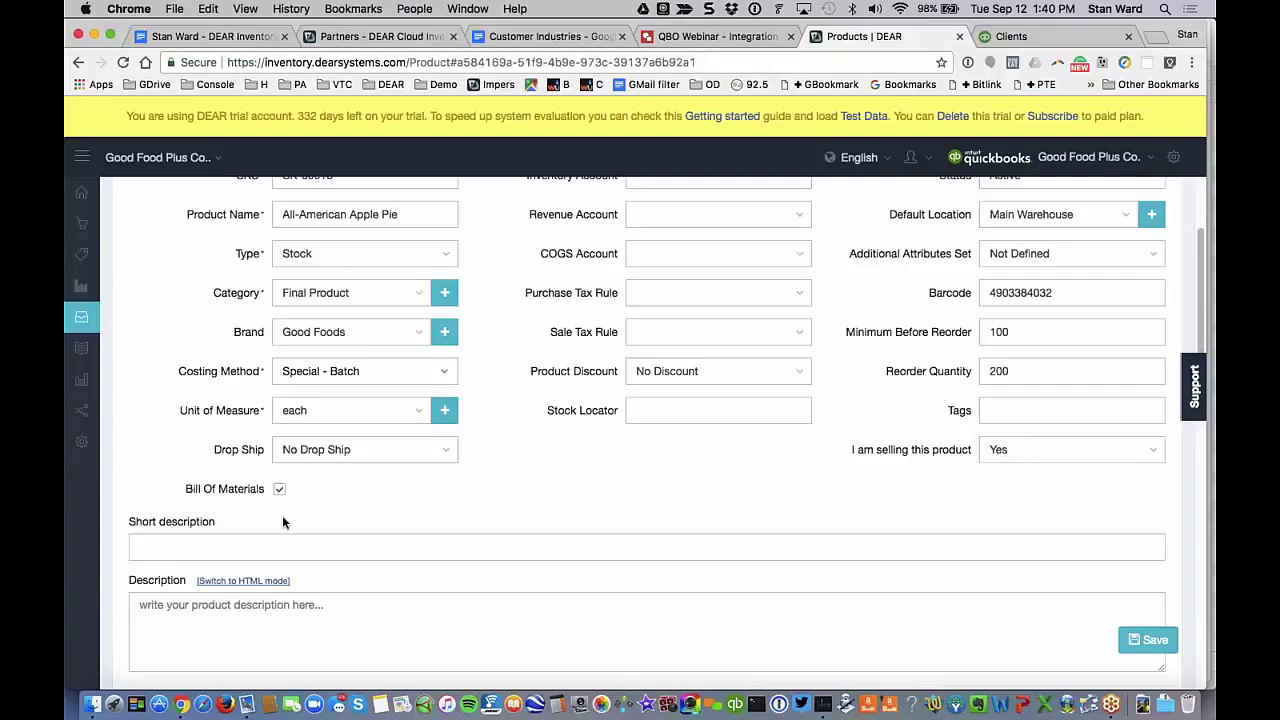
# Check which accounts can be chosen as the product's Inventory Account
pyautogui.scroll(-1, 282, 521)
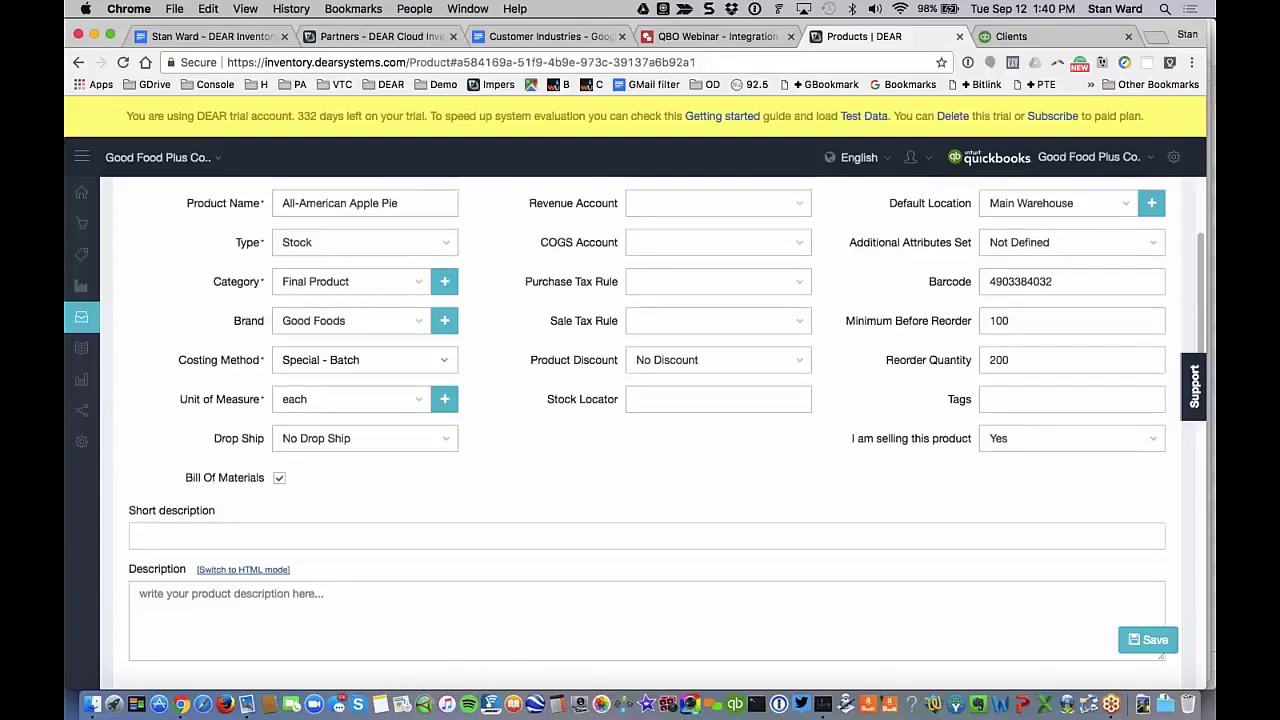
pyautogui.scroll(-1, 776, 327)
pyautogui.scroll(5, 776, 327)
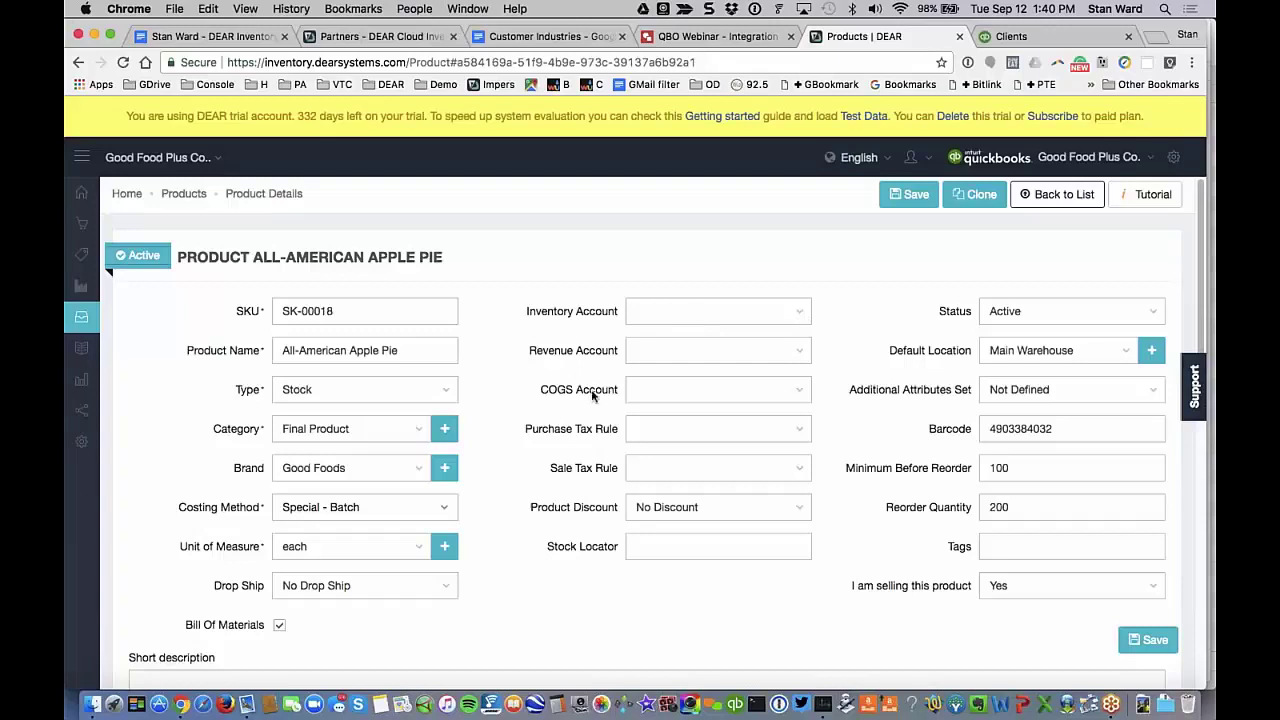
pyautogui.click(801, 318)
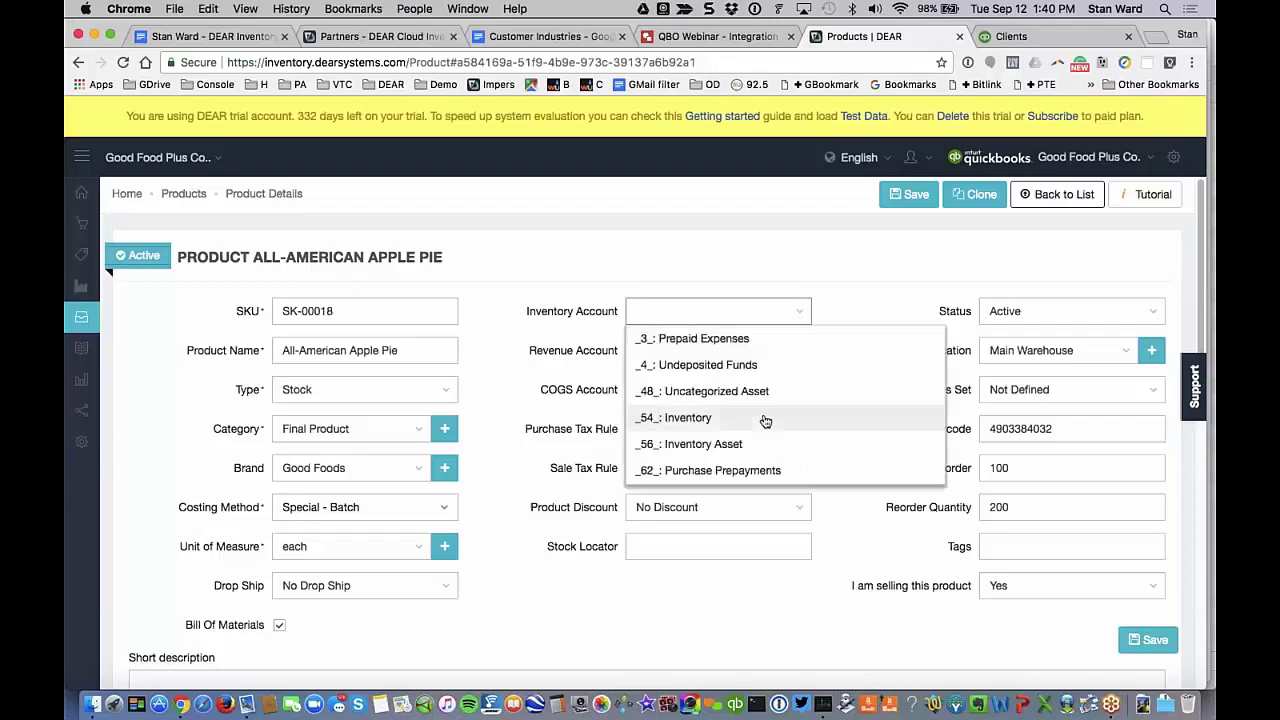
pyautogui.click(851, 287)
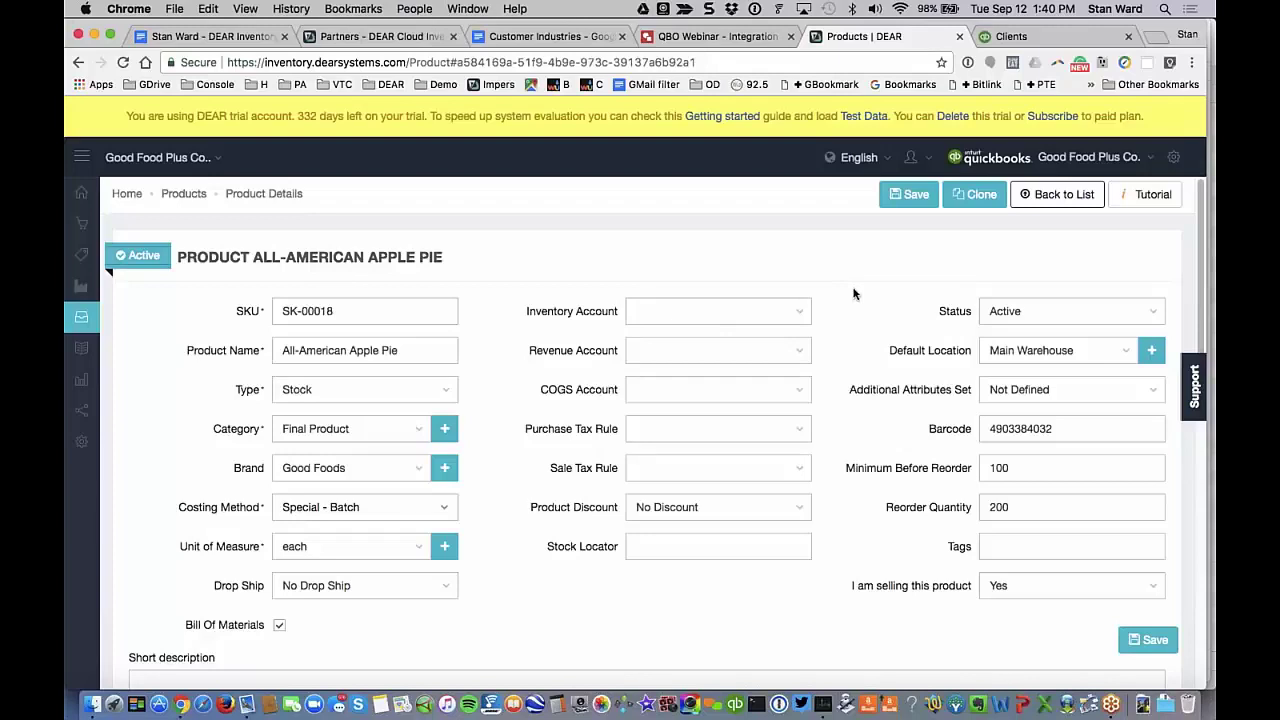
# Try _54_: Inventory as the product's Inventory Account and clear the field again
pyautogui.click(803, 315)
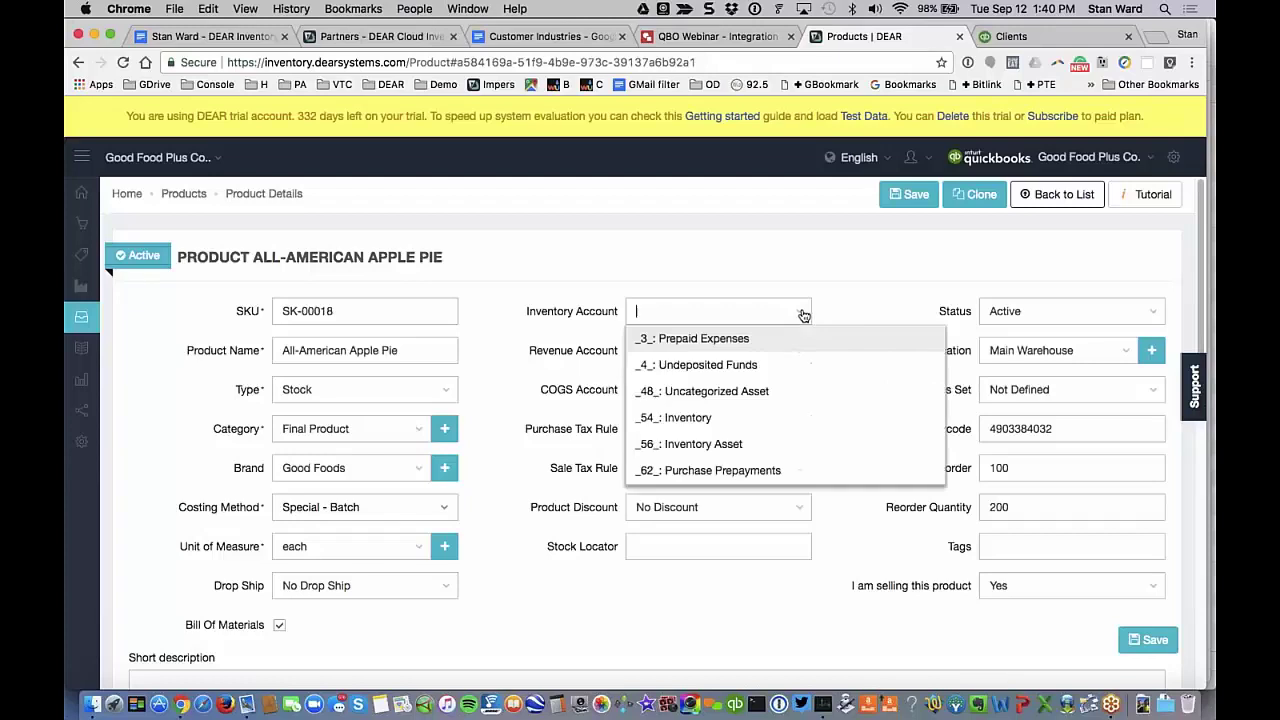
pyautogui.click(702, 418)
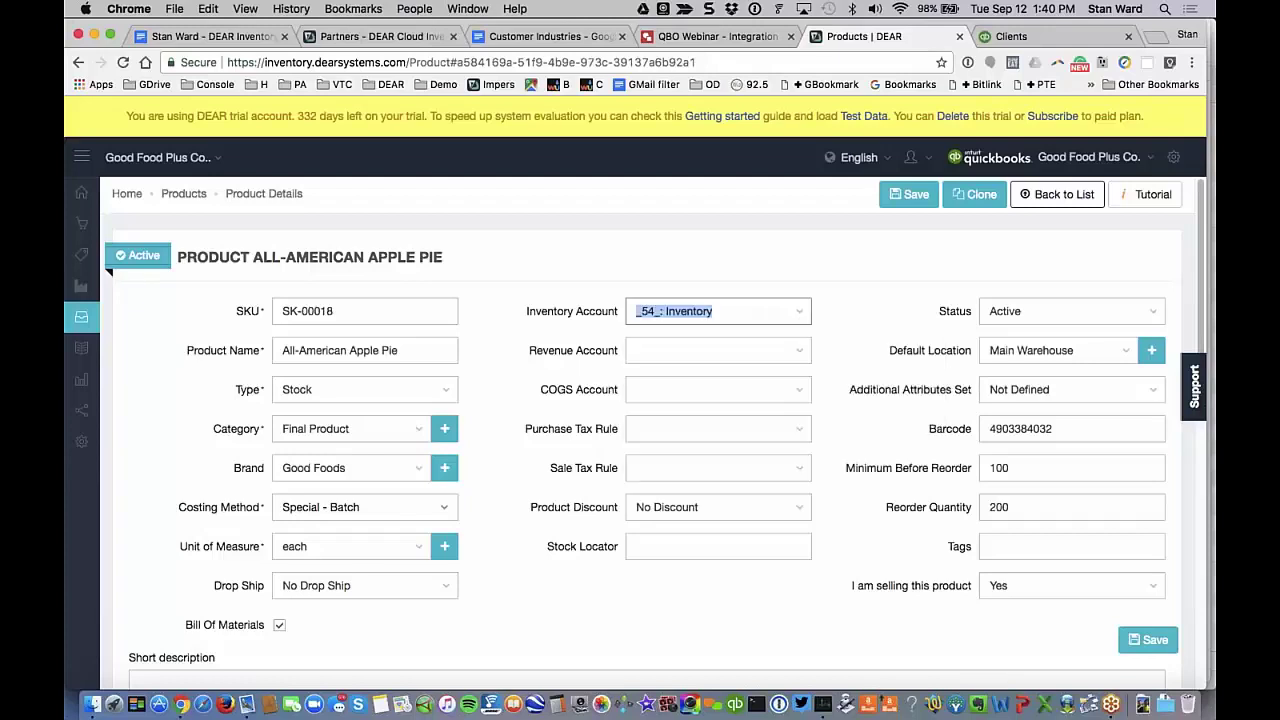
pyautogui.click(794, 312)
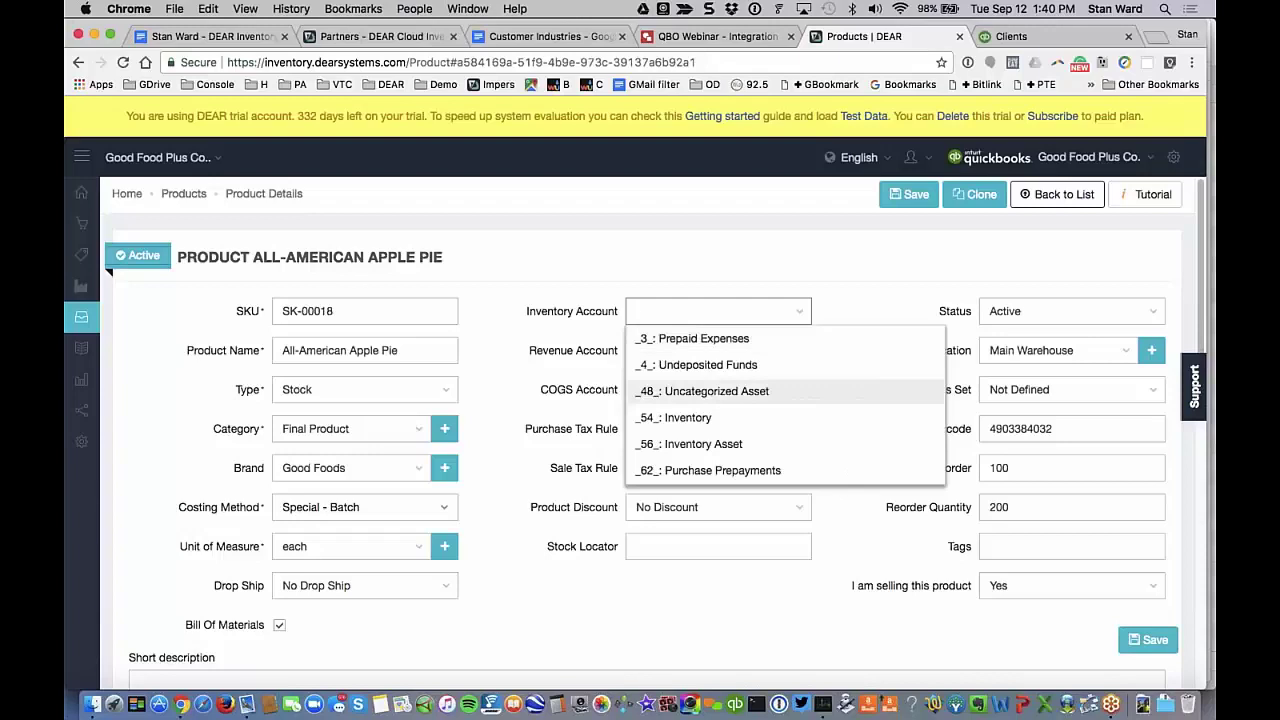
pyautogui.click(856, 302)
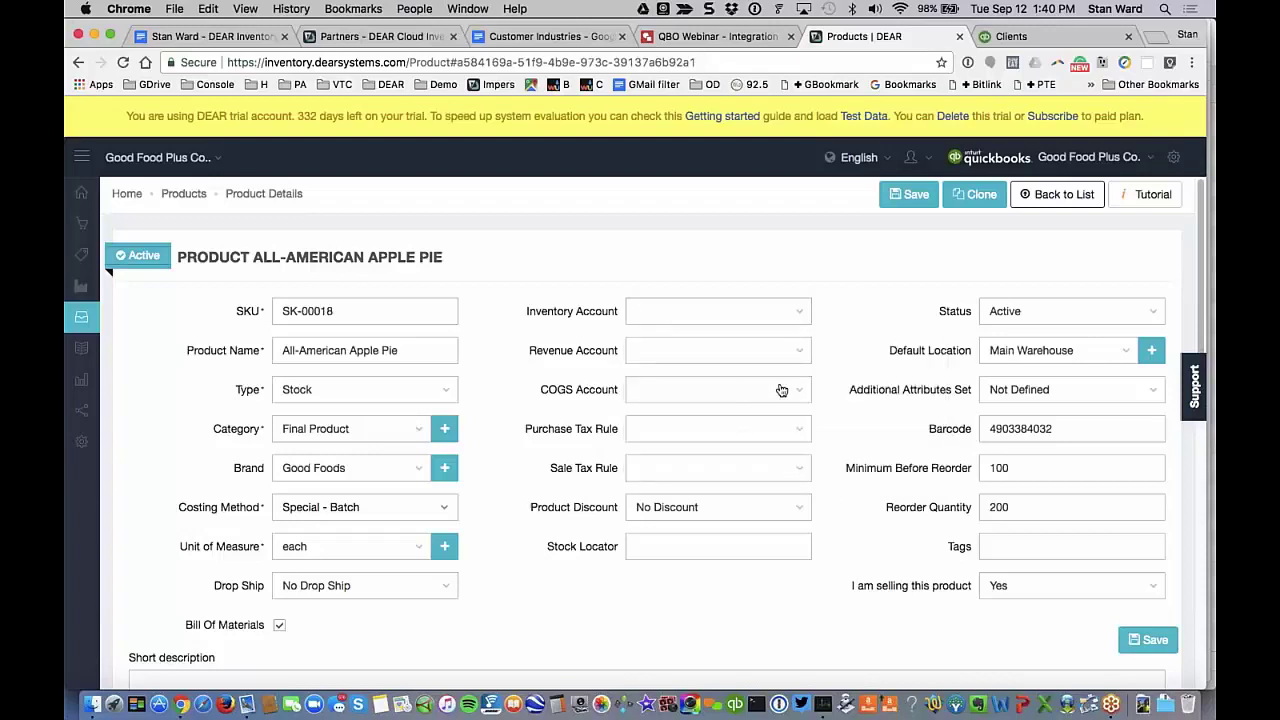
# Check the choices offered for the product's Revenue Account and Sale Tax Rule
pyautogui.click(805, 352)
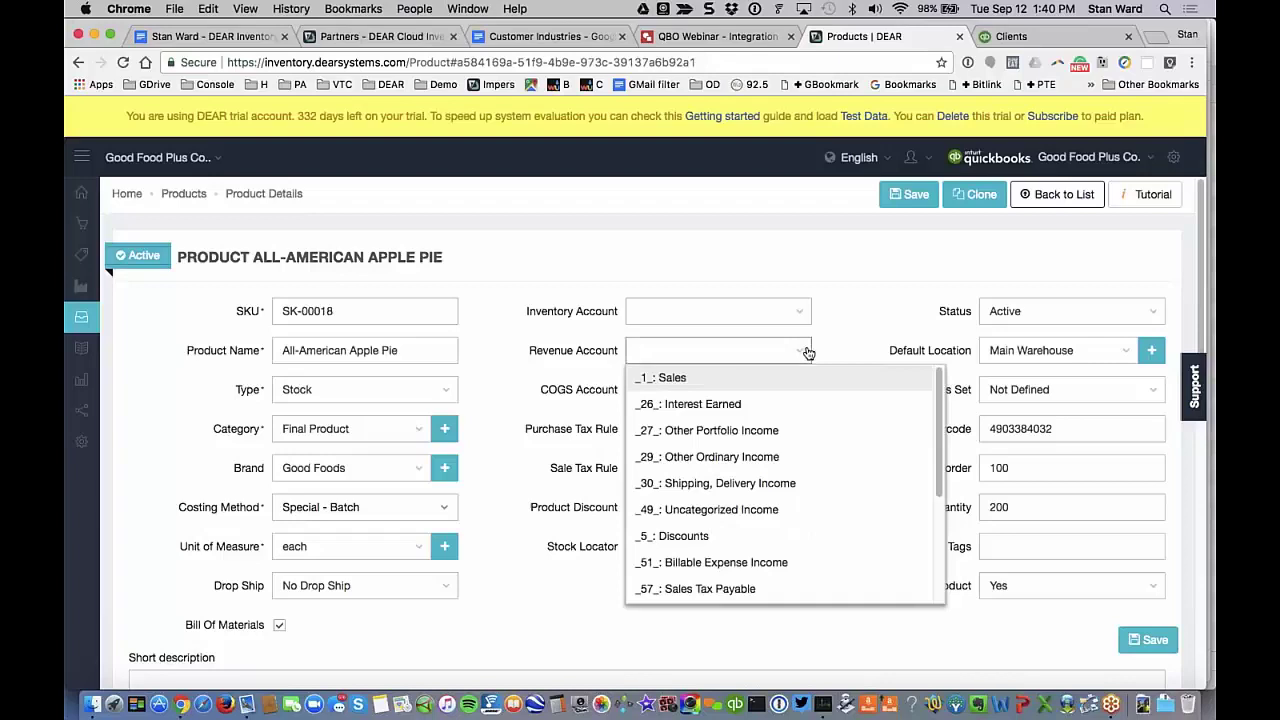
pyautogui.click(834, 346)
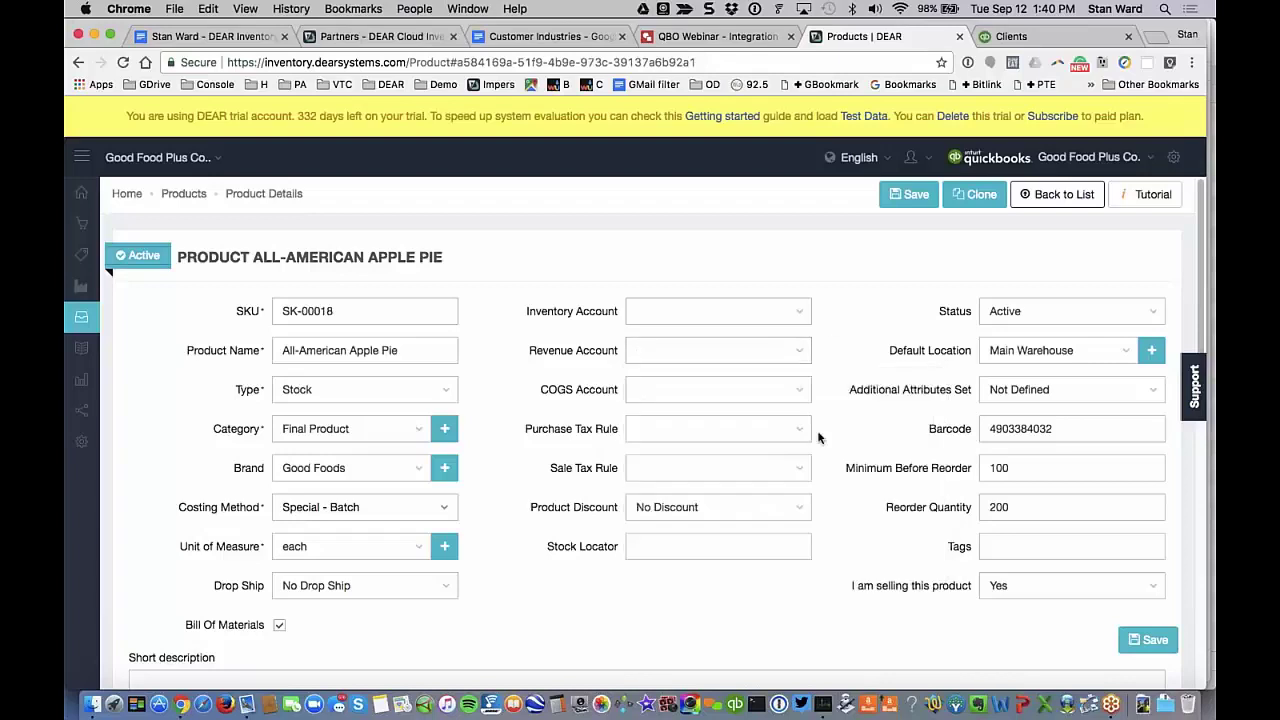
pyautogui.scroll(-1, 815, 470)
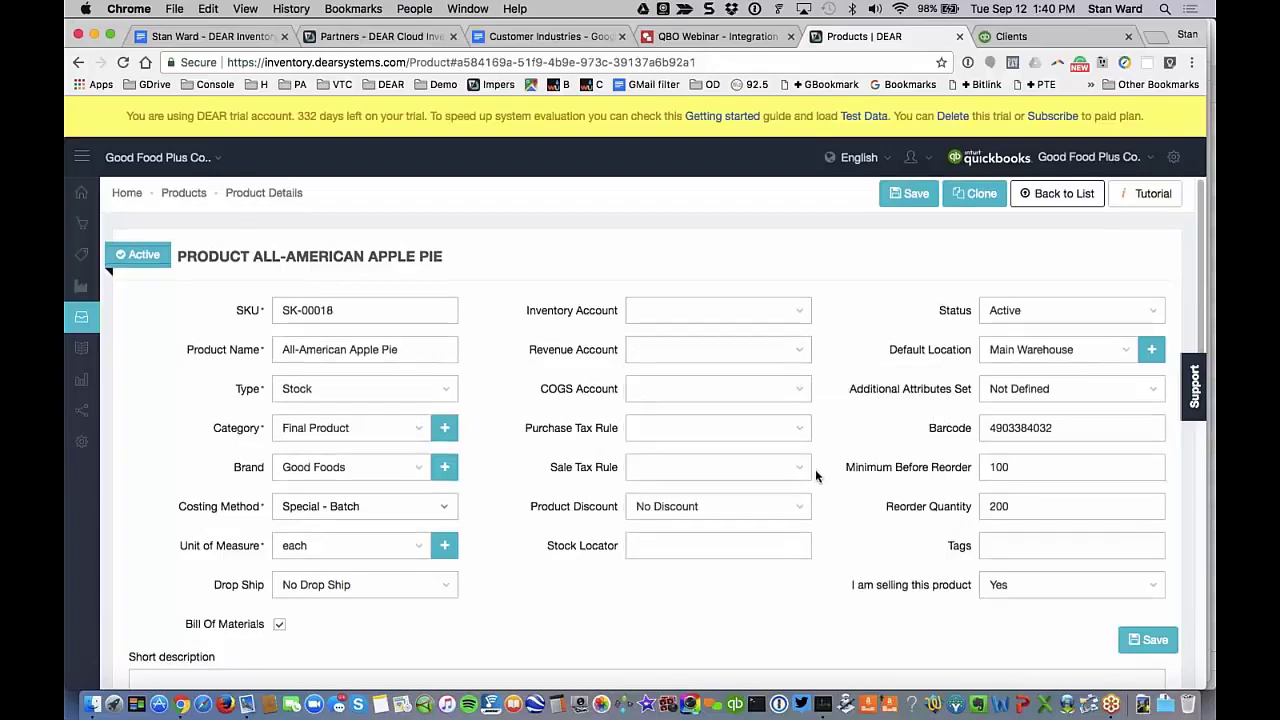
pyautogui.scroll(-1, 815, 469)
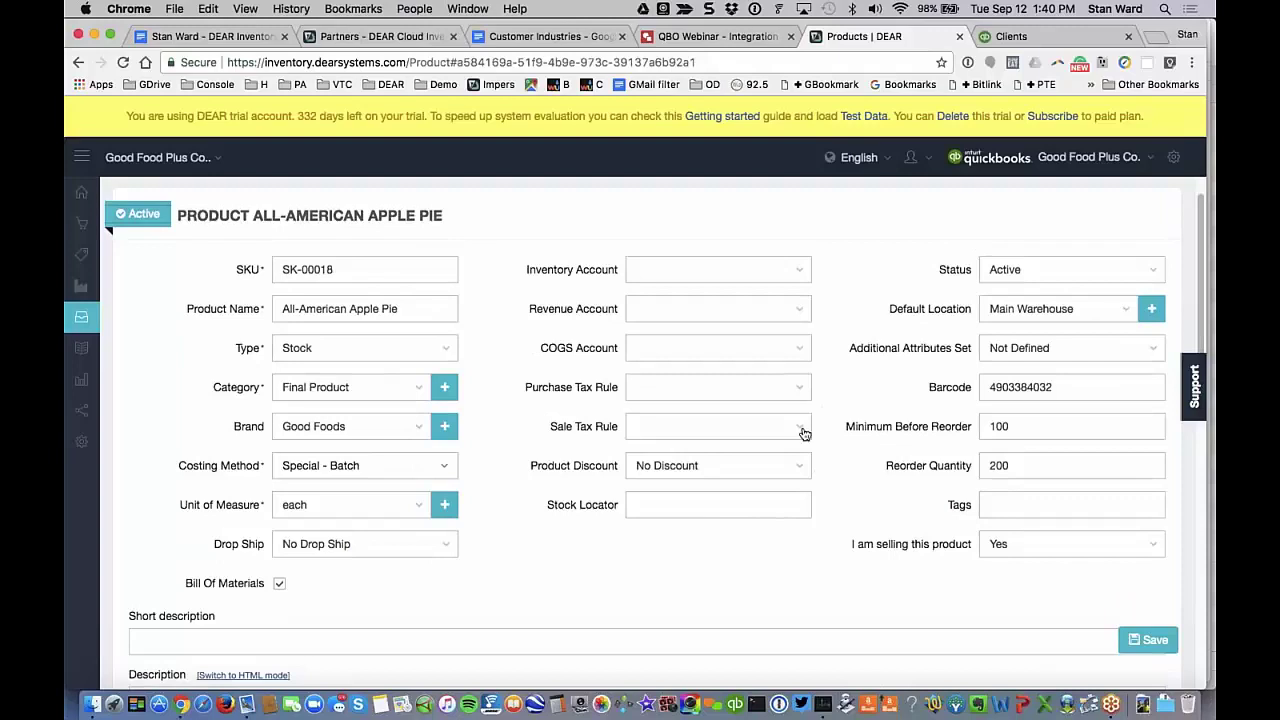
pyautogui.click(804, 433)
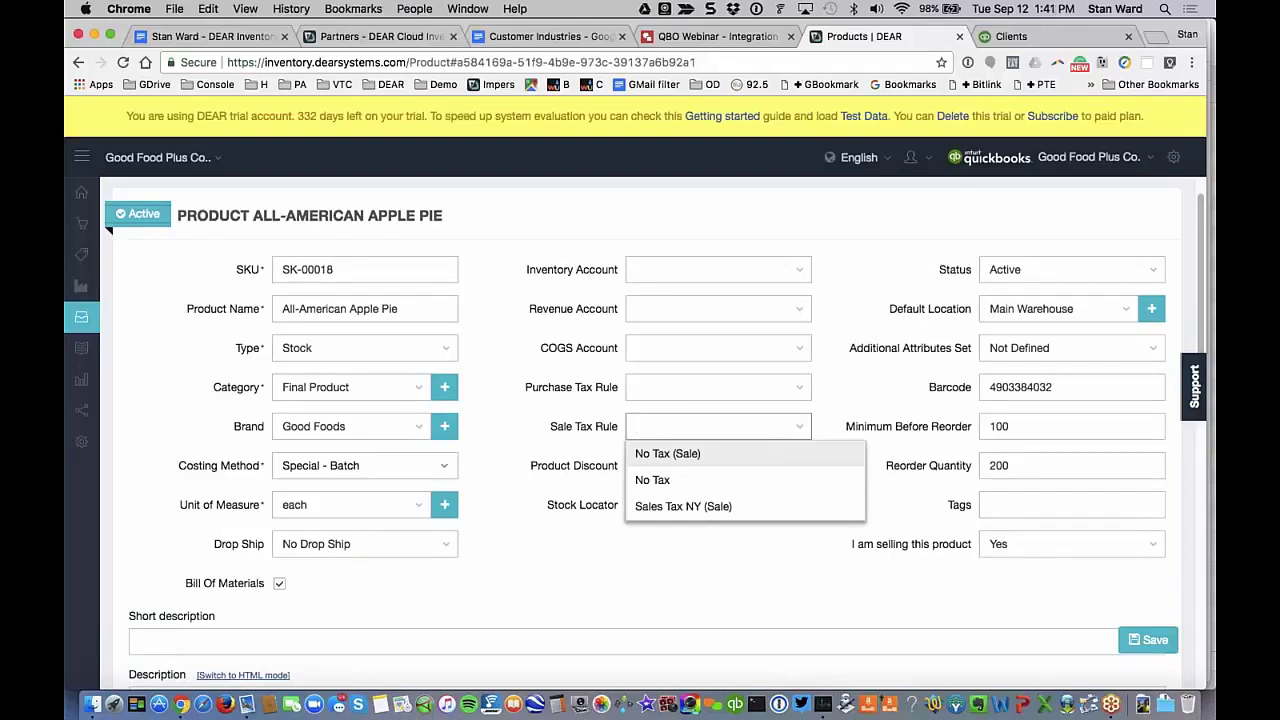
pyautogui.click(831, 427)
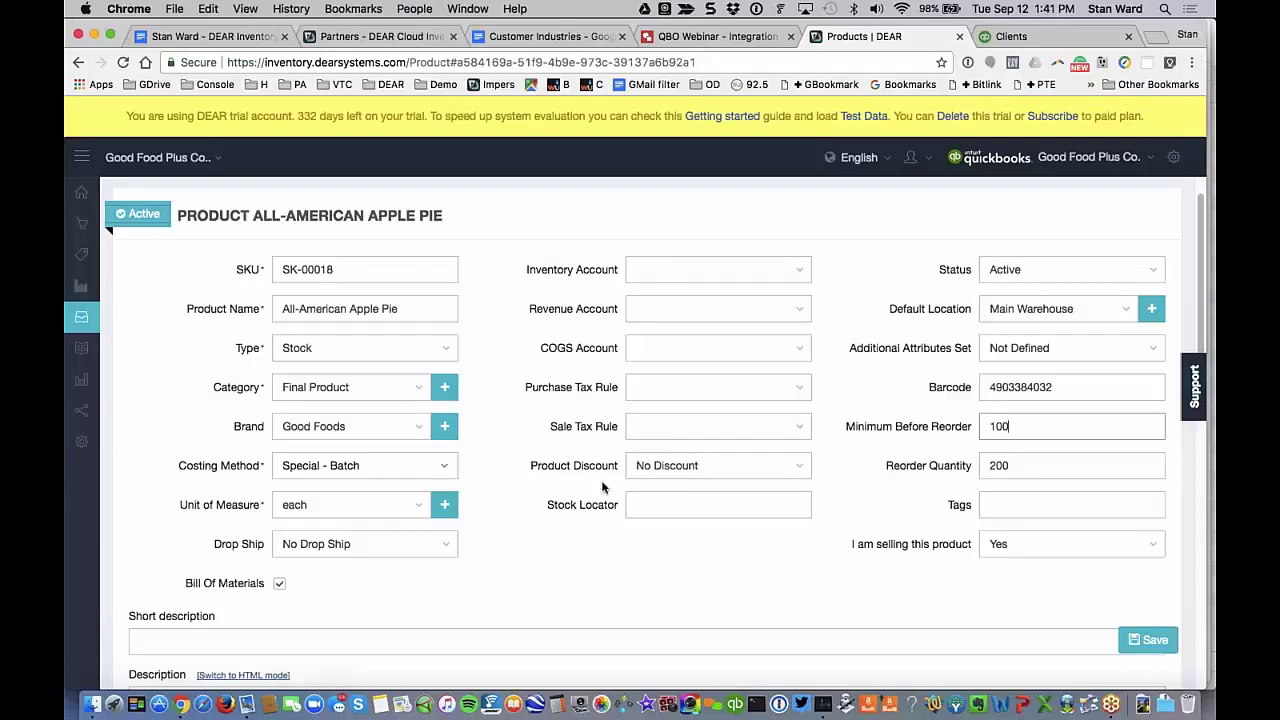
# Try the "Buy 10, get $1 off list" product discount and set it back to No Discount
pyautogui.moveTo(634, 466); pyautogui.dragTo(745, 473)
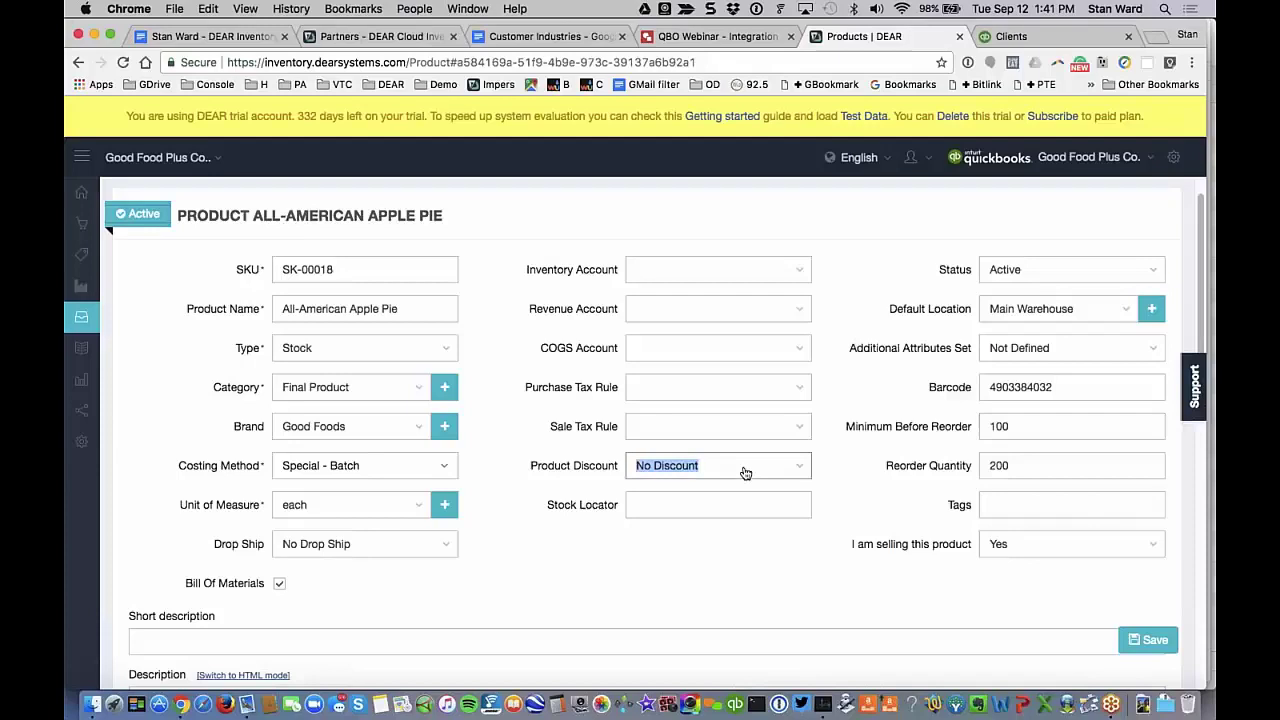
pyautogui.click(745, 473)
pyautogui.press('Down')
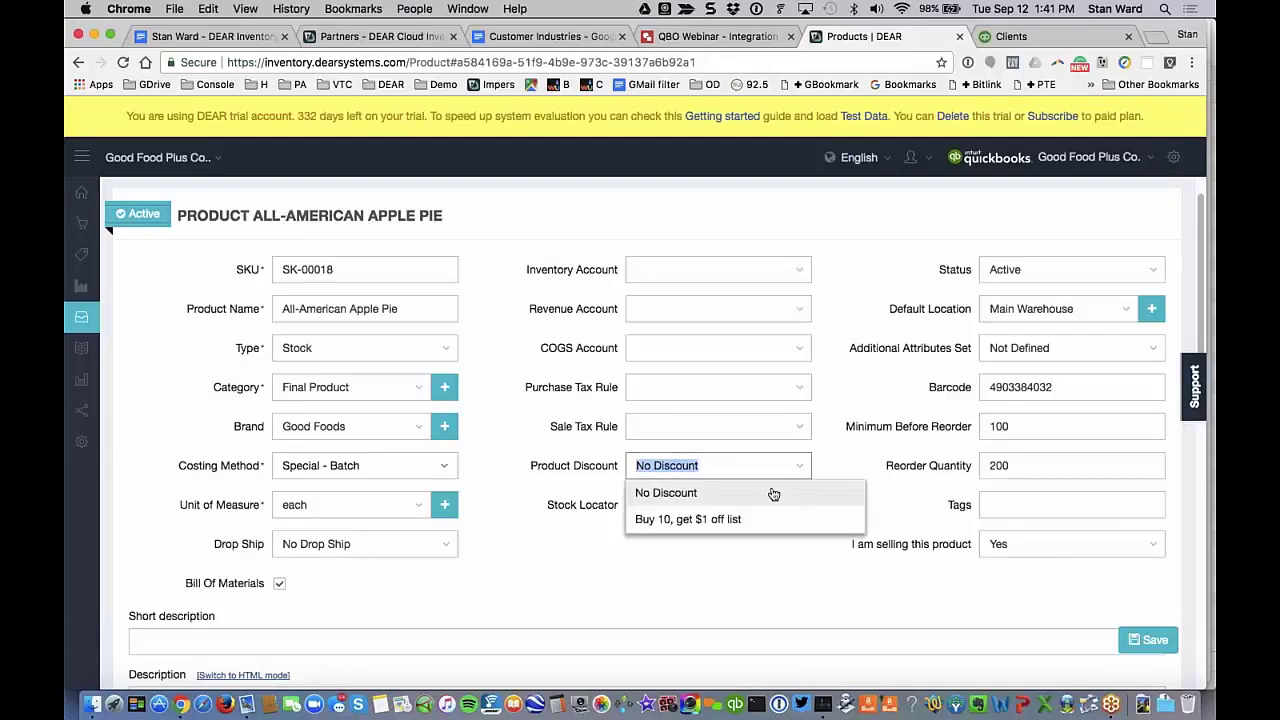
pyautogui.click(722, 521)
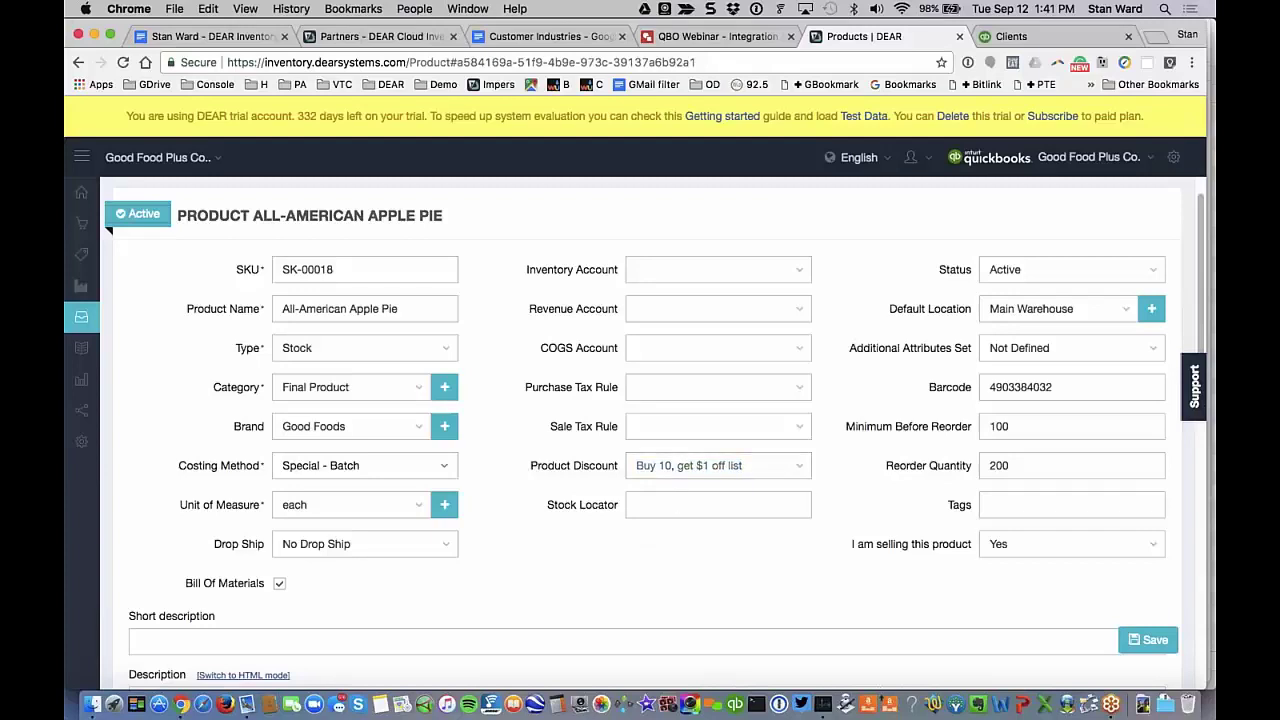
pyautogui.click(800, 468)
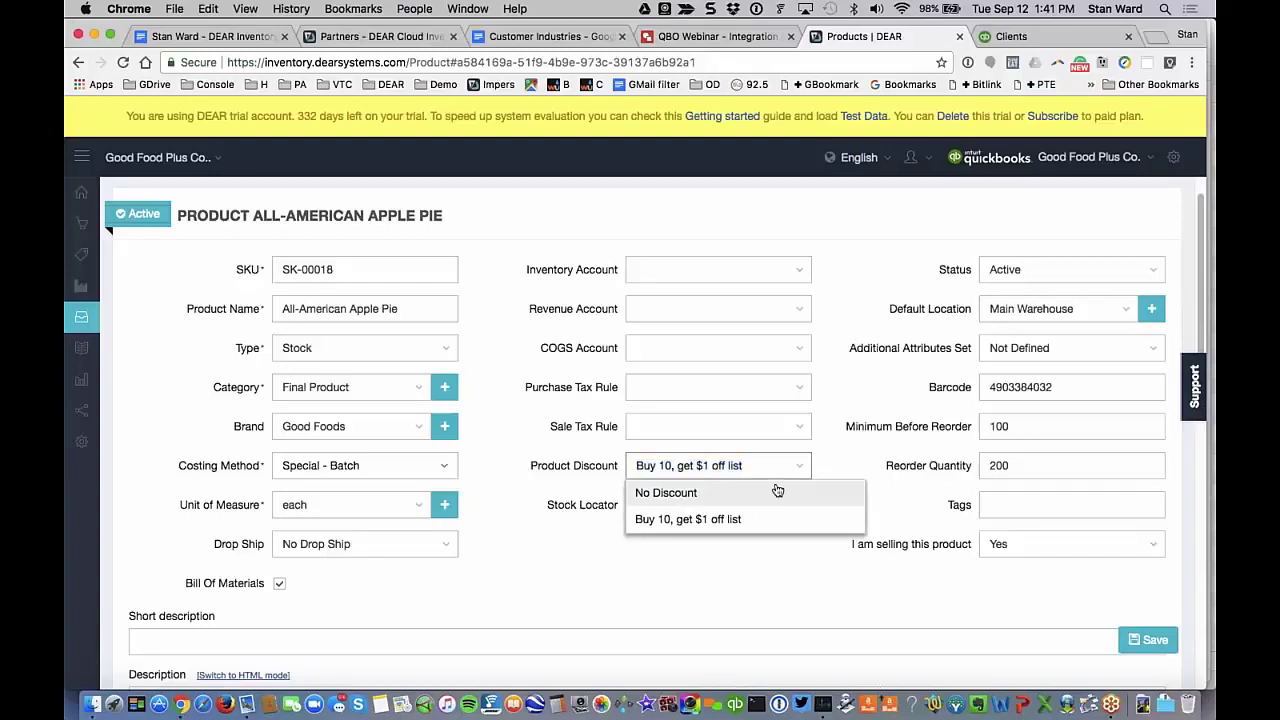
pyautogui.click(776, 492)
pyautogui.press('Tab')
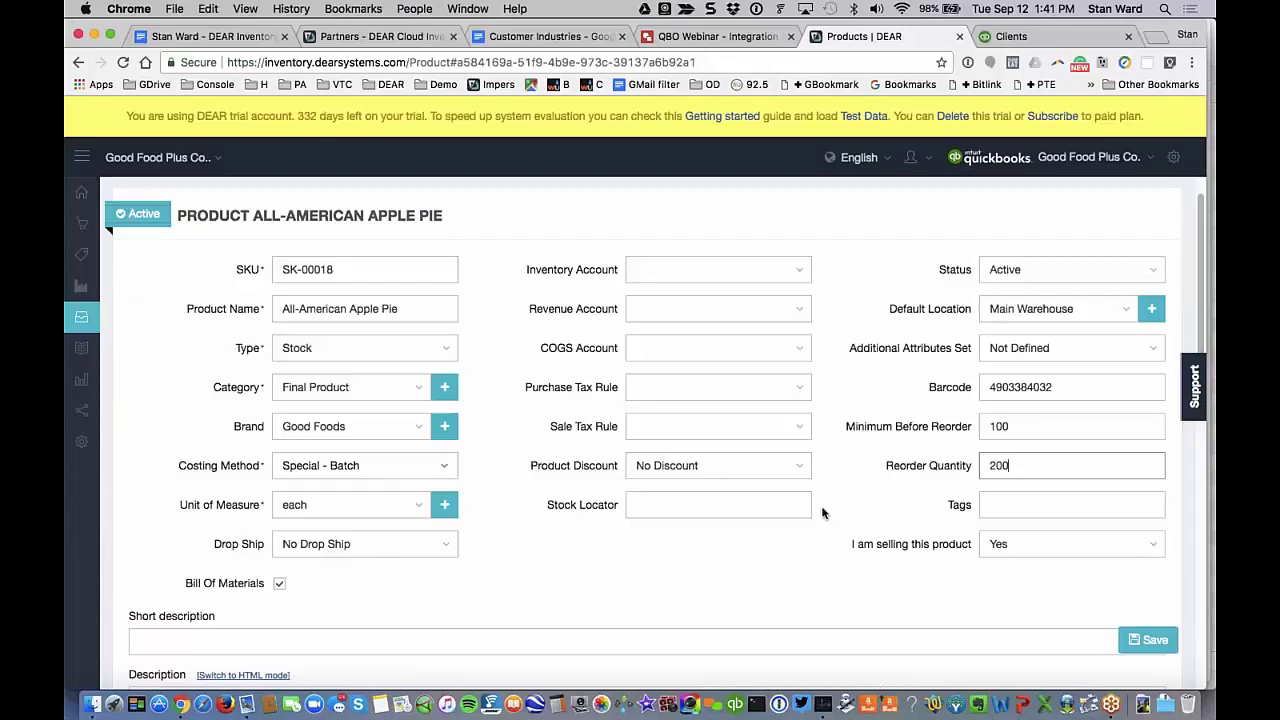
pyautogui.scroll(1, 823, 512)
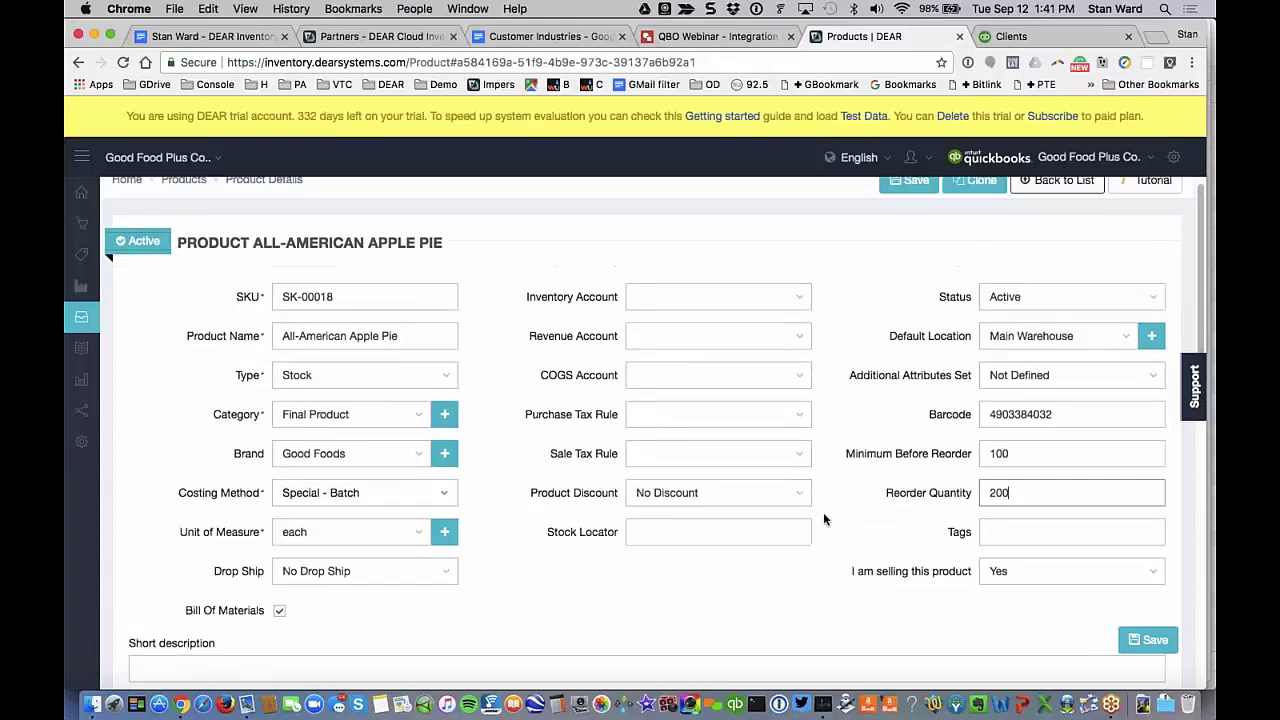
# Check the options offered for the product's Additional Attributes Set and keep Not Defined
pyautogui.scroll(1, 823, 514)
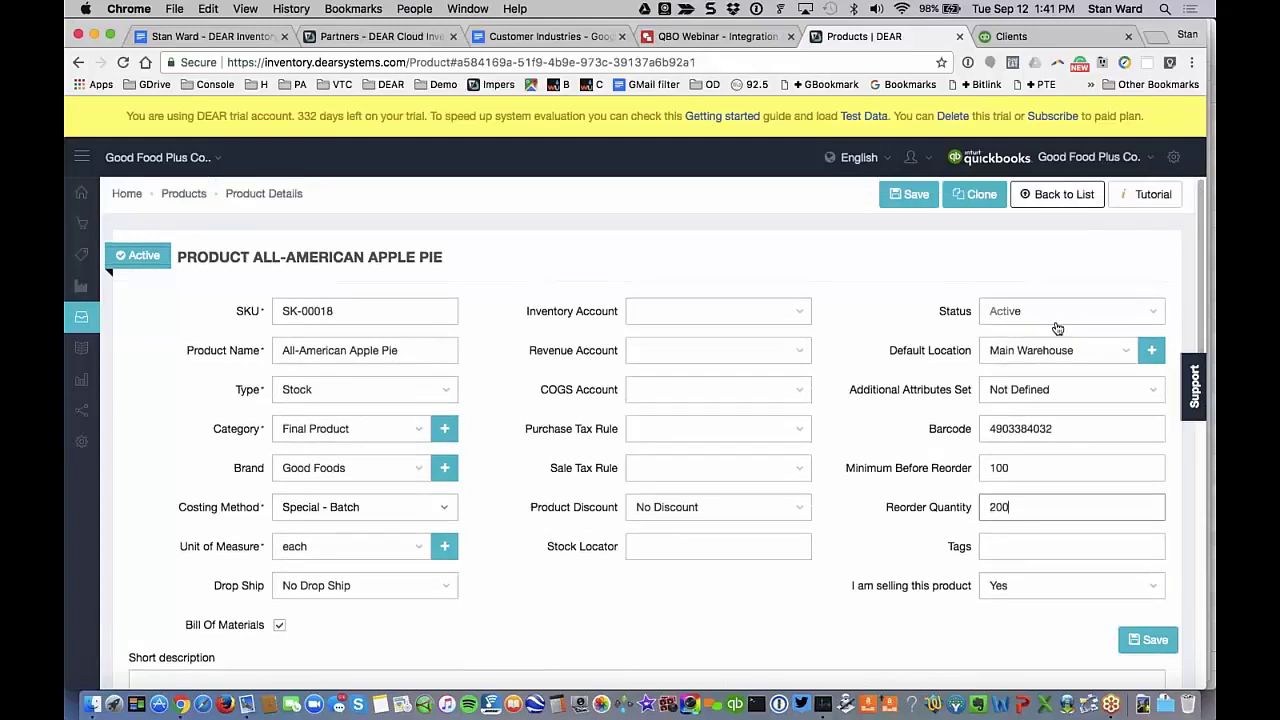
pyautogui.click(1160, 396)
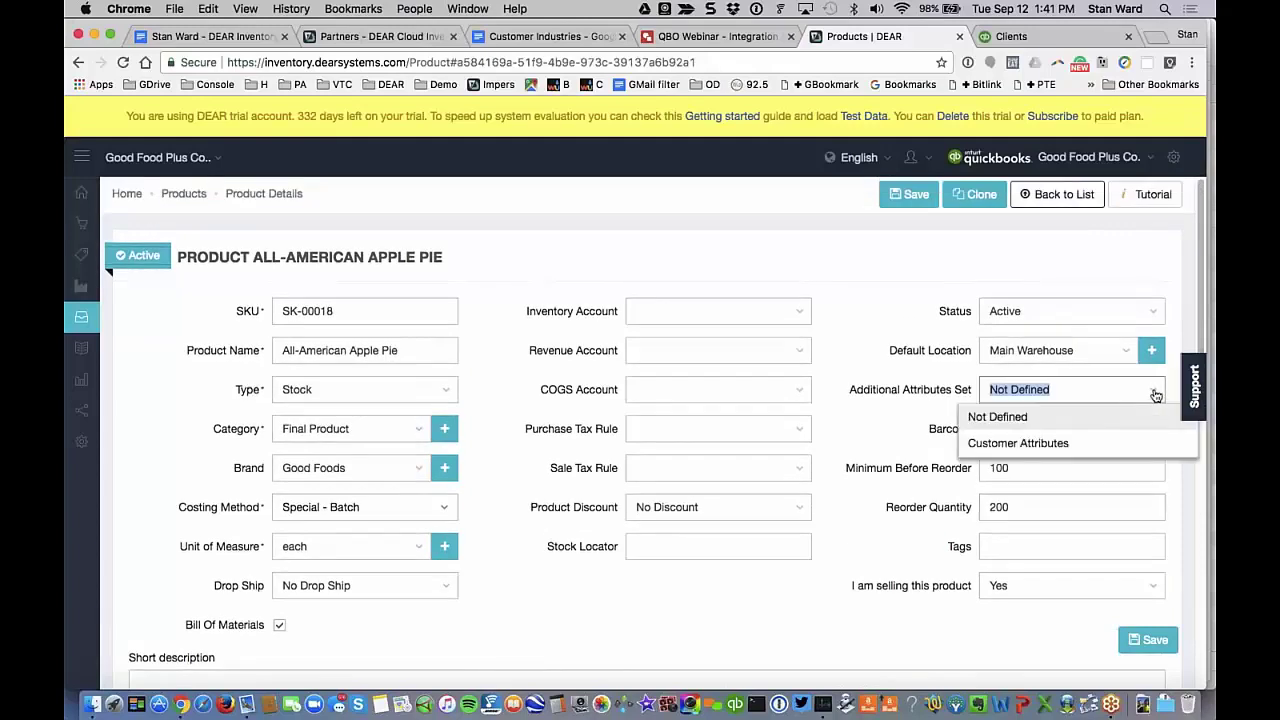
pyautogui.click(997, 417)
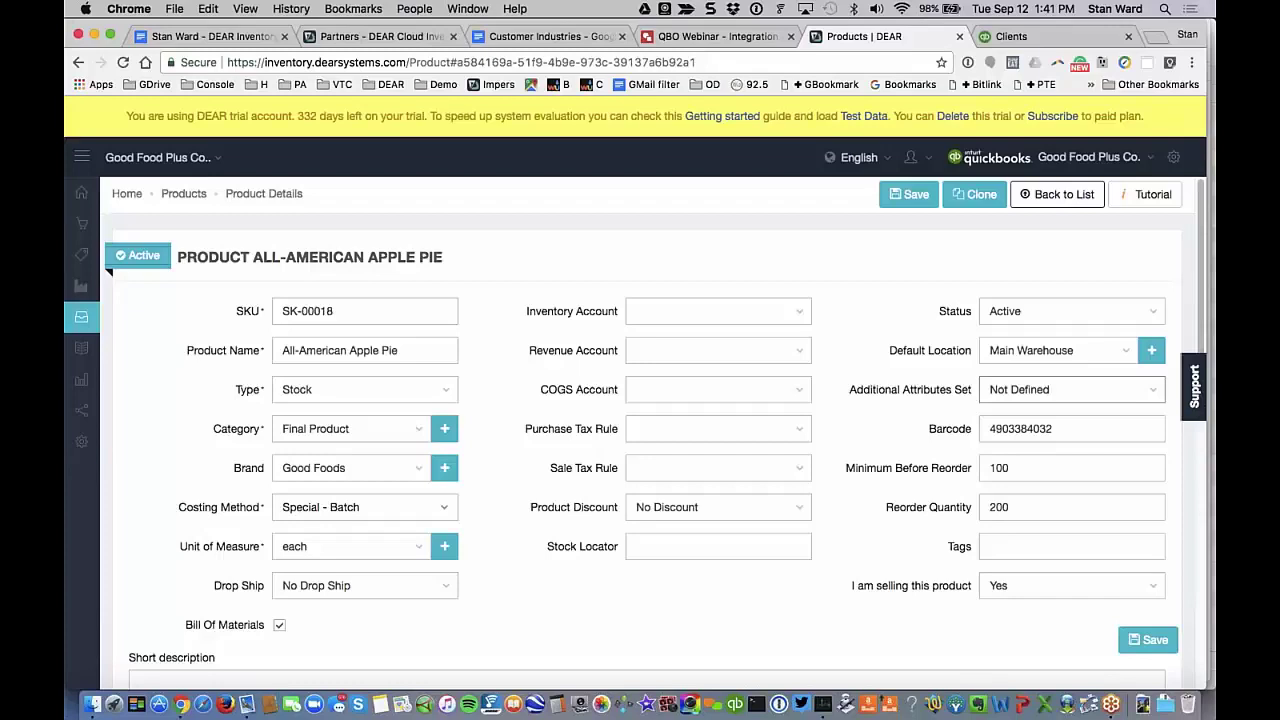
pyautogui.scroll(-1, 477, 494)
pyautogui.scroll(-5, 477, 494)
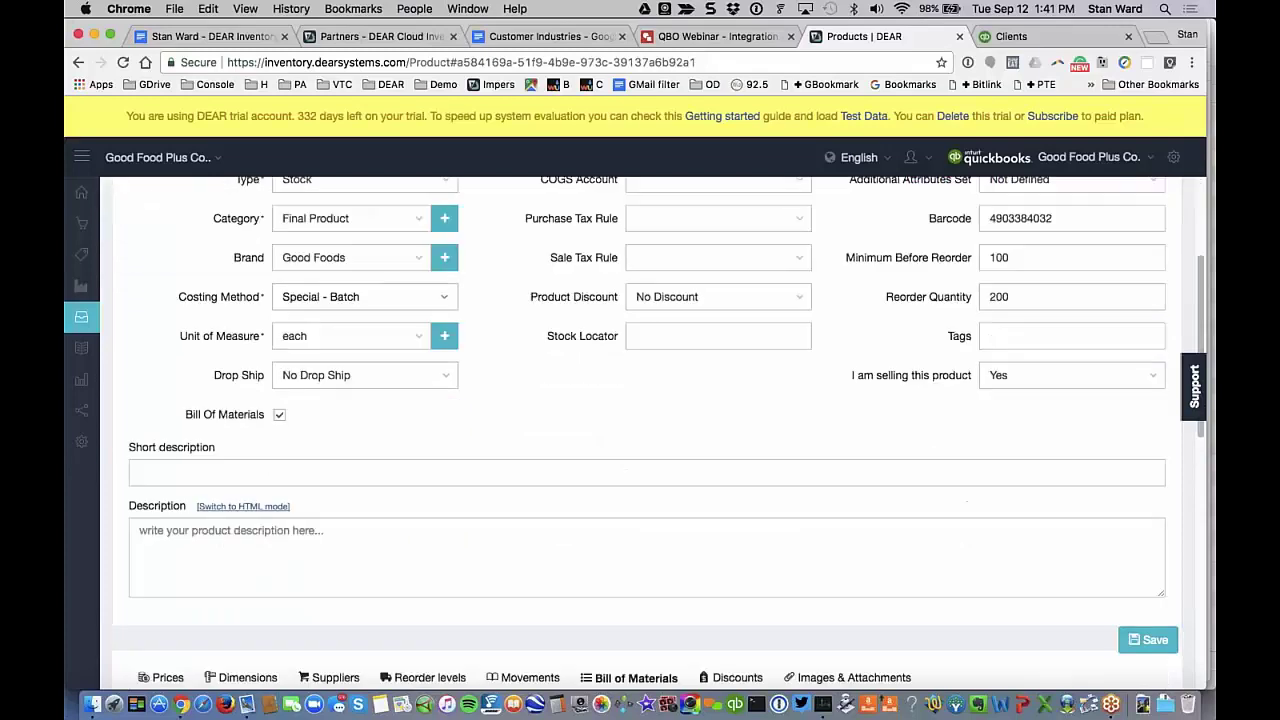
pyautogui.scroll(5, 739, 408)
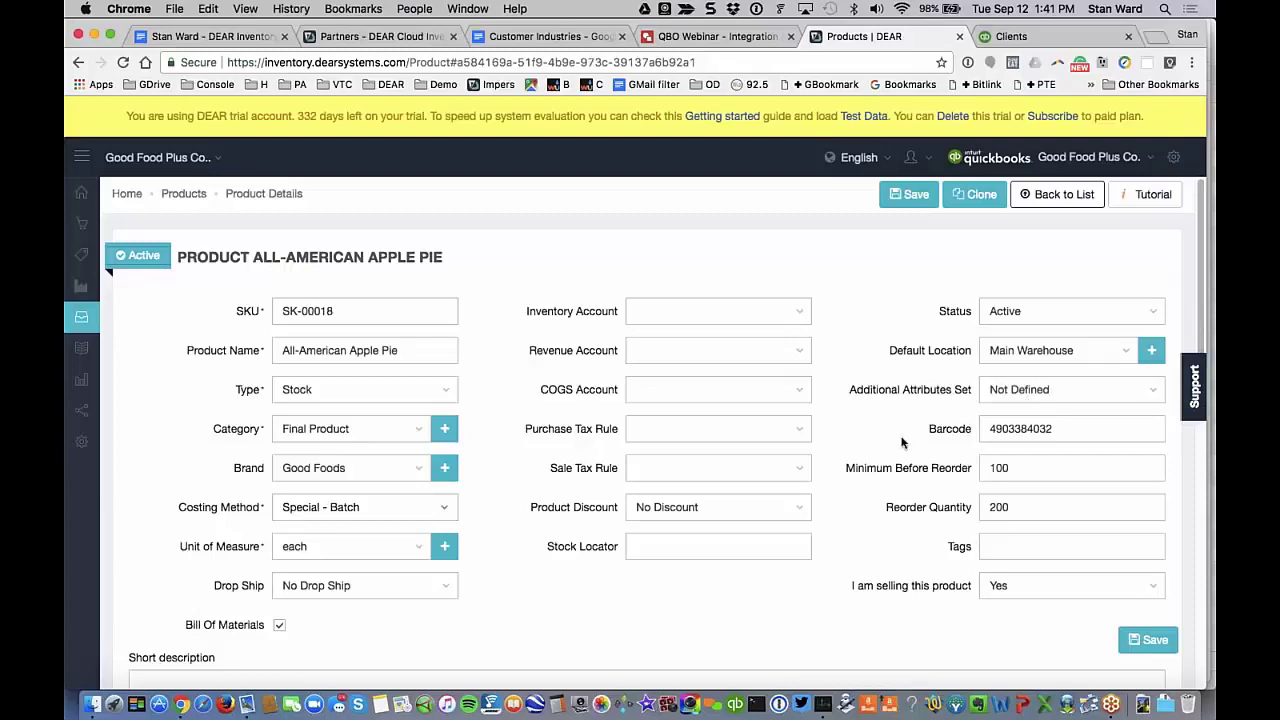
# Examine the product's Barcode, Minimum Before Reorder, Reorder Quantity, Tags and "I am selling this product" fields
pyautogui.doubleClick(1035, 428)
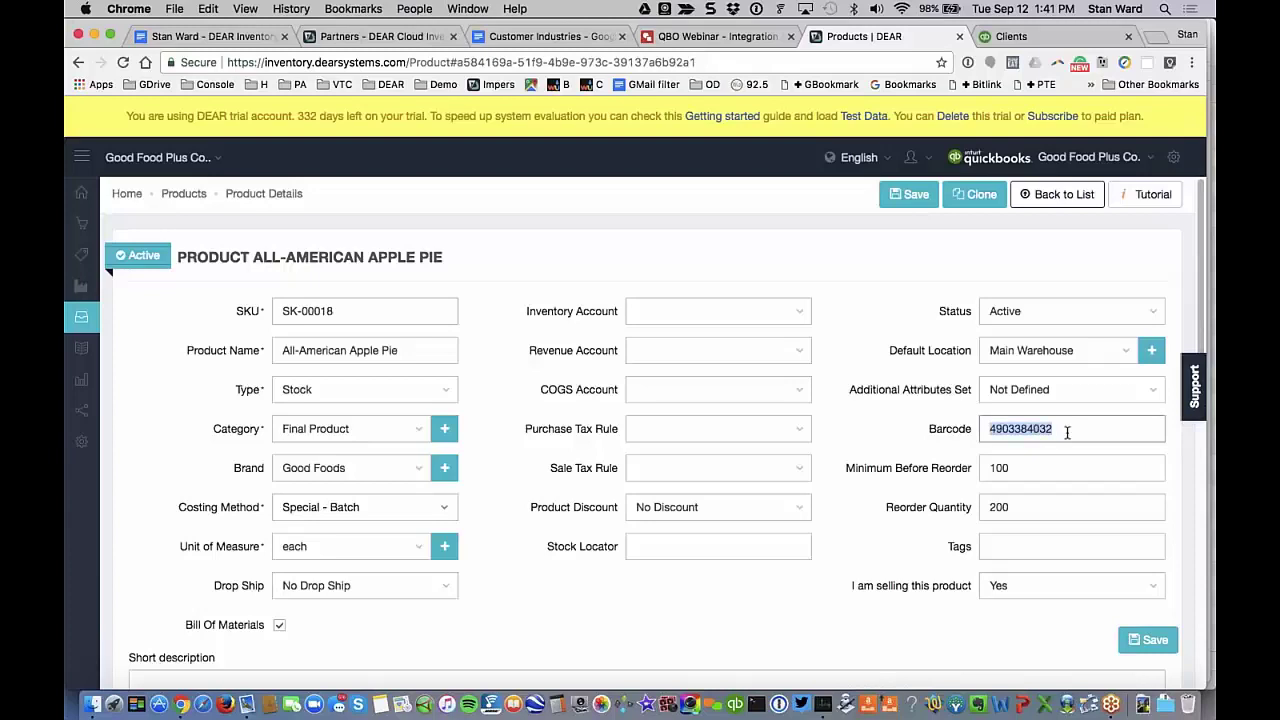
pyautogui.click(1067, 430)
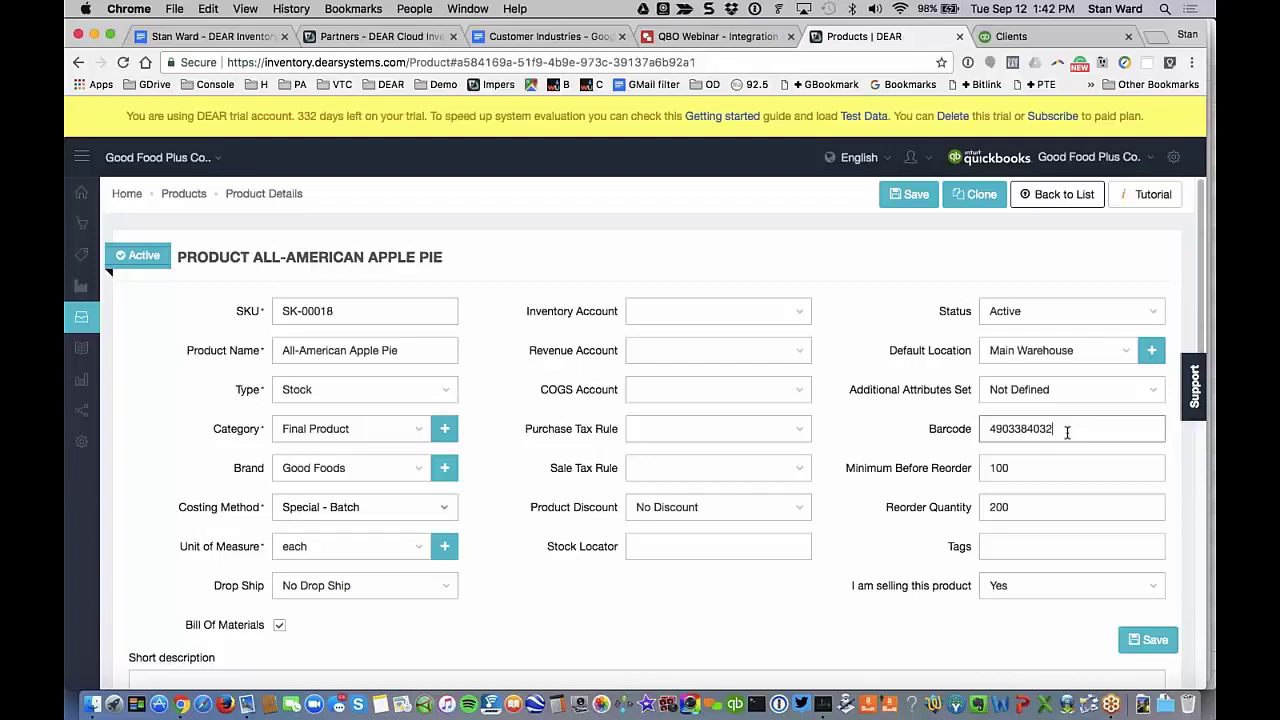
pyautogui.scroll(-1, 860, 493)
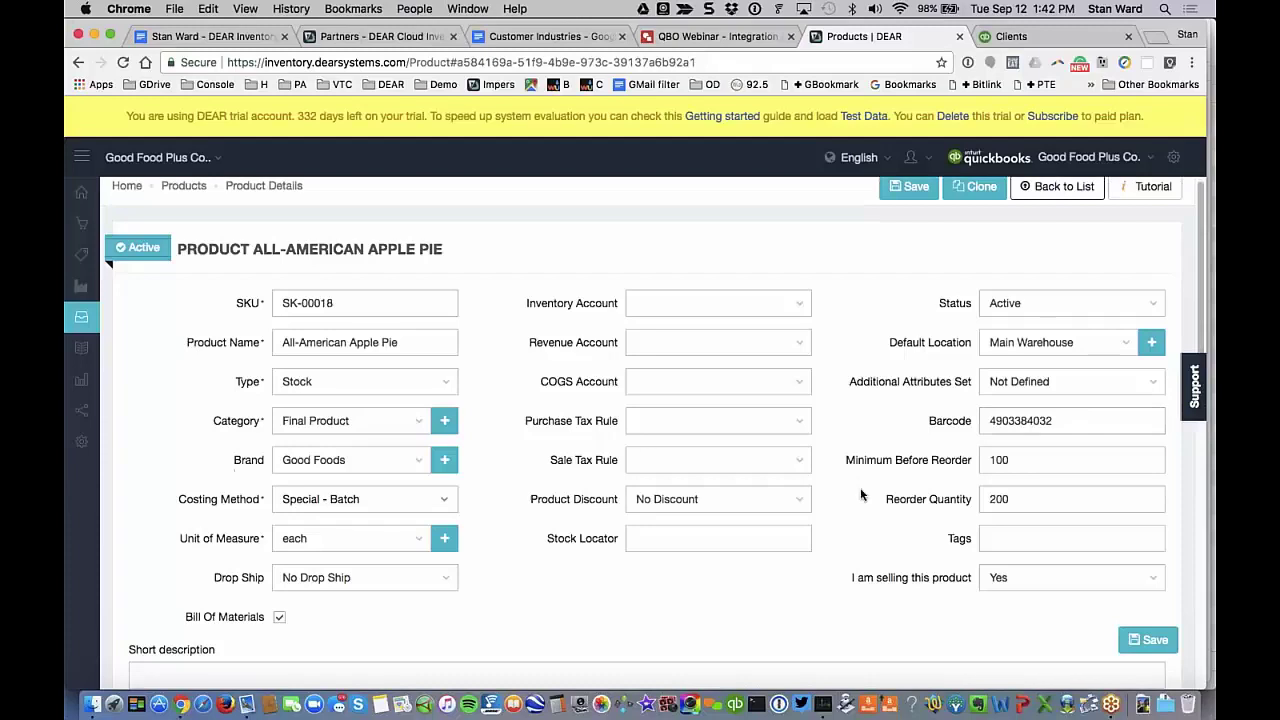
pyautogui.scroll(-2, 860, 493)
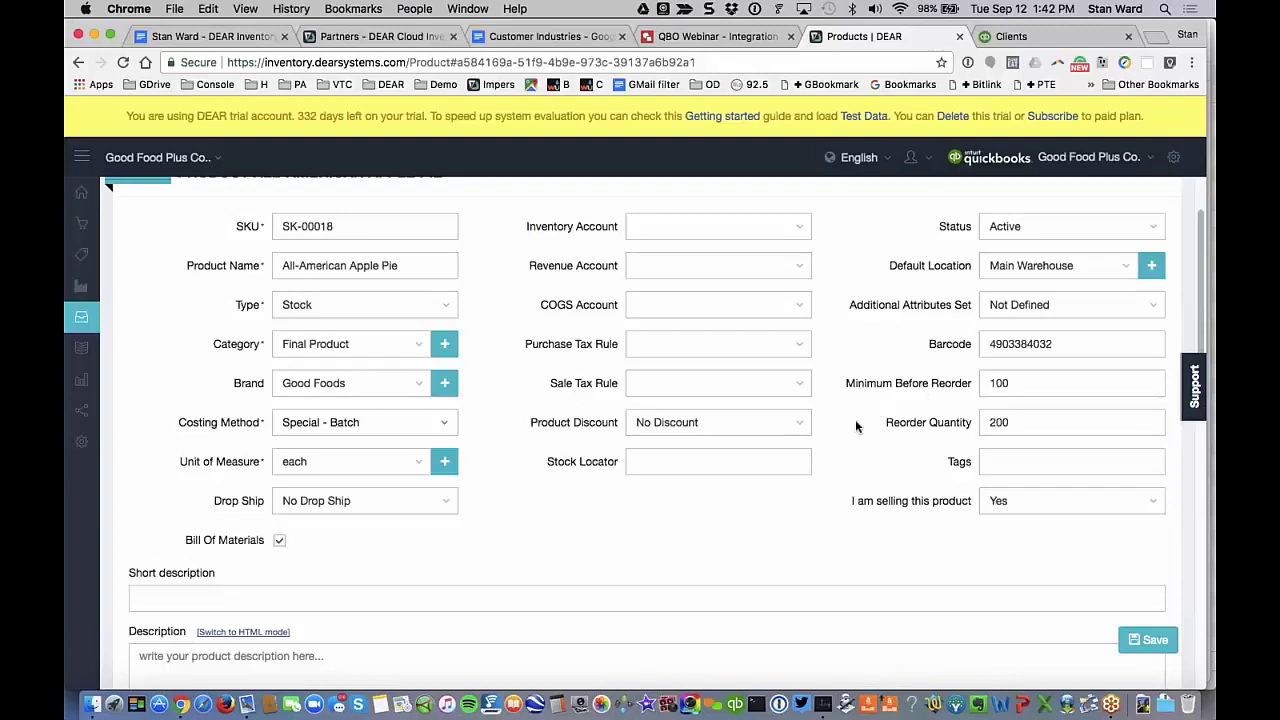
pyautogui.scroll(-1, 855, 425)
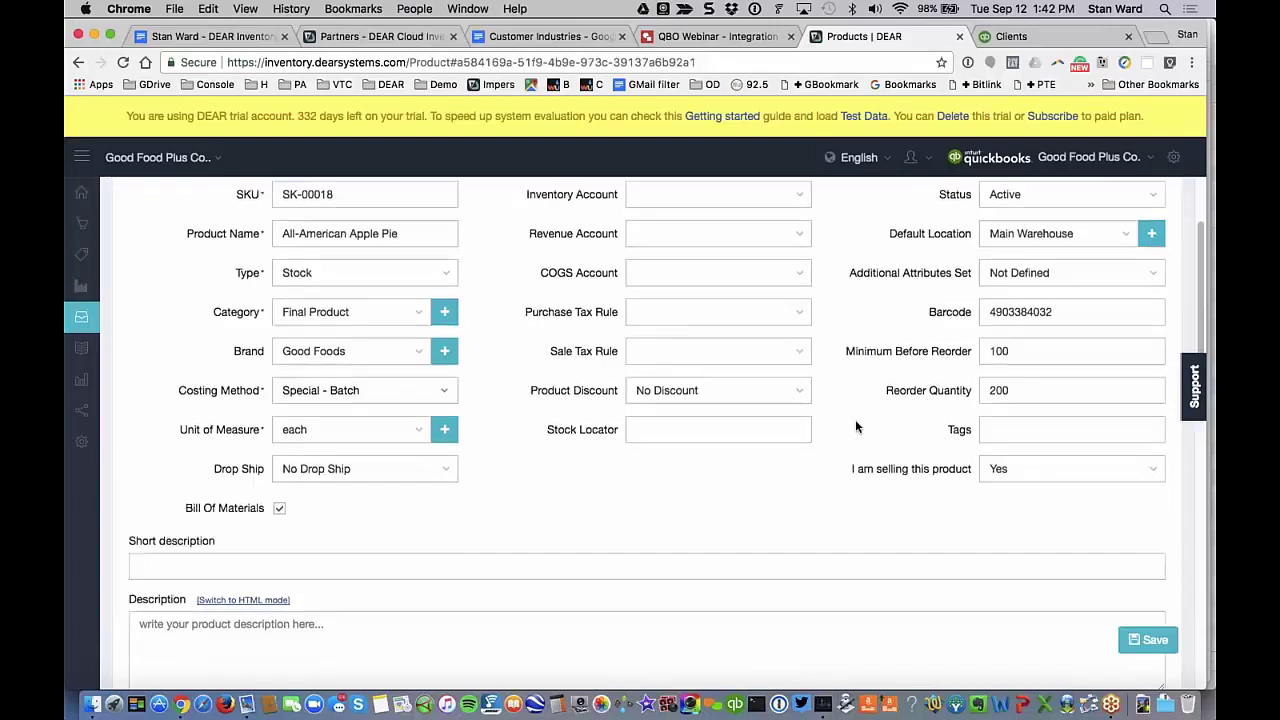
pyautogui.scroll(-3, 855, 419)
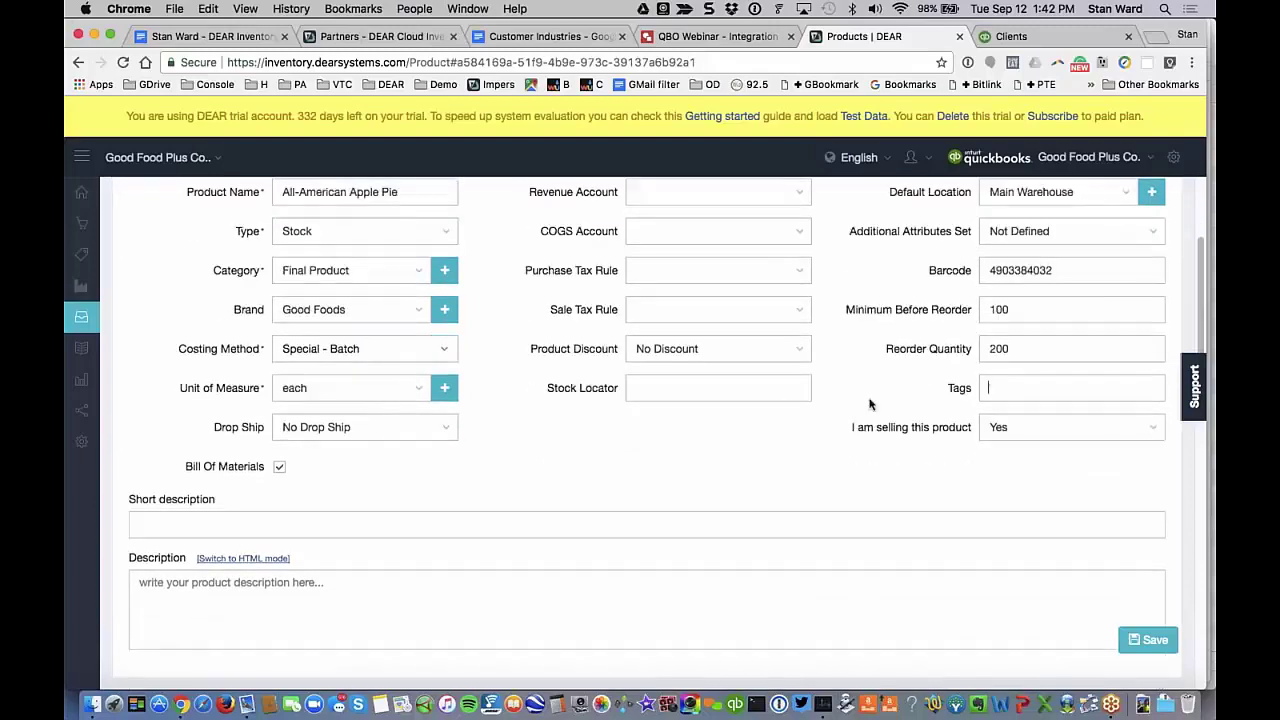
pyautogui.scroll(-1, 869, 404)
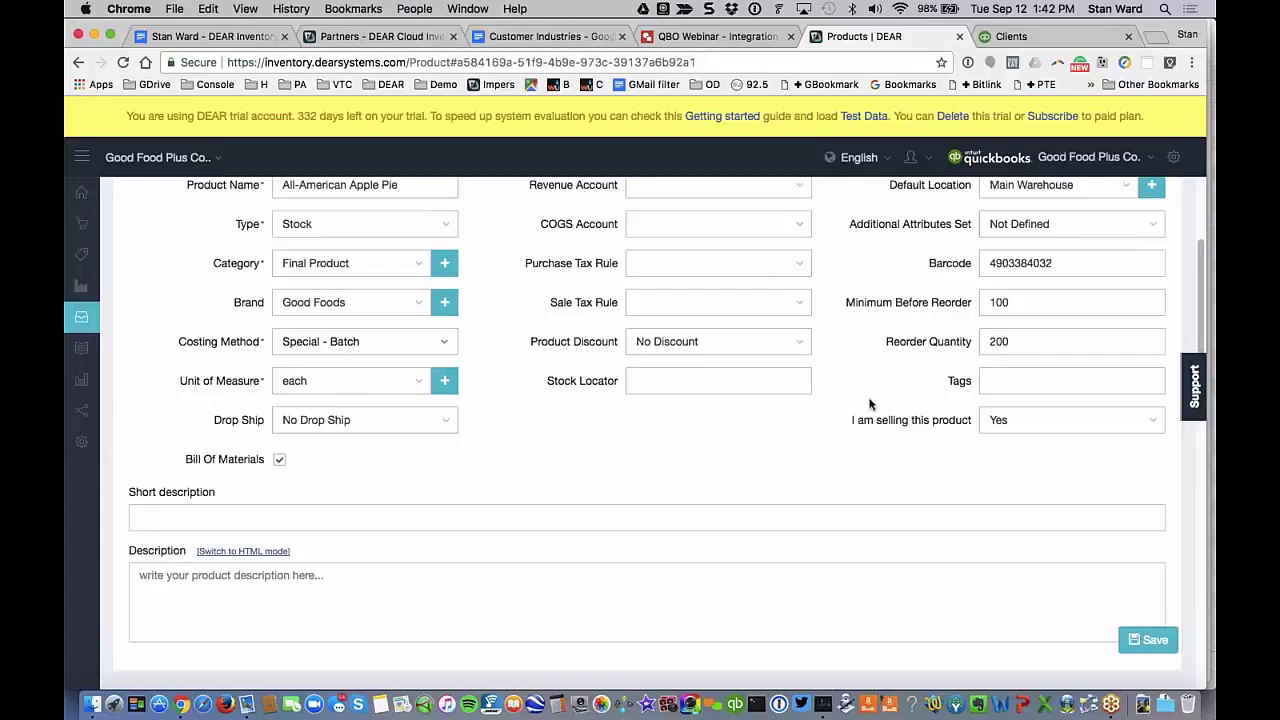
pyautogui.scroll(-2, 869, 404)
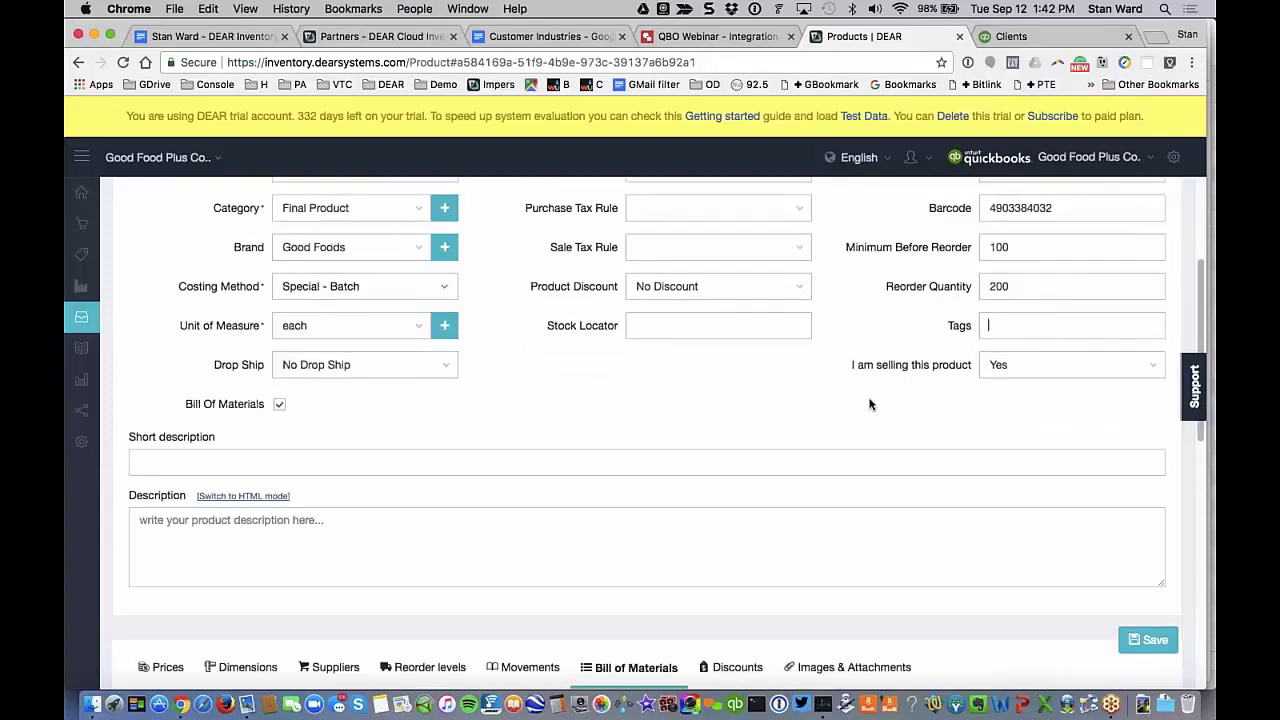
pyautogui.scroll(4, 869, 404)
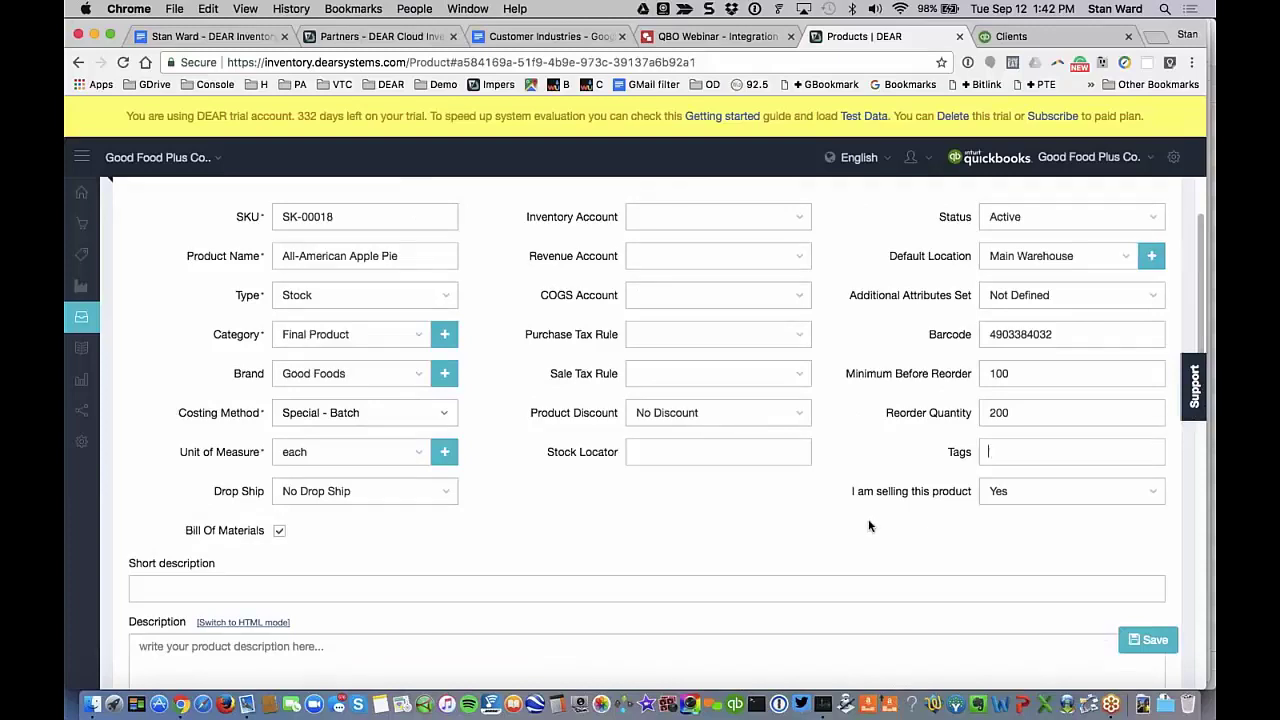
pyautogui.scroll(-1, 869, 526)
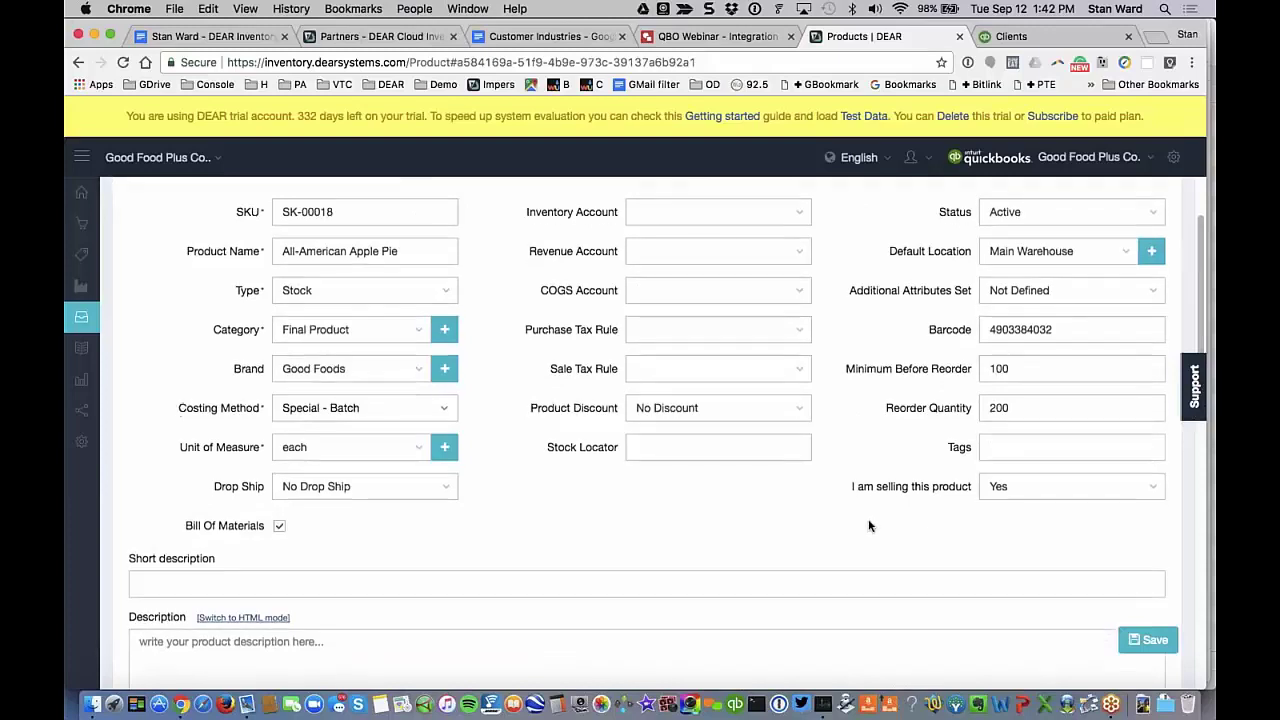
pyautogui.scroll(-1, 869, 526)
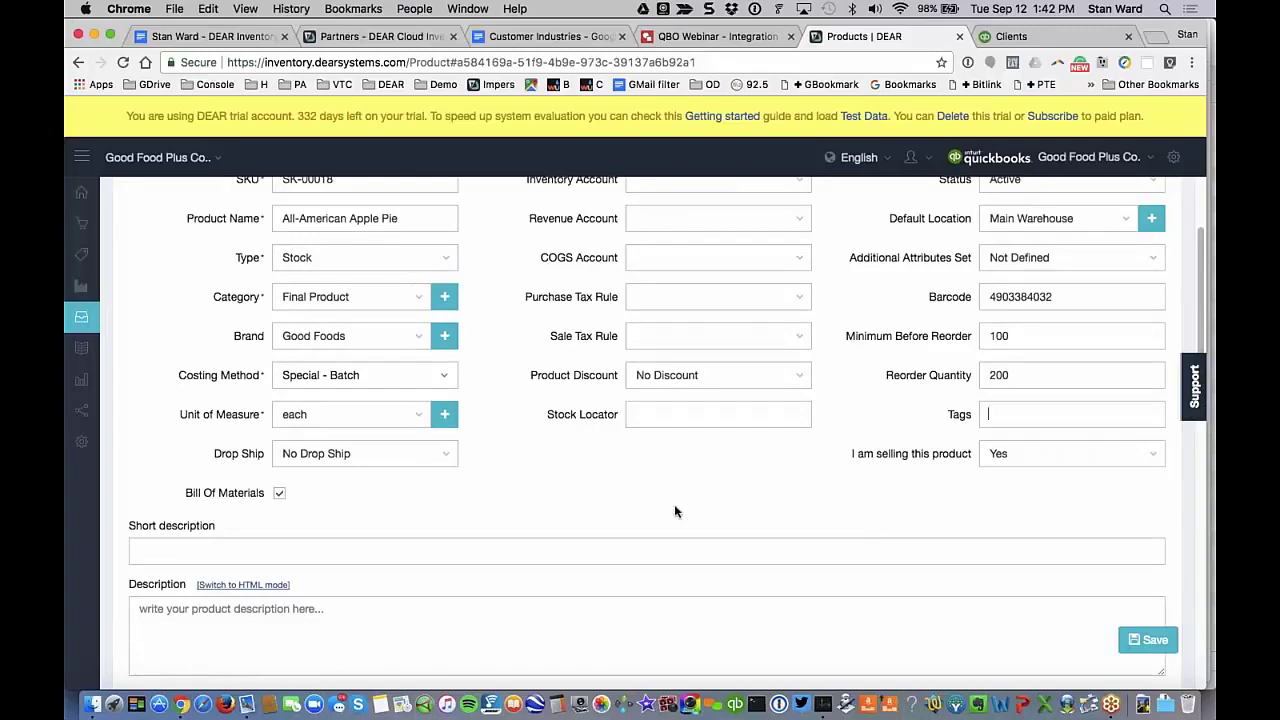
pyautogui.scroll(2, 674, 511)
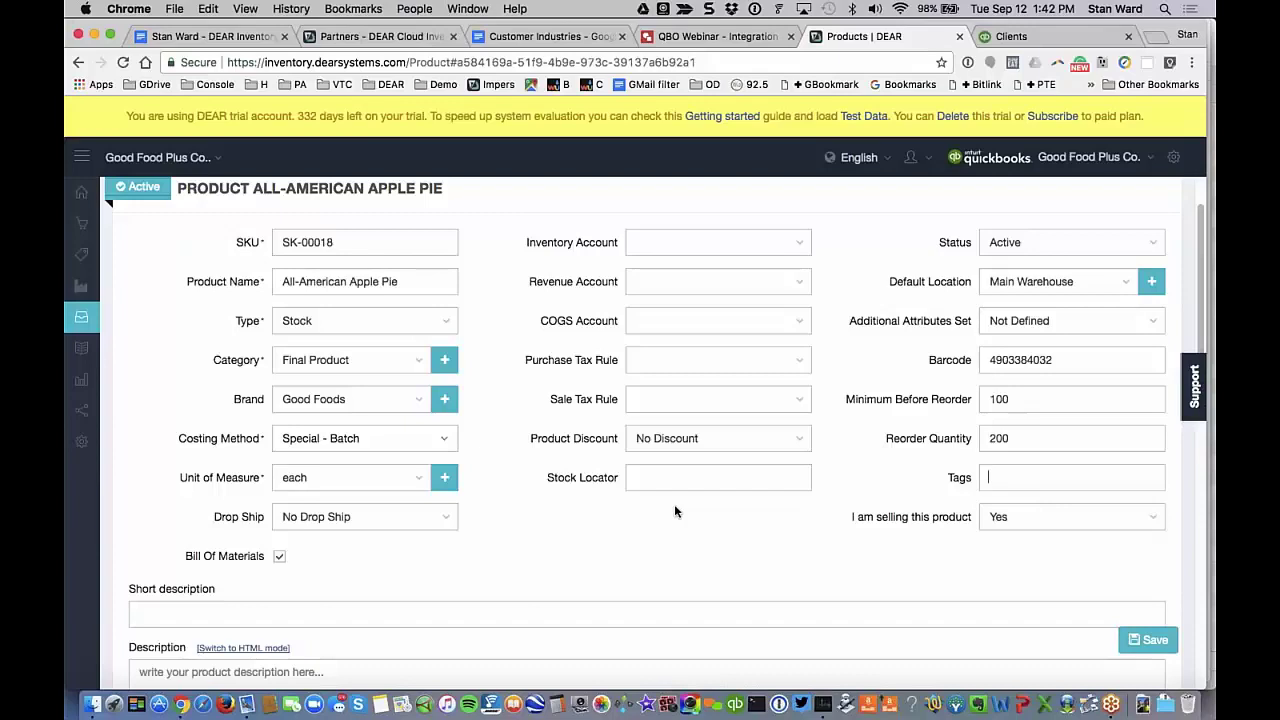
pyautogui.scroll(-3, 674, 511)
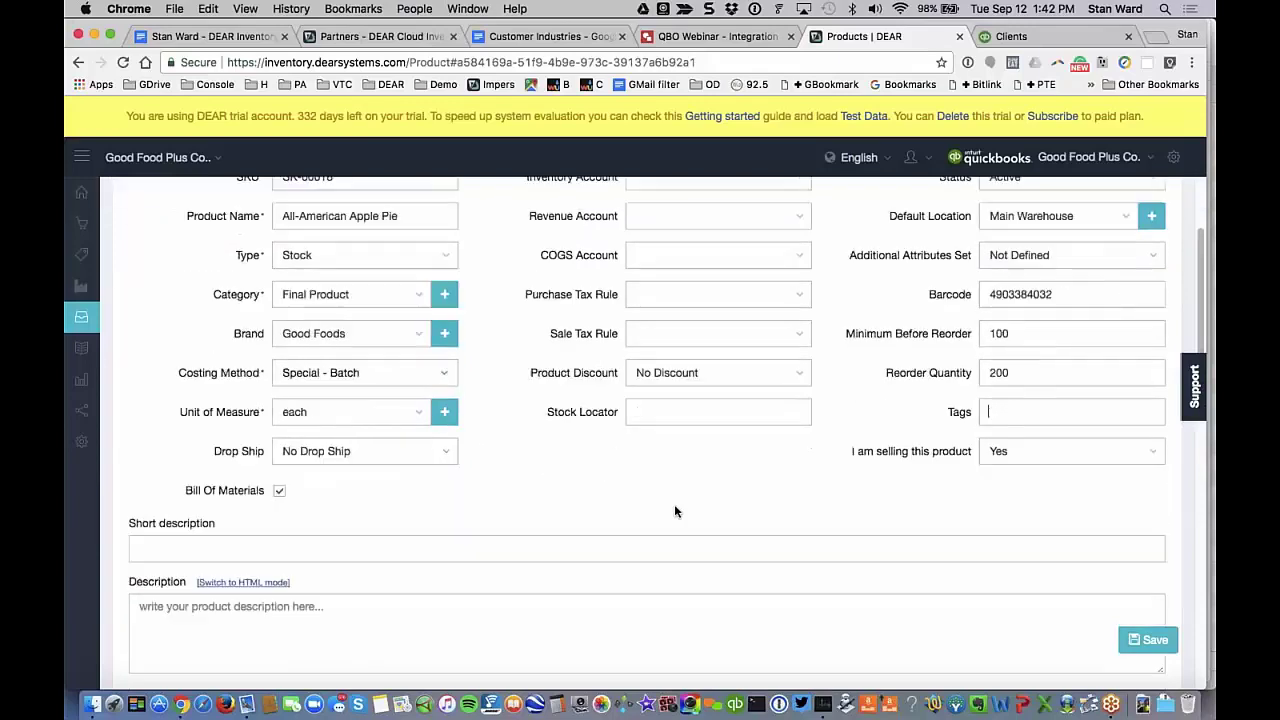
pyautogui.scroll(-1, 674, 511)
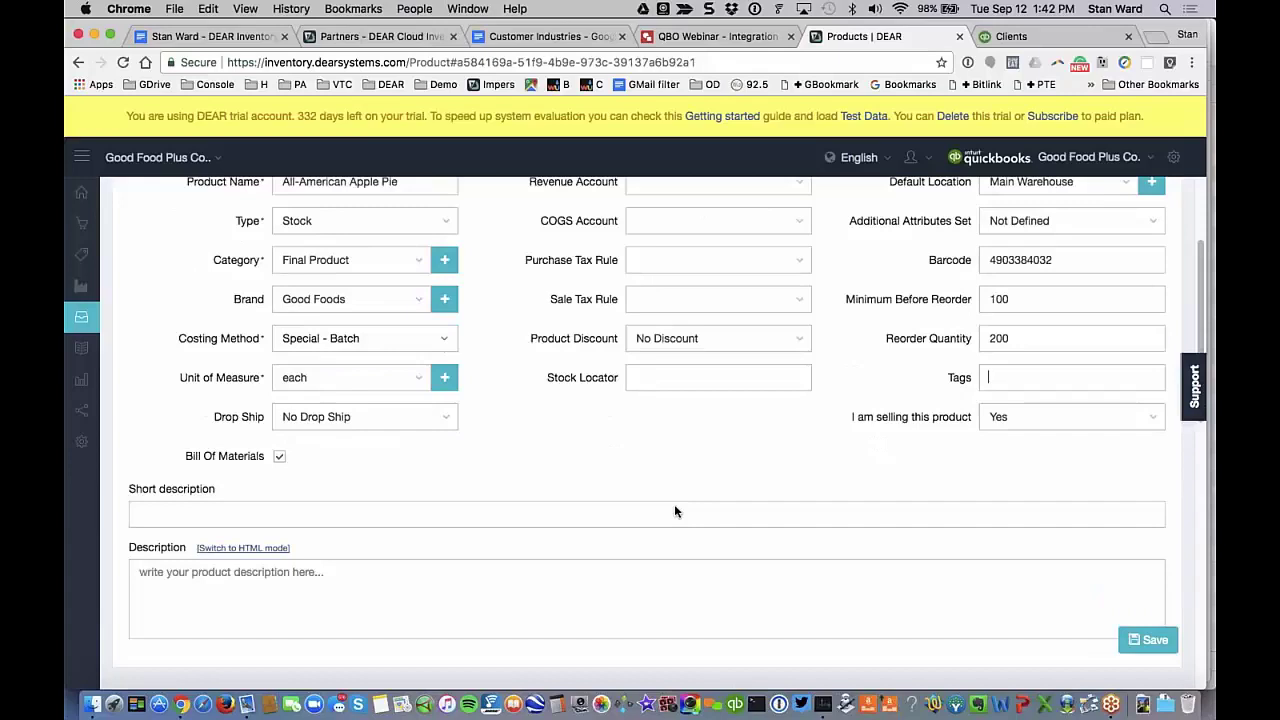
# Review the pie's Bill of Materials, covering ingredient quantities, wastage, unit costs and the Labour & Overheads line
pyautogui.scroll(-10, 674, 511)
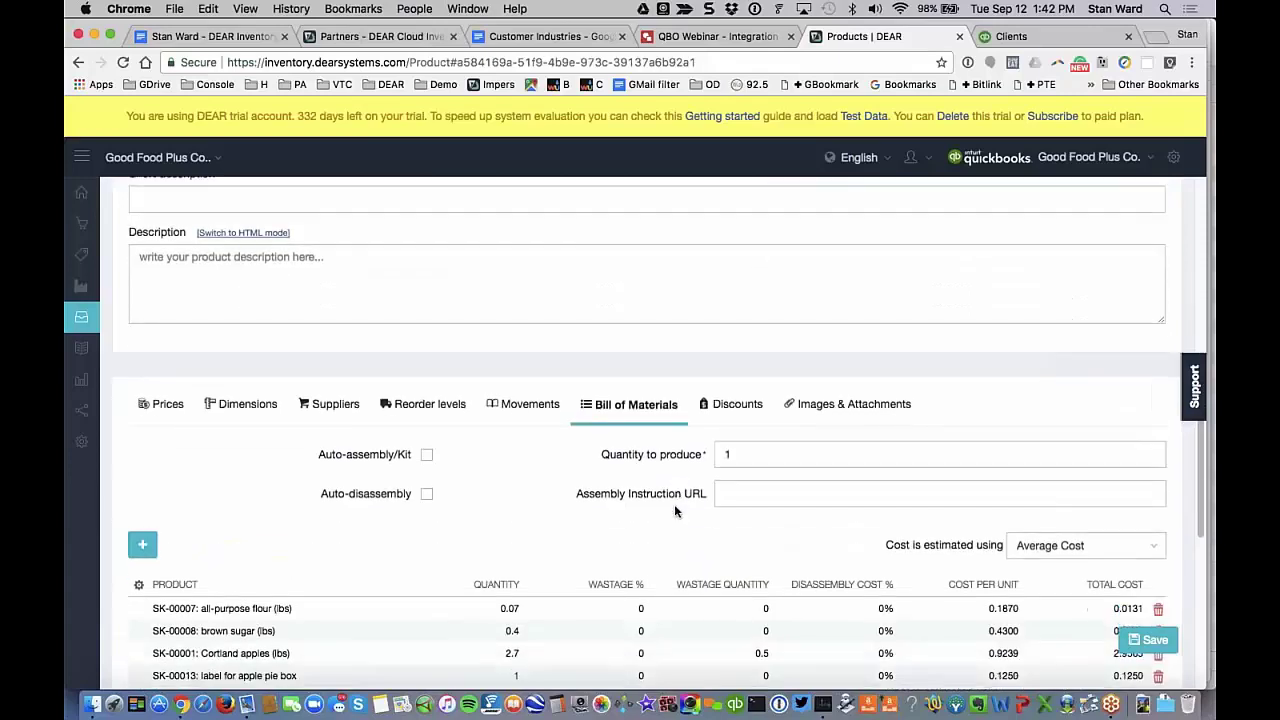
pyautogui.scroll(-8, 674, 504)
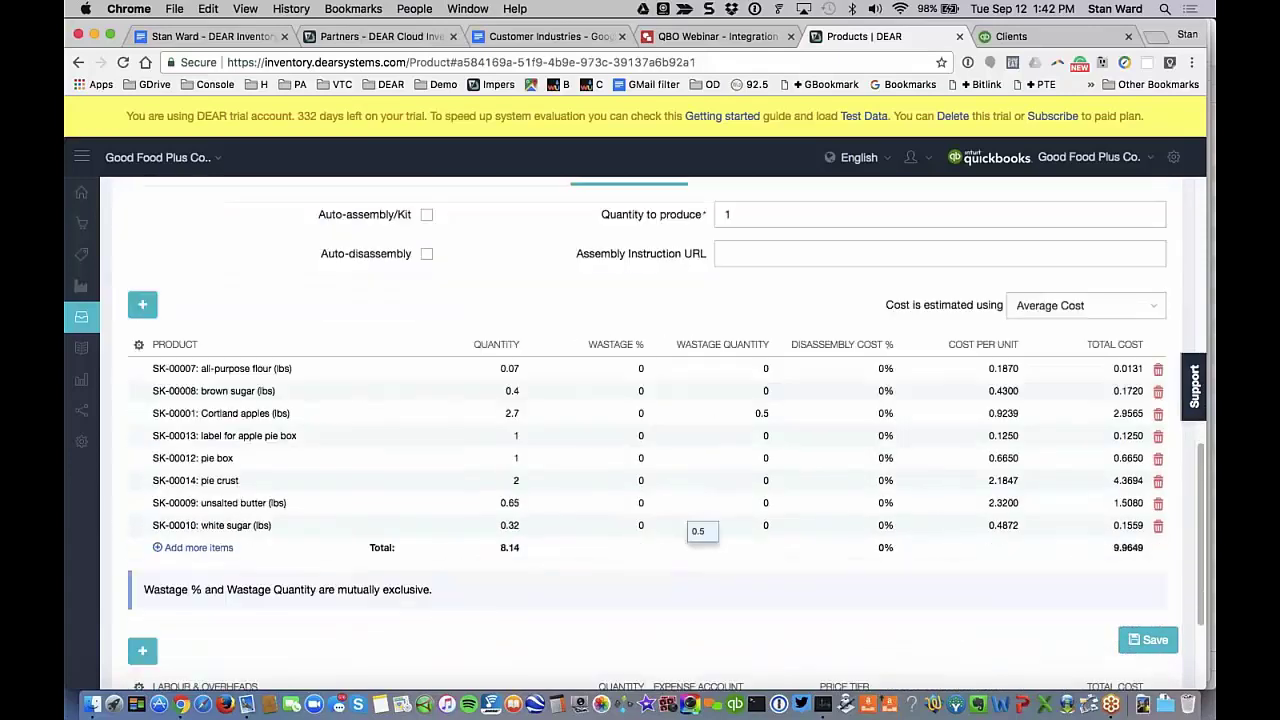
pyautogui.scroll(1, 674, 511)
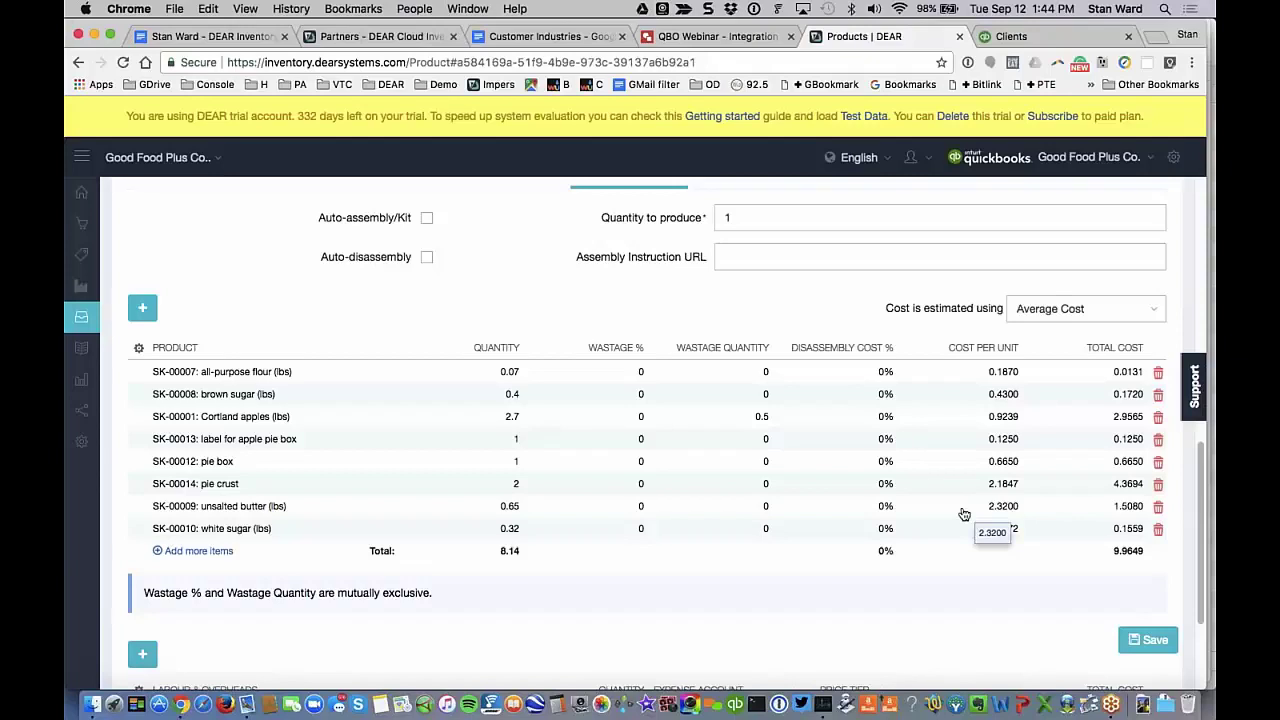
pyautogui.scroll(-1, 963, 514)
pyautogui.scroll(-5, 963, 514)
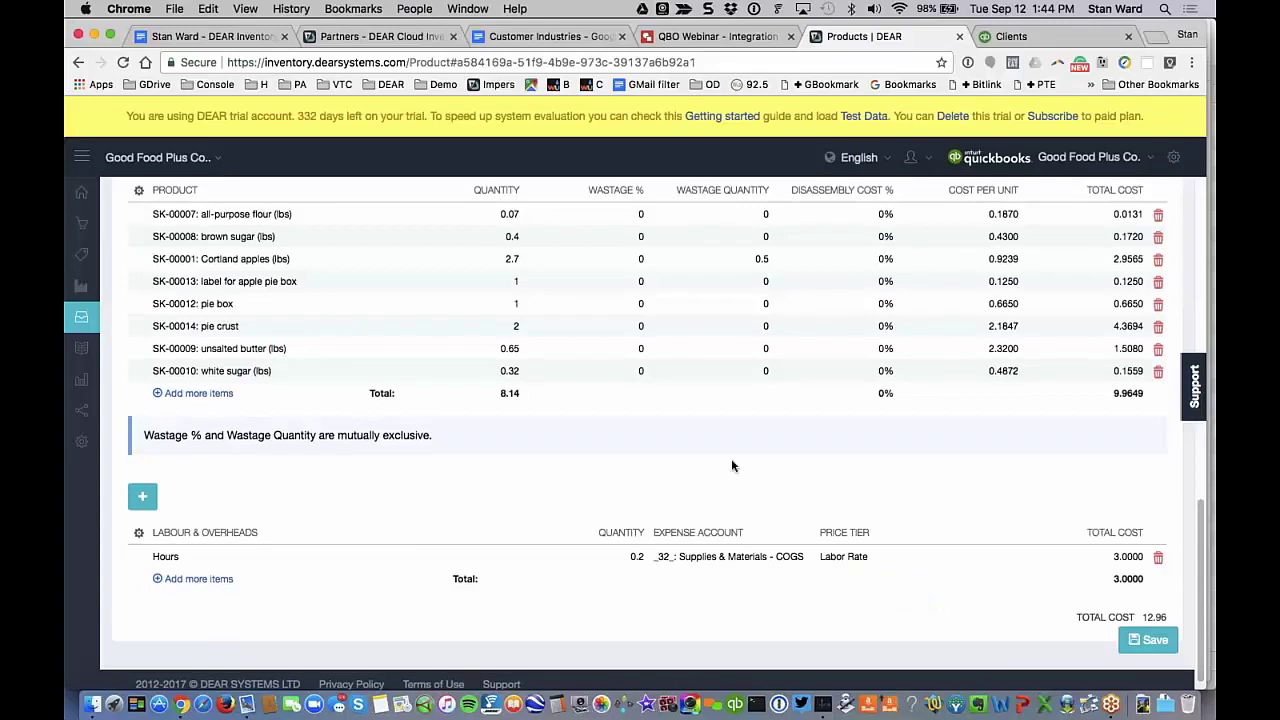
# View the product's price tiers and current average cost
pyautogui.scroll(10, 731, 465)
pyautogui.scroll(-3, 731, 465)
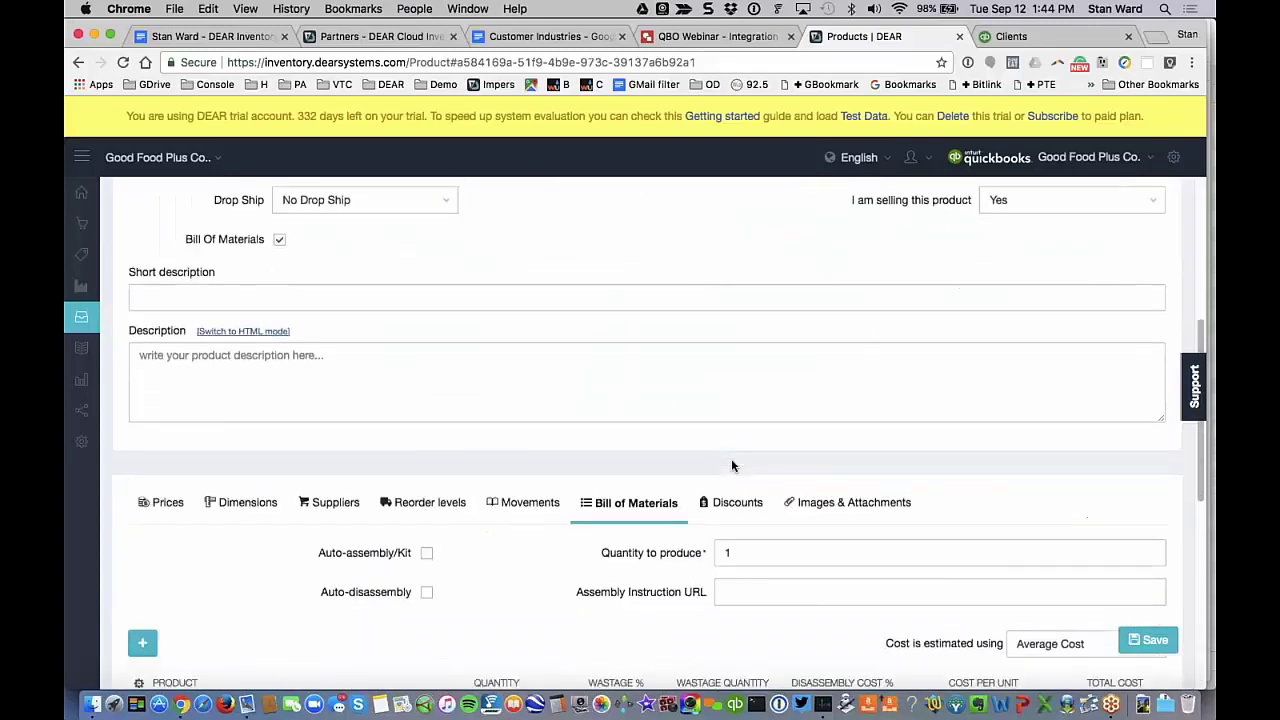
pyautogui.scroll(8, 335, 428)
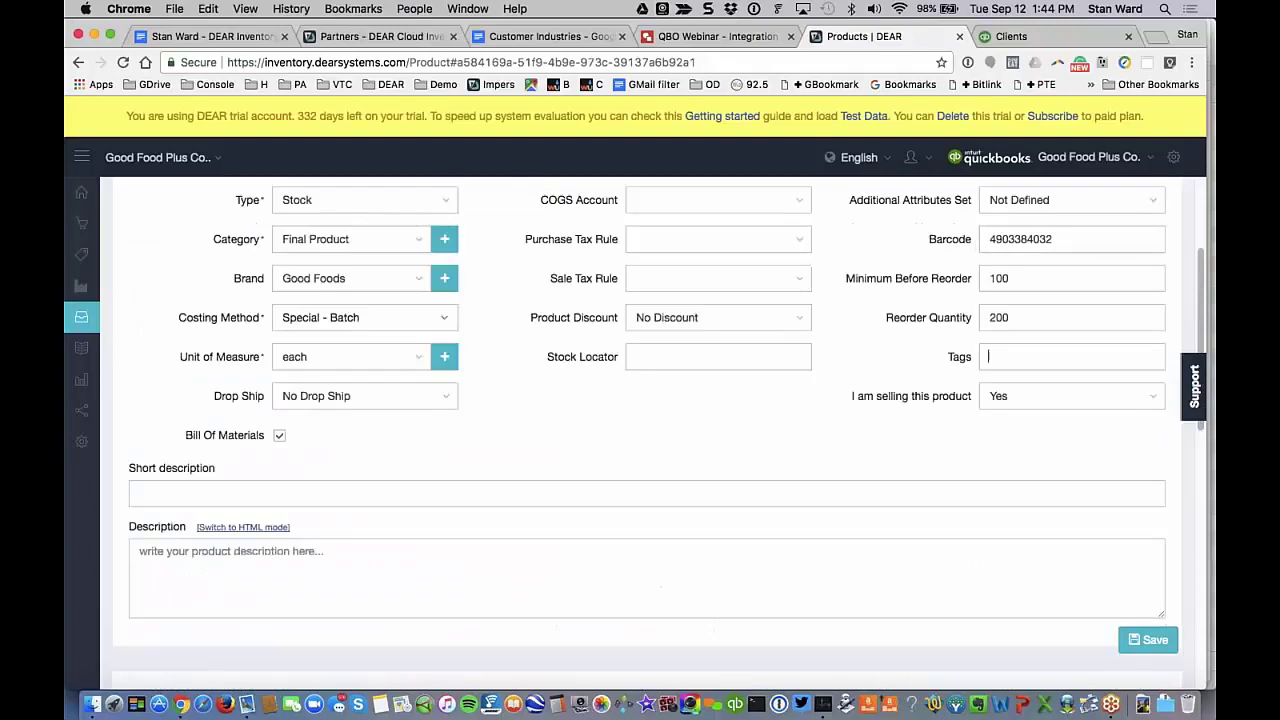
pyautogui.scroll(-10, 335, 428)
pyautogui.click(168, 348)
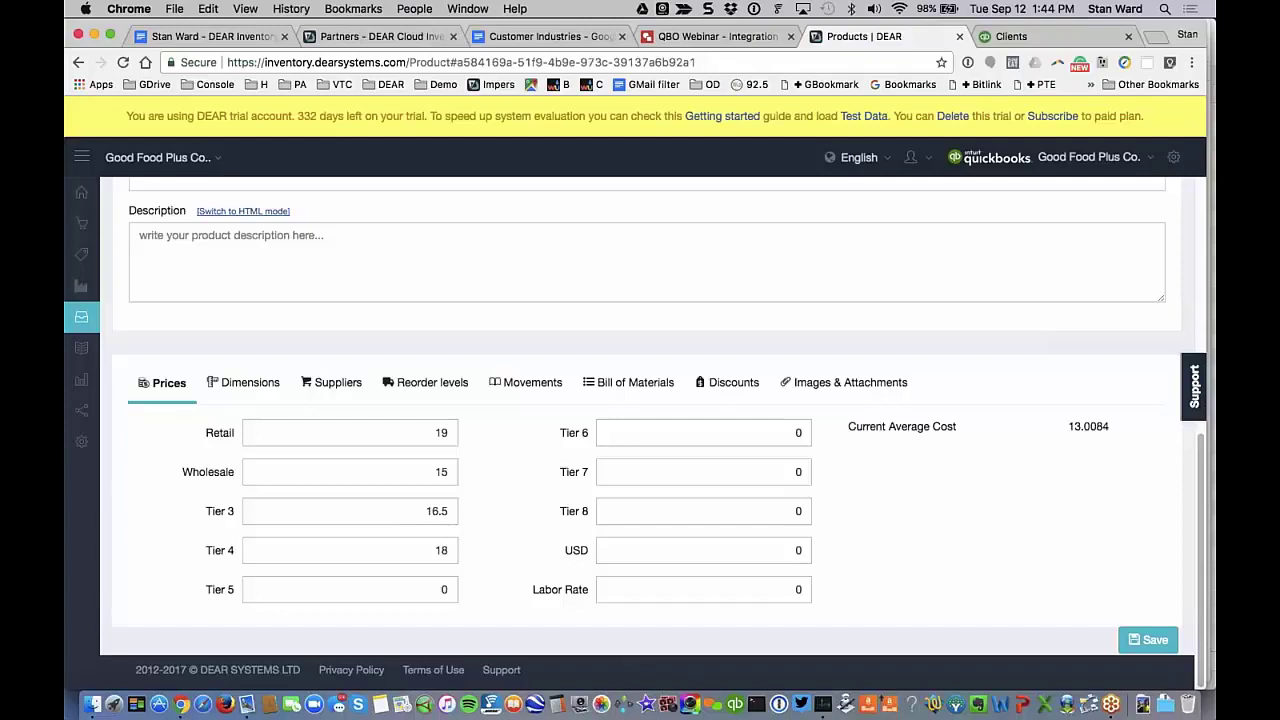
pyautogui.scroll(1, 651, 432)
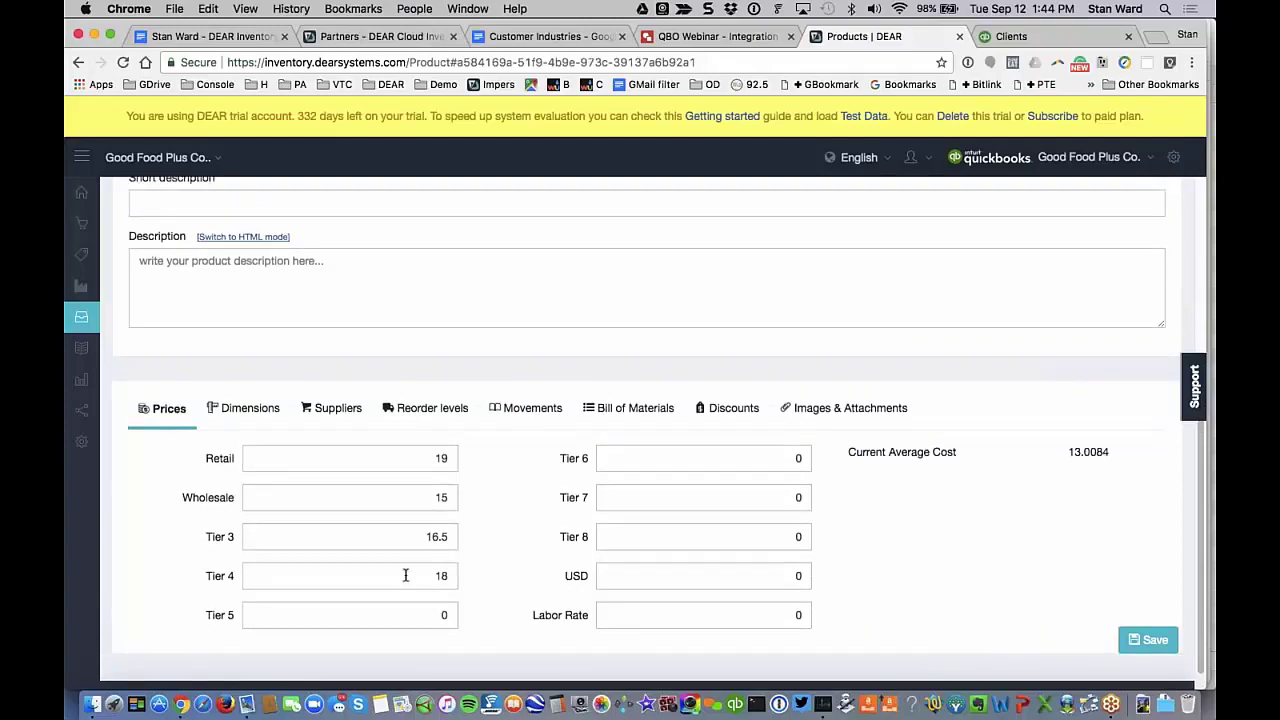
# Look through the product's dimensions, suppliers and location reorder levels
pyautogui.click(263, 417)
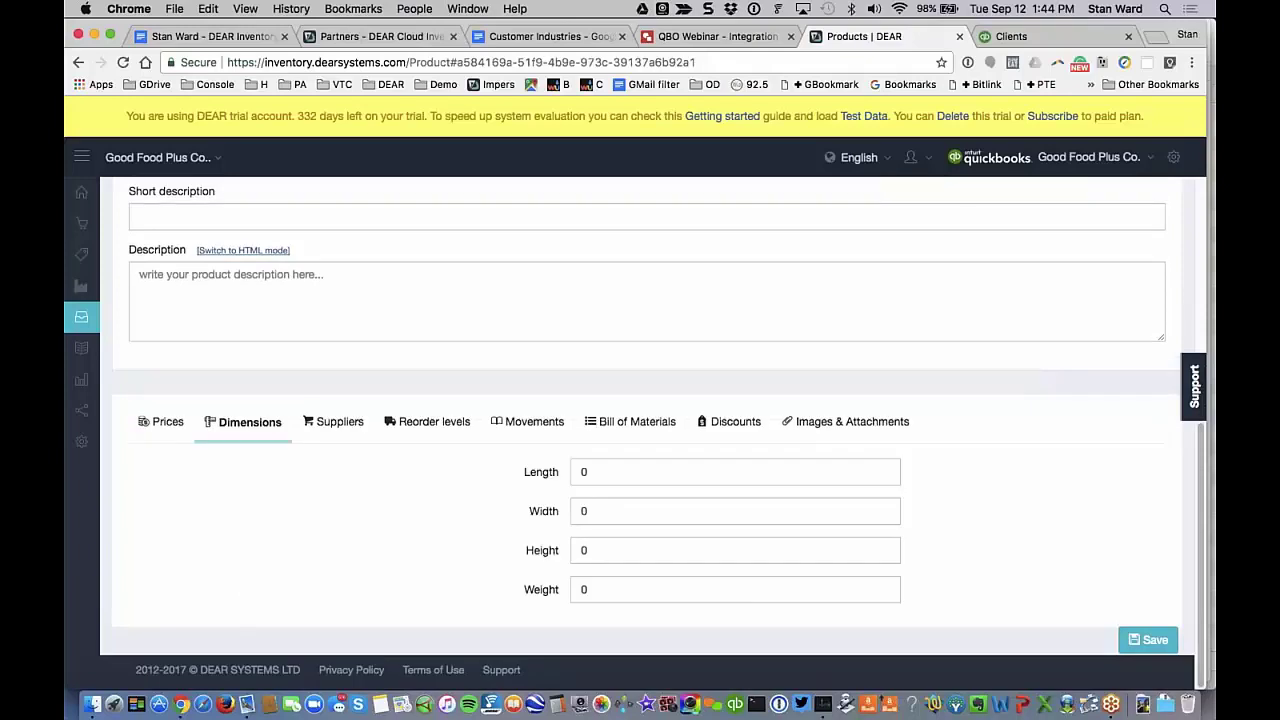
pyautogui.click(340, 421)
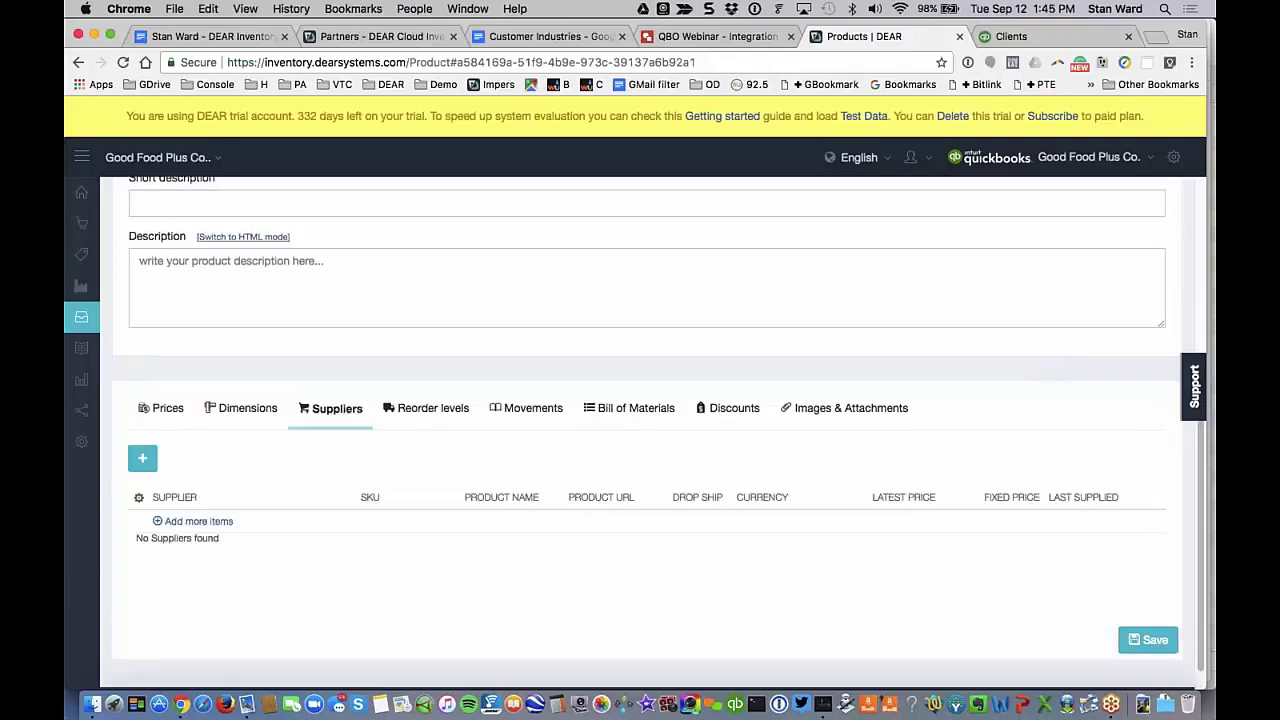
pyautogui.click(426, 418)
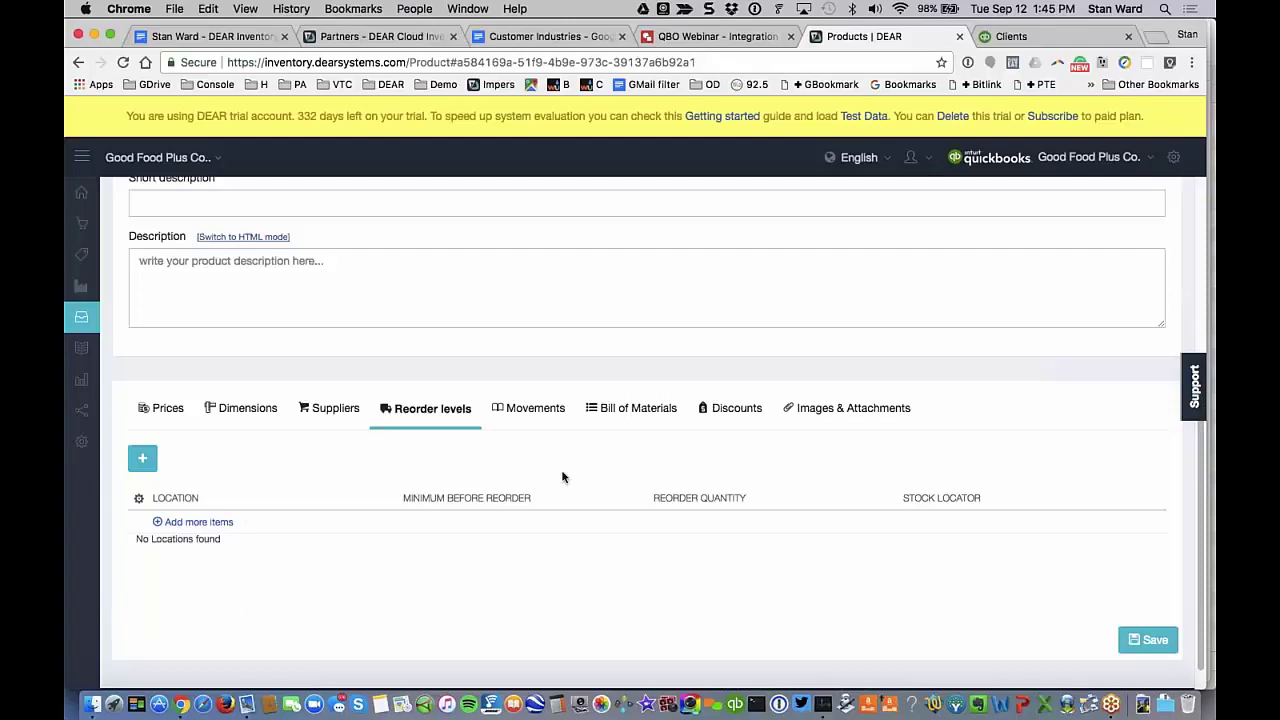
# Review the product's quantity movements and open the Finished Goods task FG-00053 in a new browser tab
pyautogui.click(529, 411)
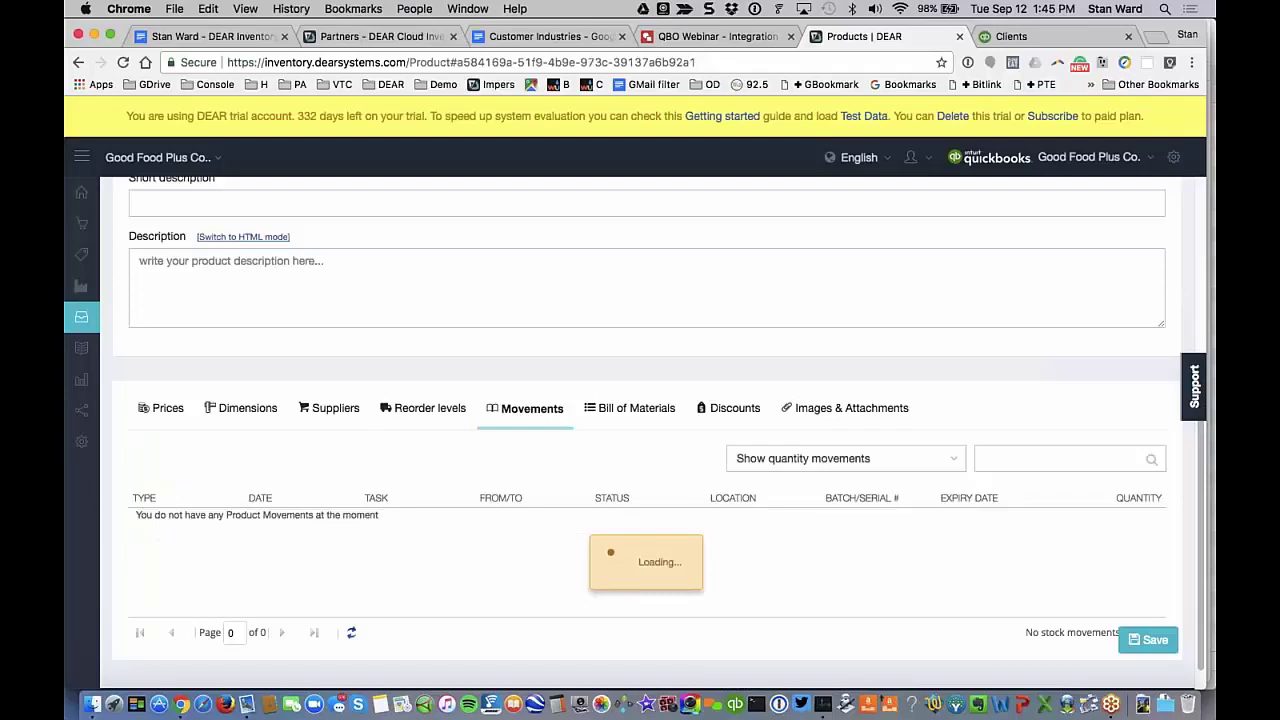
pyautogui.scroll(-2, 518, 478)
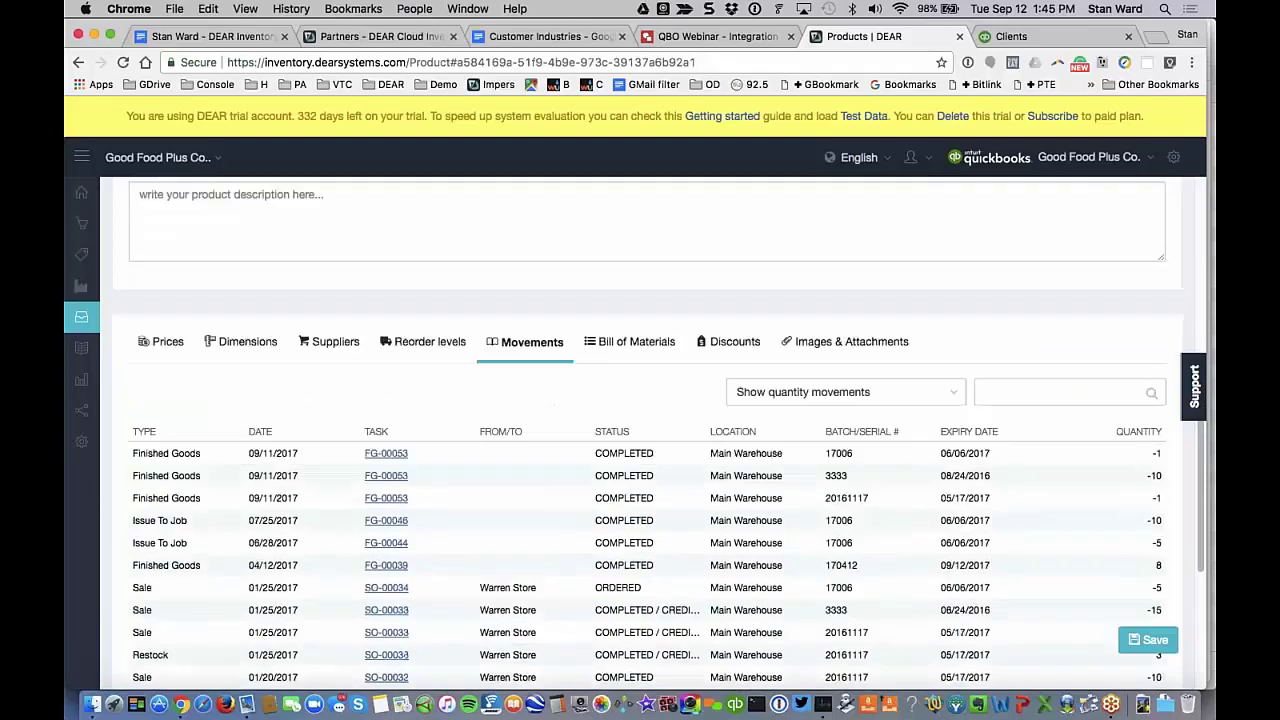
pyautogui.scroll(10, 640, 430)
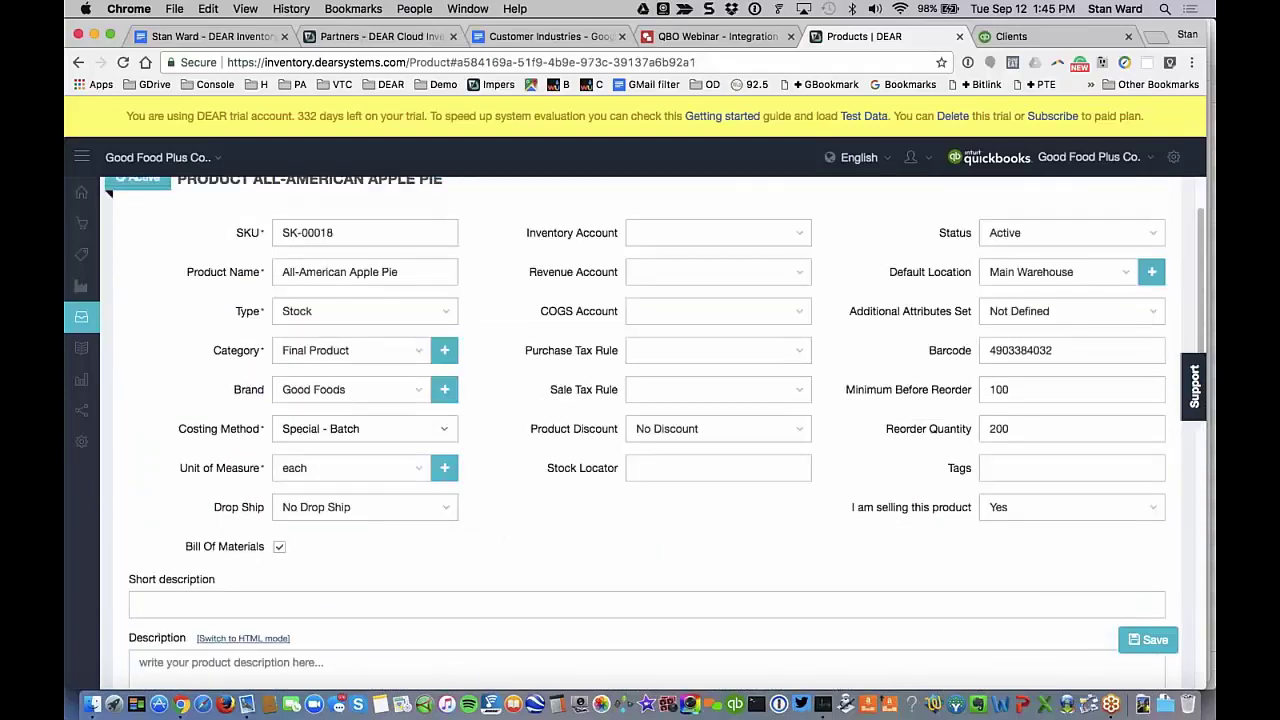
pyautogui.scroll(-10, 640, 430)
pyautogui.scroll(-5, 640, 430)
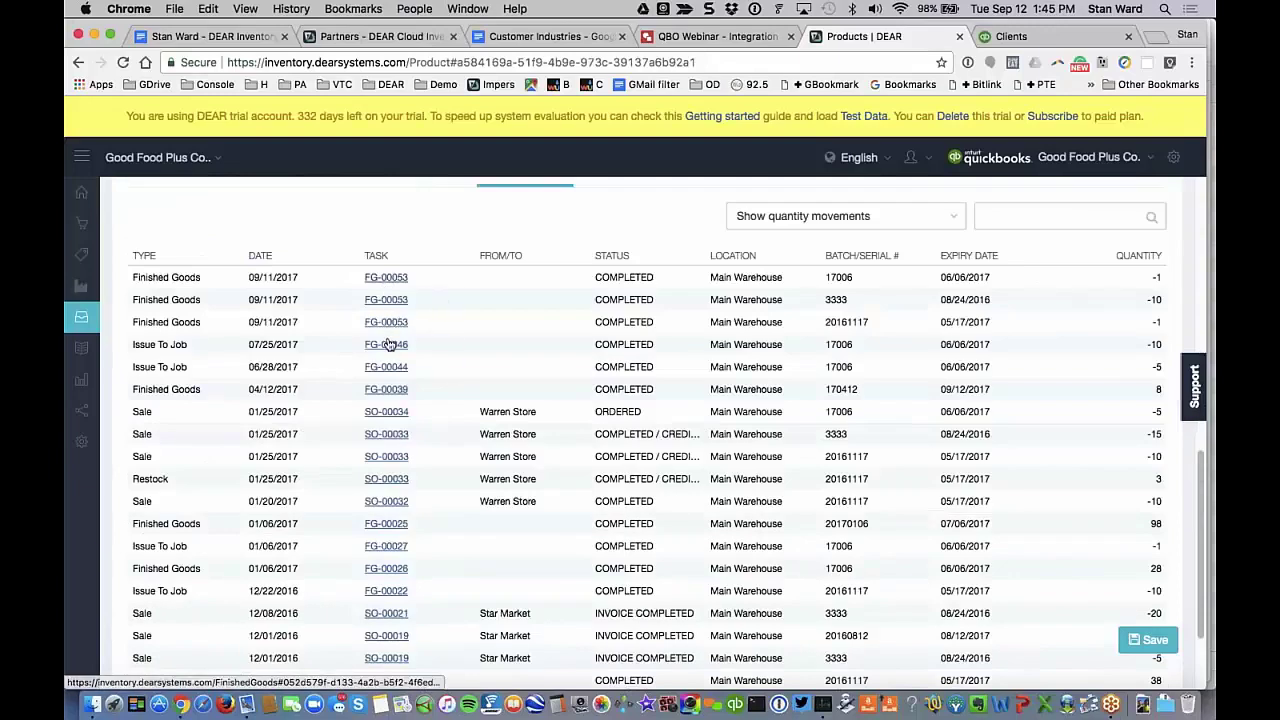
pyautogui.keyDown('super'); pyautogui.click(396, 282); pyautogui.keyUp('super')
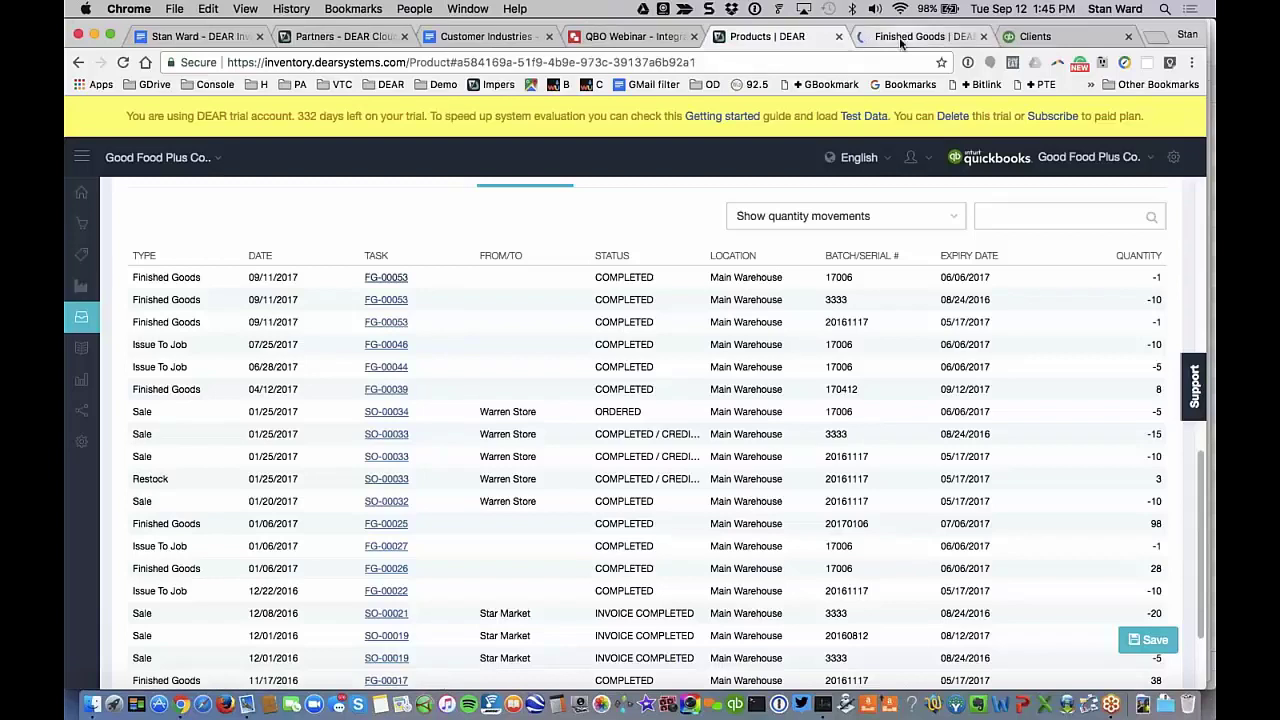
# View the Finished Goods task FG-00053, including its assembly order lines
pyautogui.click(899, 37)
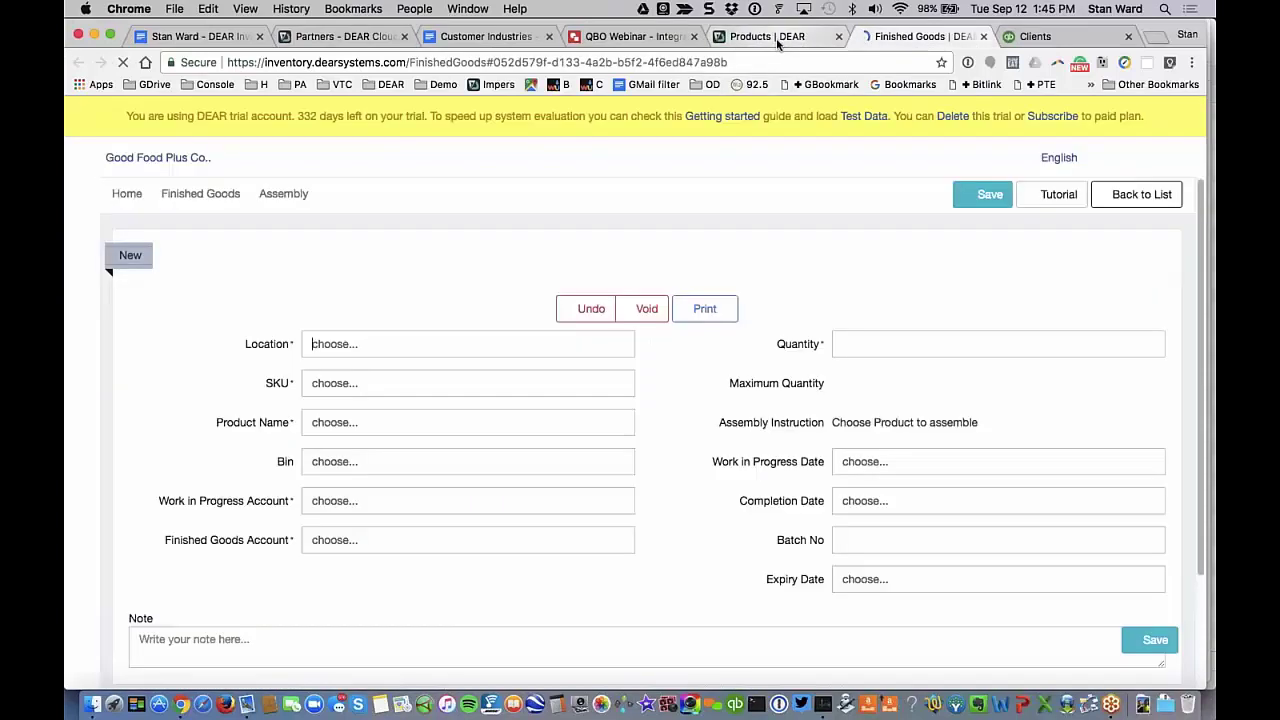
pyautogui.scroll(-5, 673, 462)
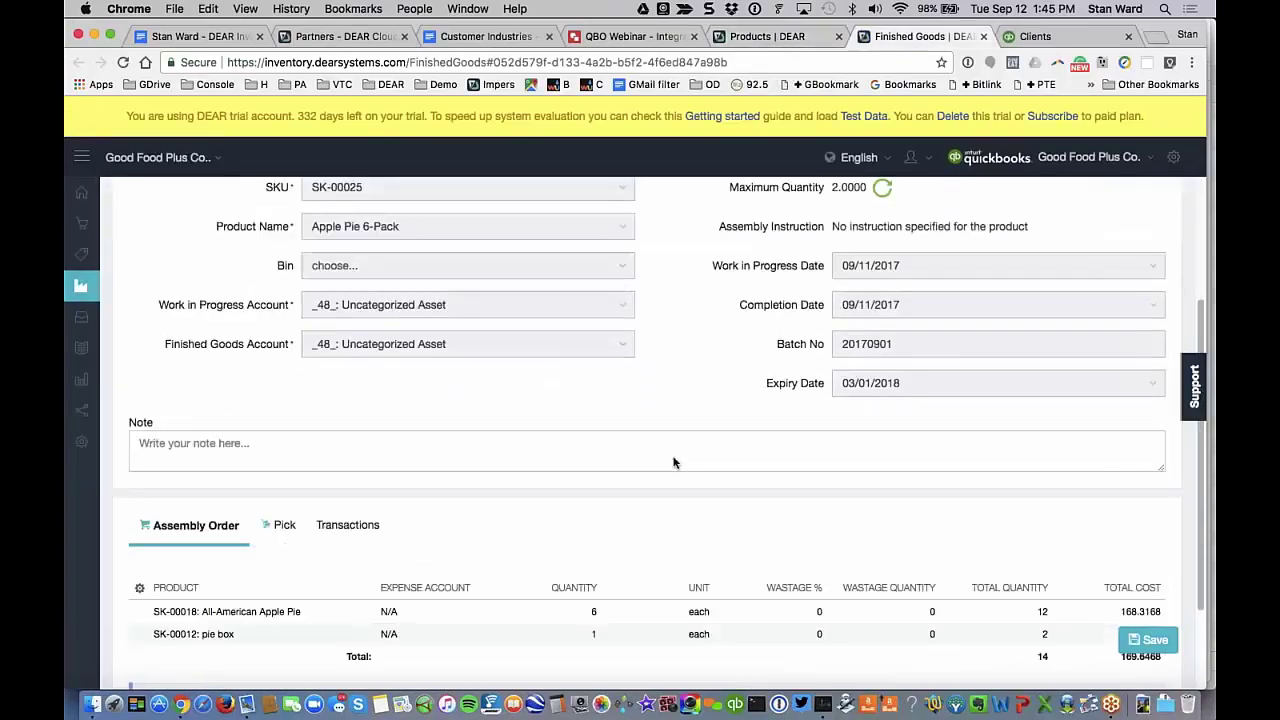
pyautogui.scroll(5, 673, 462)
# Return to the All-American Apple Pie record and review its full list of quantity movements
pyautogui.click(779, 38)
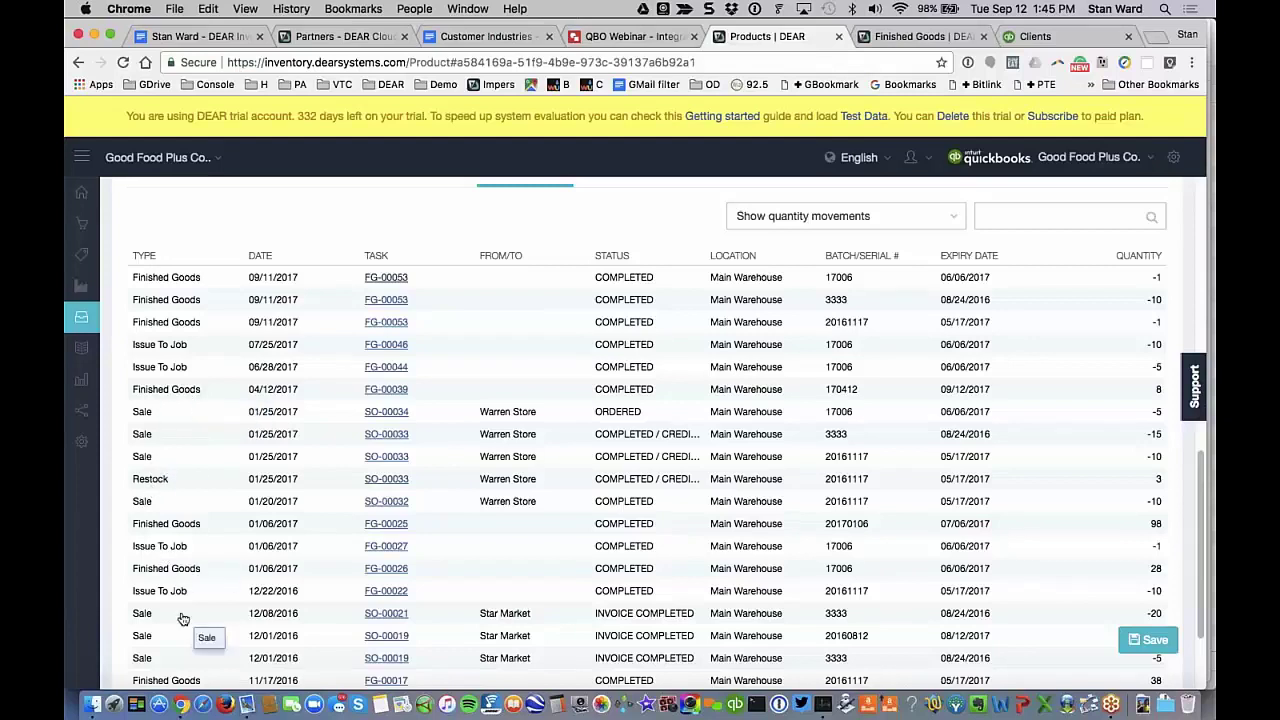
pyautogui.scroll(-1, 183, 620)
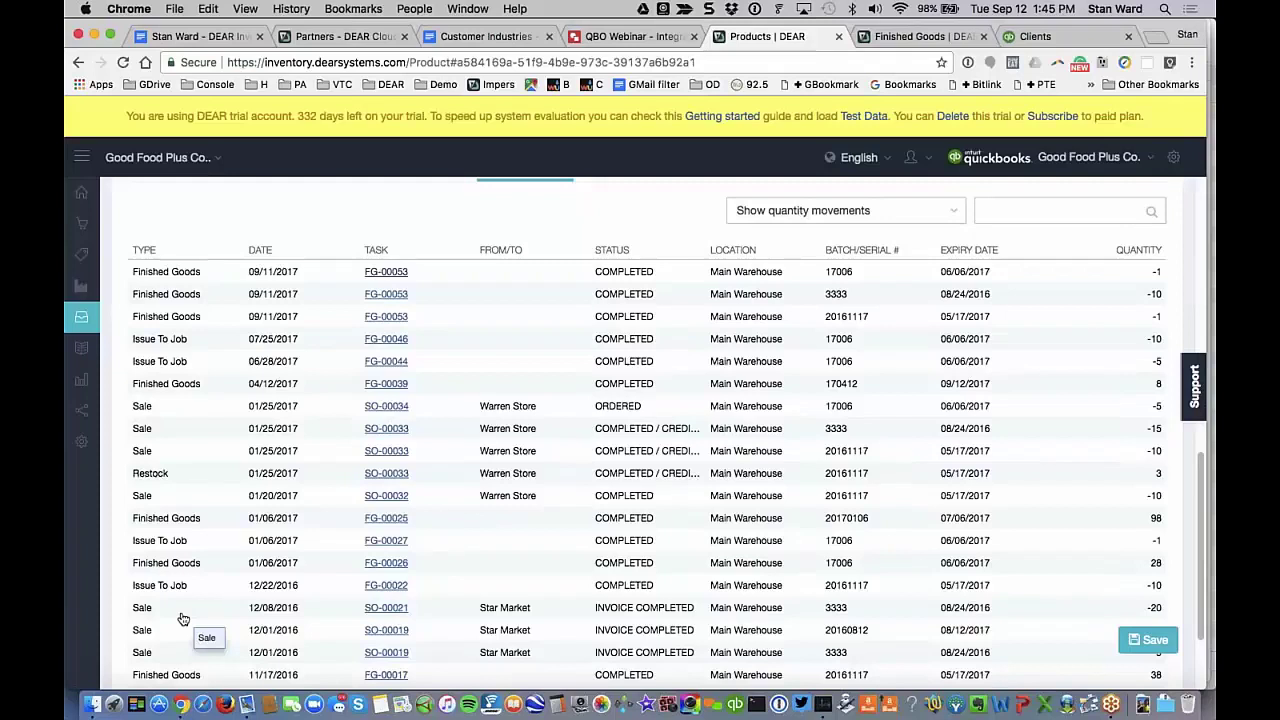
pyautogui.scroll(-3, 183, 620)
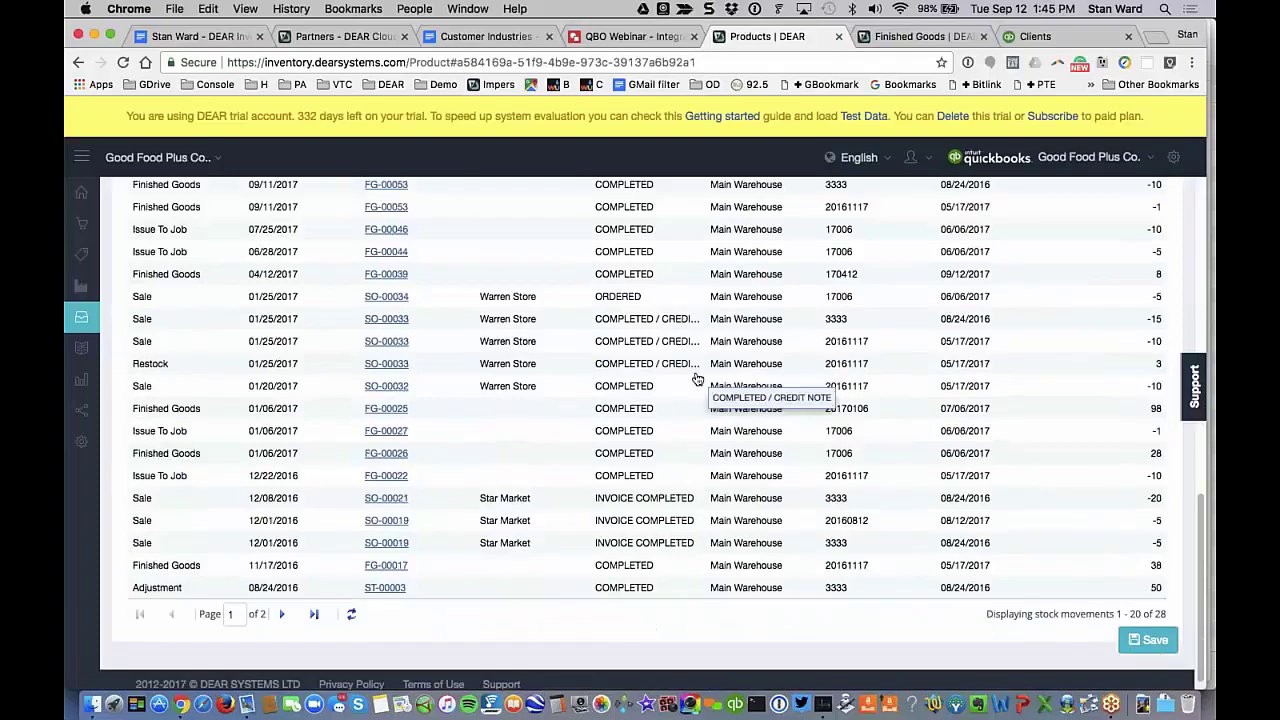
pyautogui.scroll(5, 697, 378)
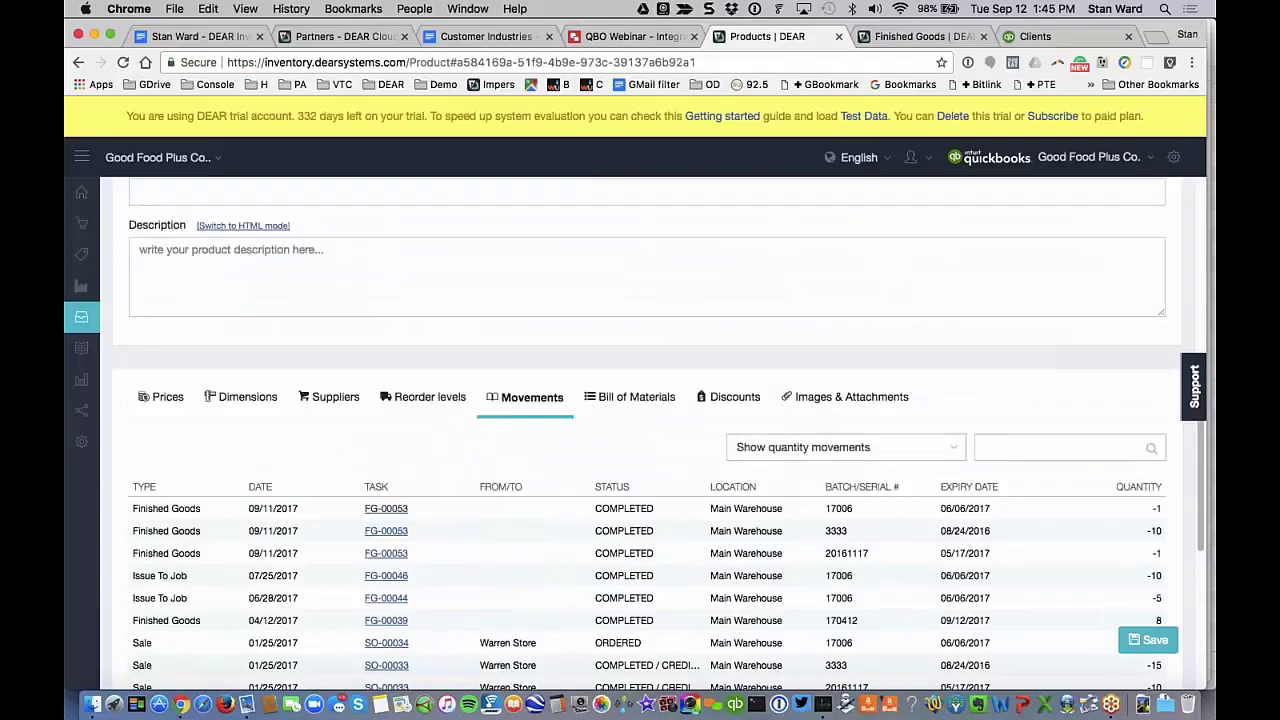
# Look through the pie's bill of materials, customer discounts, and images and attachments, ending at the product's main details
pyautogui.click(632, 396)
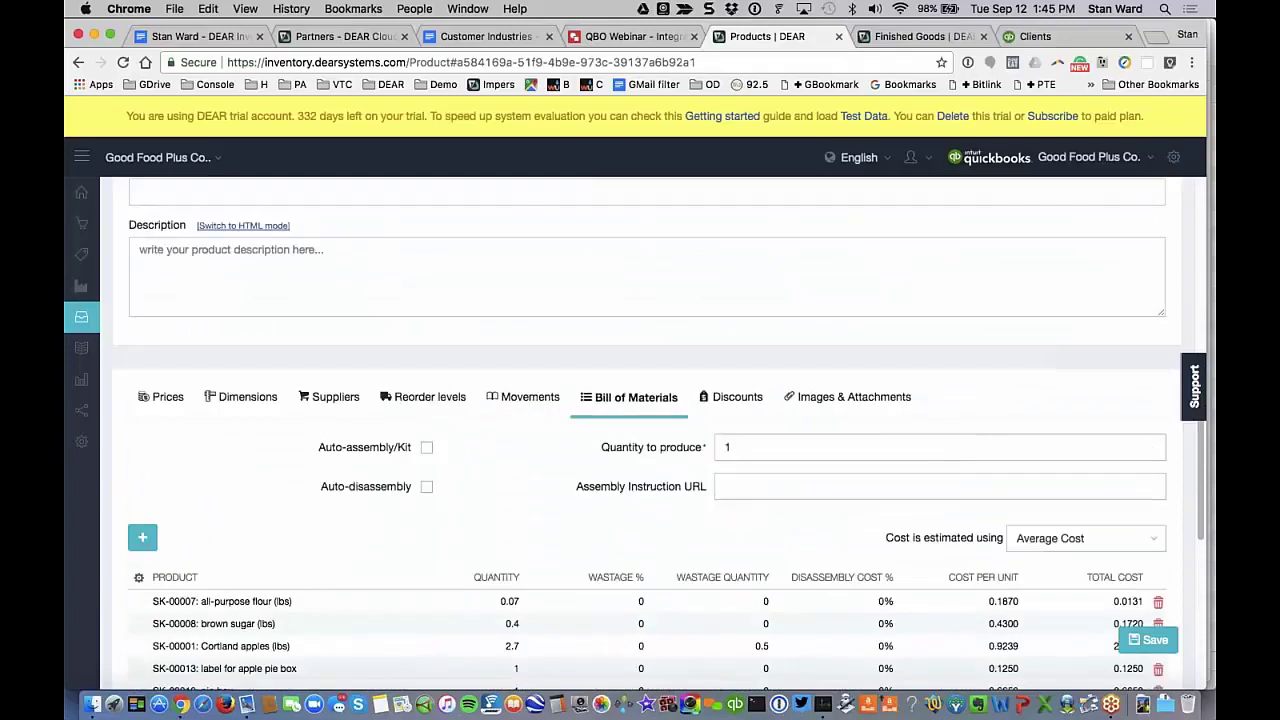
pyautogui.click(738, 400)
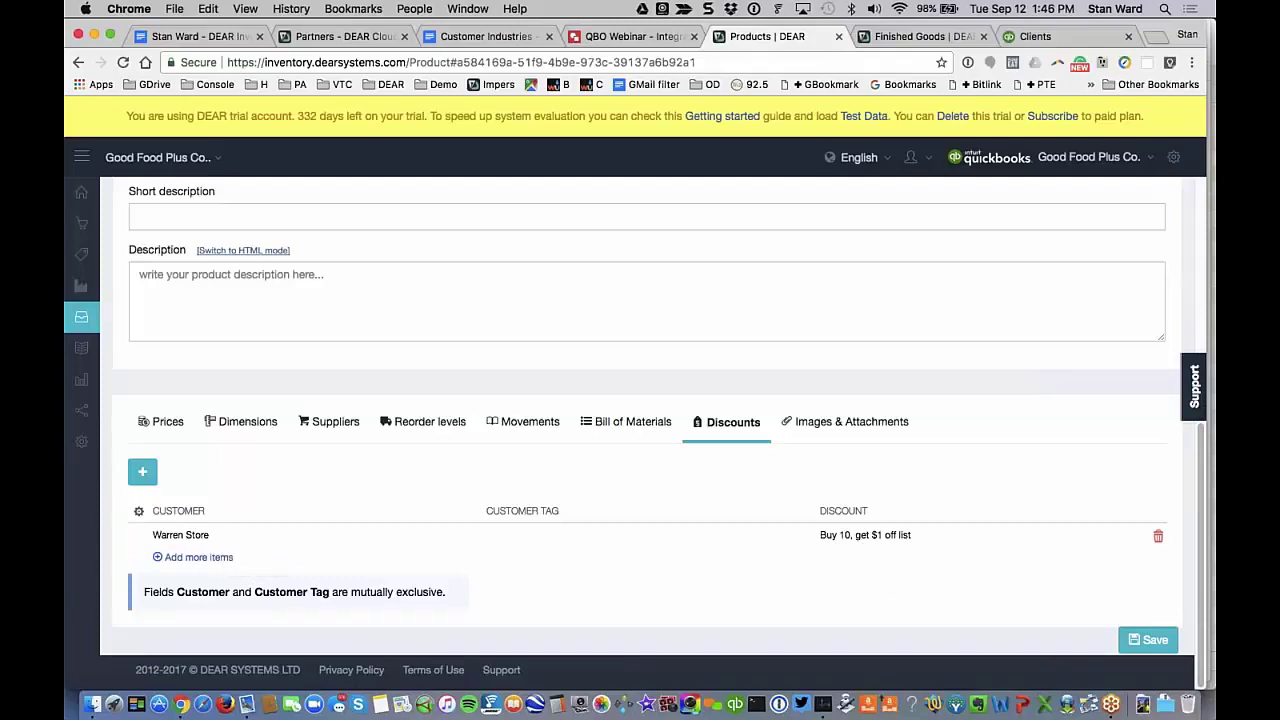
pyautogui.click(850, 421)
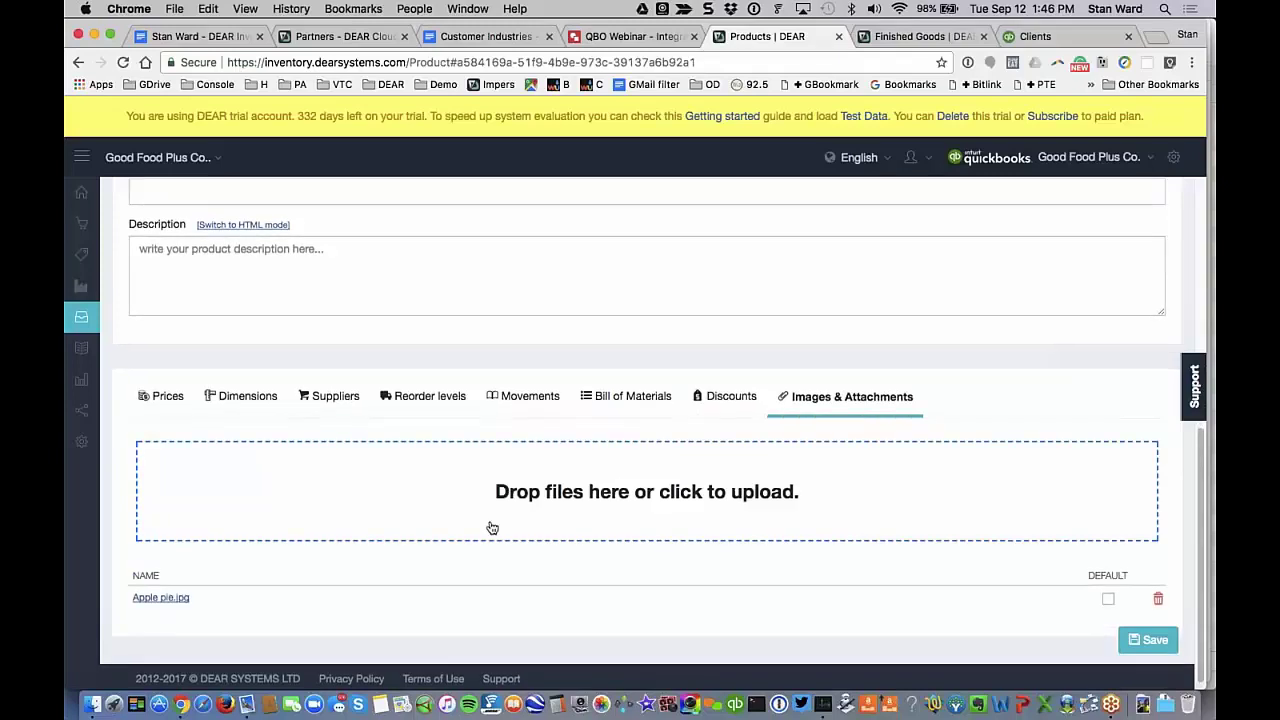
pyautogui.scroll(5, 490, 520)
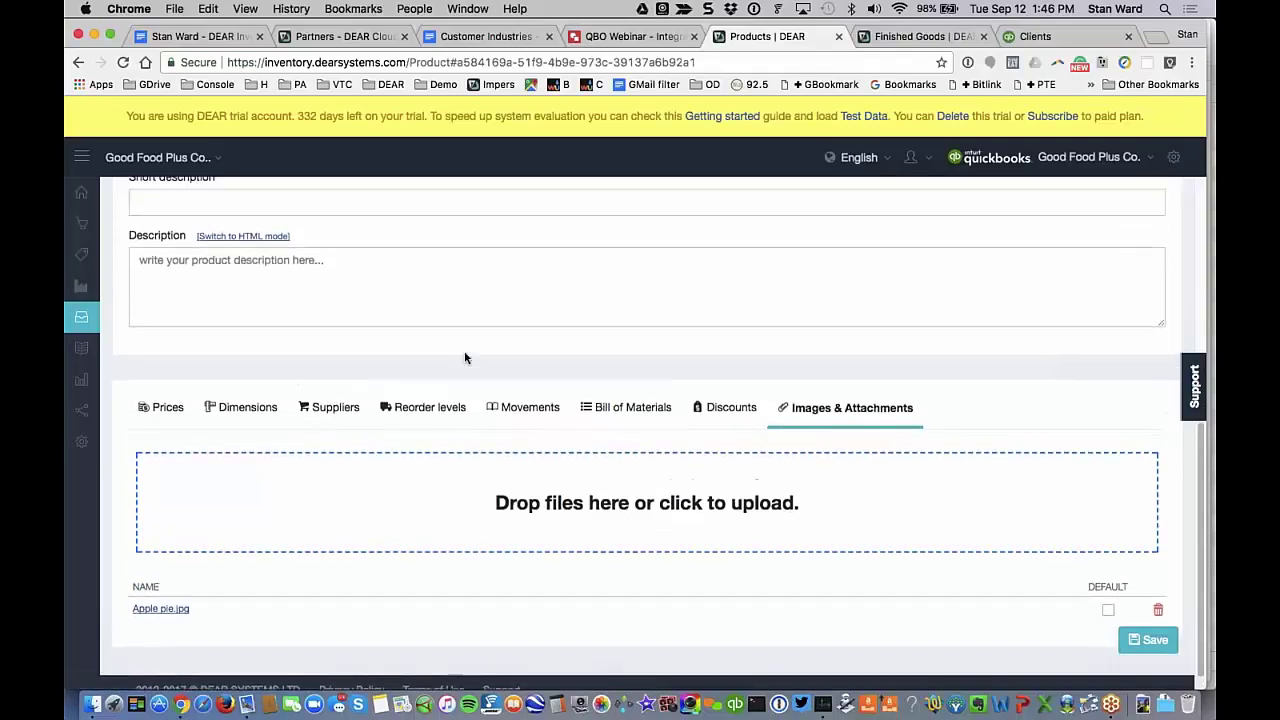
pyautogui.scroll(2, 465, 357)
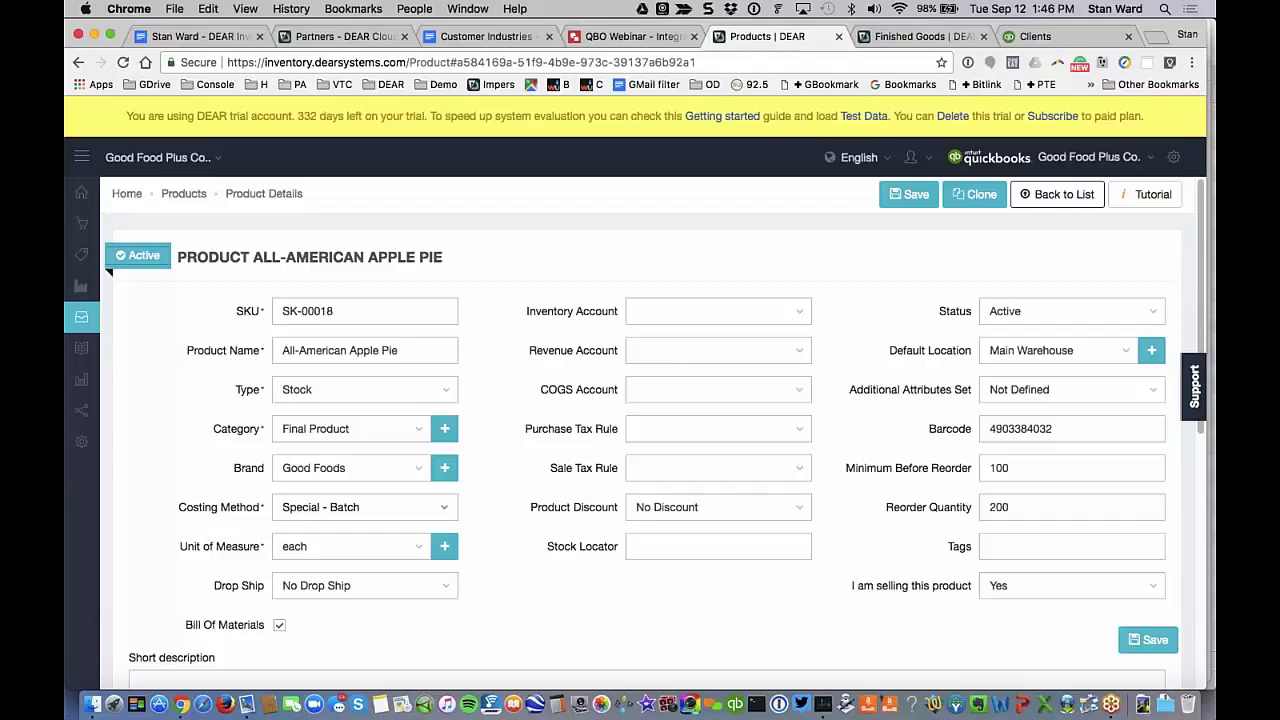
# Open the Product Management video tutorial from the product record and pause its playback
pyautogui.click(1051, 210)
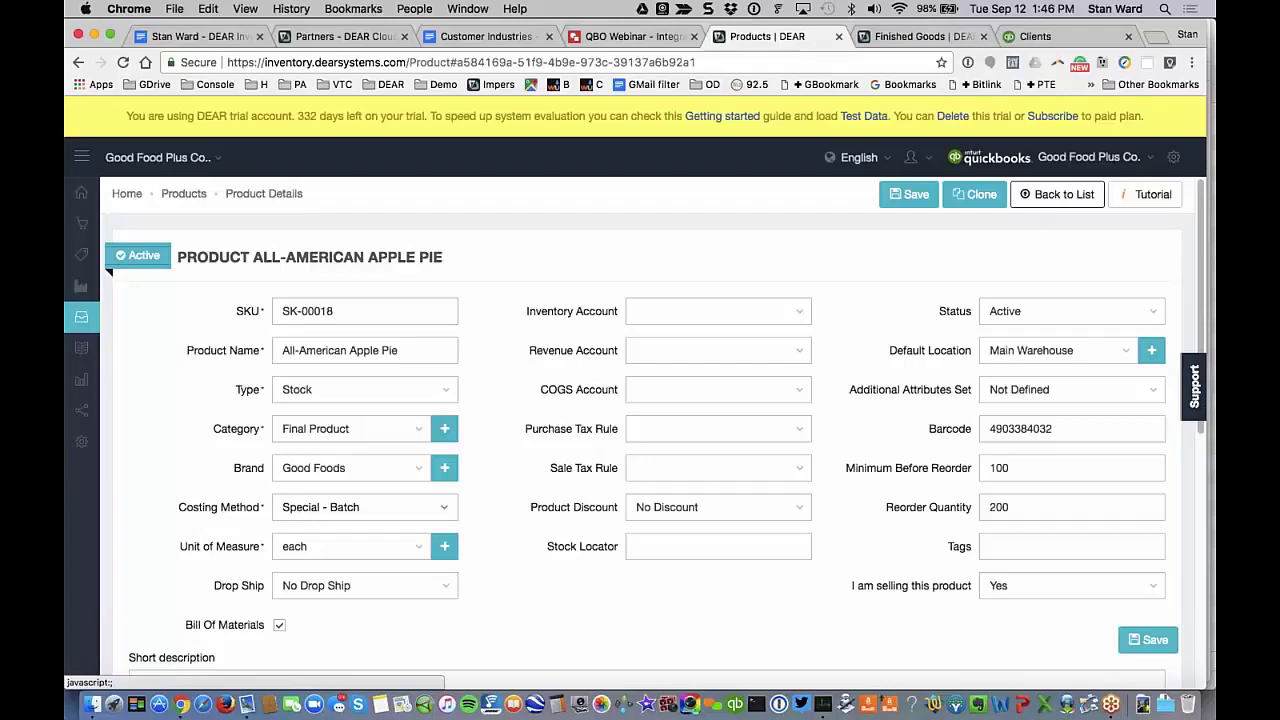
pyautogui.click(1135, 200)
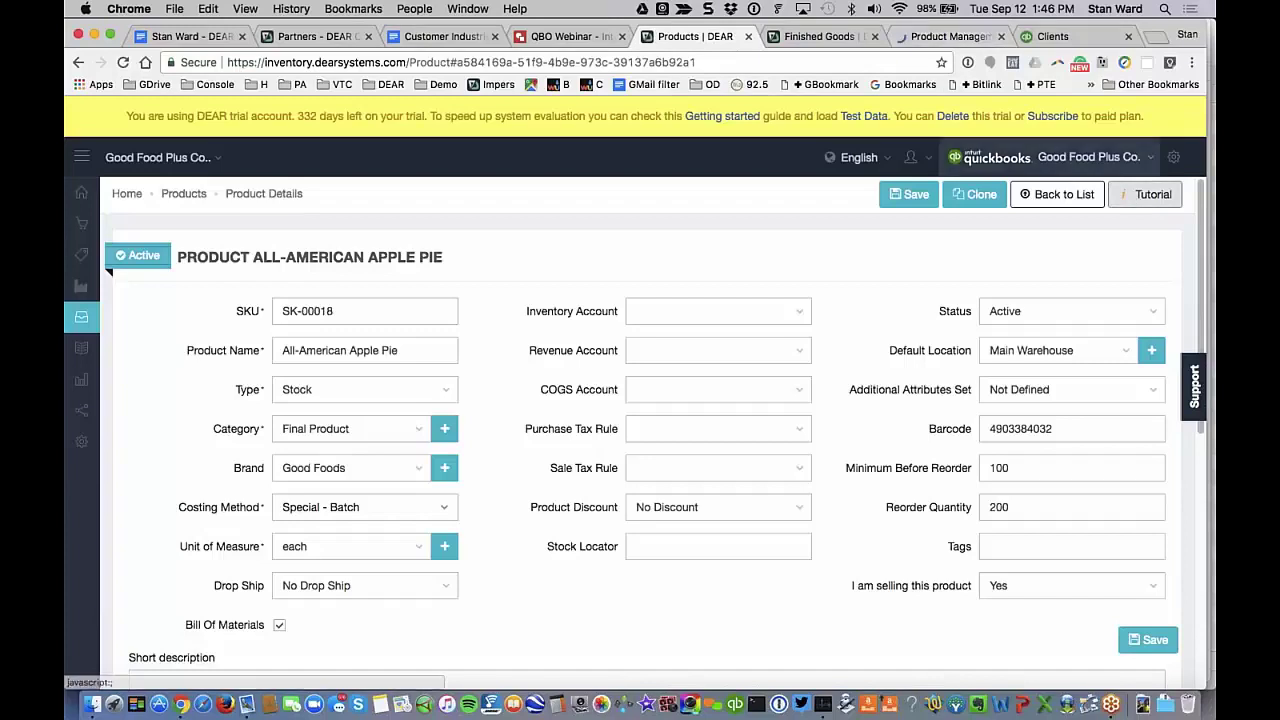
pyautogui.click(929, 37)
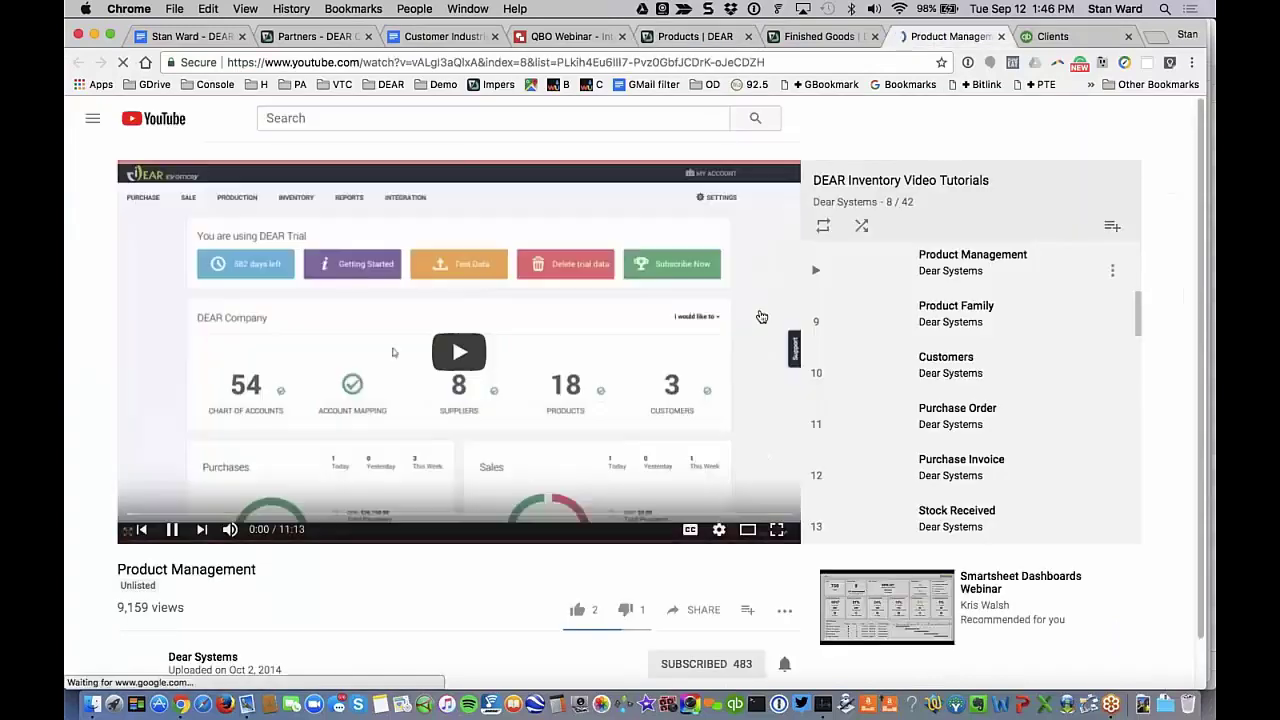
pyautogui.click(174, 531)
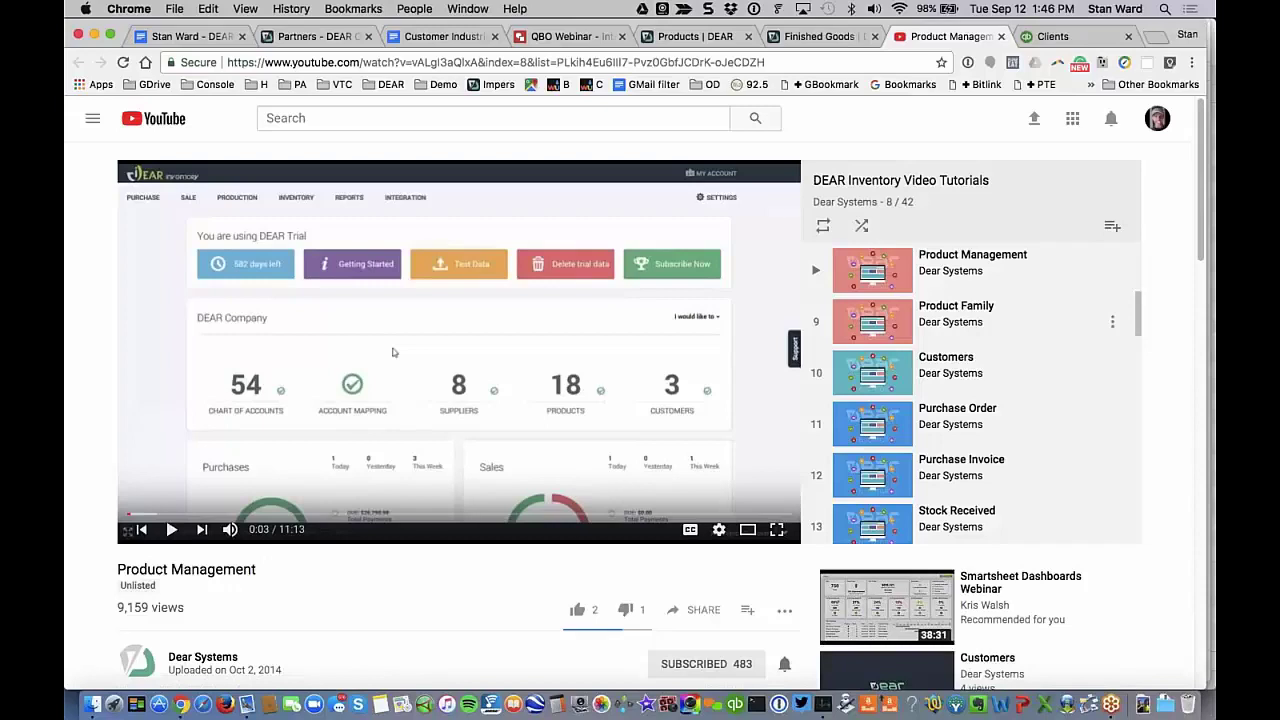
# Print the Product Label for Finished Goods task FG-00053, saving it as ProductLabel.pdf in the Temp folder, and open the file
pyautogui.click(832, 40)
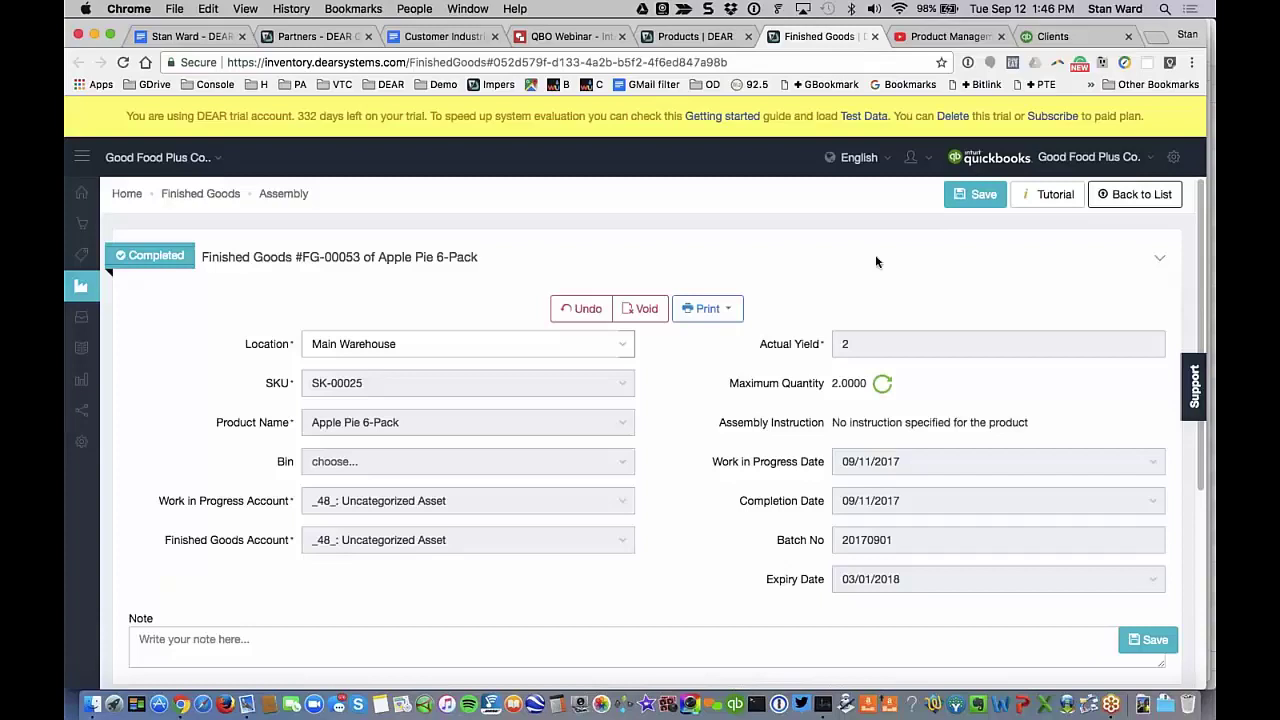
pyautogui.click(720, 314)
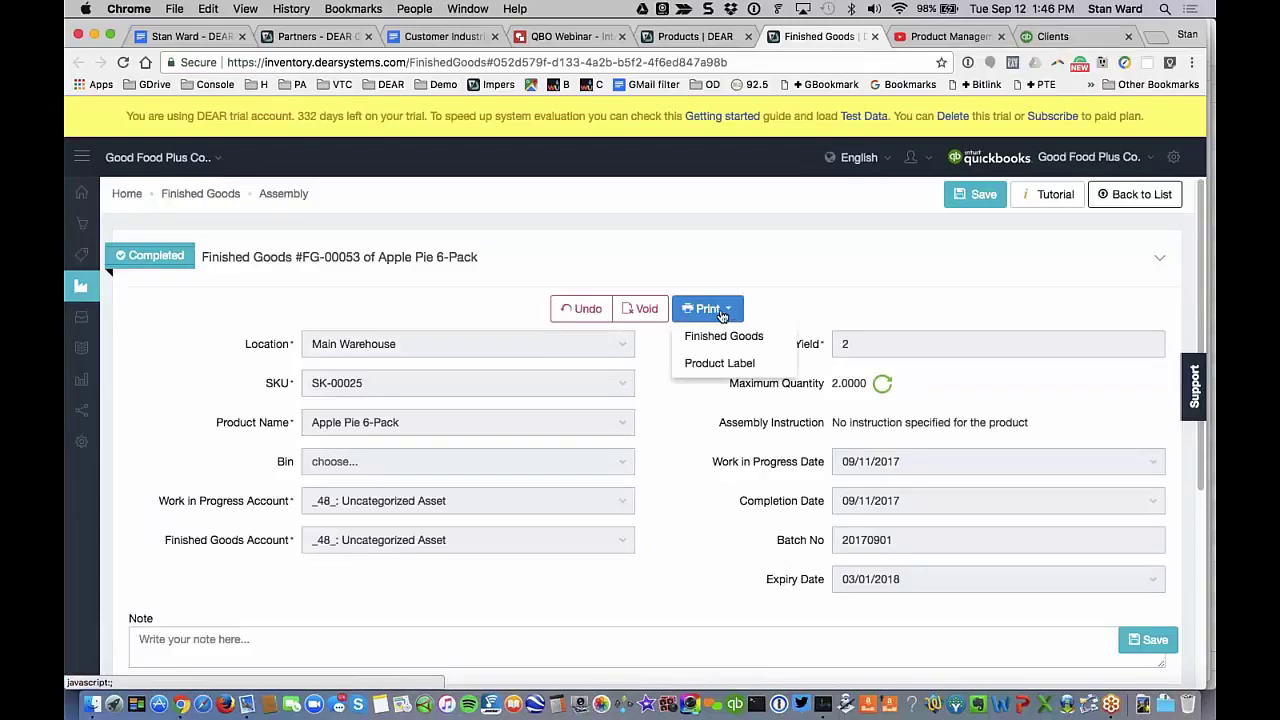
pyautogui.click(721, 314)
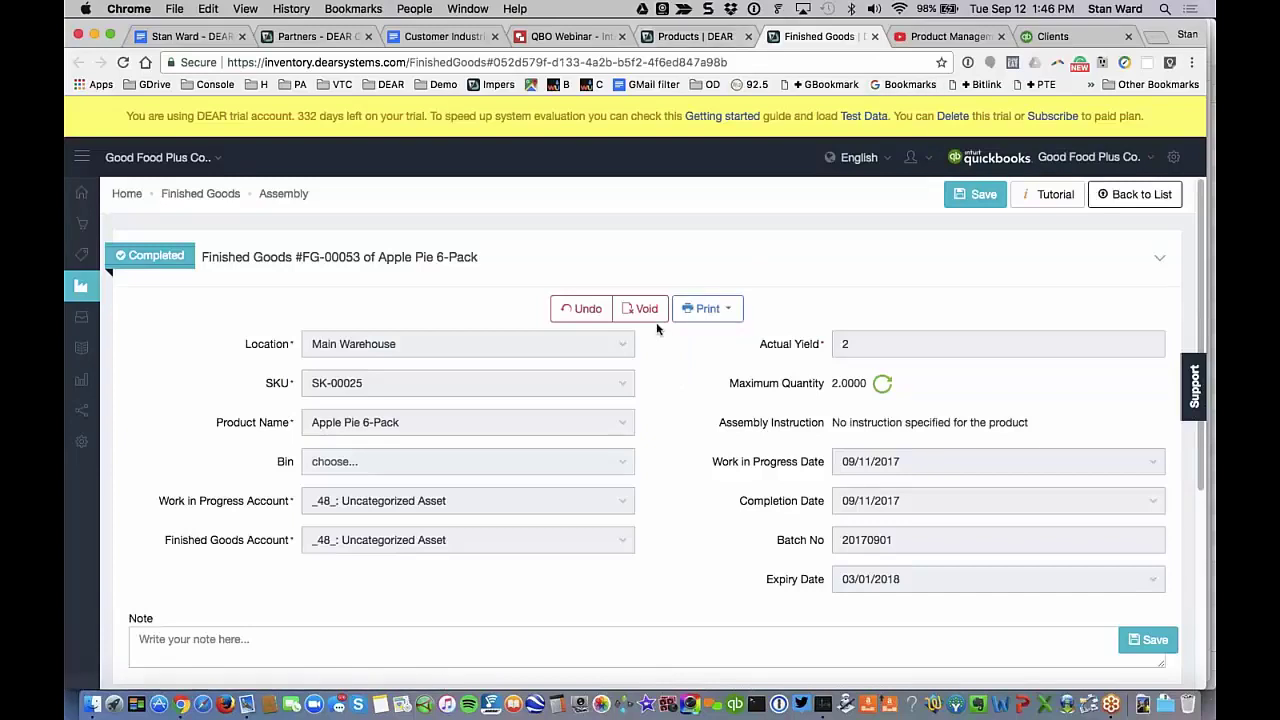
pyautogui.click(731, 313)
pyautogui.click(736, 340)
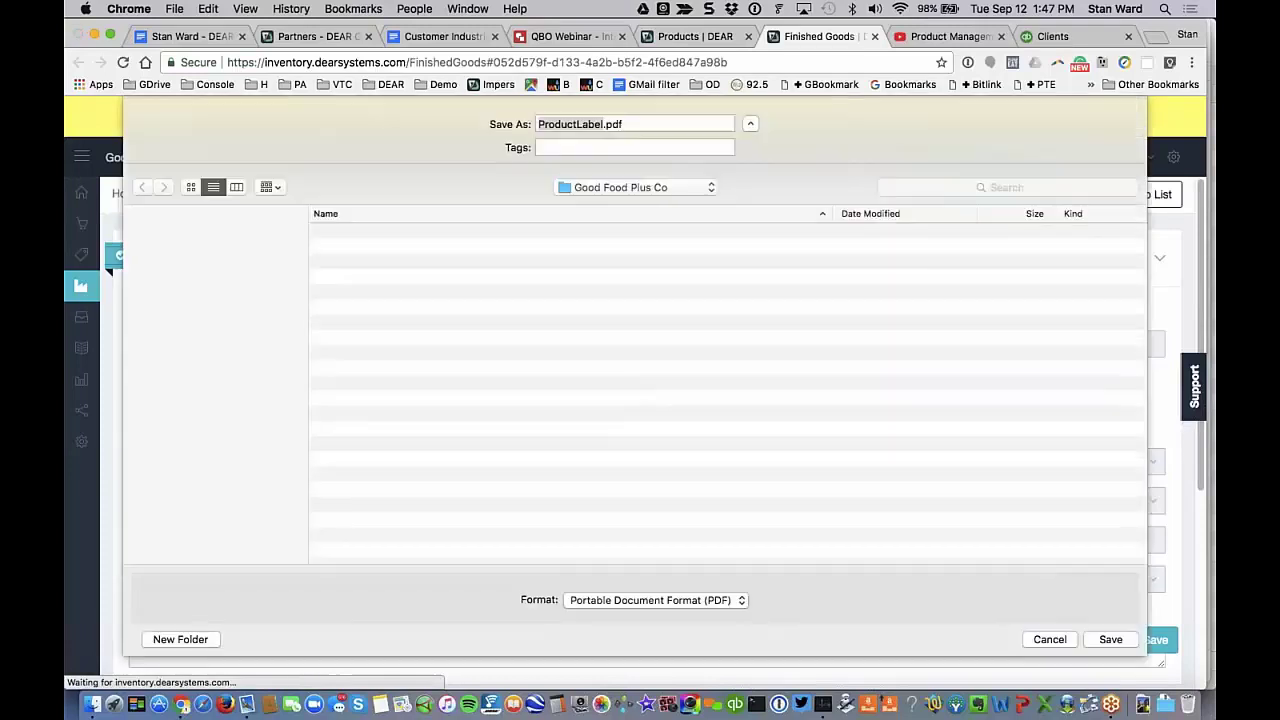
pyautogui.click(169, 421)
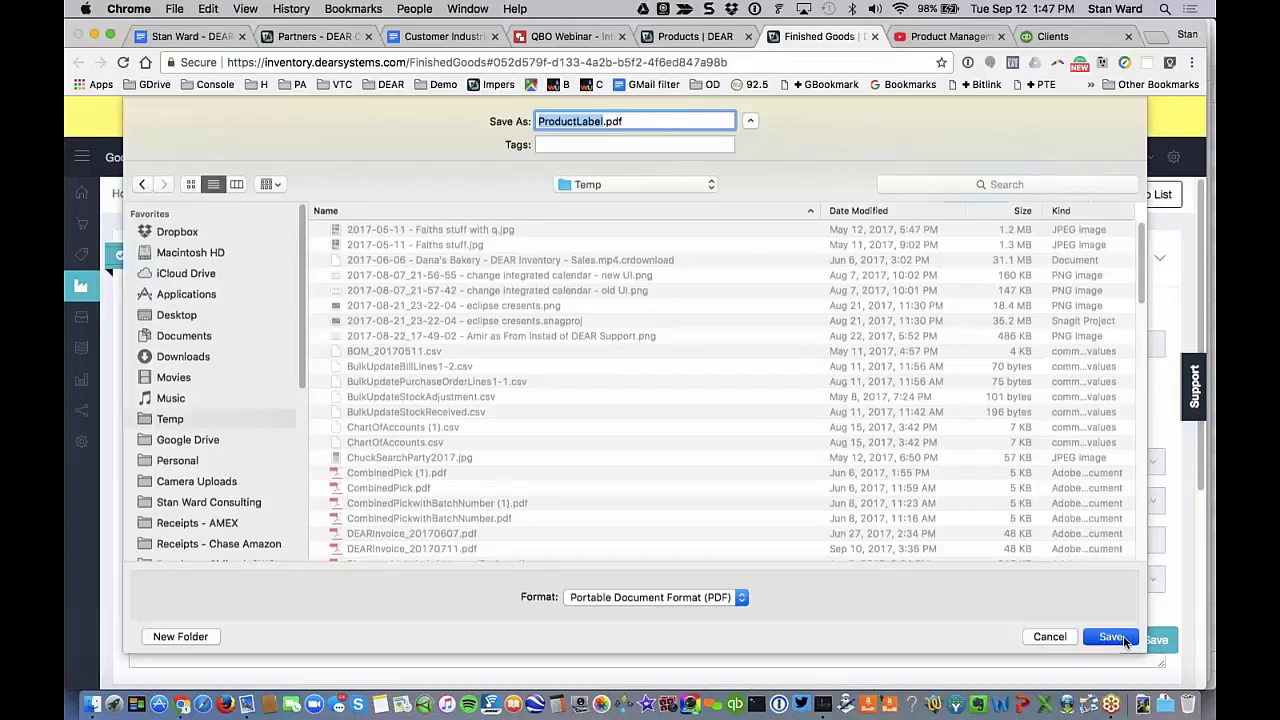
pyautogui.click(1112, 640)
pyautogui.click(118, 672)
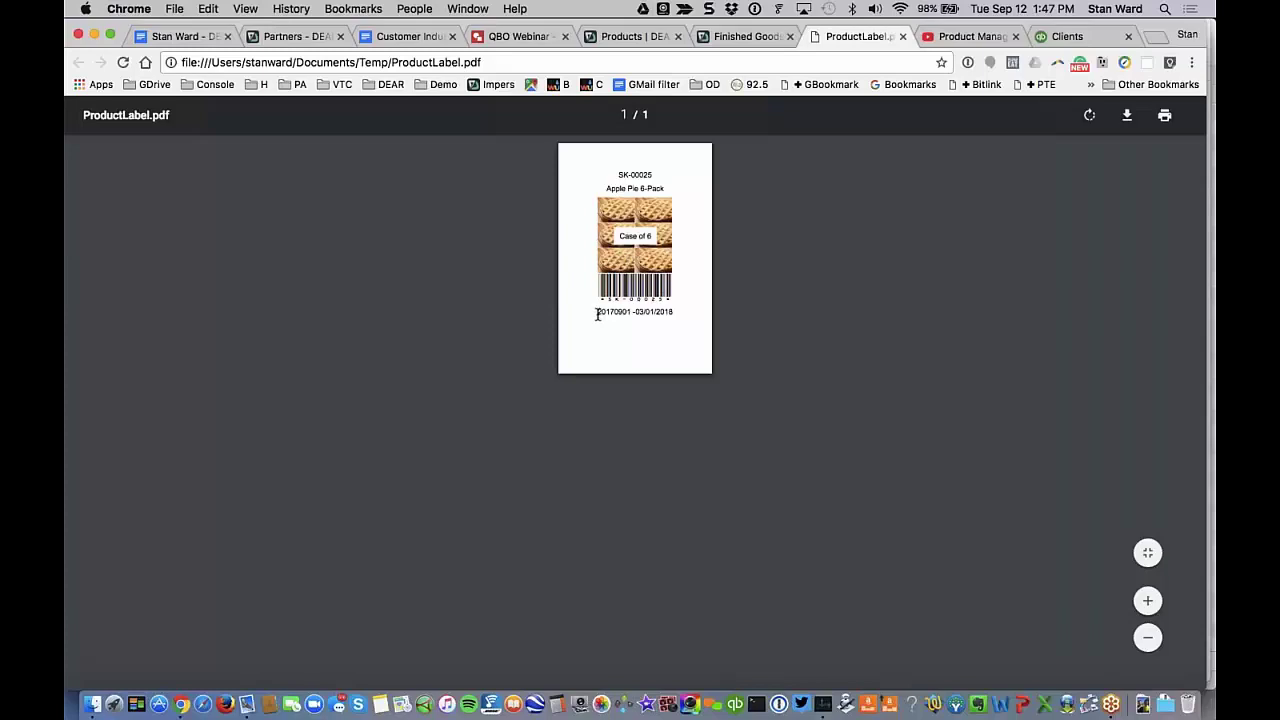
# Enlarge the product label and examine its batch number and expiry date
pyautogui.moveTo(598, 316); pyautogui.dragTo(678, 313)
pyautogui.press('super+equal')
pyautogui.press('super+equal')
pyautogui.press('super+equal')
pyautogui.press('super+equal')
pyautogui.press('super+equal')
pyautogui.press('super+equal')
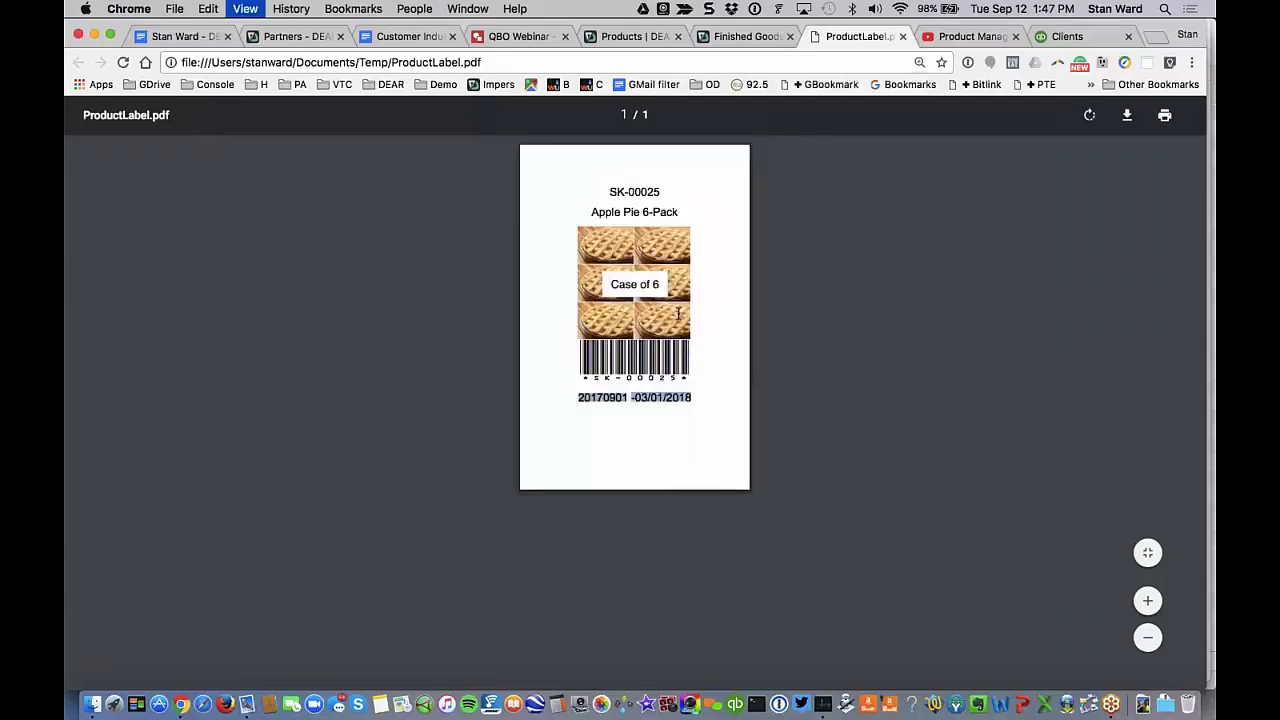
pyautogui.click(886, 450)
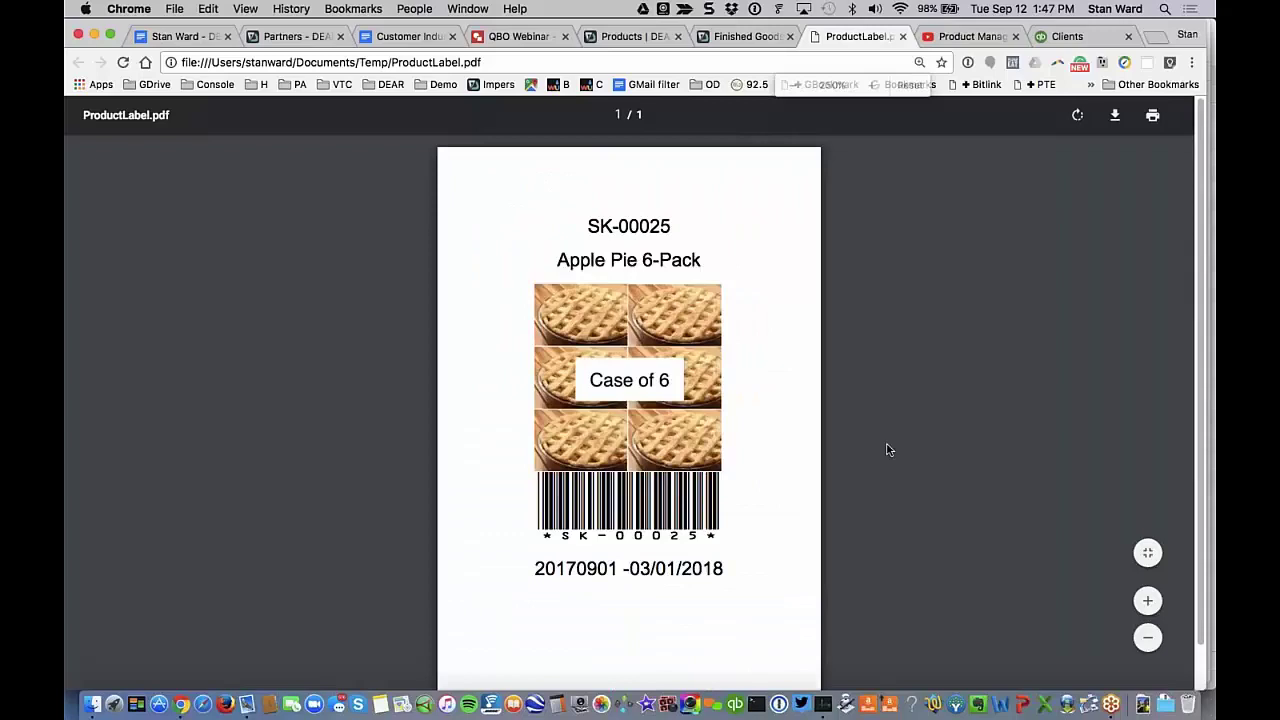
pyautogui.doubleClick(563, 570)
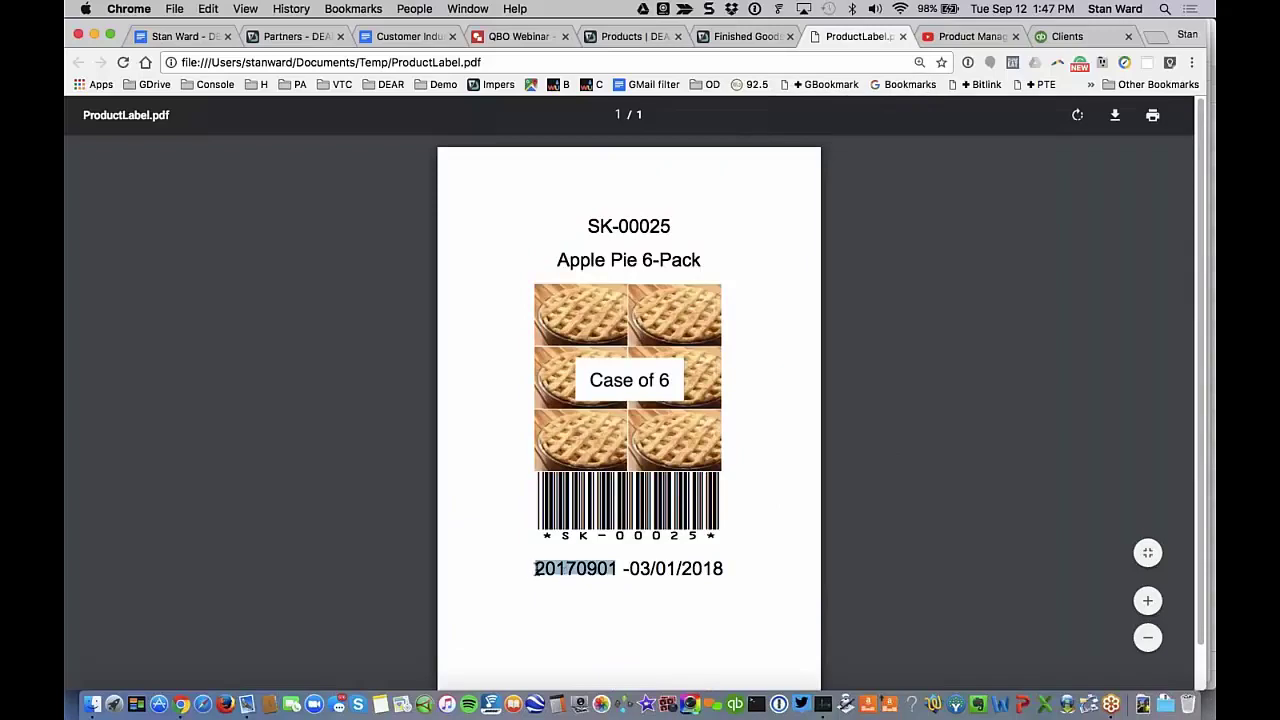
pyautogui.doubleClick(583, 572)
pyautogui.moveTo(629, 570); pyautogui.dragTo(755, 568)
pyautogui.click(755, 568)
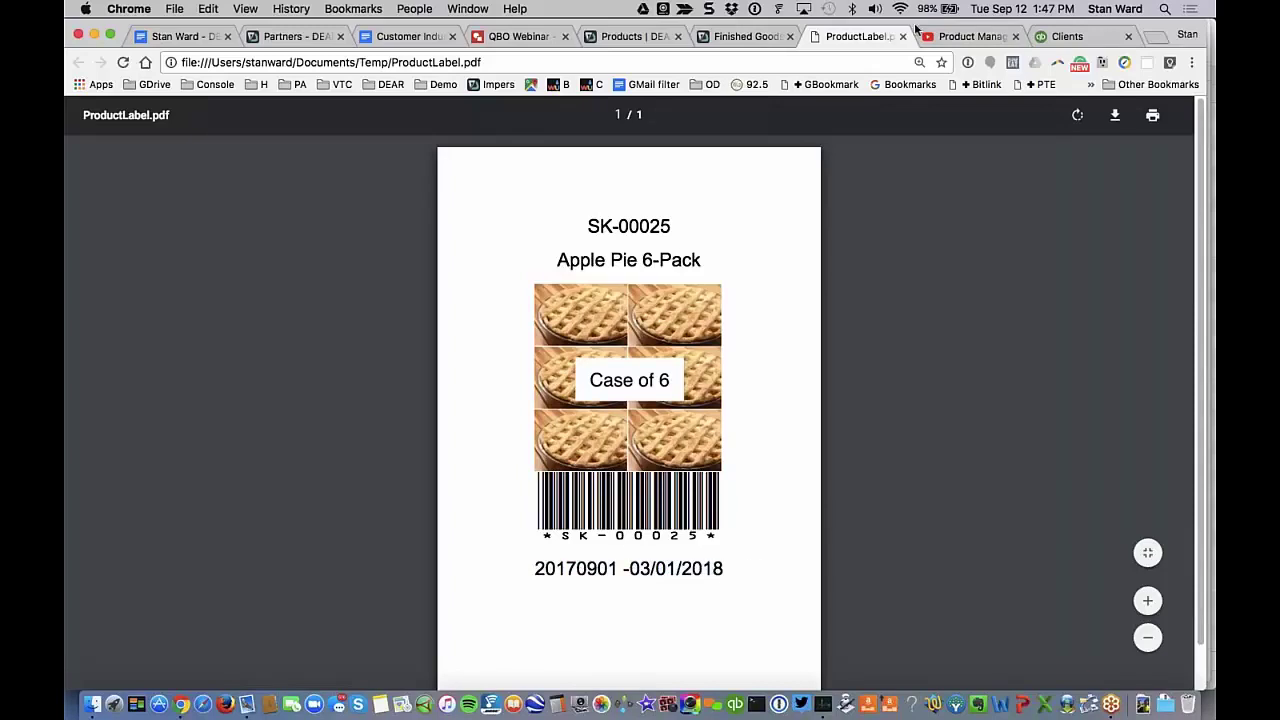
# Go back to the FG-00053 task and review the components and costs in its assembly order
pyautogui.click(748, 38)
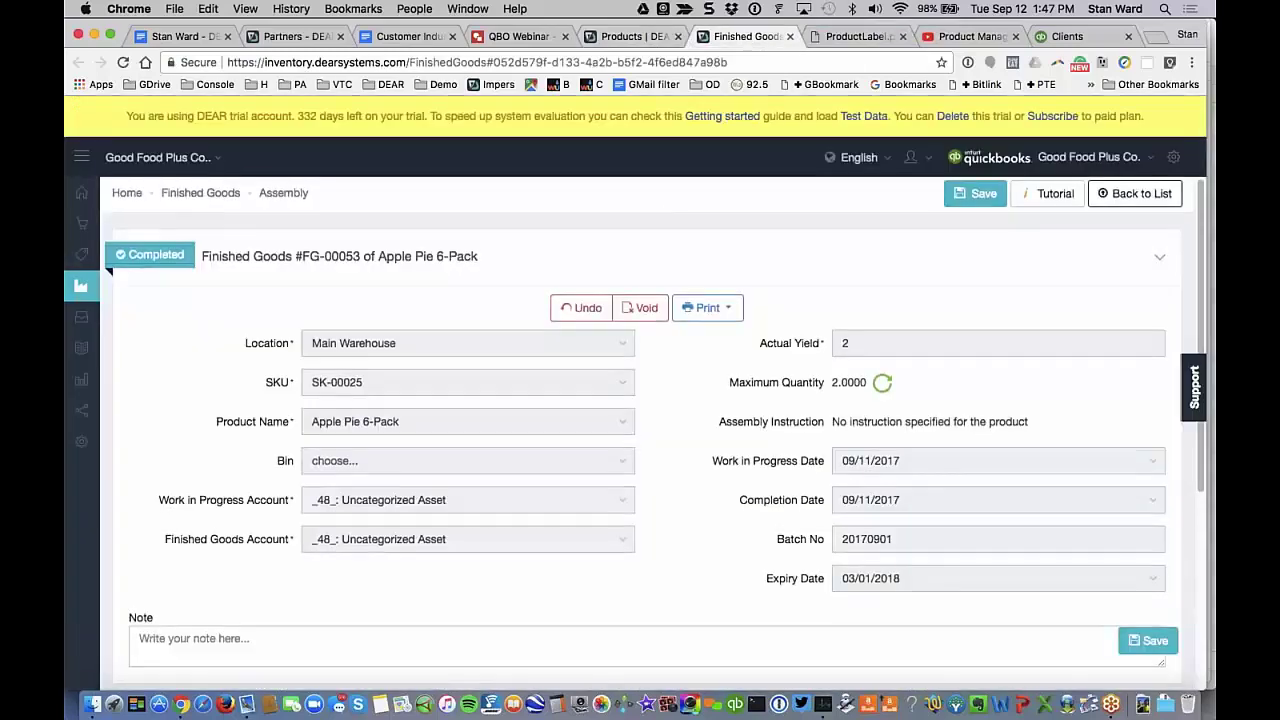
pyautogui.scroll(-3, 640, 450)
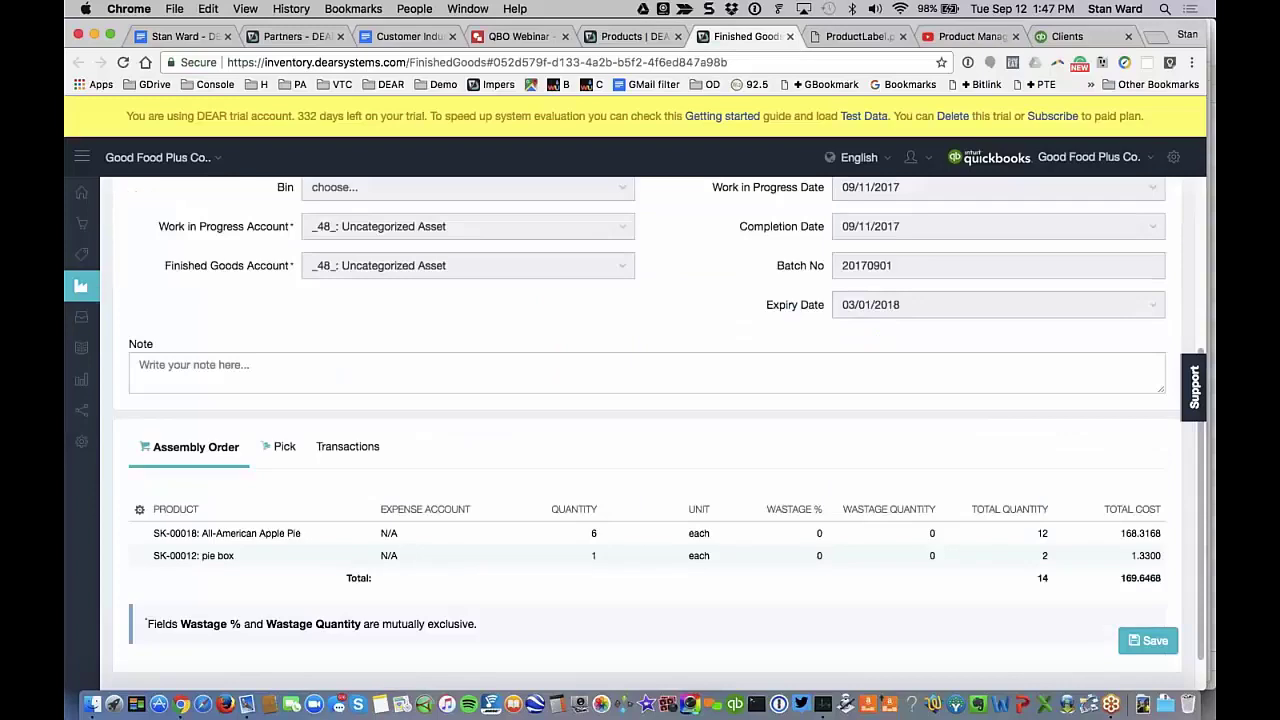
pyautogui.scroll(3, 640, 450)
# Leave the All-American Apple Pie record and return to the product list, confirming the page exit
pyautogui.click(630, 37)
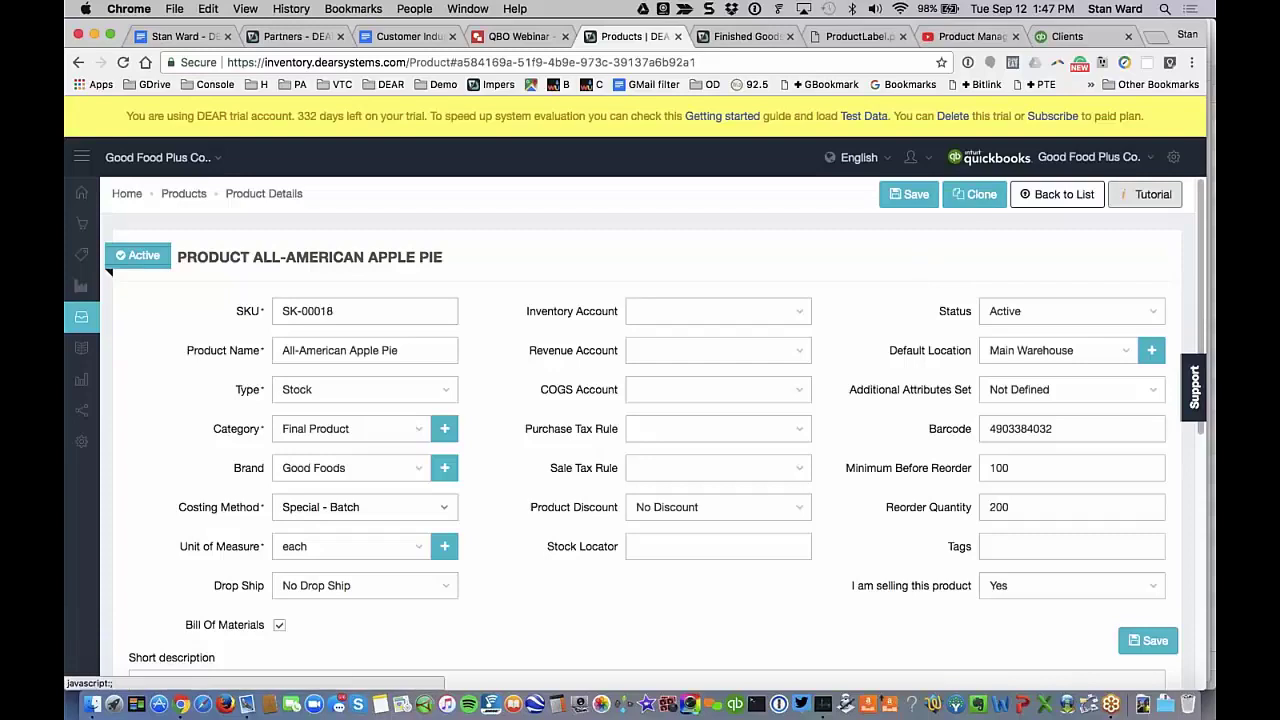
pyautogui.click(1054, 204)
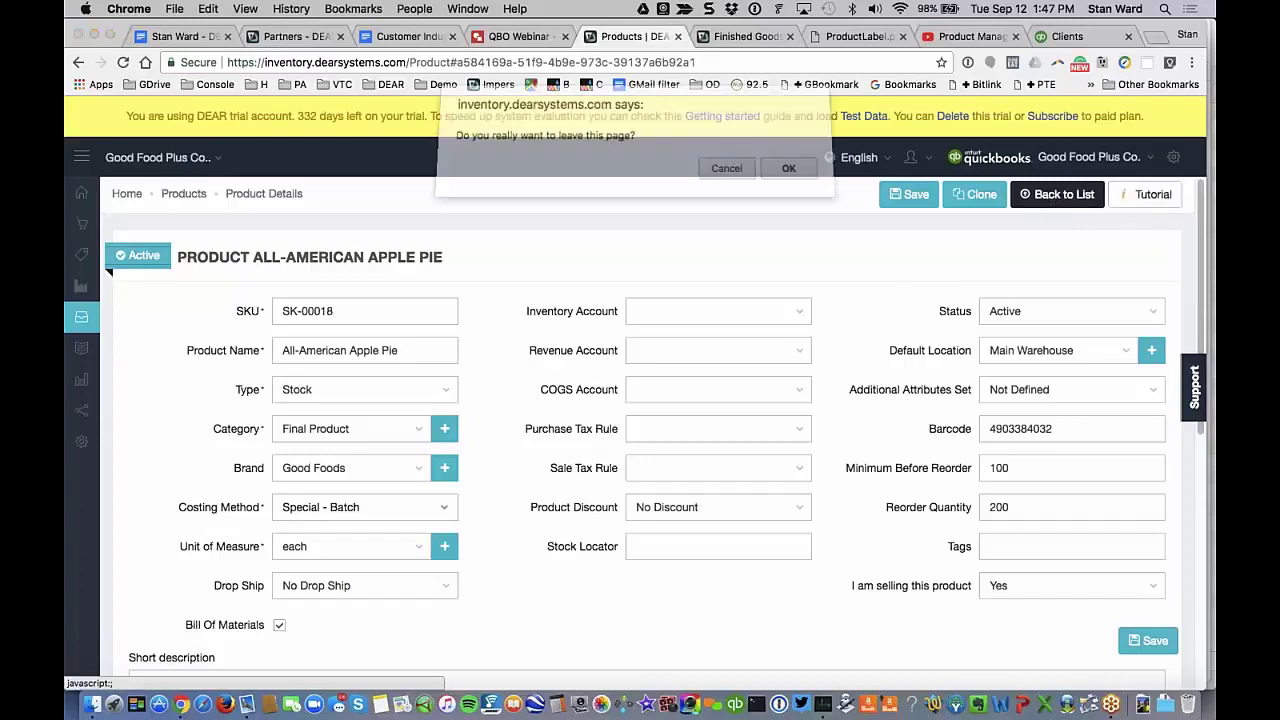
pyautogui.click(774, 173)
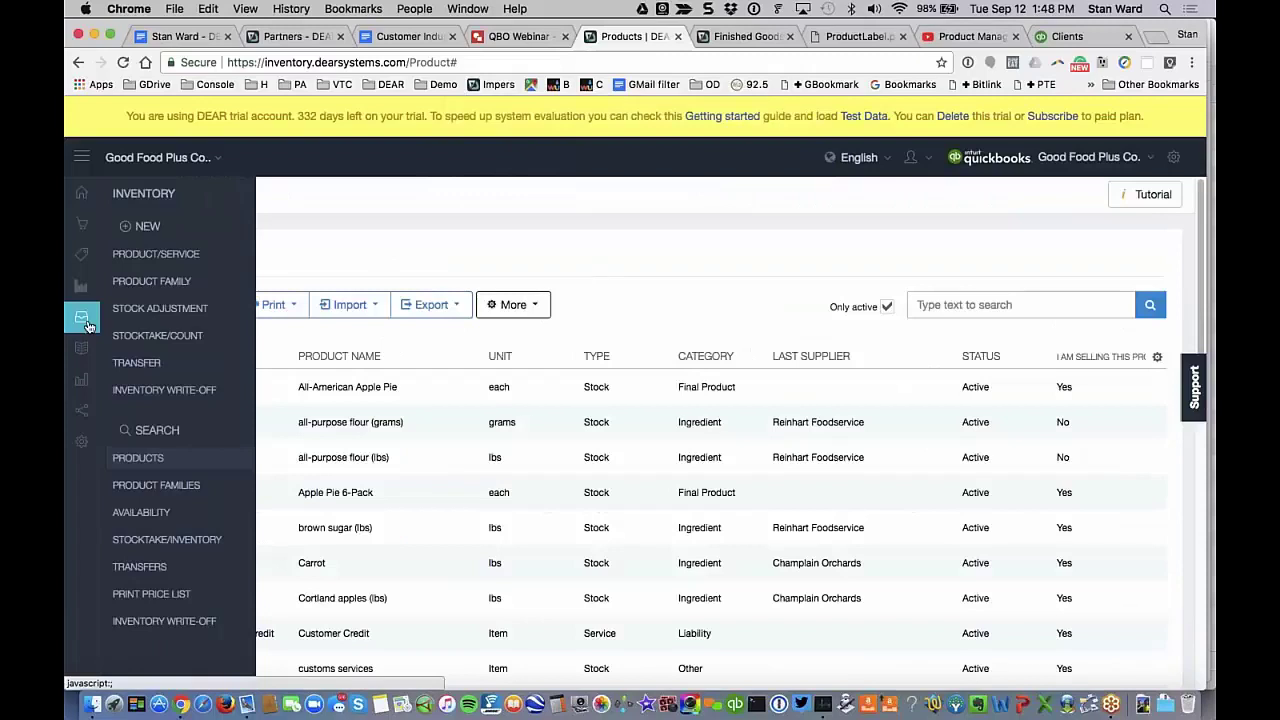
# Start a new production assembly and set its location to Main Warehouse
pyautogui.click(87, 252)
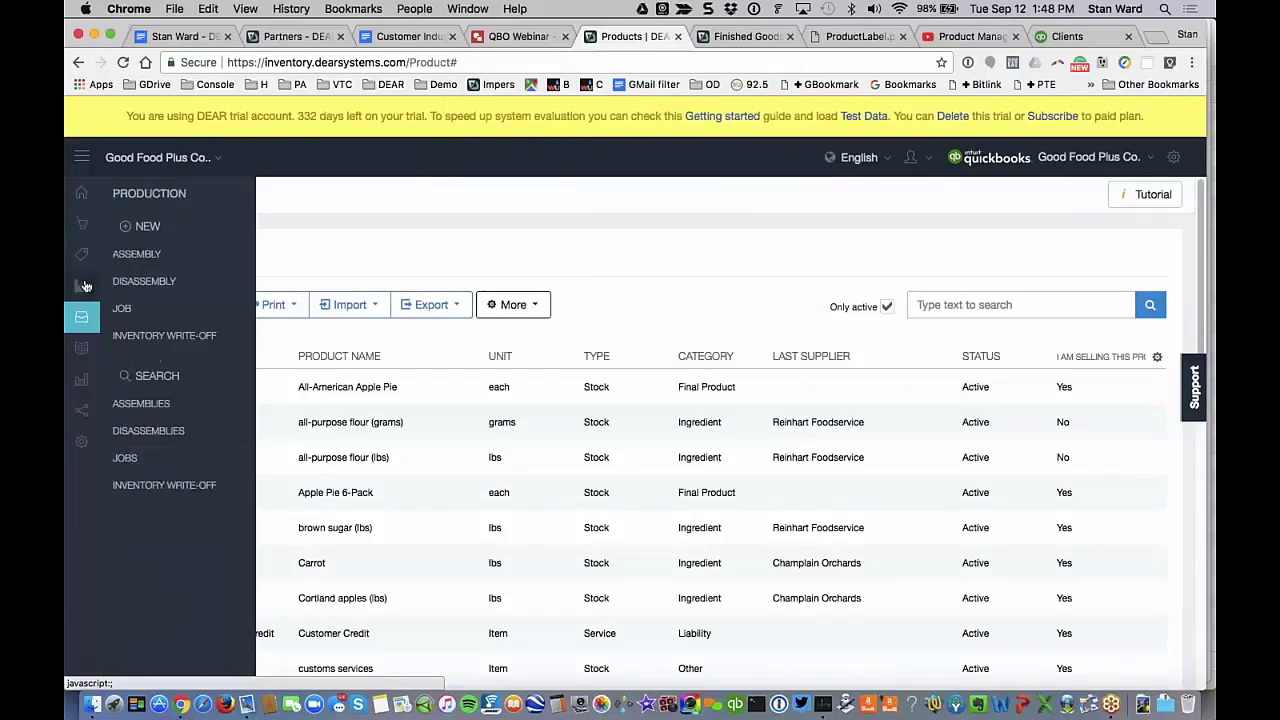
pyautogui.click(168, 255)
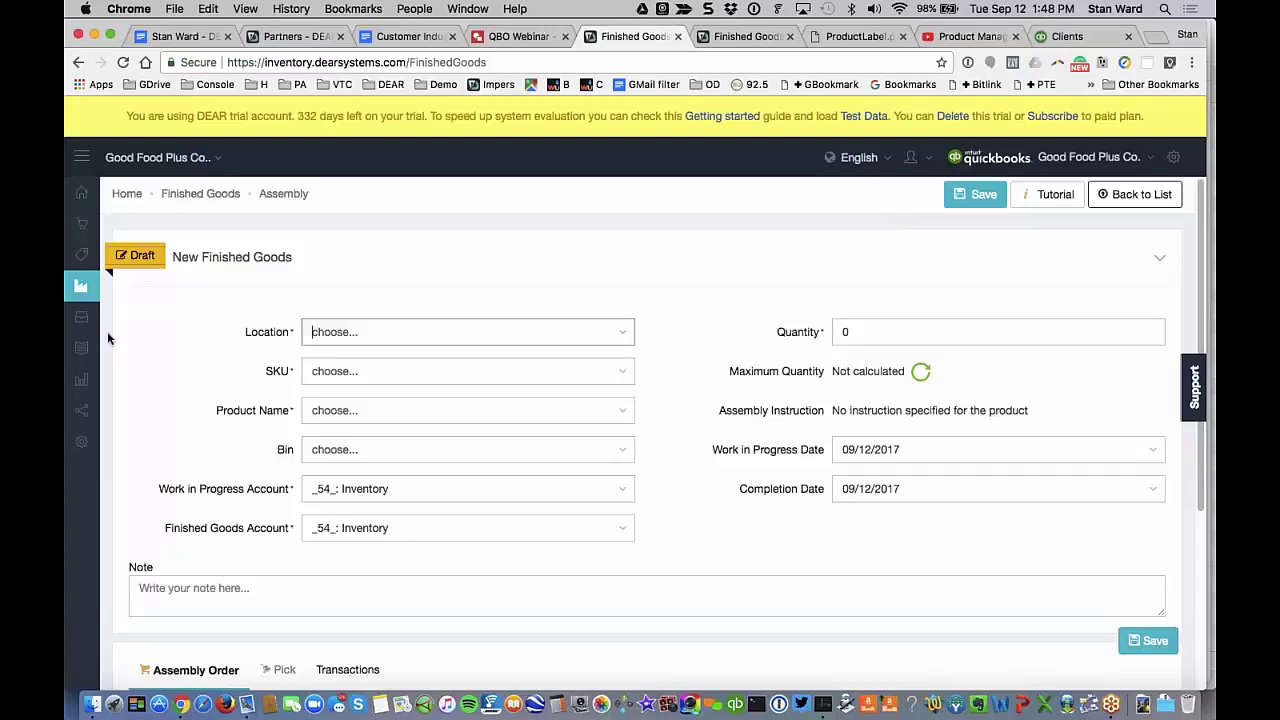
pyautogui.moveTo(81, 286)
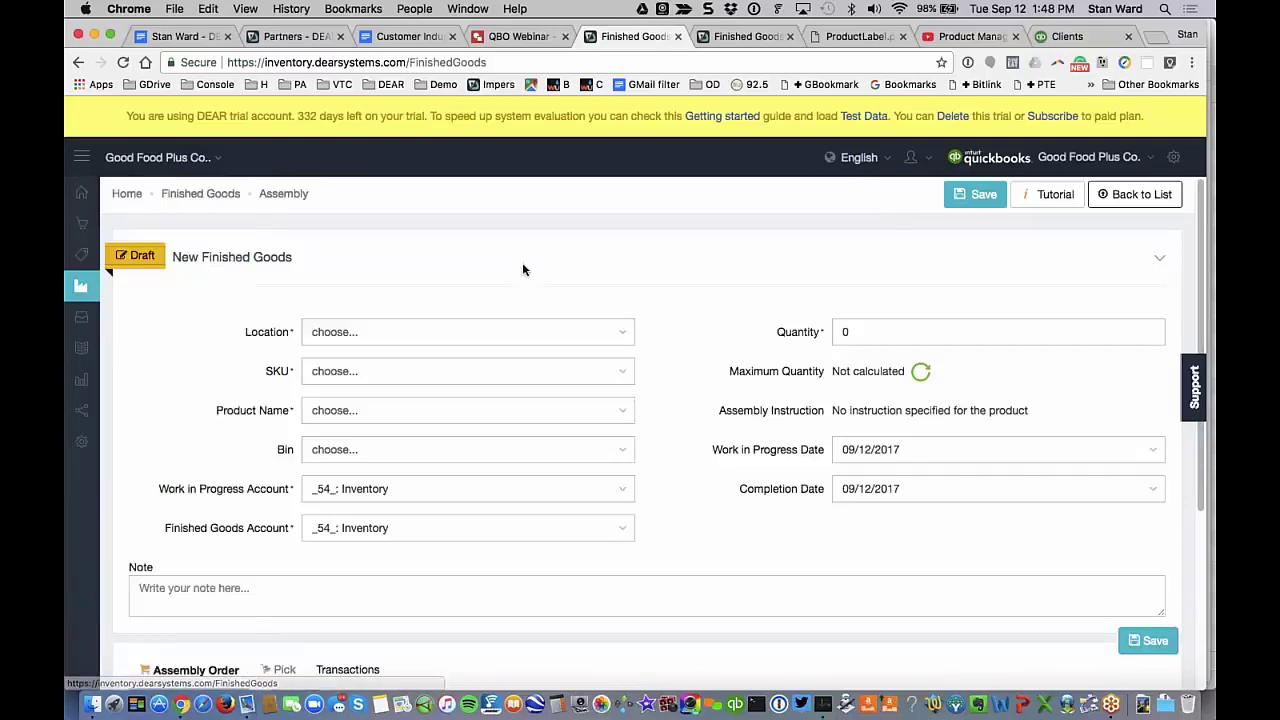
pyautogui.click(623, 338)
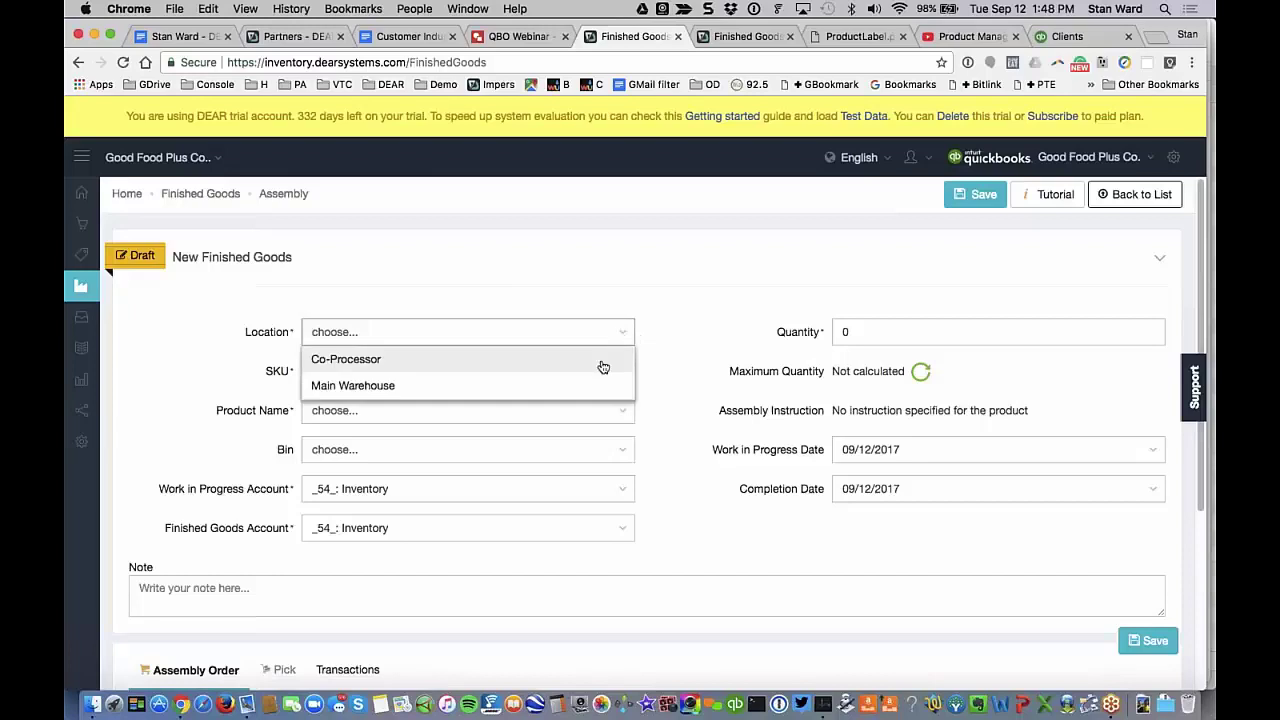
pyautogui.click(590, 389)
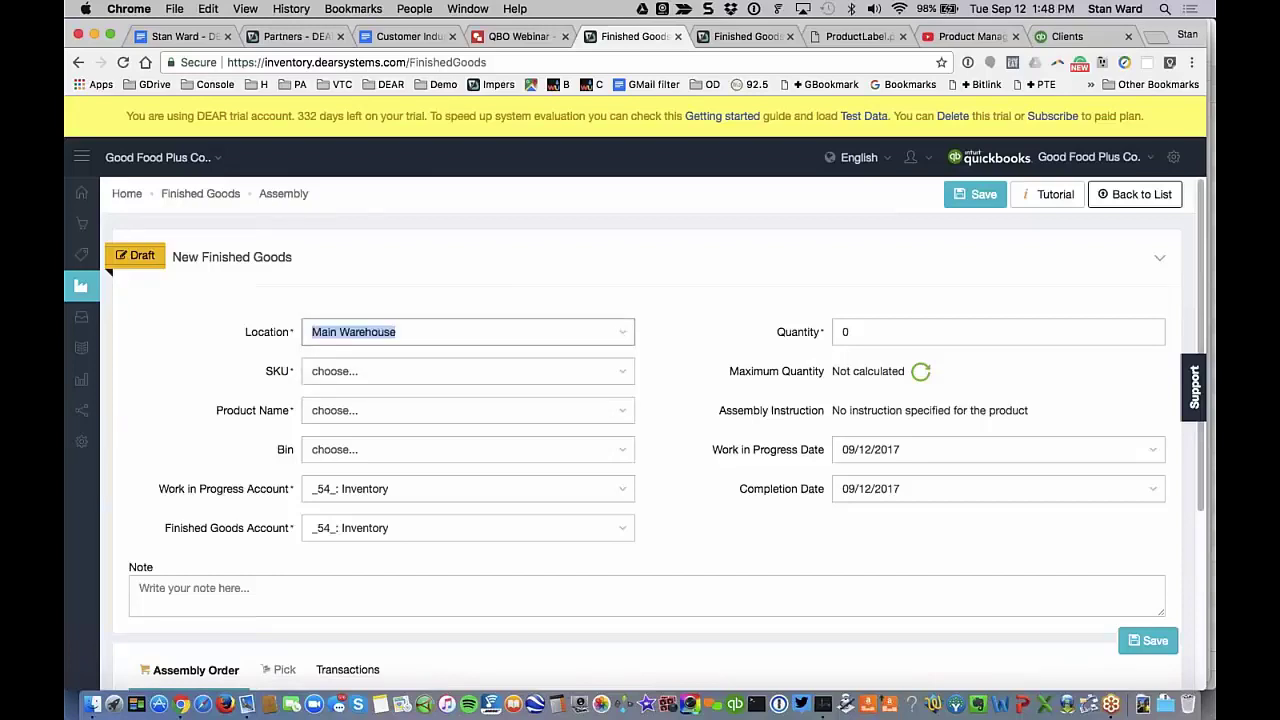
# Find the apple products by SKU and choose SK-00018, All-American Apple Pie, as the product to assemble
pyautogui.click(466, 380)
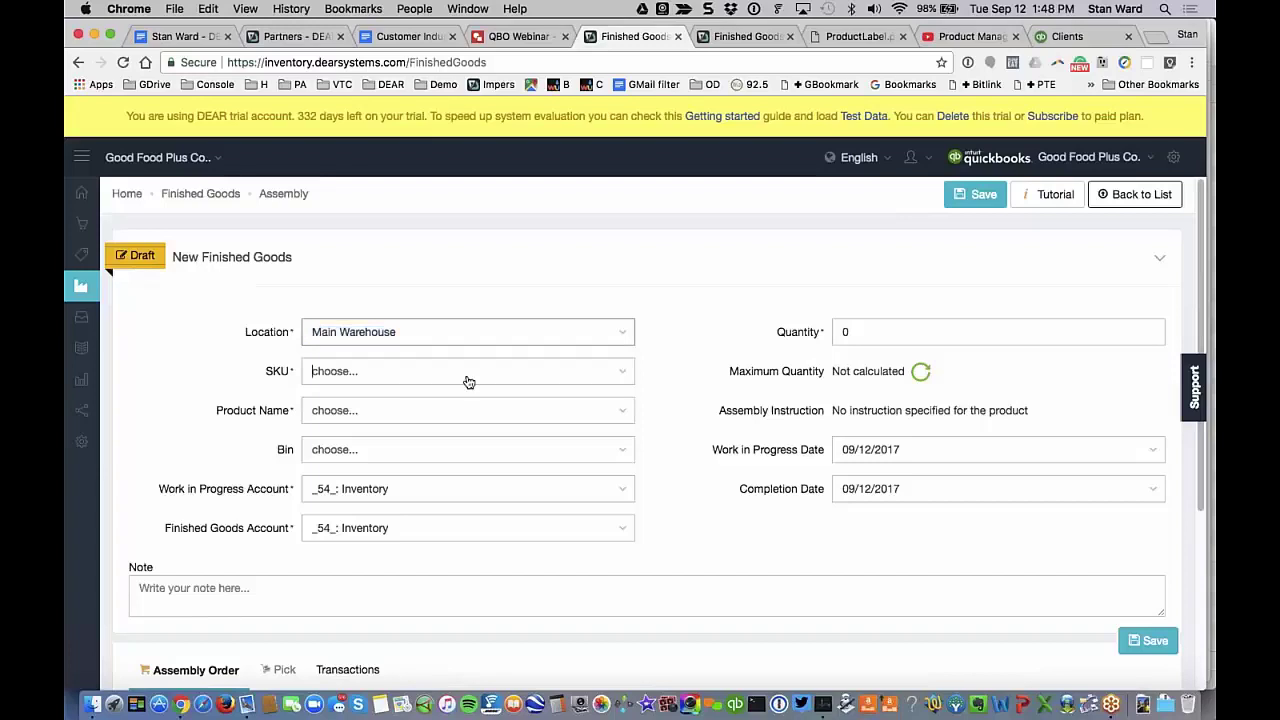
pyautogui.click(355, 409)
pyautogui.click(345, 381)
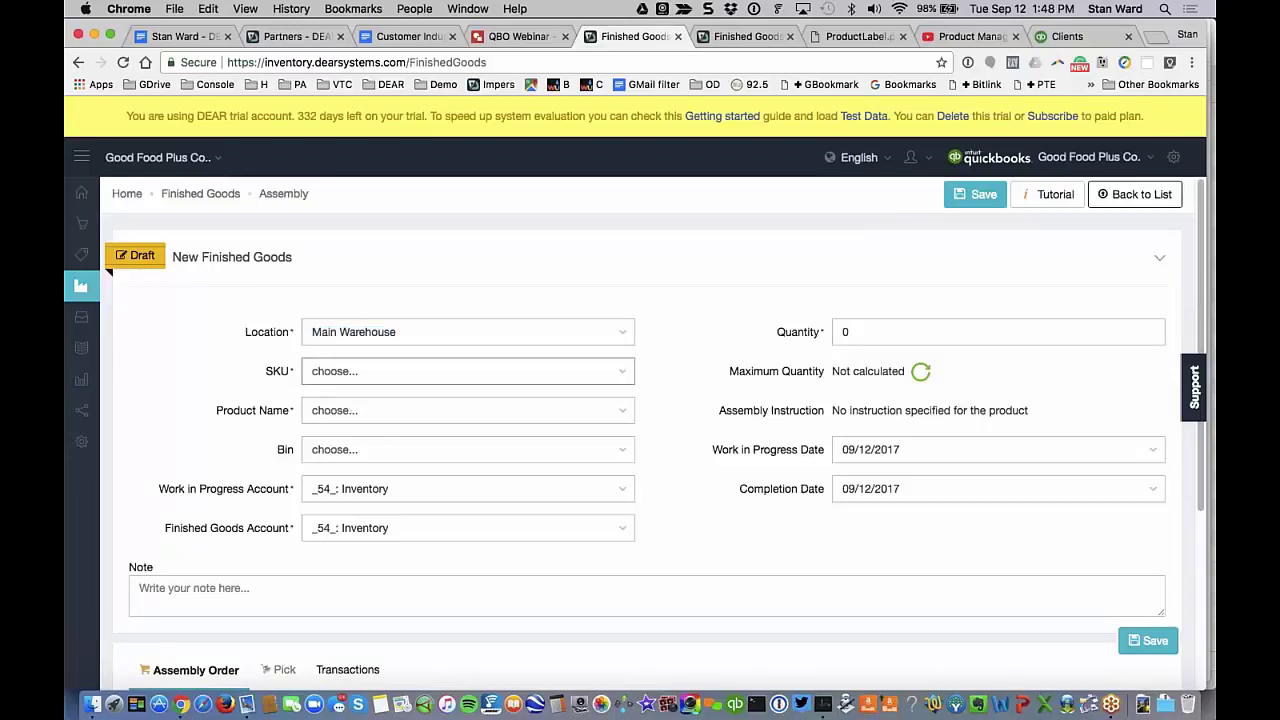
pyautogui.write('appl')
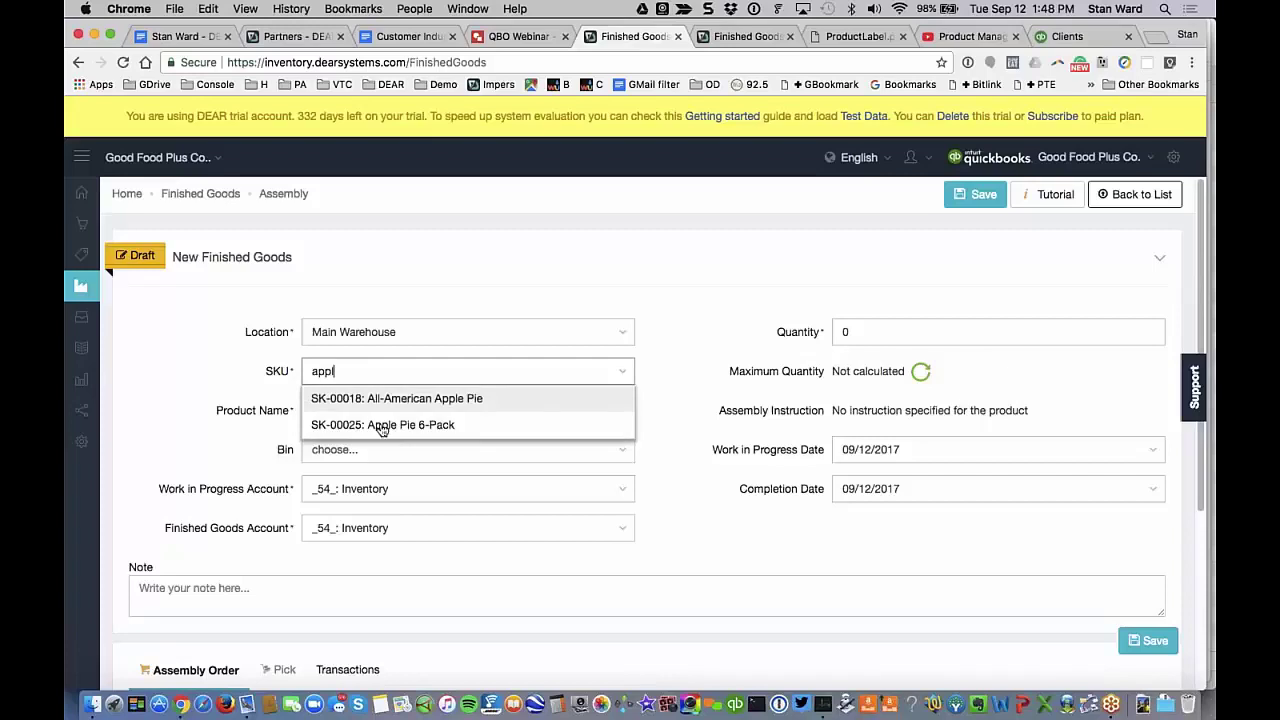
pyautogui.click(406, 399)
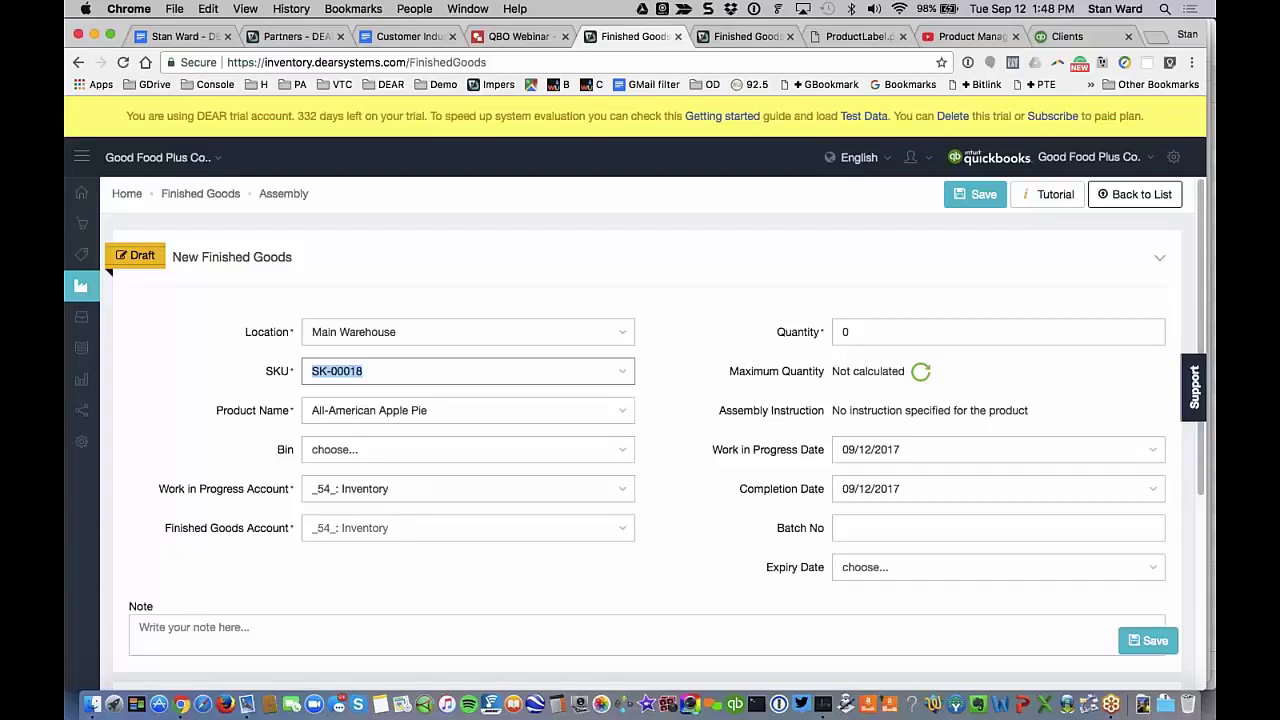
# Set the quantity of pies to assemble to 100
pyautogui.scroll(-1, 281, 435)
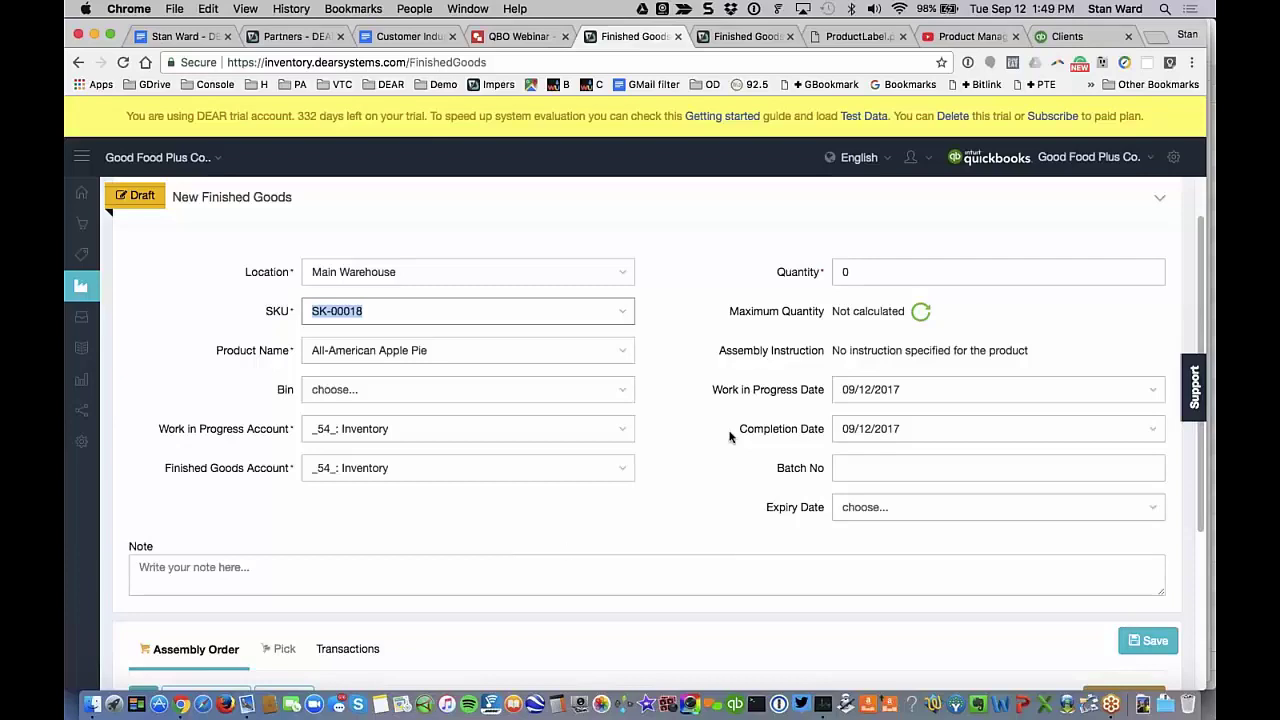
pyautogui.click(855, 271)
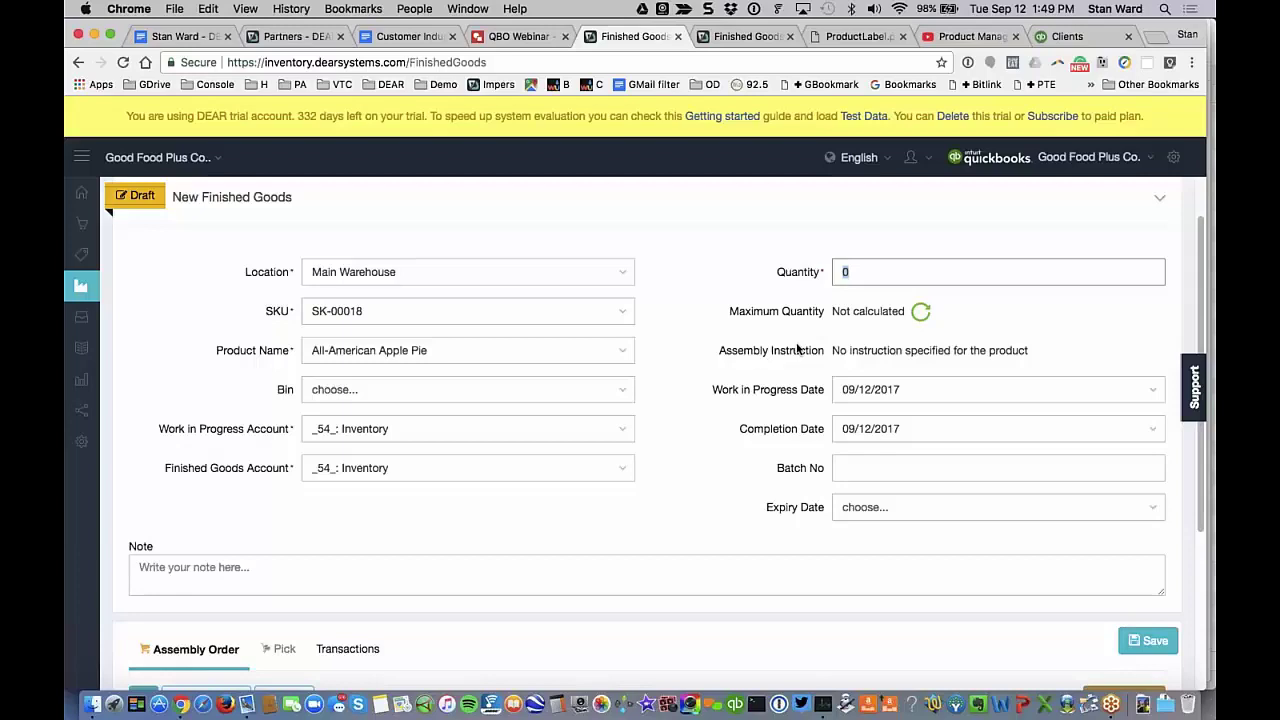
pyautogui.write('10')
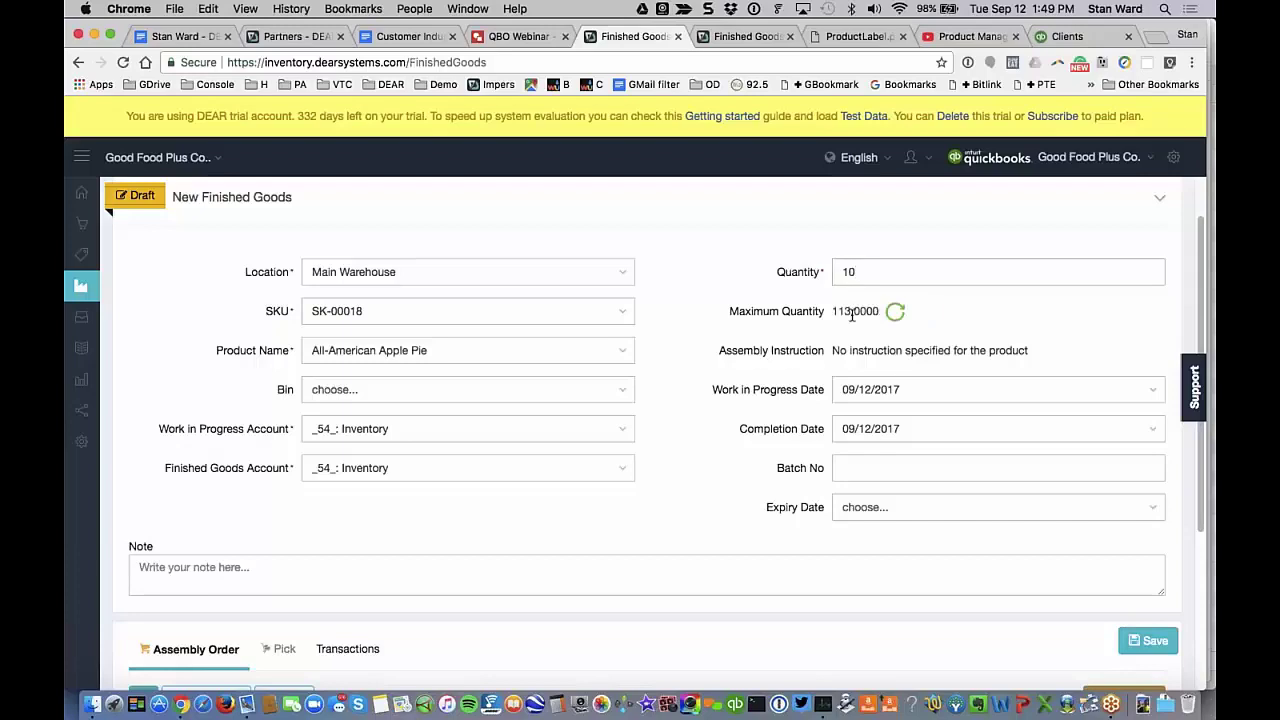
pyautogui.doubleClick(861, 272)
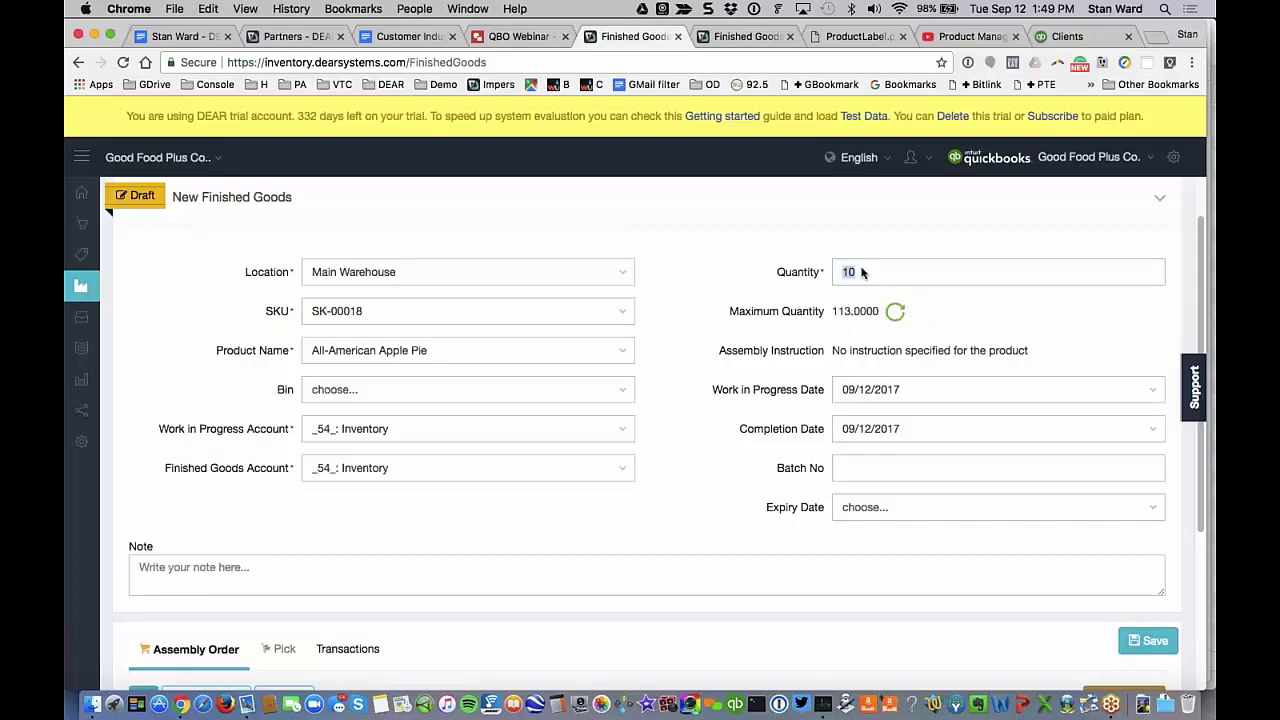
pyautogui.write('100')
# Enter 2017-09-12 as the batch number of the finished goods
pyautogui.click(897, 467)
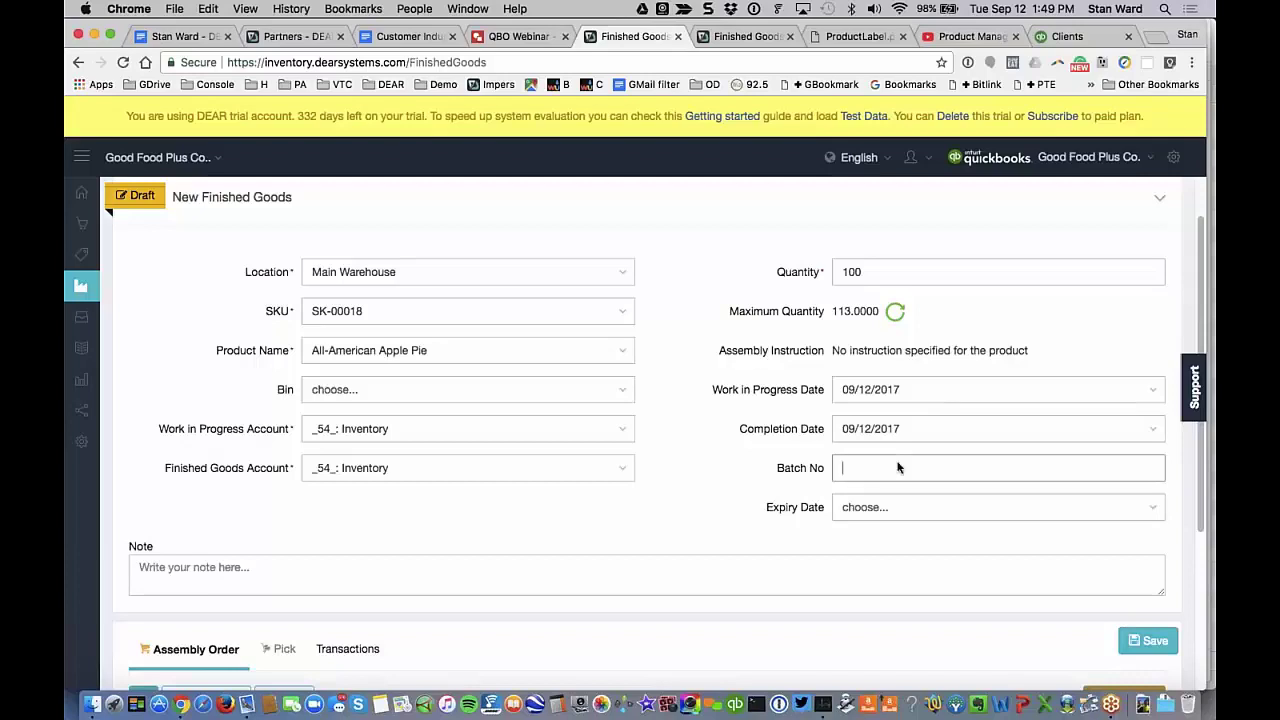
pyautogui.write('2017-09-12')
pyautogui.press('Tab')
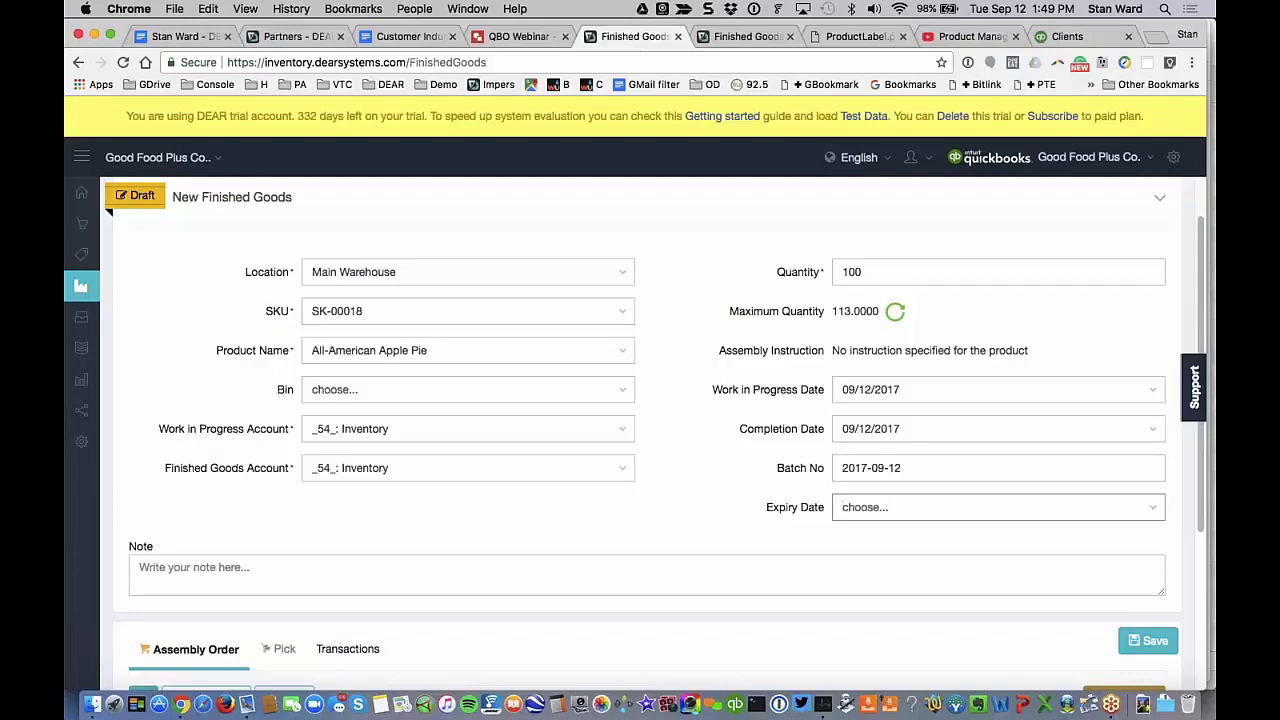
# Set the expiry date of the finished goods batch to 03/12/2018
pyautogui.click(1161, 516)
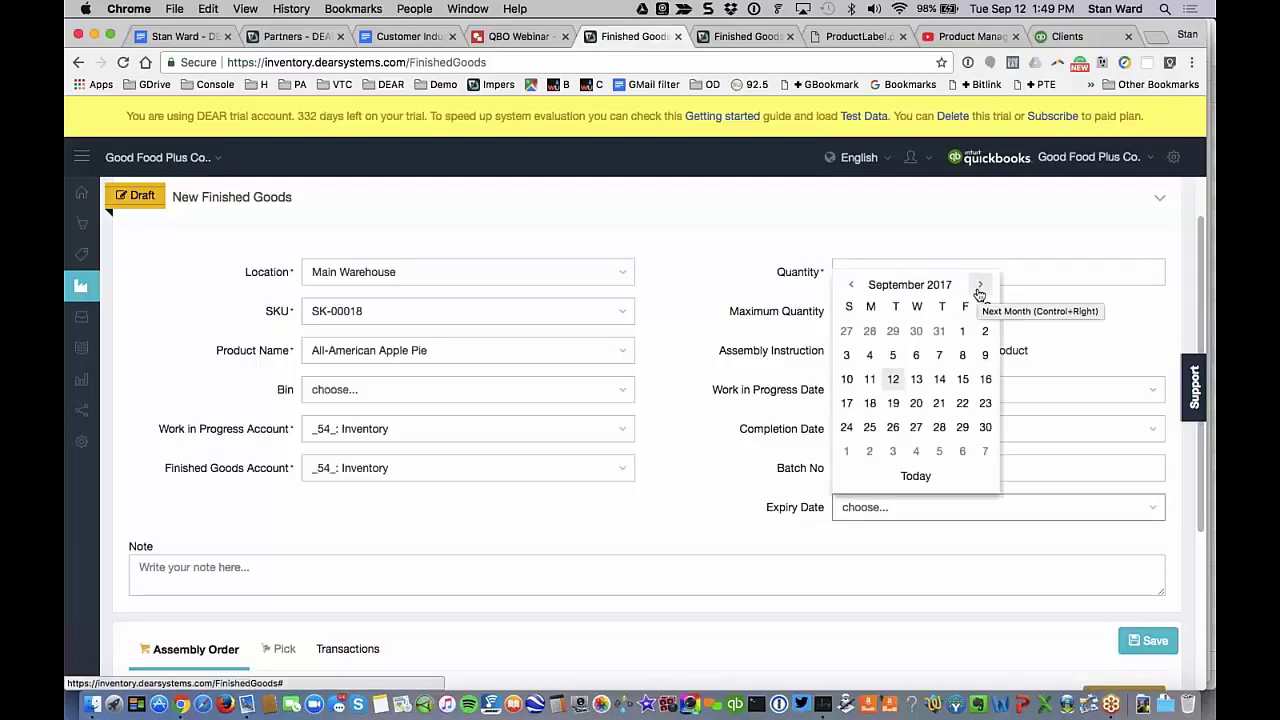
pyautogui.click(980, 287)
pyautogui.click(980, 287)
pyautogui.click(980, 287)
pyautogui.click(980, 287)
pyautogui.click(980, 287)
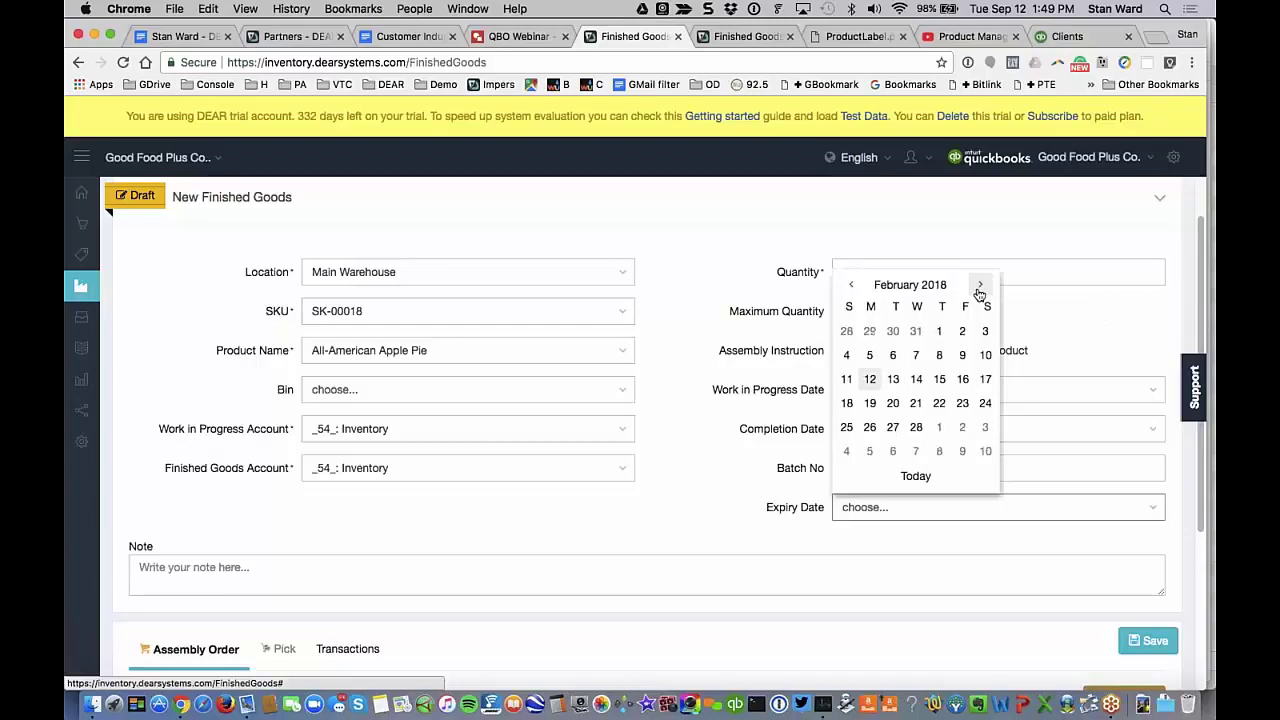
pyautogui.click(980, 287)
pyautogui.click(870, 379)
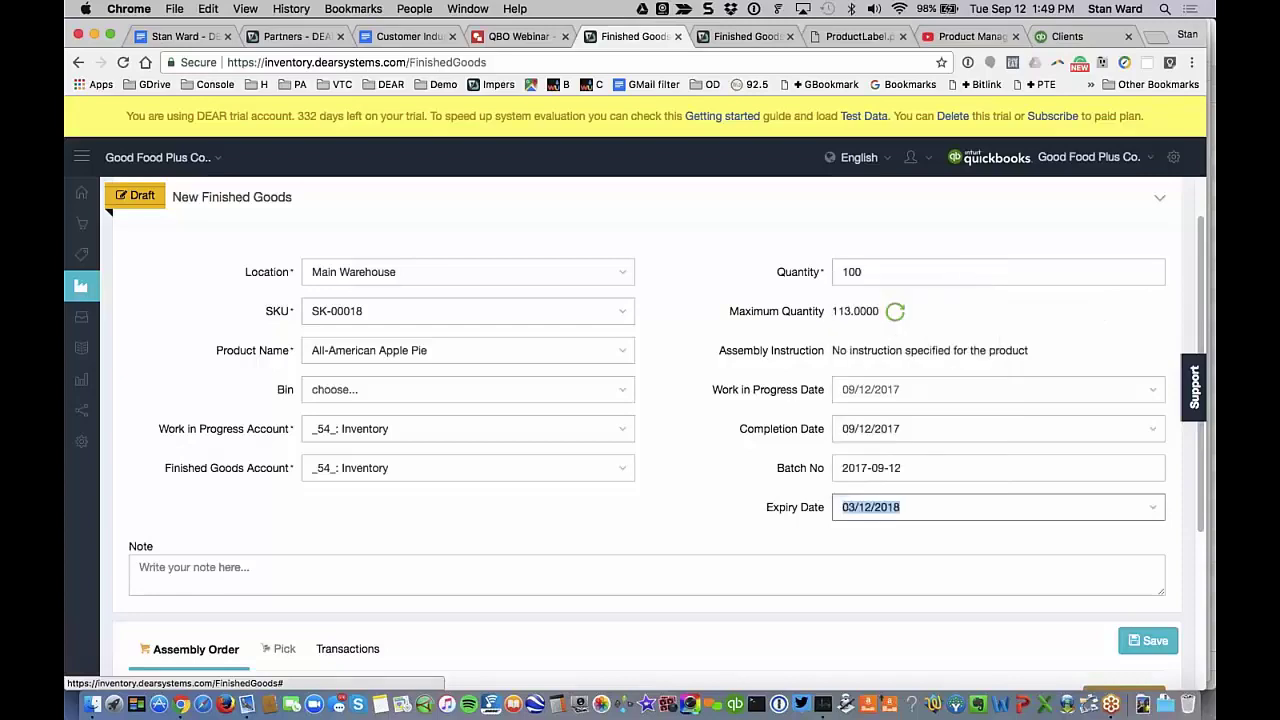
# Load the bill of materials into the assembly order for the pies
pyautogui.scroll(-1, 640, 420)
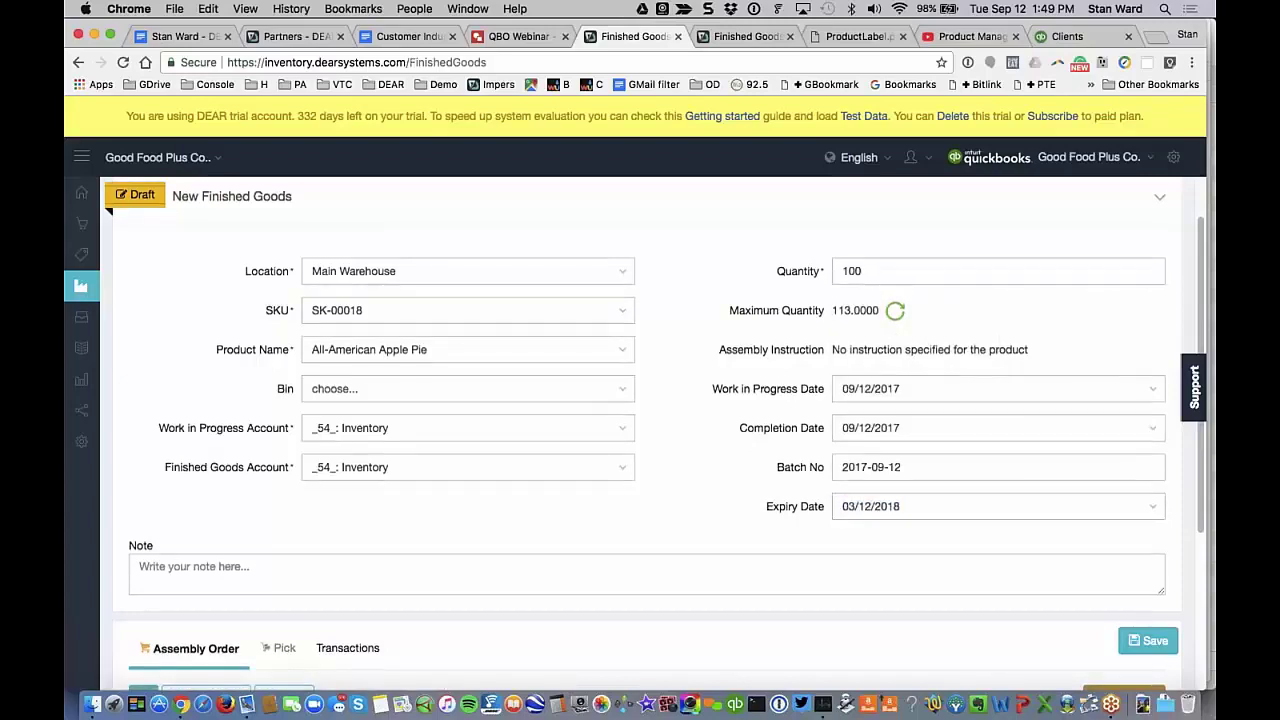
pyautogui.scroll(-5, 446, 446)
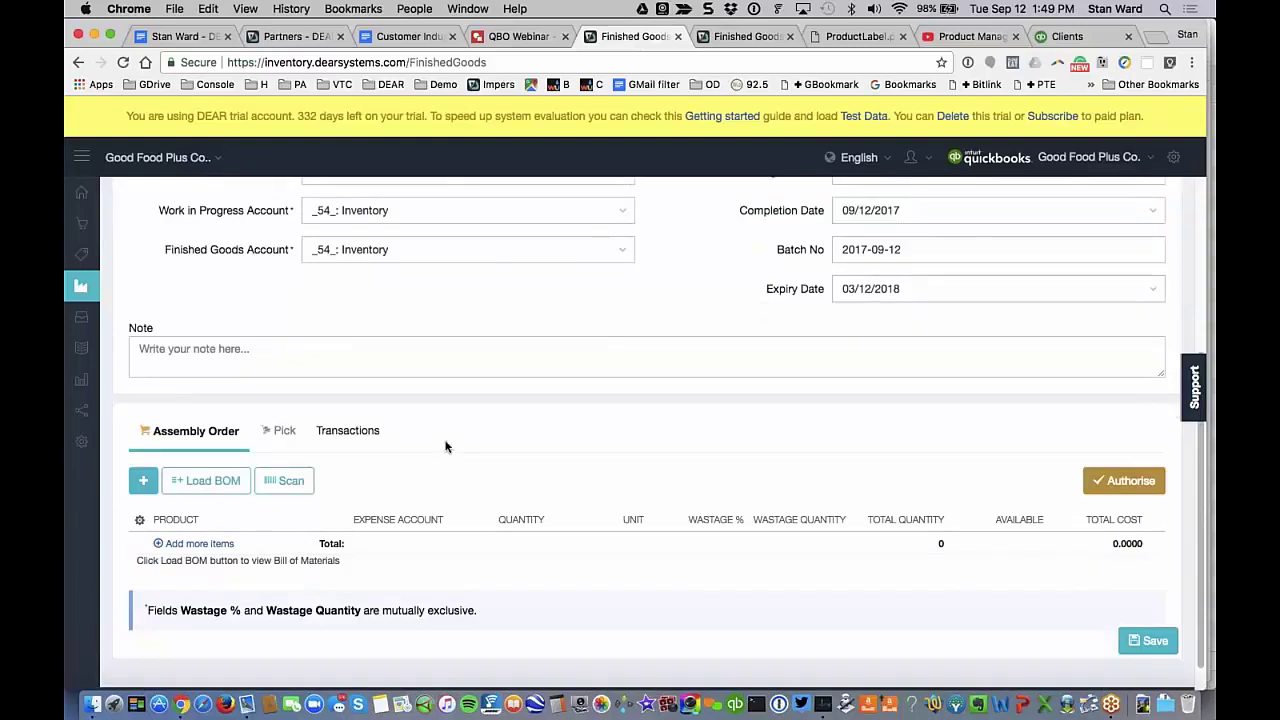
pyautogui.scroll(-1, 446, 446)
pyautogui.click(213, 449)
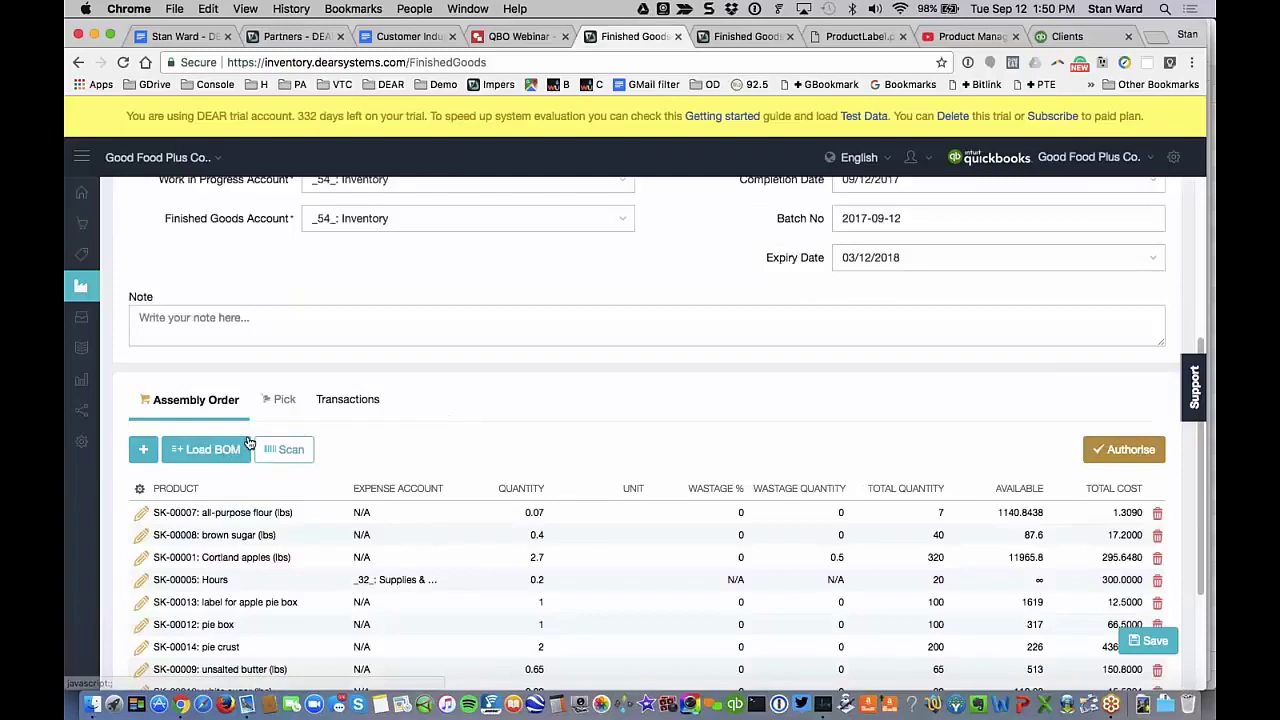
# Review the quantities, wastage, available stock and costs of the components in the assembly order
pyautogui.scroll(-3, 416, 481)
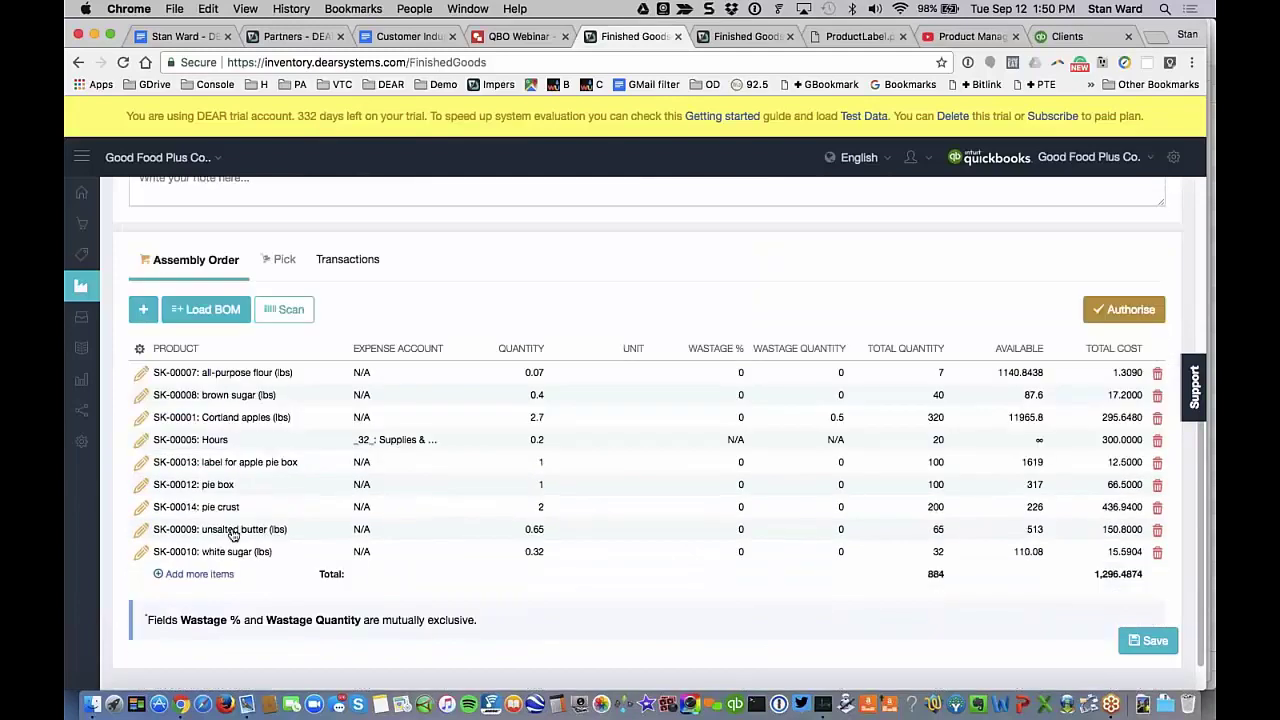
pyautogui.click(490, 484)
pyautogui.click(466, 383)
pyautogui.scroll(1, 1117, 563)
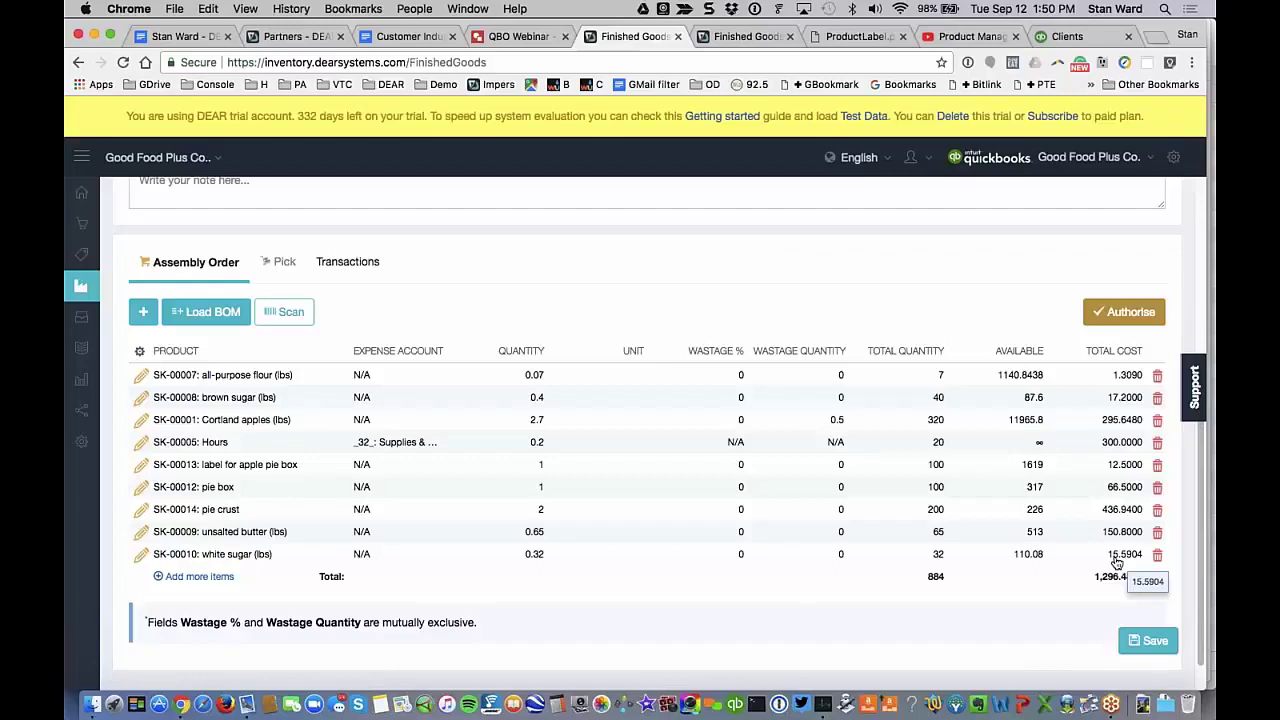
pyautogui.scroll(2, 1117, 563)
pyautogui.scroll(-3, 1117, 563)
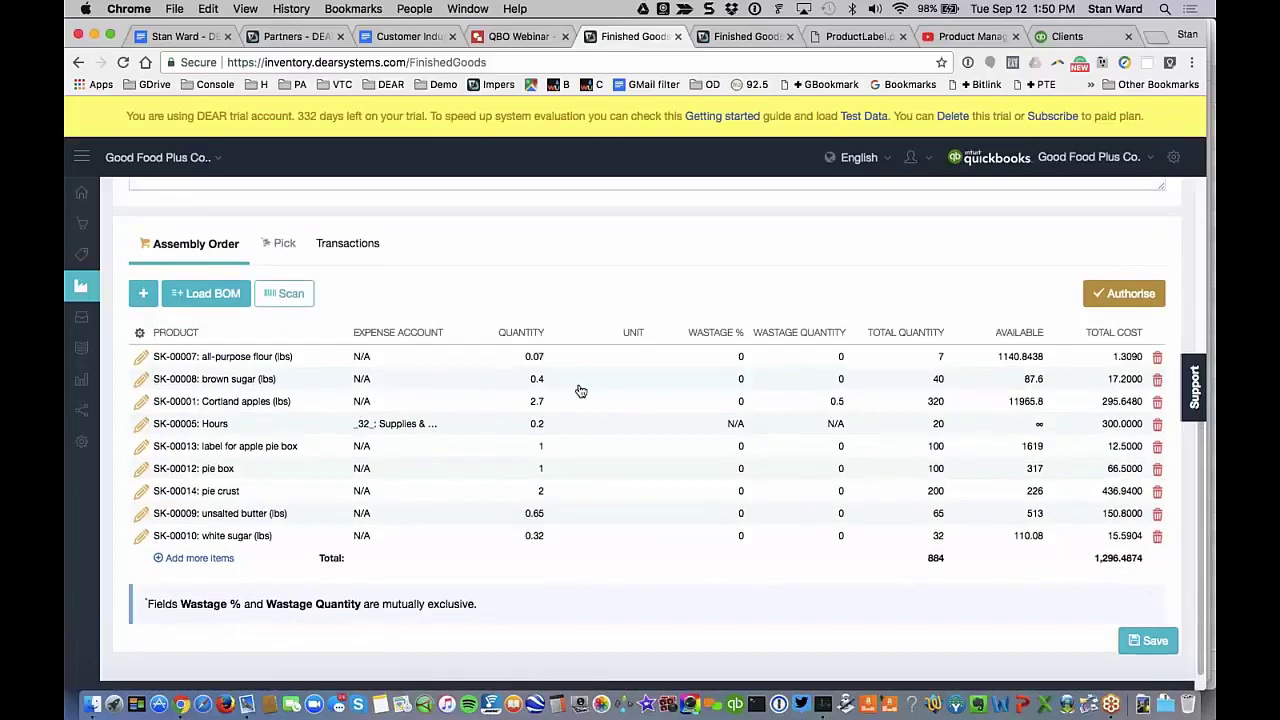
pyautogui.scroll(1, 580, 390)
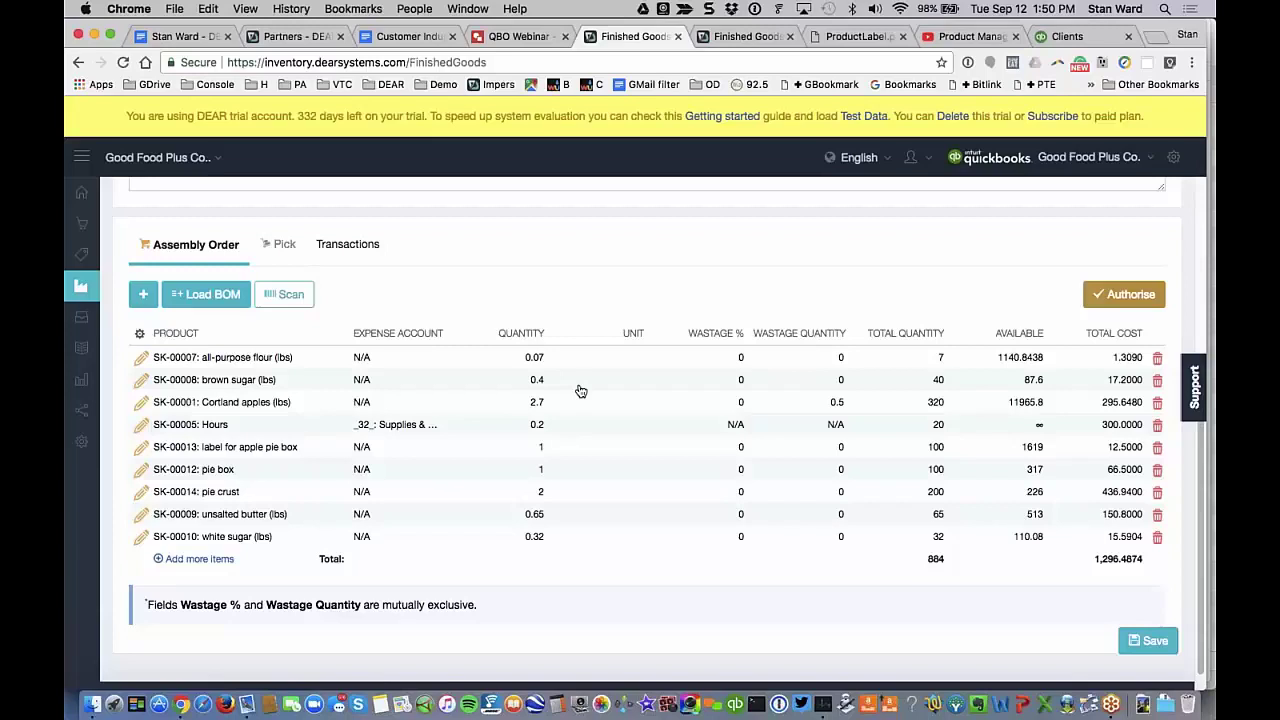
pyautogui.scroll(2, 580, 390)
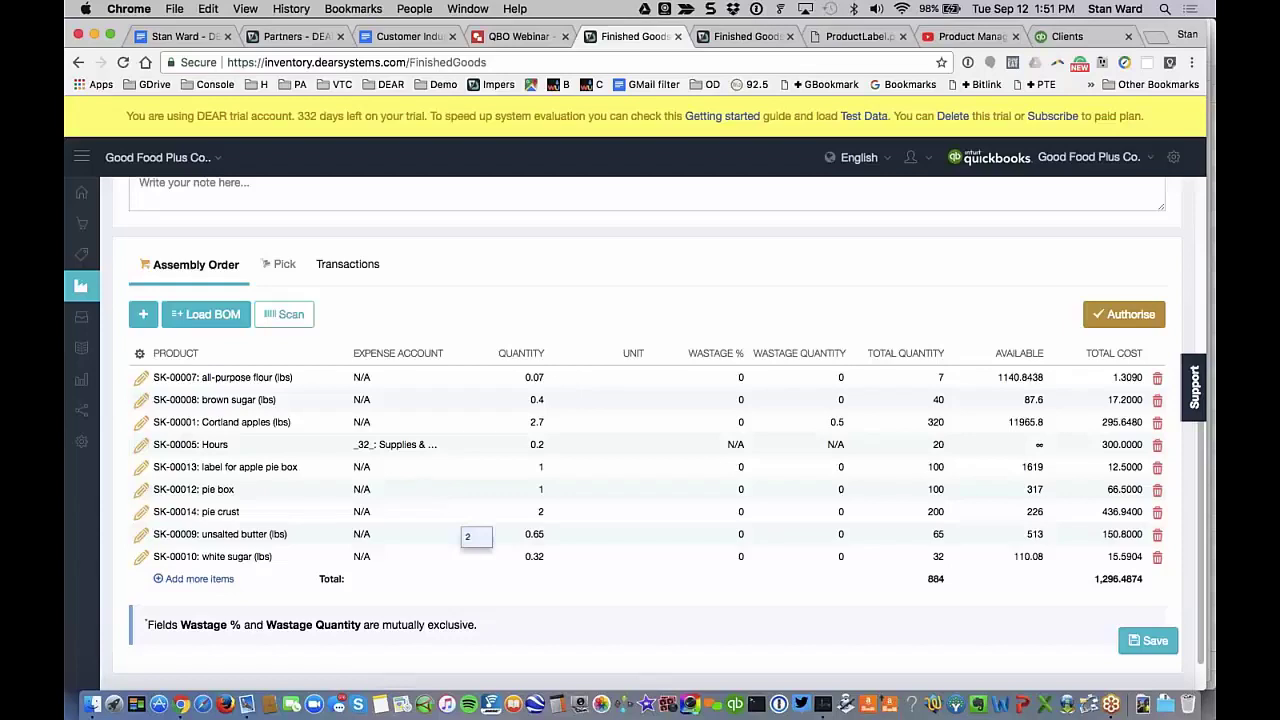
pyautogui.scroll(2, 640, 450)
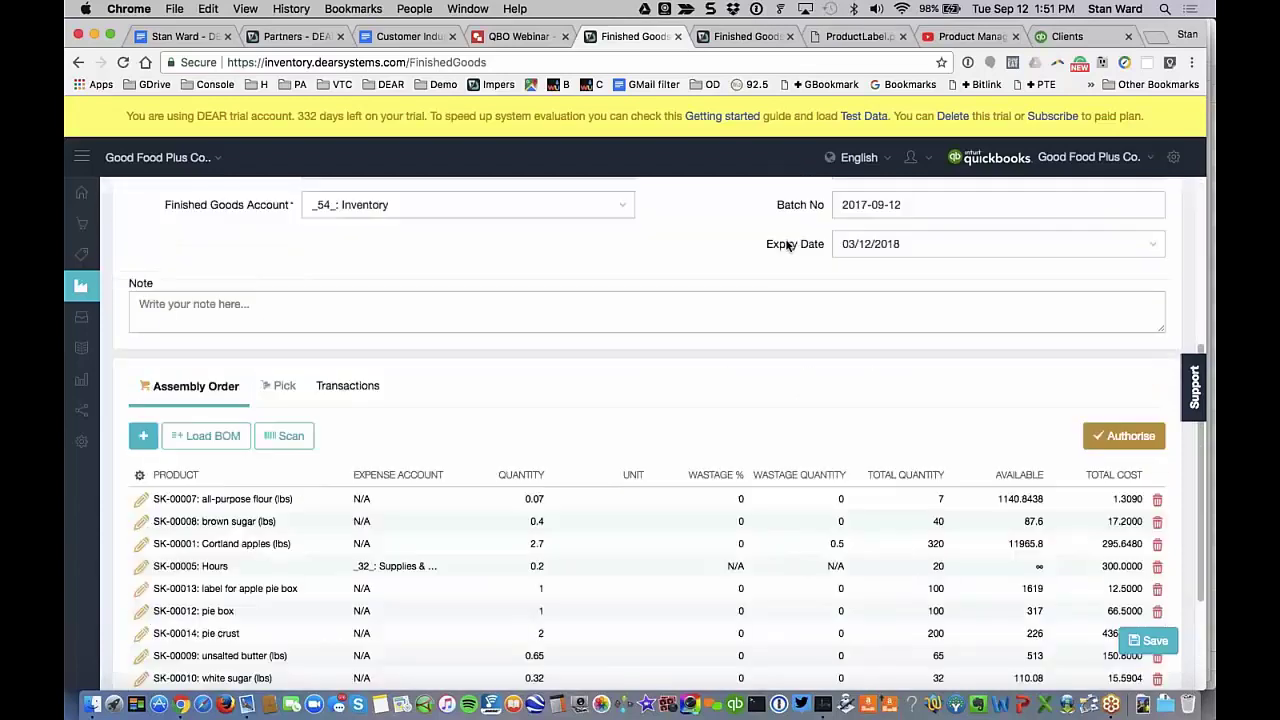
# Save the finished goods task and authorise its assembly order
pyautogui.scroll(-1, 789, 246)
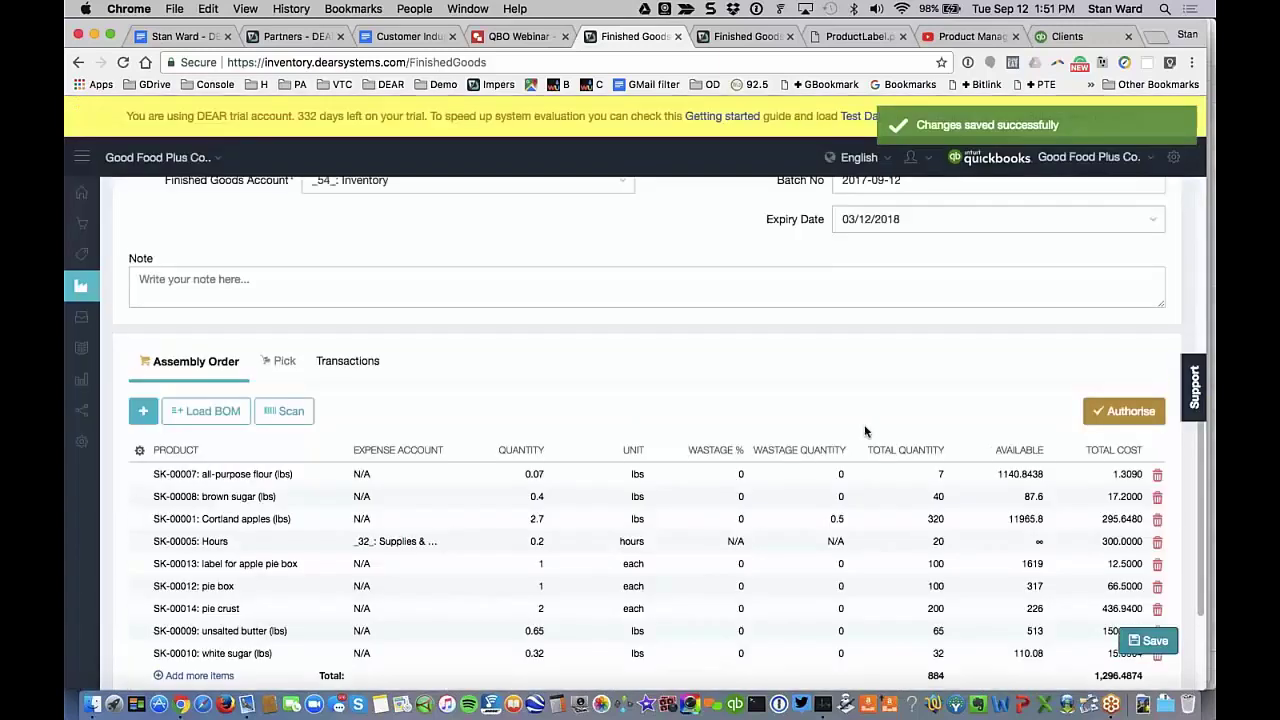
pyautogui.scroll(5, 864, 424)
pyautogui.scroll(-6, 108, 271)
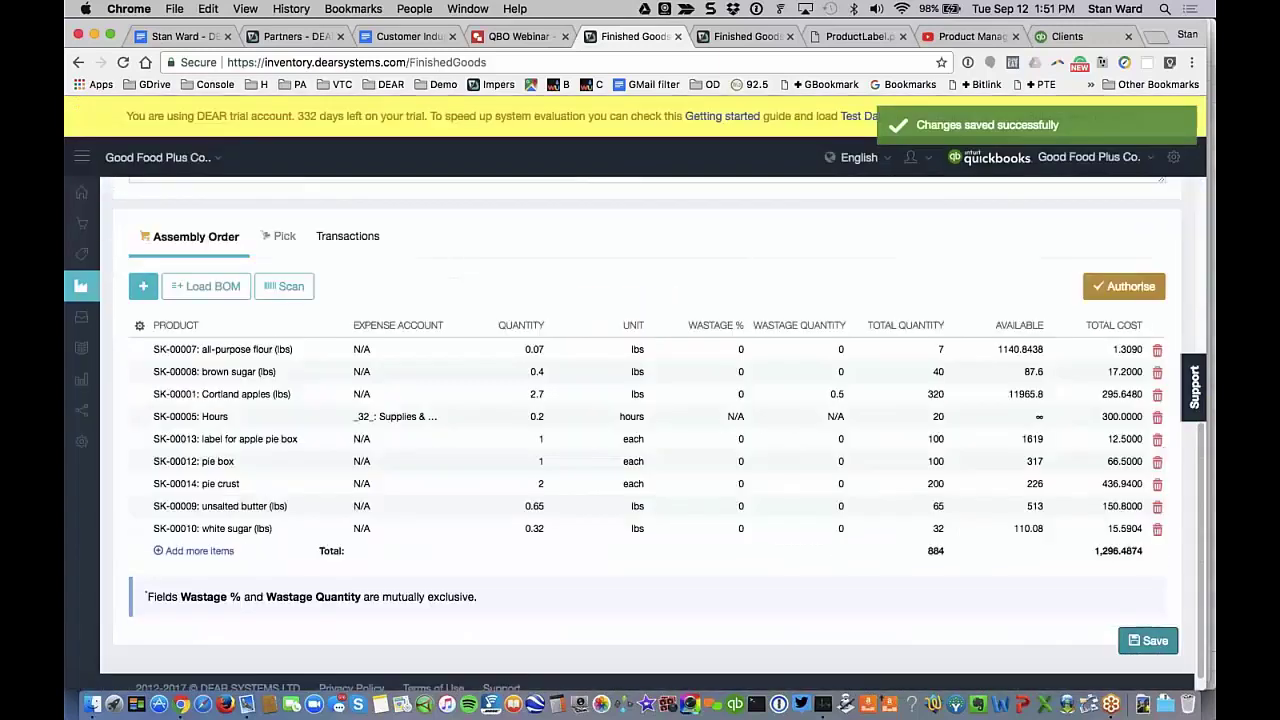
pyautogui.scroll(1, 1104, 372)
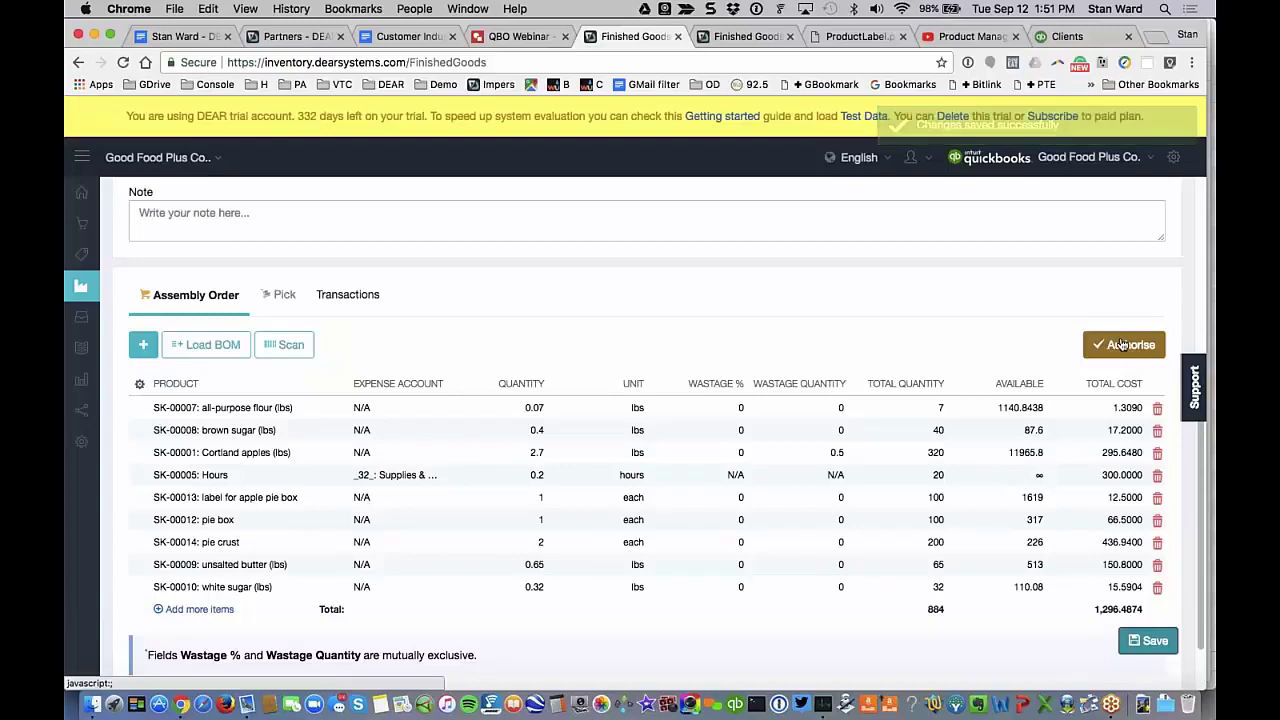
pyautogui.click(1122, 344)
pyautogui.click(1122, 344)
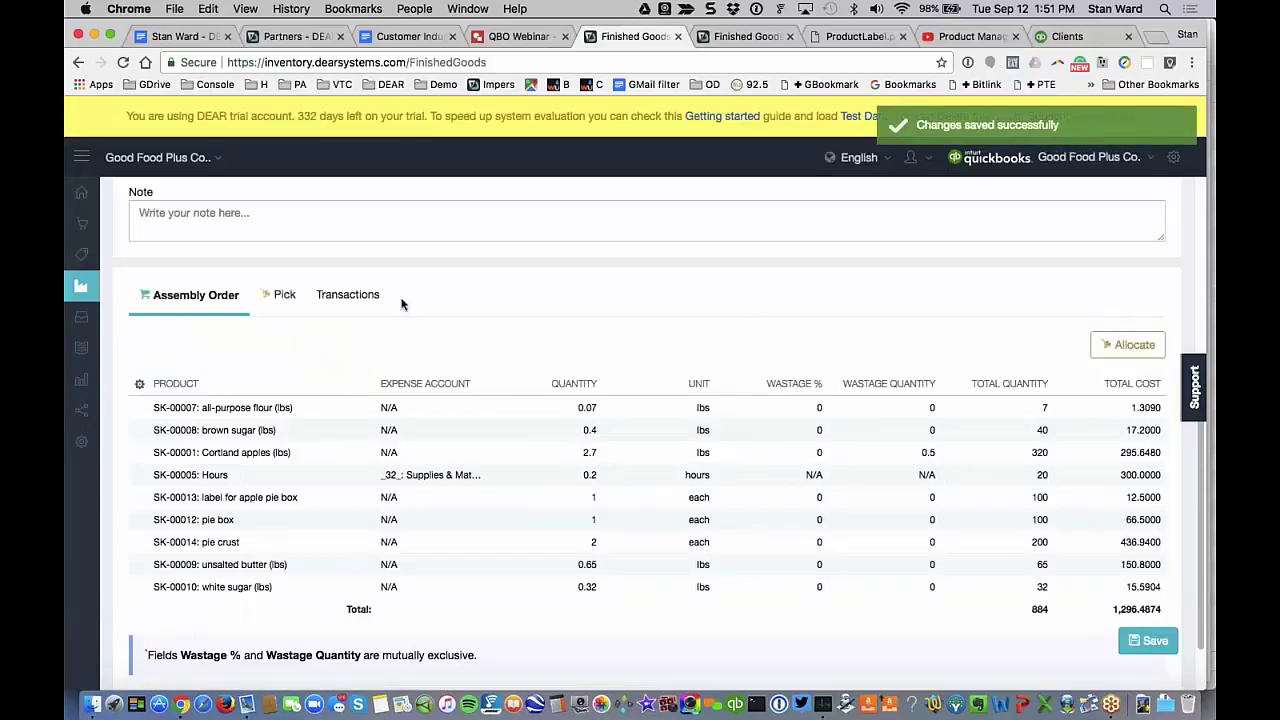
# Fill the assembly's pick list by automatically picking the component stock
pyautogui.click(284, 302)
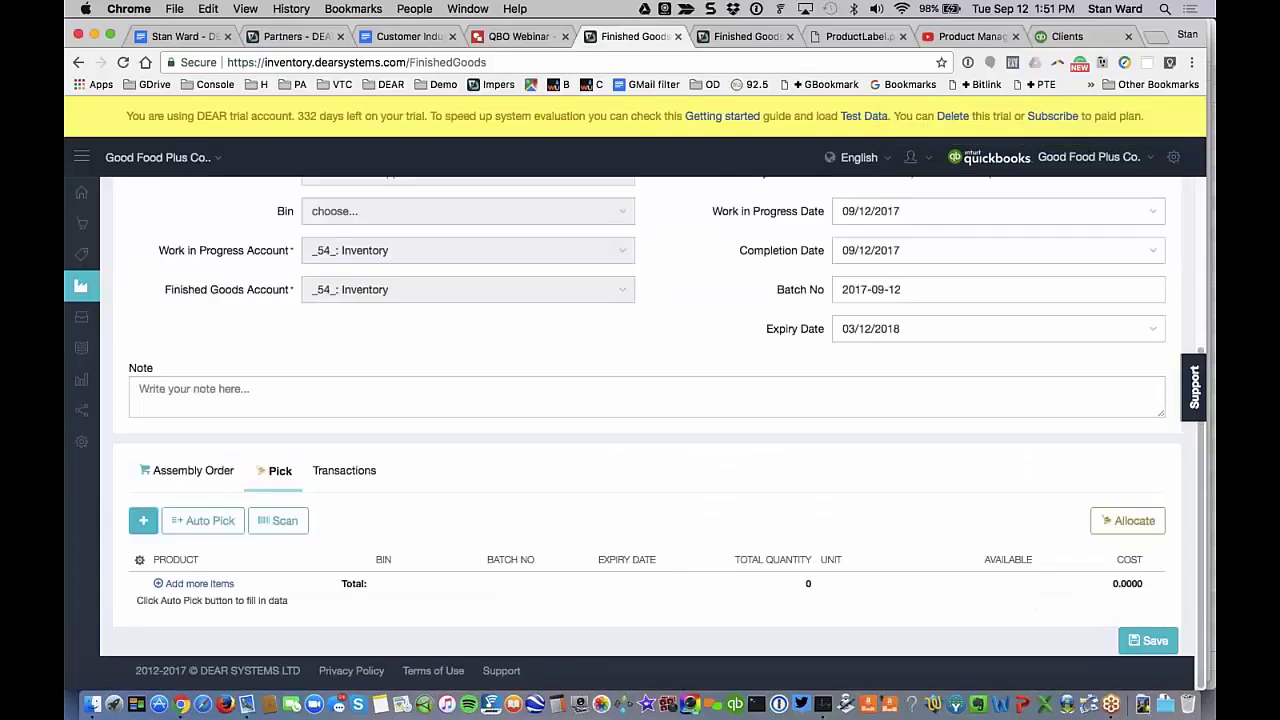
pyautogui.click(188, 471)
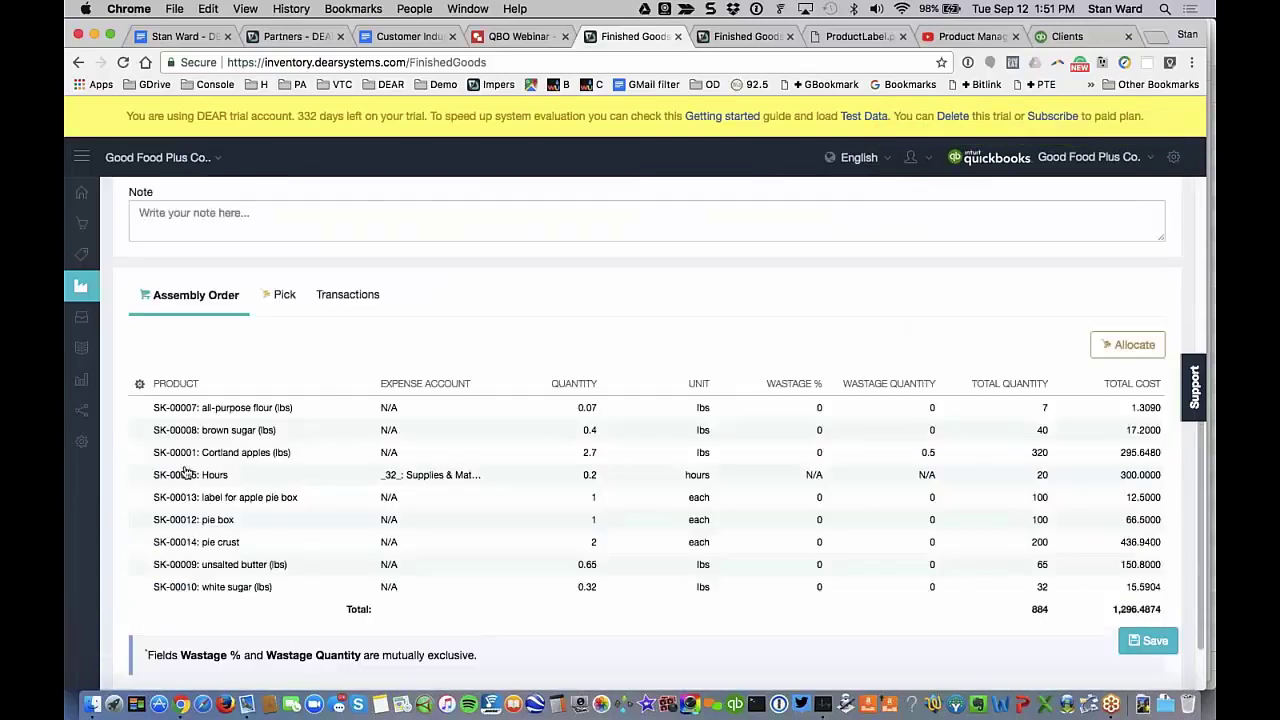
pyautogui.click(284, 294)
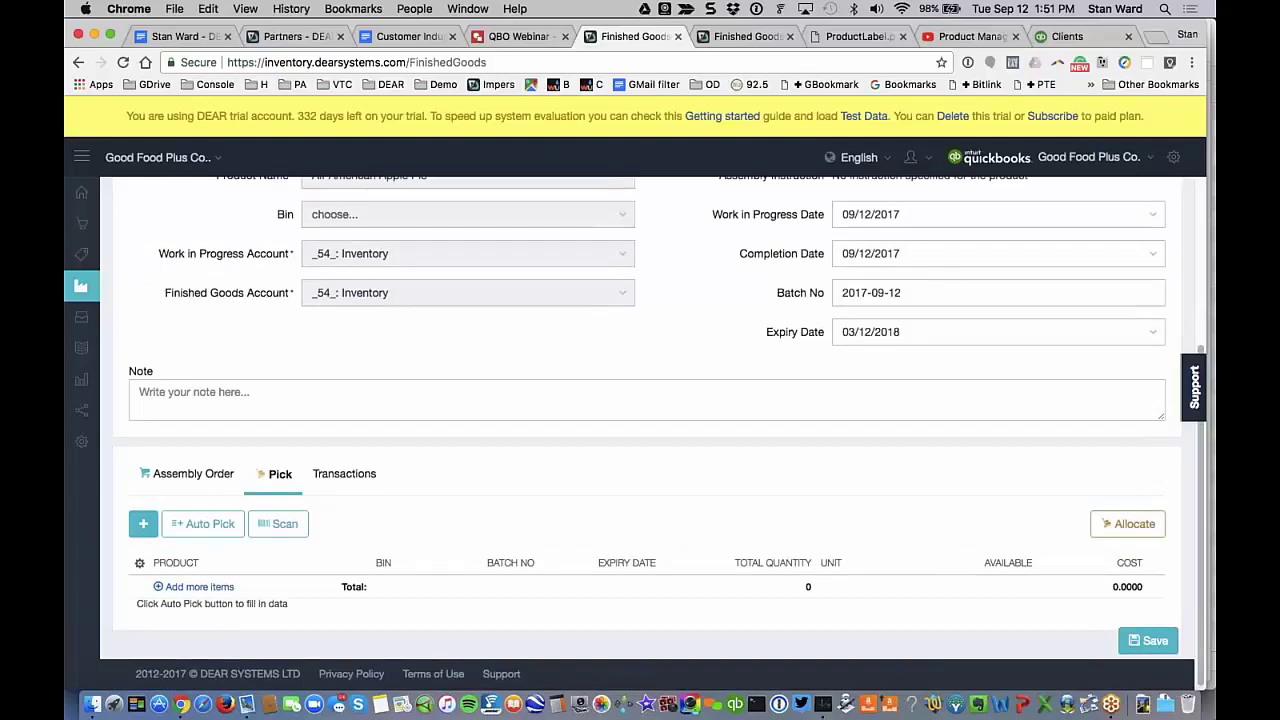
pyautogui.click(202, 530)
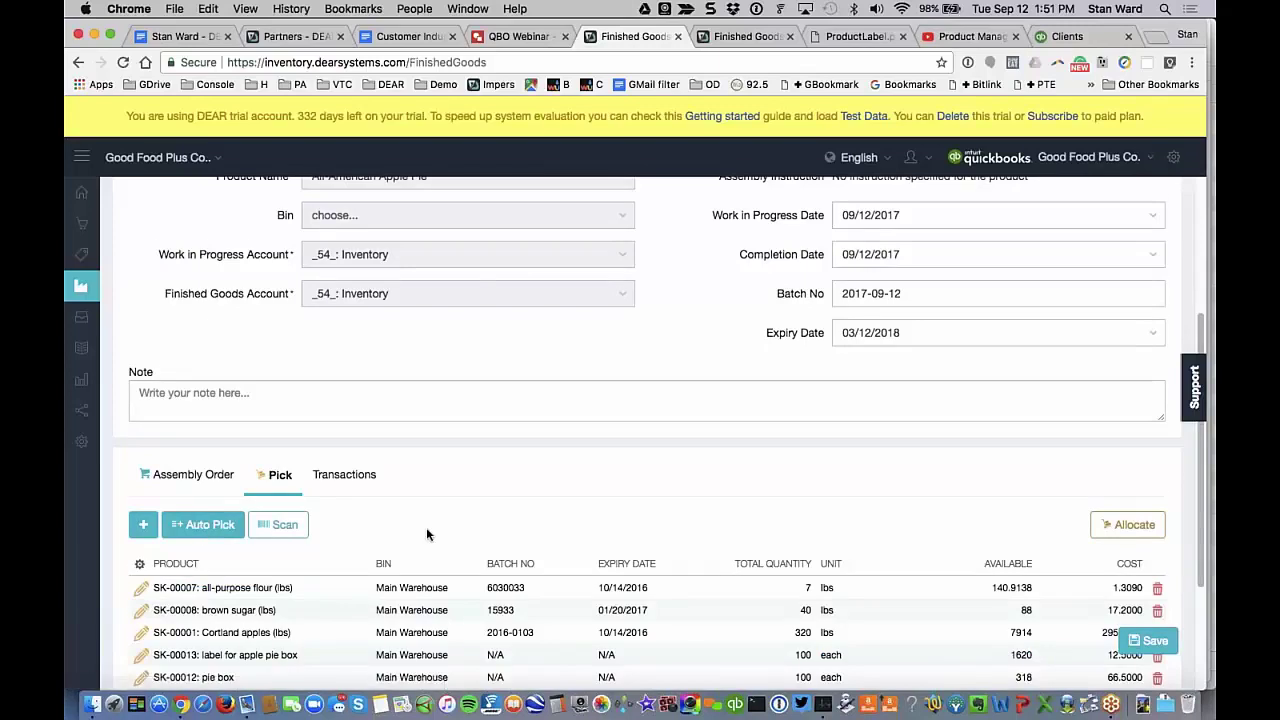
# Check which alternative batches are available for the all-purpose flour and the Cortland apples in the pick list
pyautogui.scroll(-5, 426, 535)
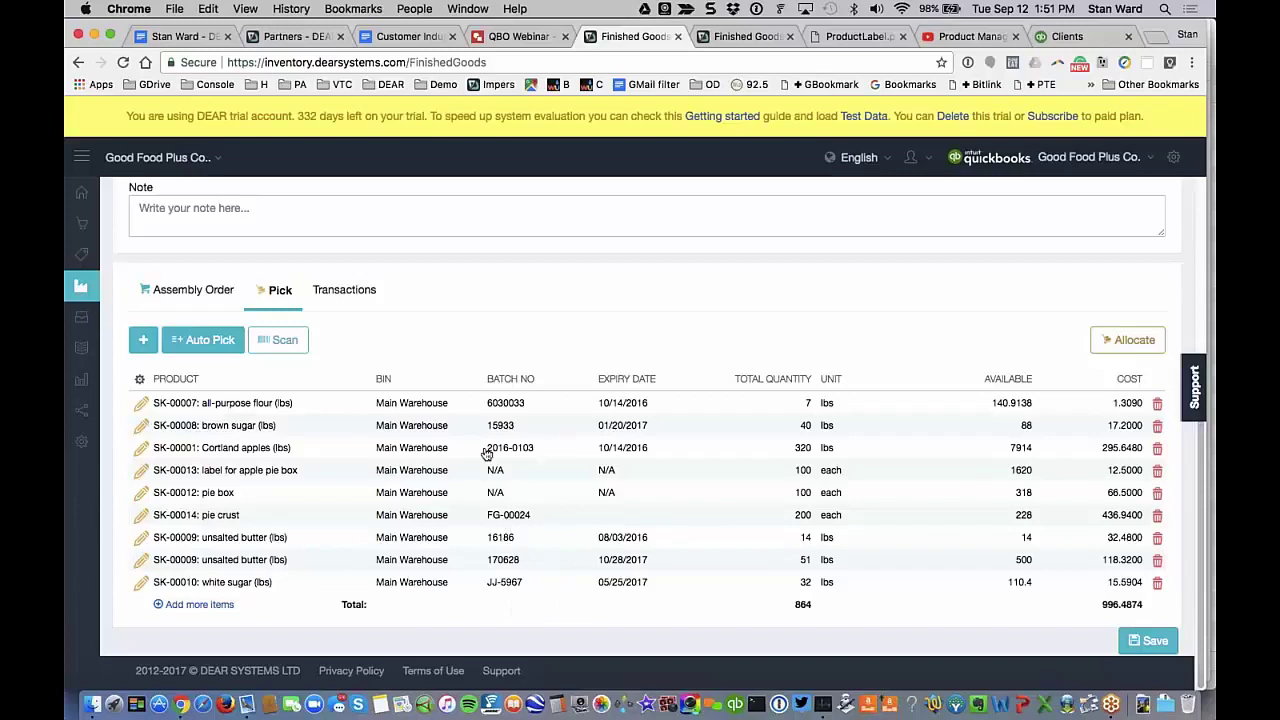
pyautogui.click(512, 403)
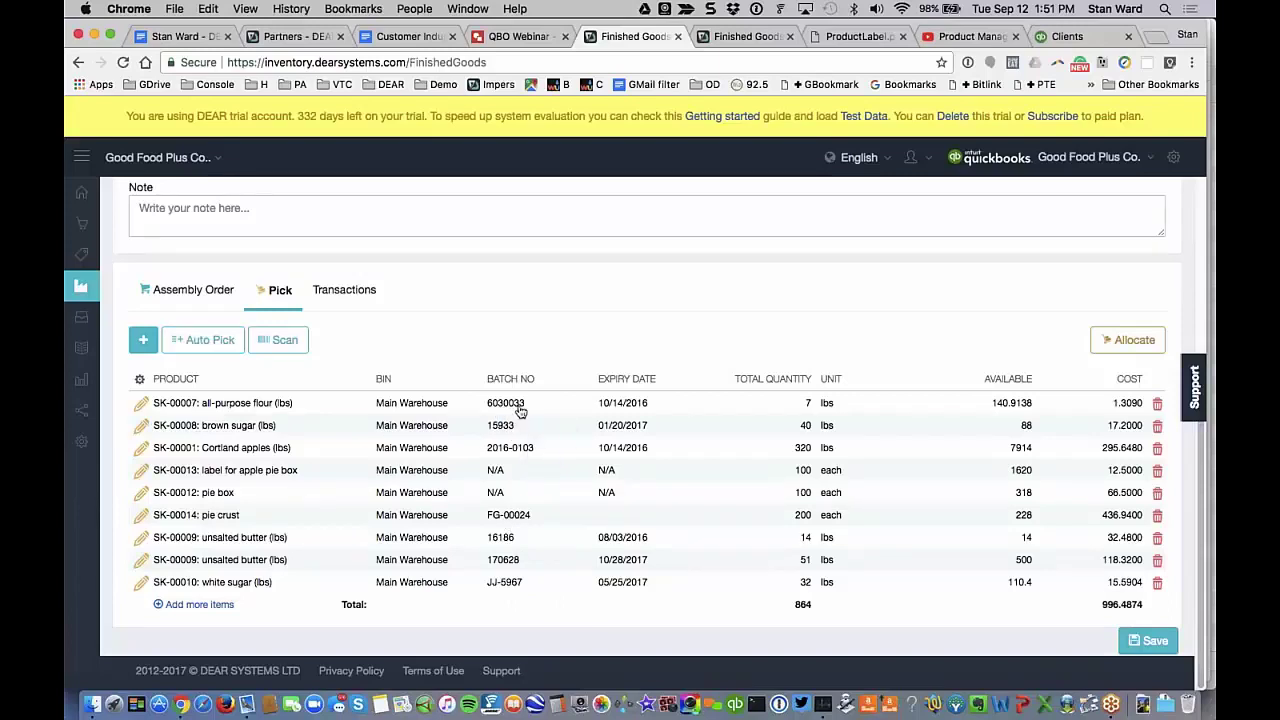
pyautogui.click(580, 410)
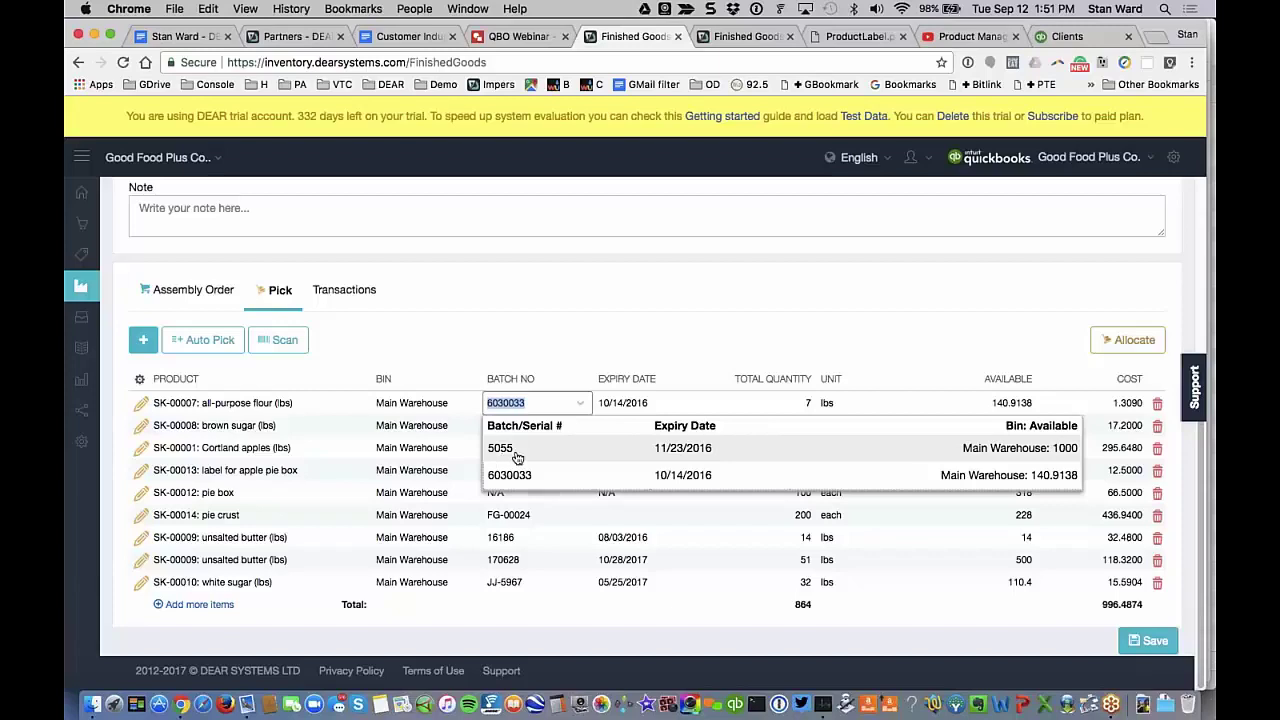
pyautogui.click(578, 310)
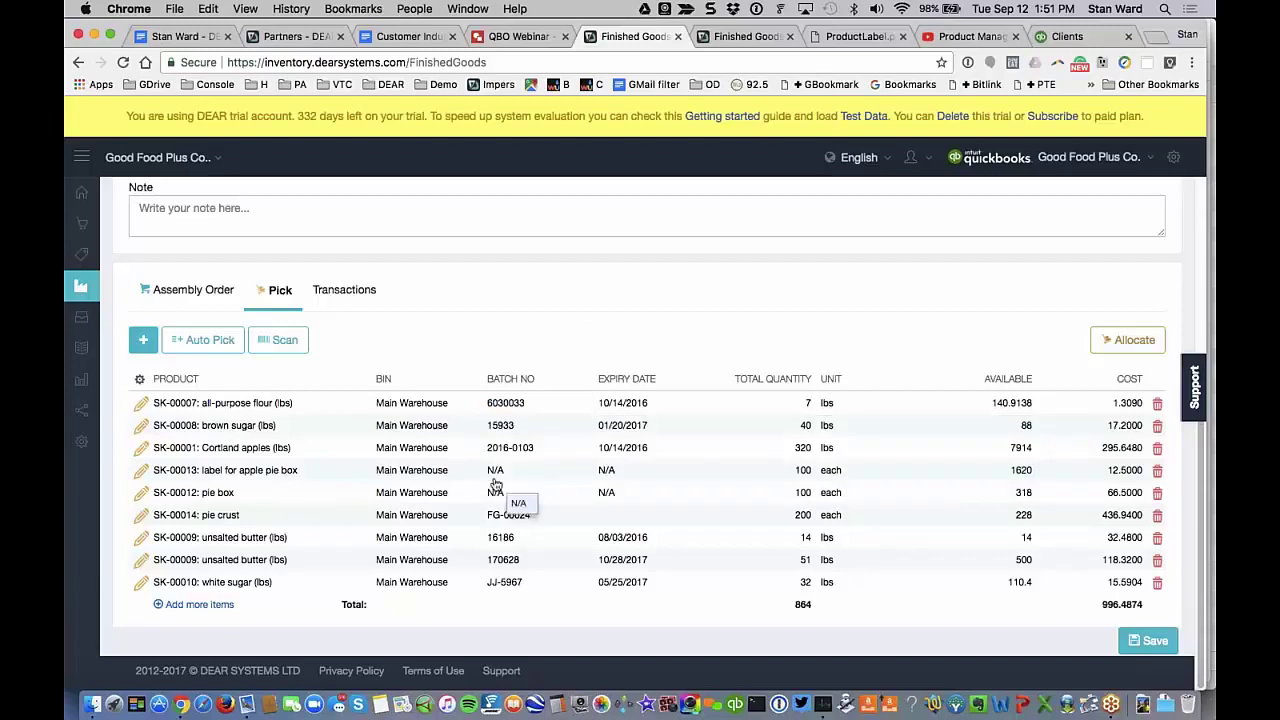
pyautogui.click(570, 449)
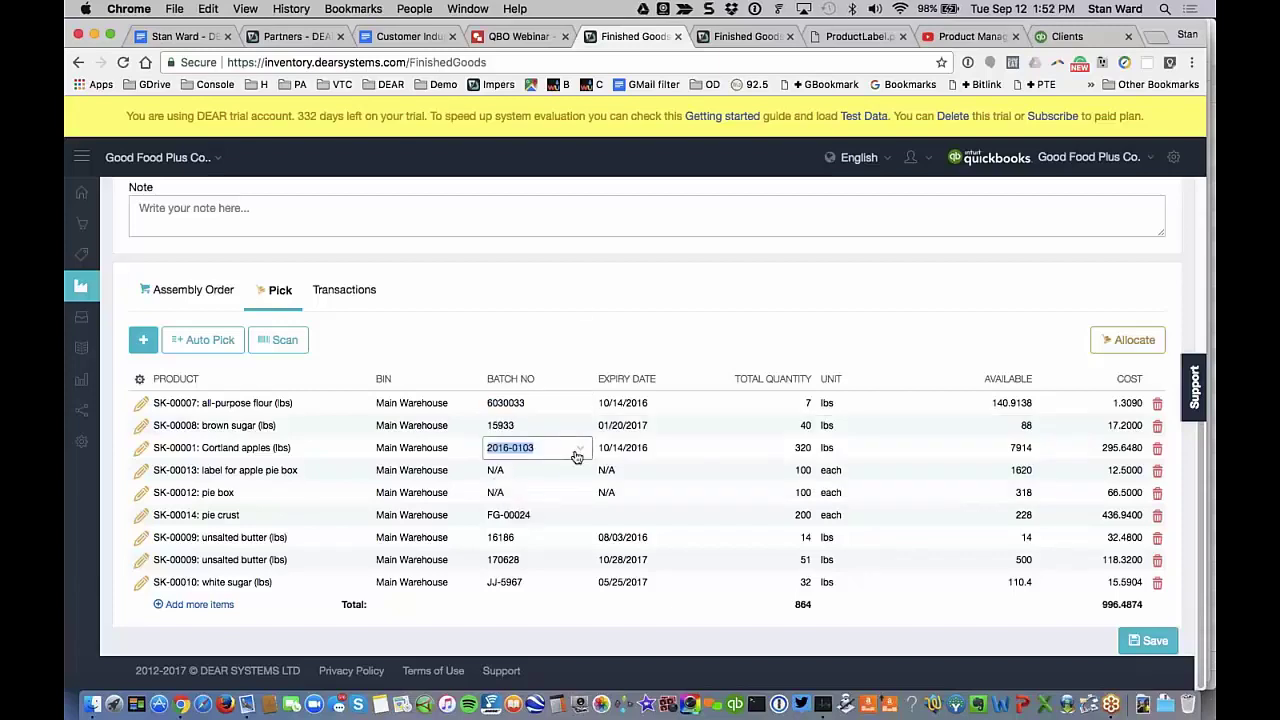
pyautogui.click(580, 456)
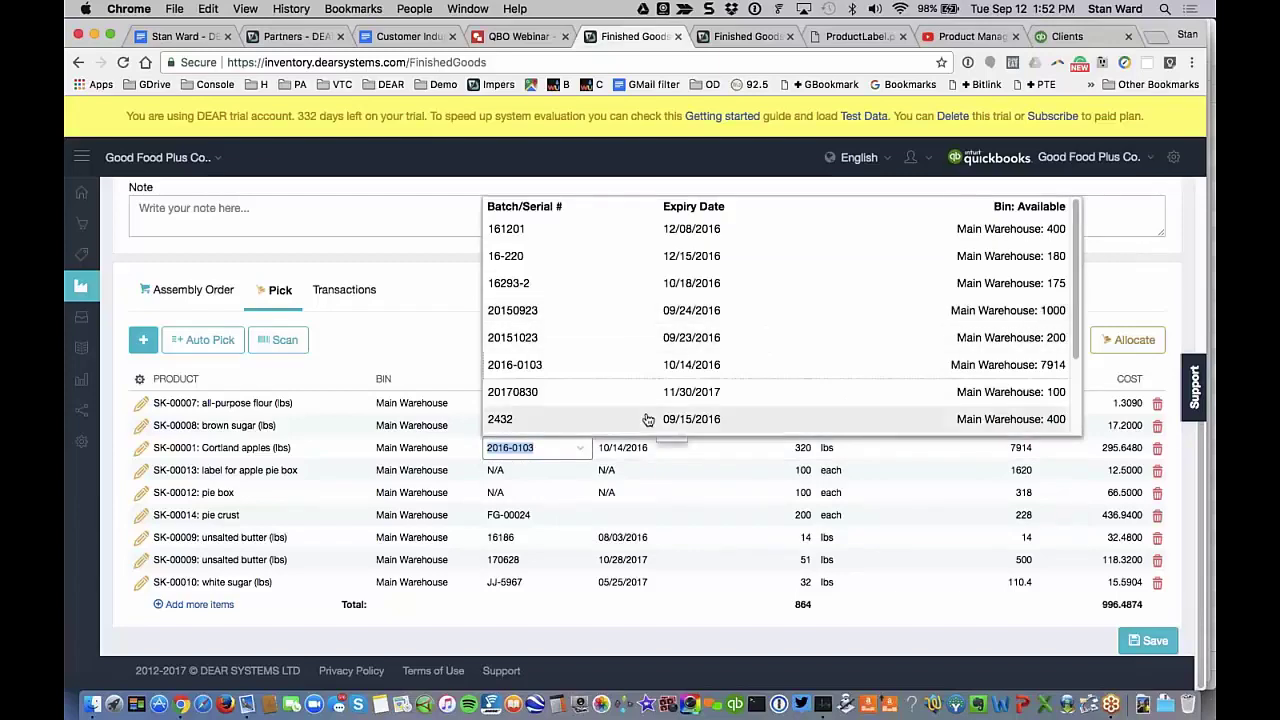
pyautogui.click(449, 300)
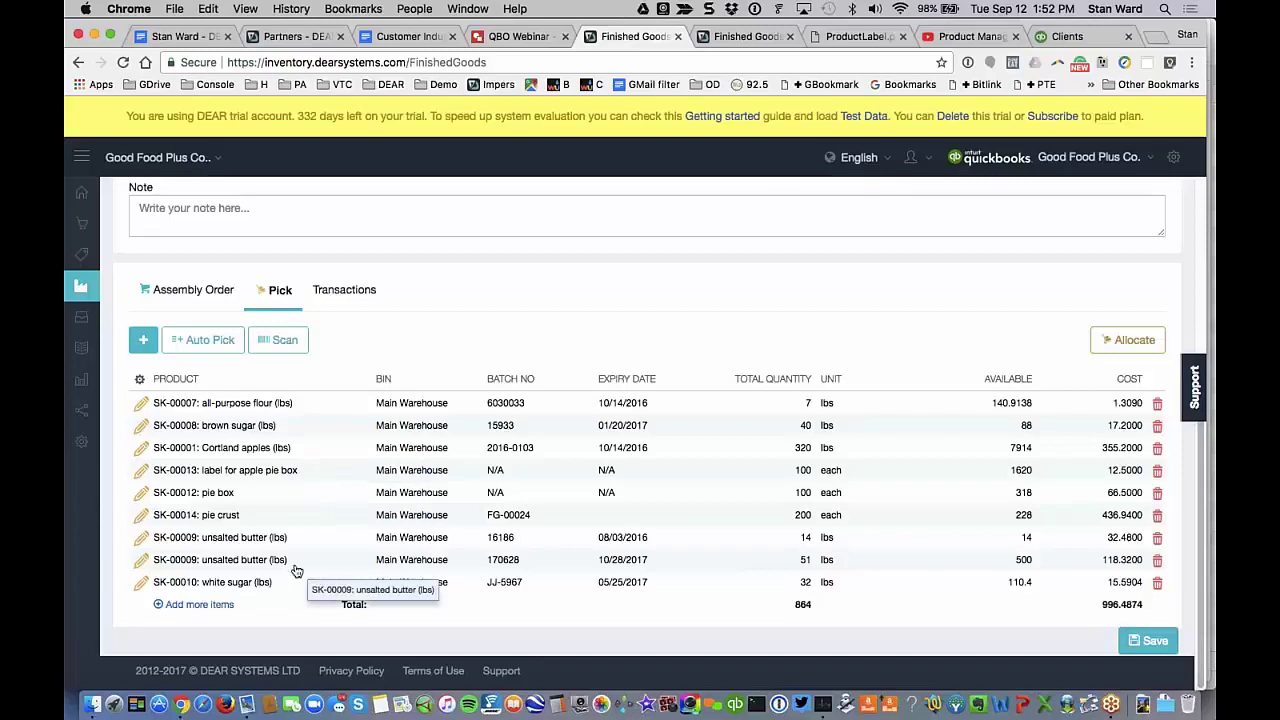
# Save the pick list and allocate the picked components to the apple pie assembly
pyautogui.scroll(1, 296, 571)
pyautogui.scroll(2, 296, 571)
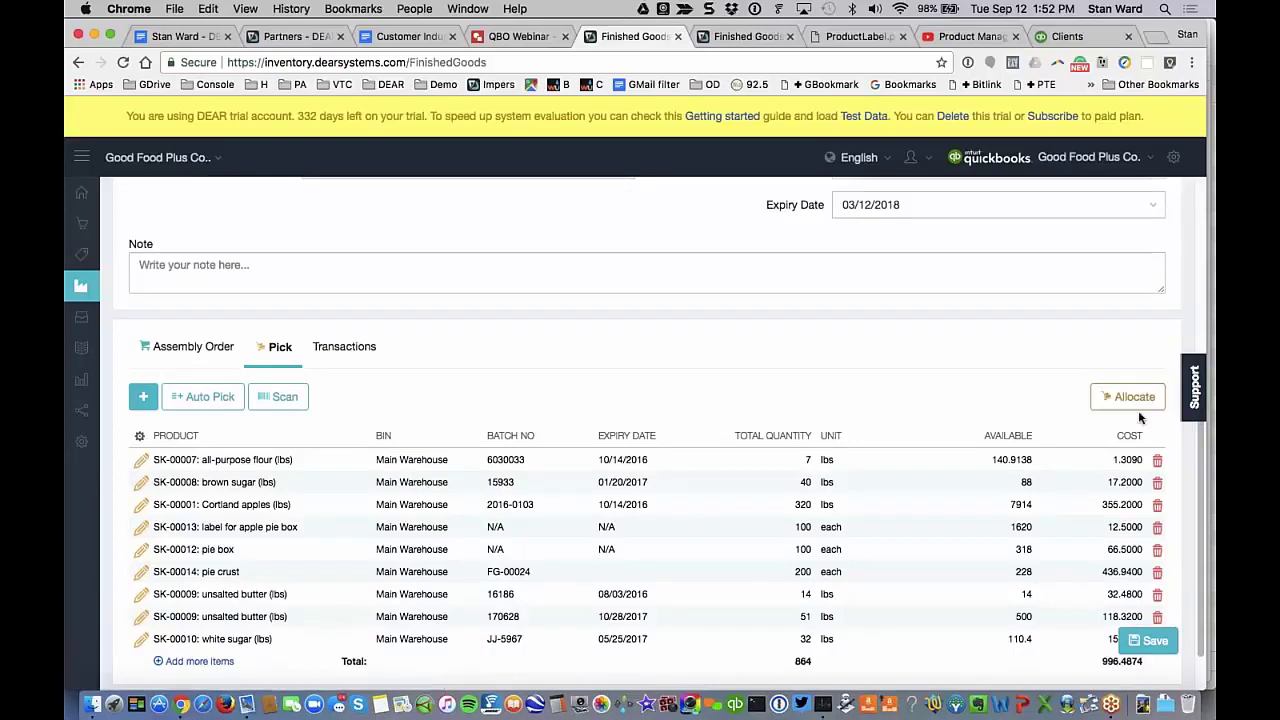
pyautogui.click(1150, 640)
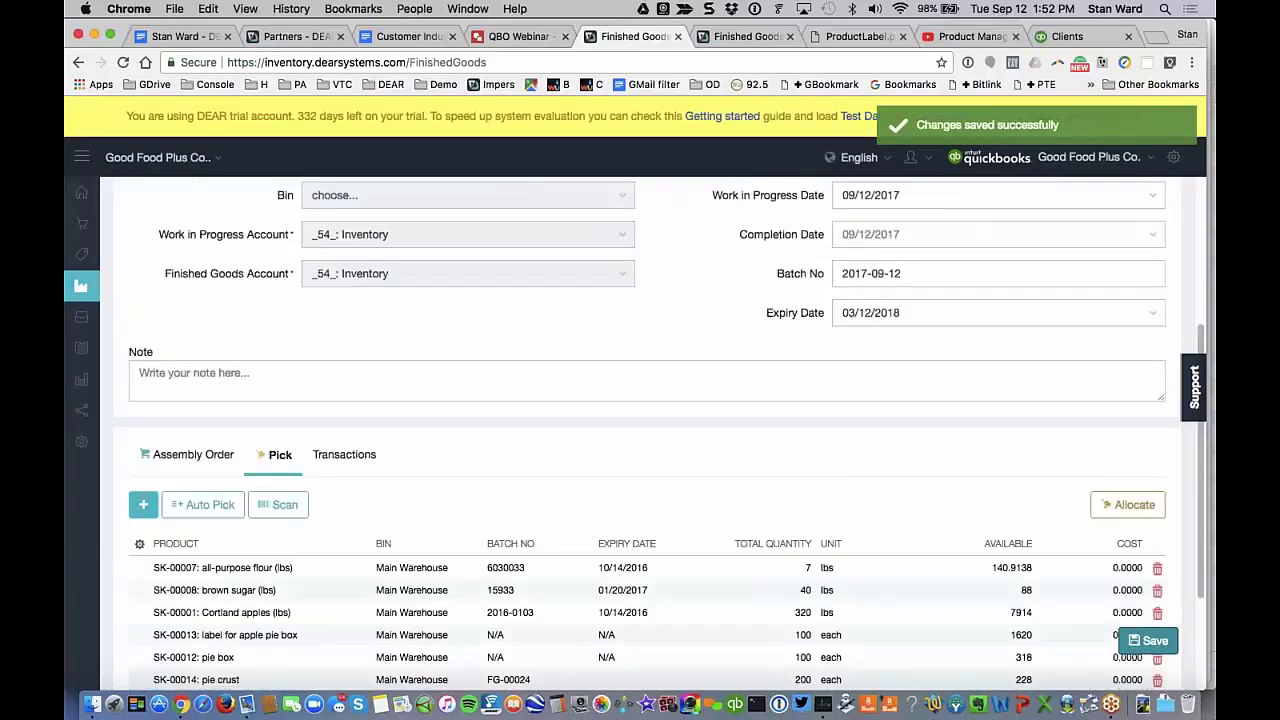
pyautogui.scroll(-2, 1128, 442)
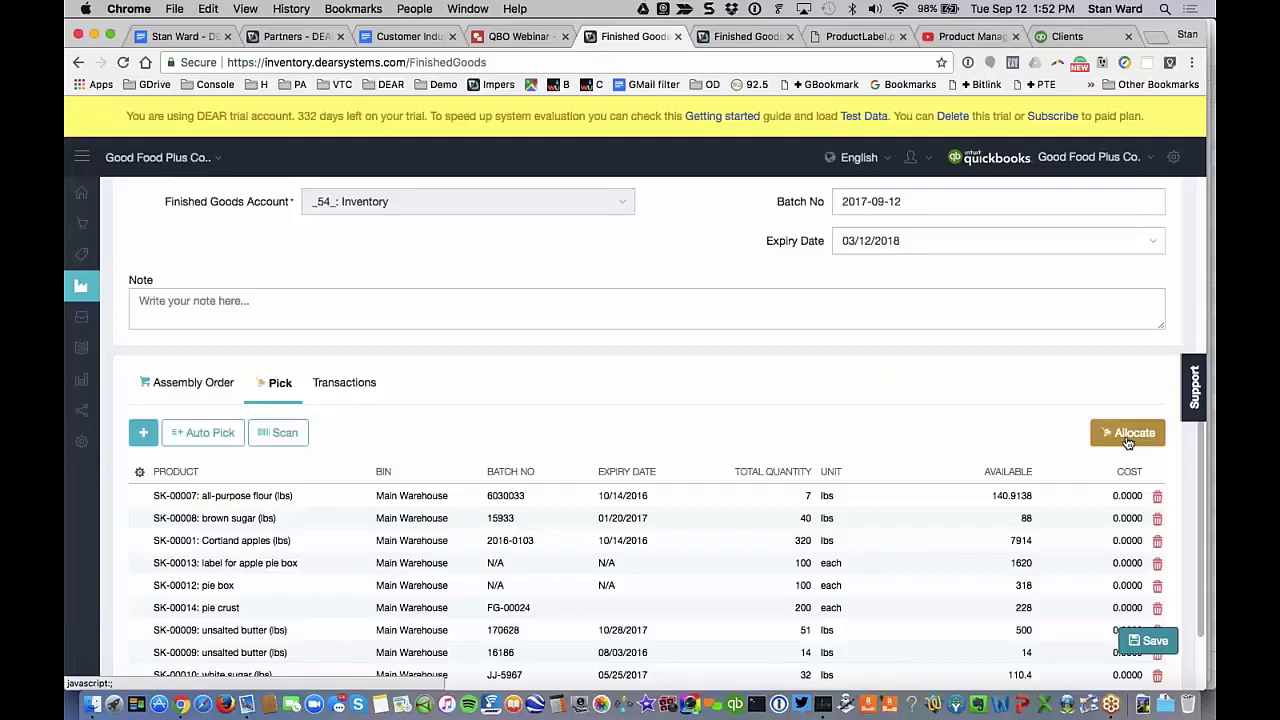
pyautogui.click(1128, 436)
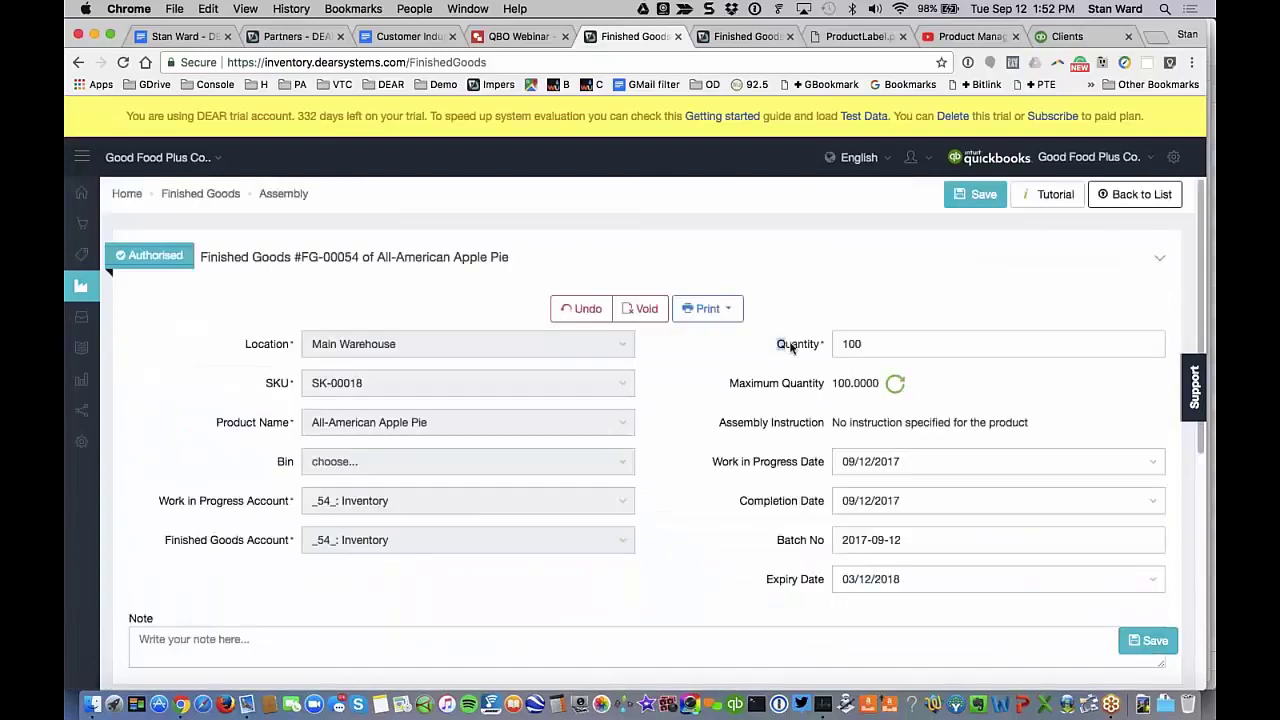
pyautogui.moveTo(791, 346); pyautogui.dragTo(822, 350)
pyautogui.scroll(-2, 827, 498)
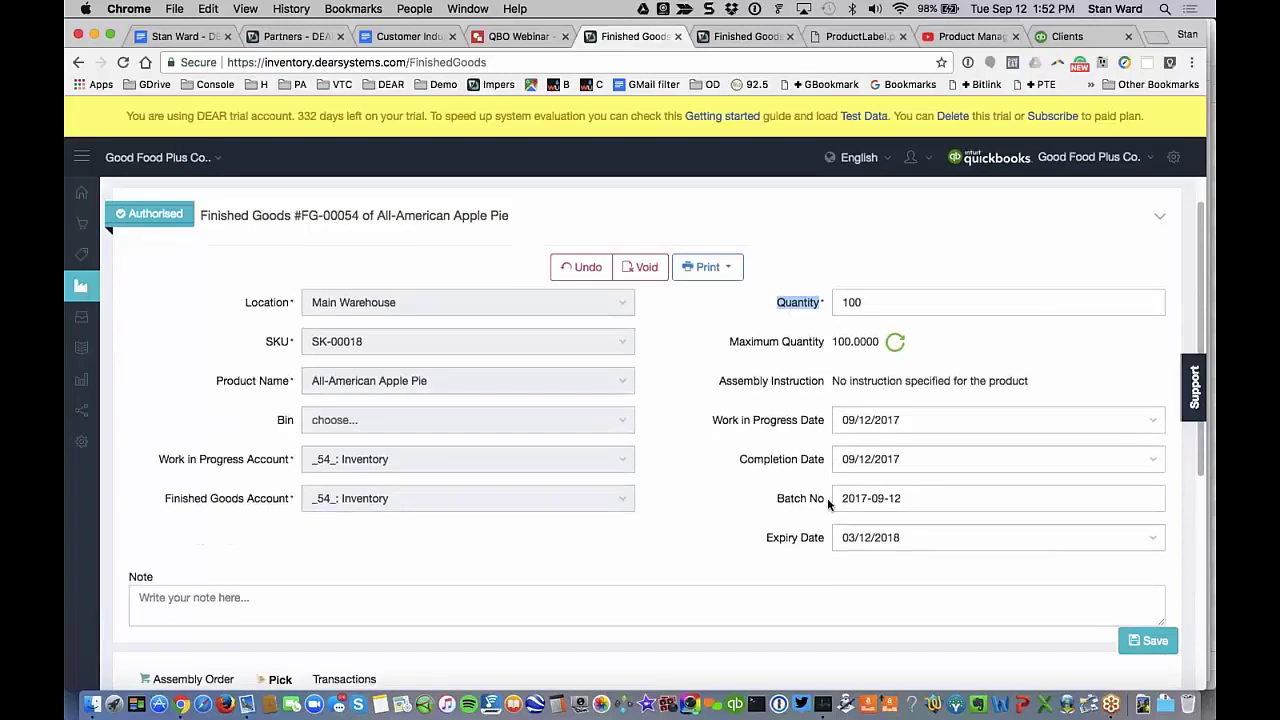
pyautogui.scroll(-8, 827, 498)
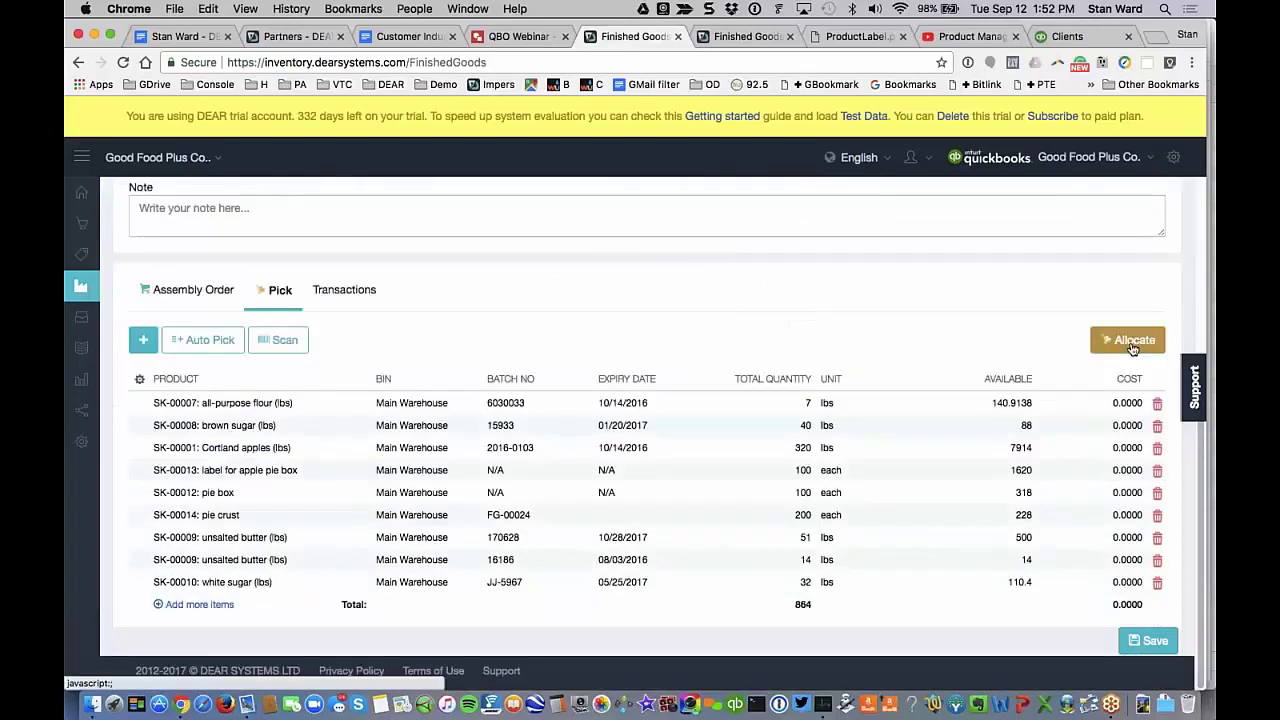
pyautogui.click(1133, 342)
pyautogui.click(1131, 341)
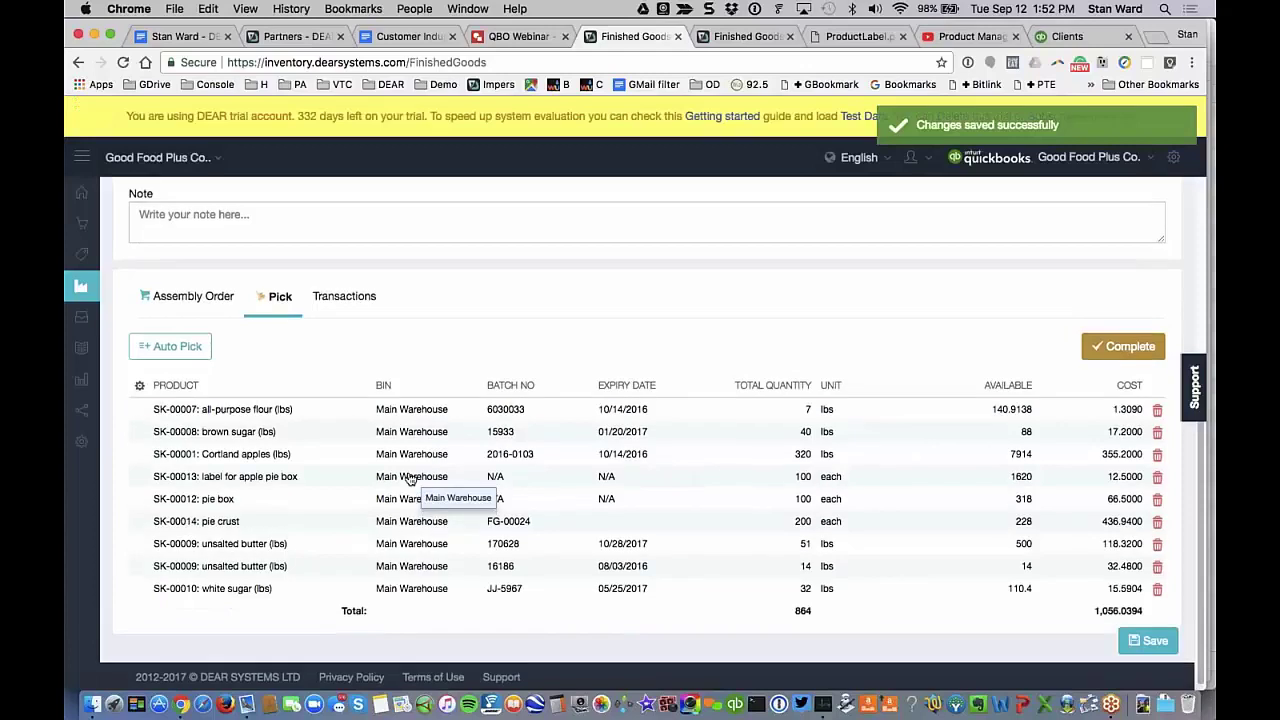
# Review the actual yield and dates of the work-in-progress assembly and mark it as complete
pyautogui.scroll(1, 409, 479)
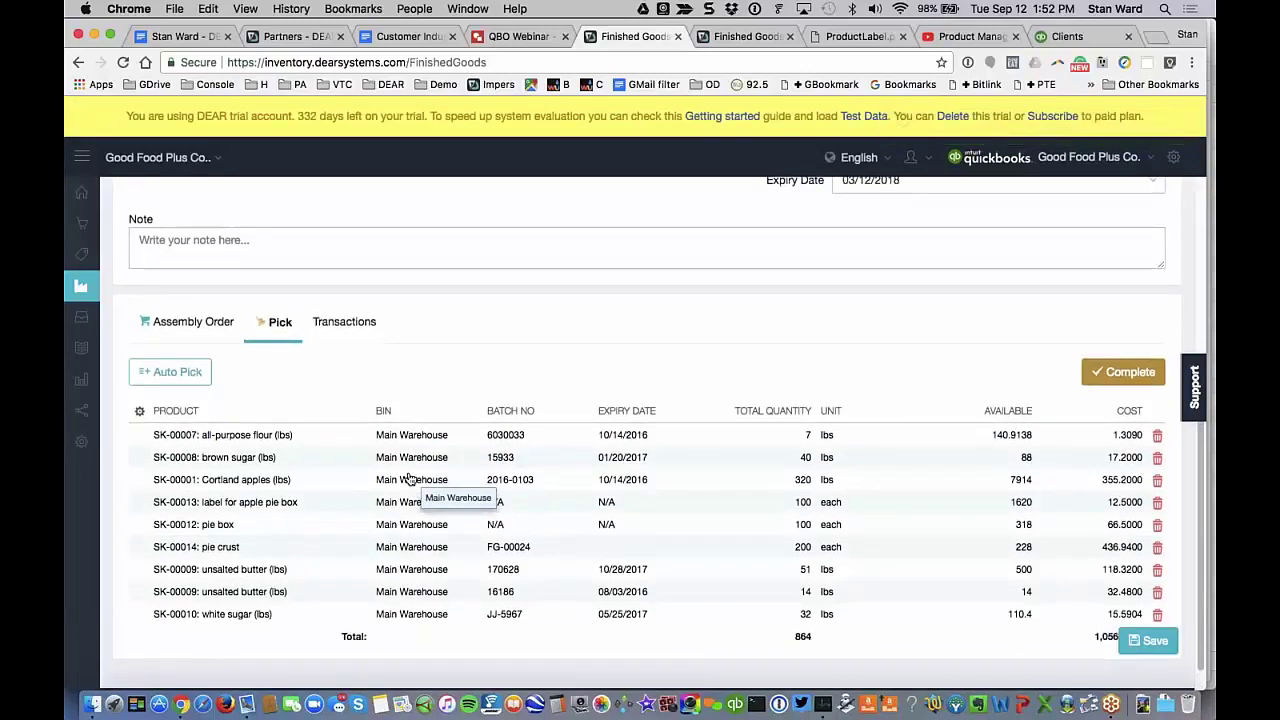
pyautogui.scroll(8, 409, 479)
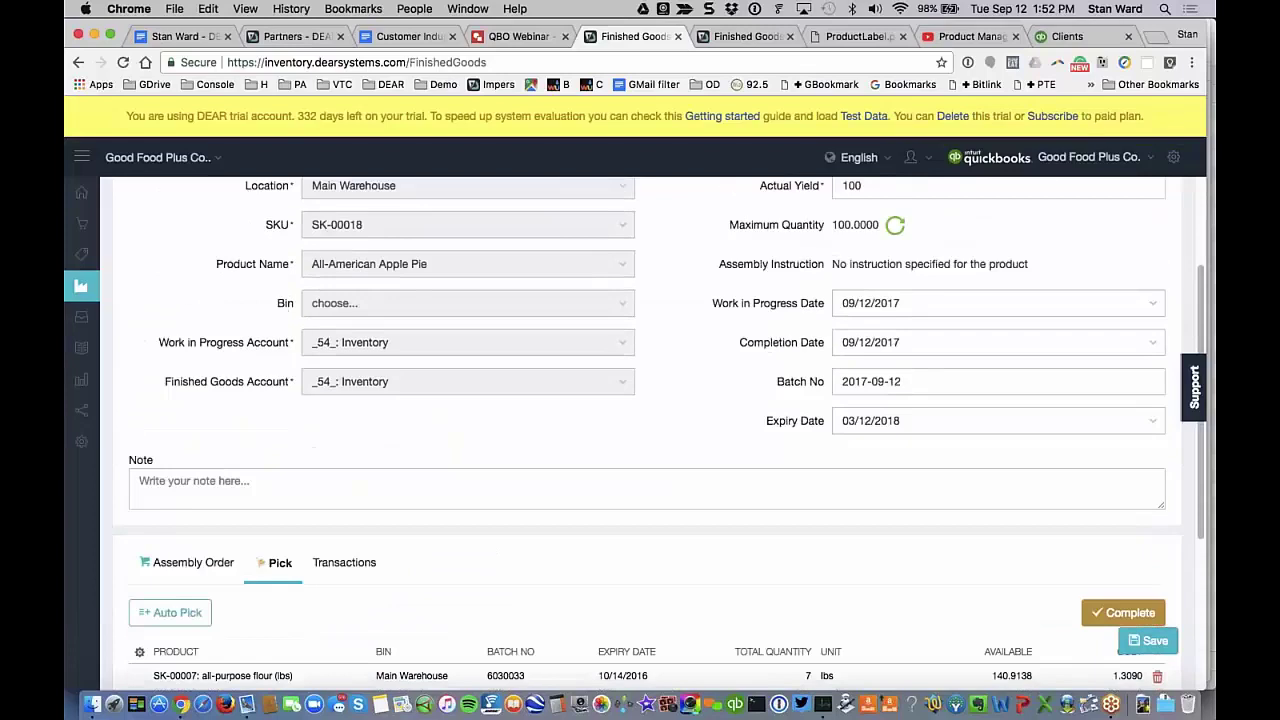
pyautogui.scroll(2, 409, 479)
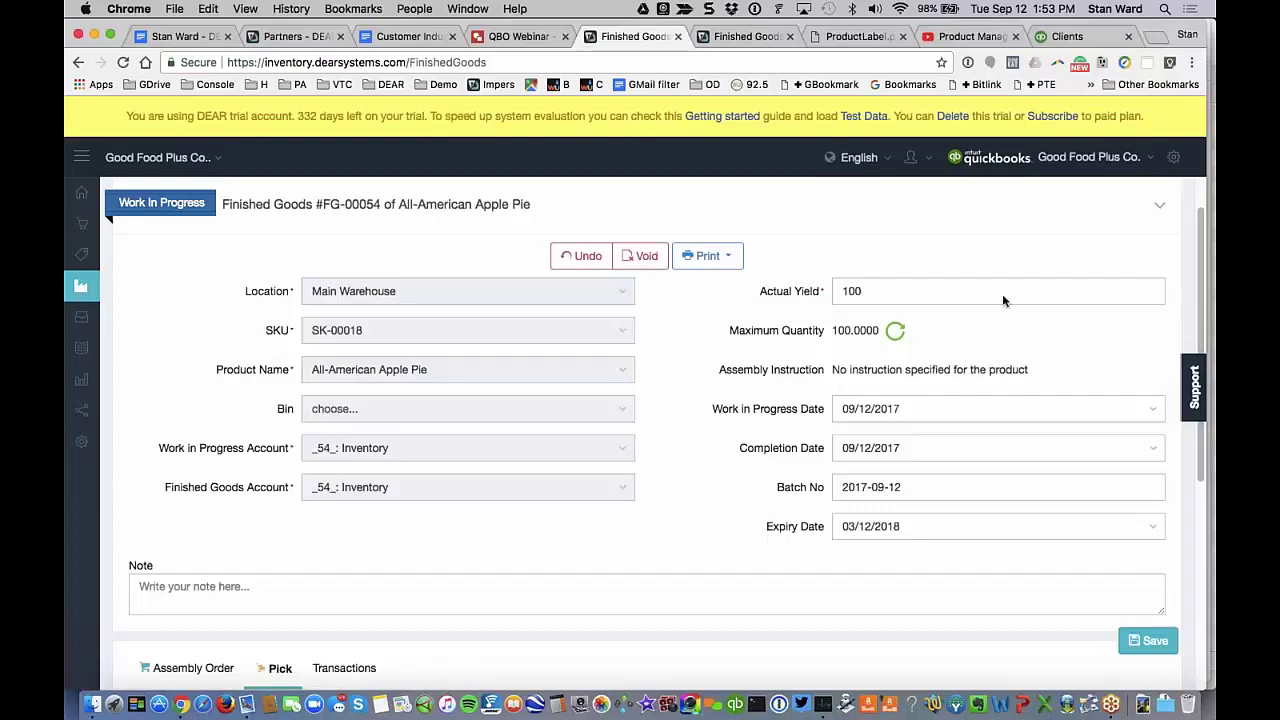
pyautogui.scroll(-1, 1004, 300)
pyautogui.scroll(-4, 1004, 300)
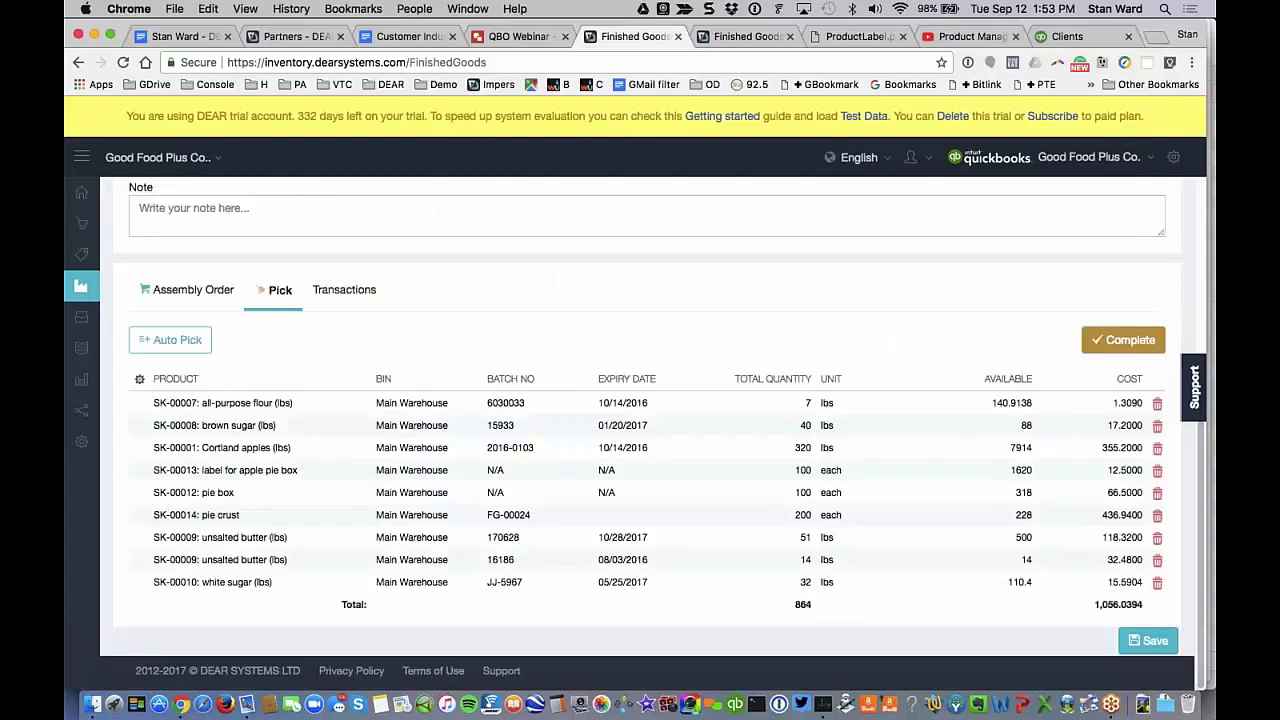
pyautogui.click(1123, 341)
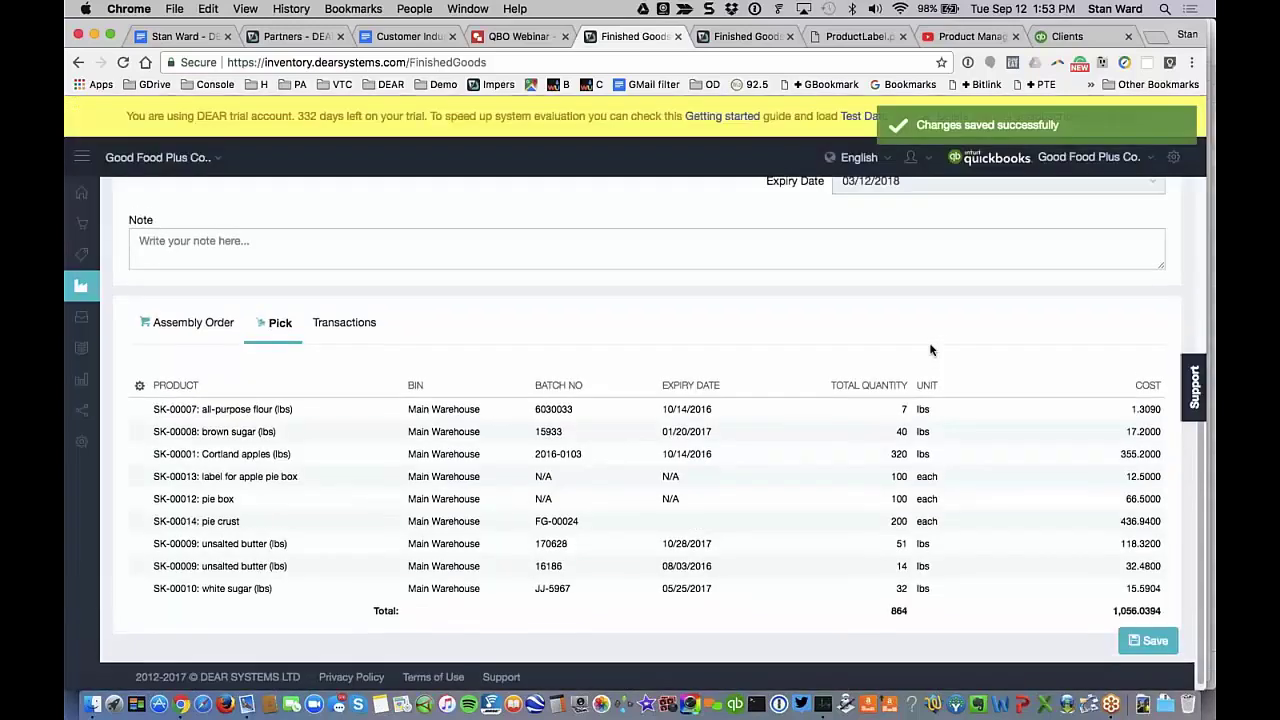
pyautogui.doubleClick(855, 346)
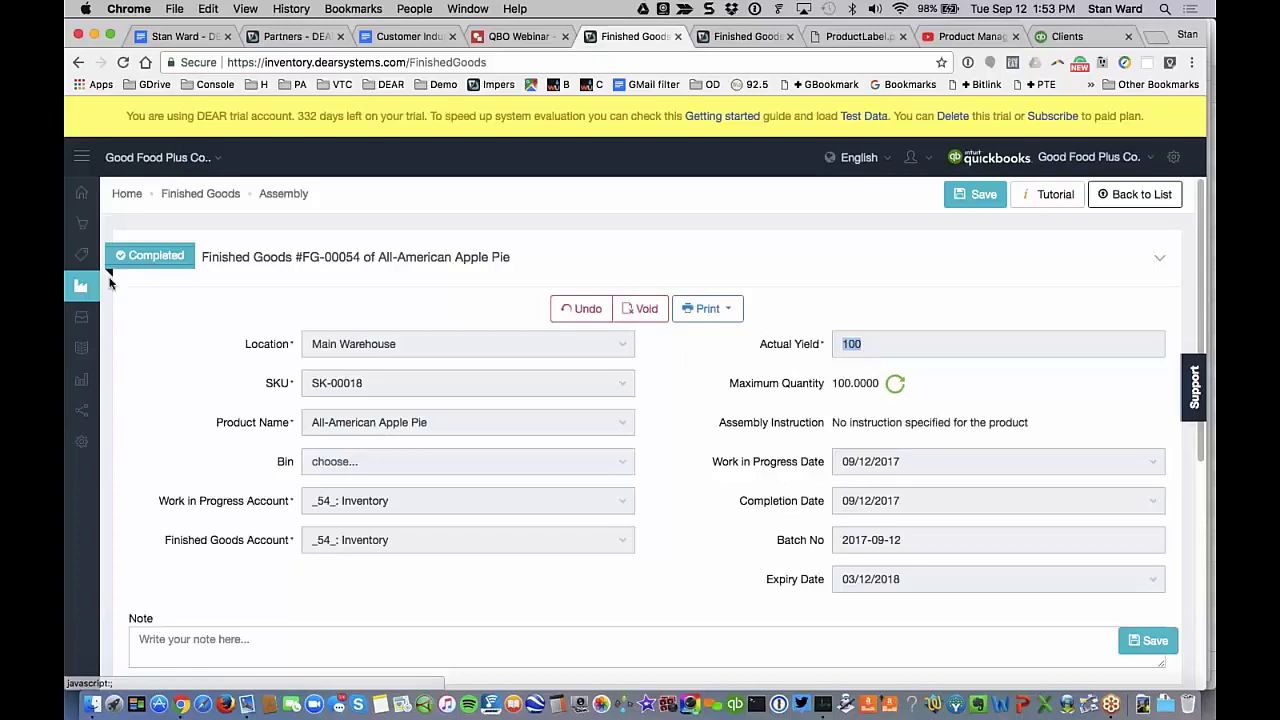
# Browse the list of available purchase, sale and inventory reports
pyautogui.moveTo(81, 286)
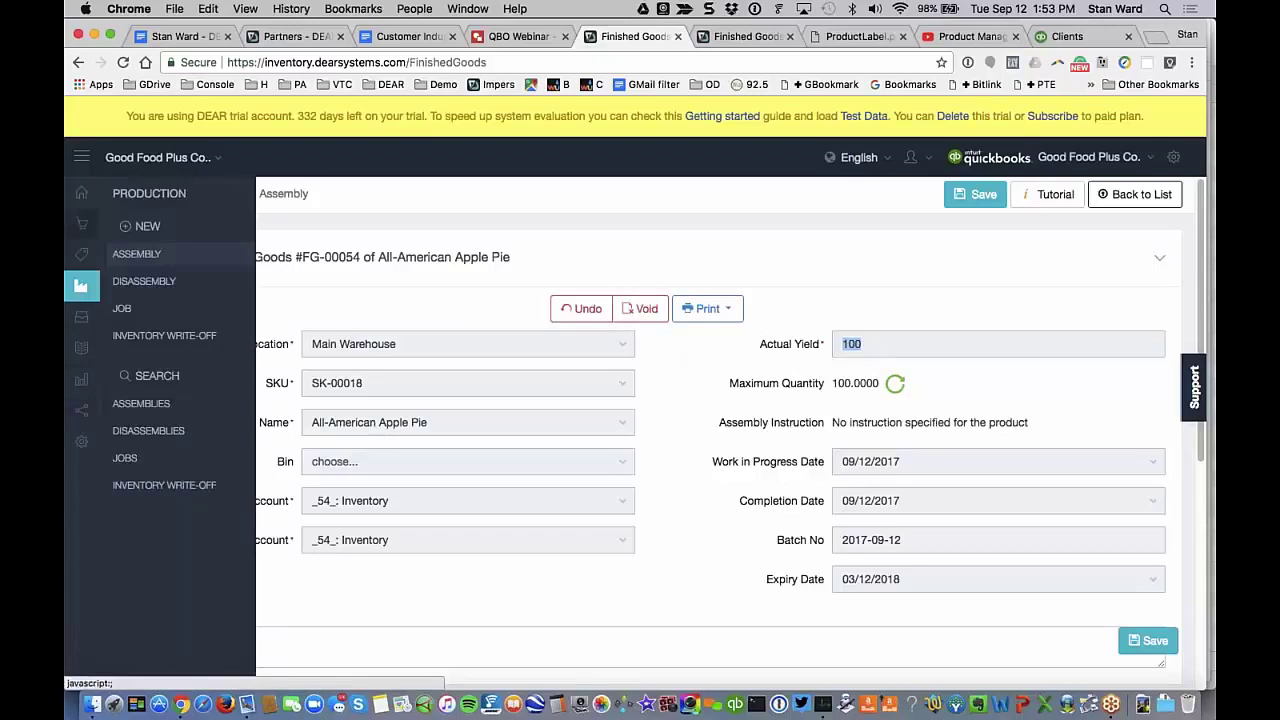
pyautogui.click(81, 398)
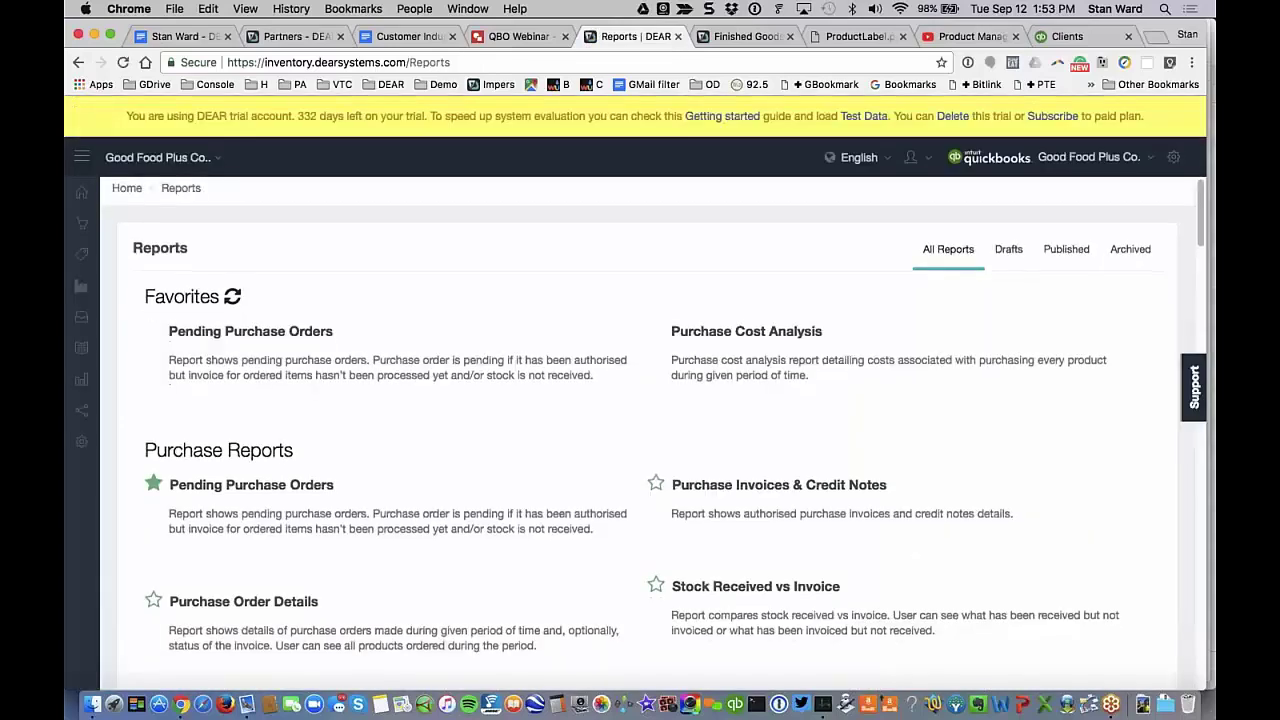
pyautogui.scroll(-2, 650, 430)
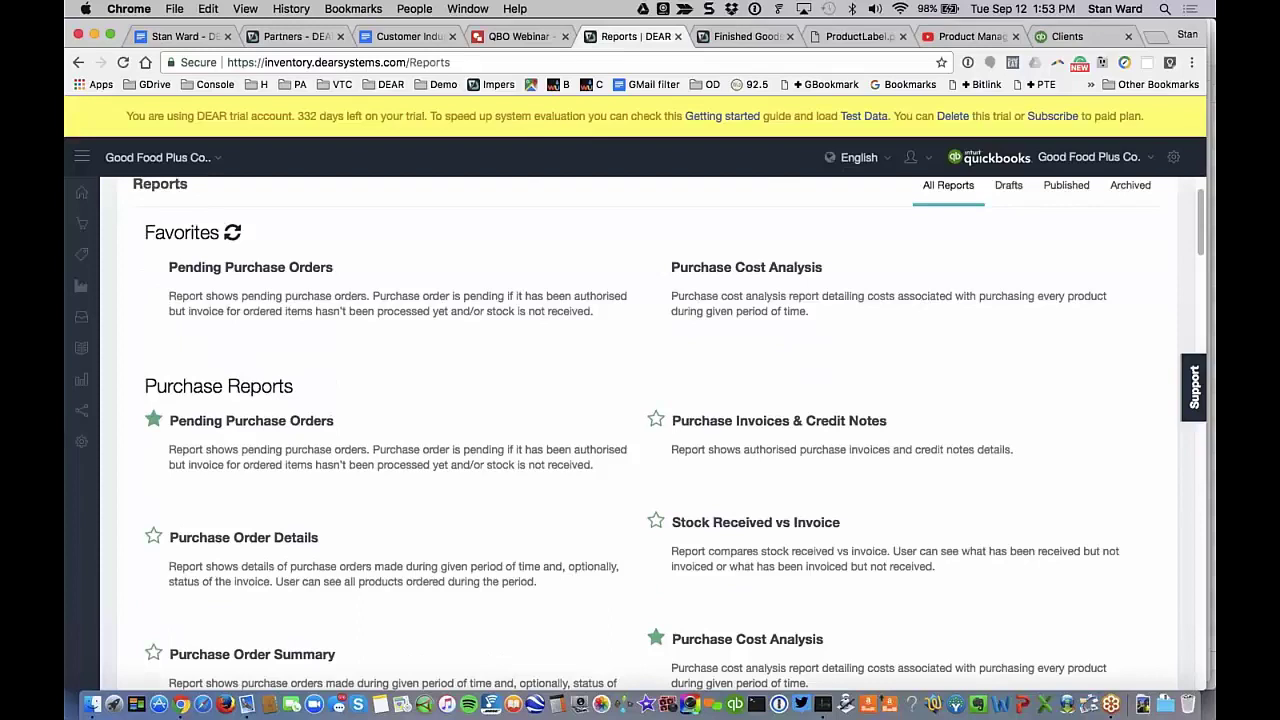
pyautogui.scroll(-4, 640, 430)
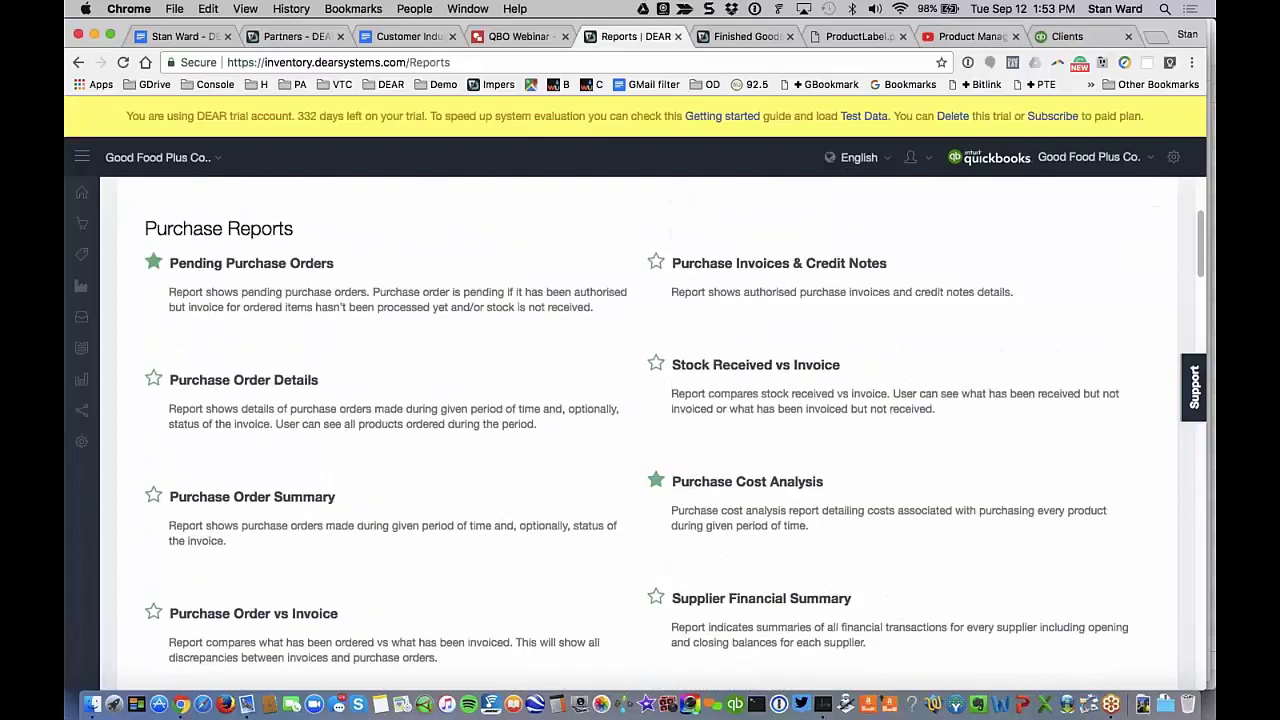
pyautogui.scroll(-1, 640, 430)
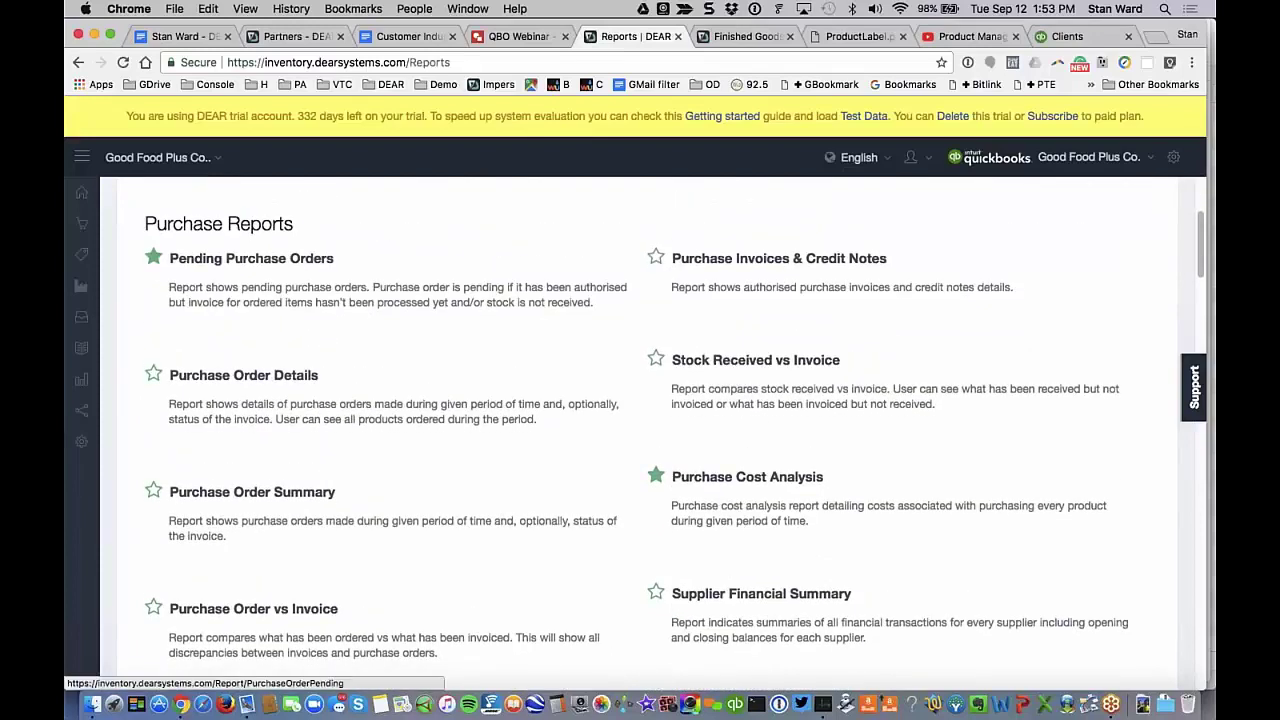
pyautogui.scroll(-1, 640, 430)
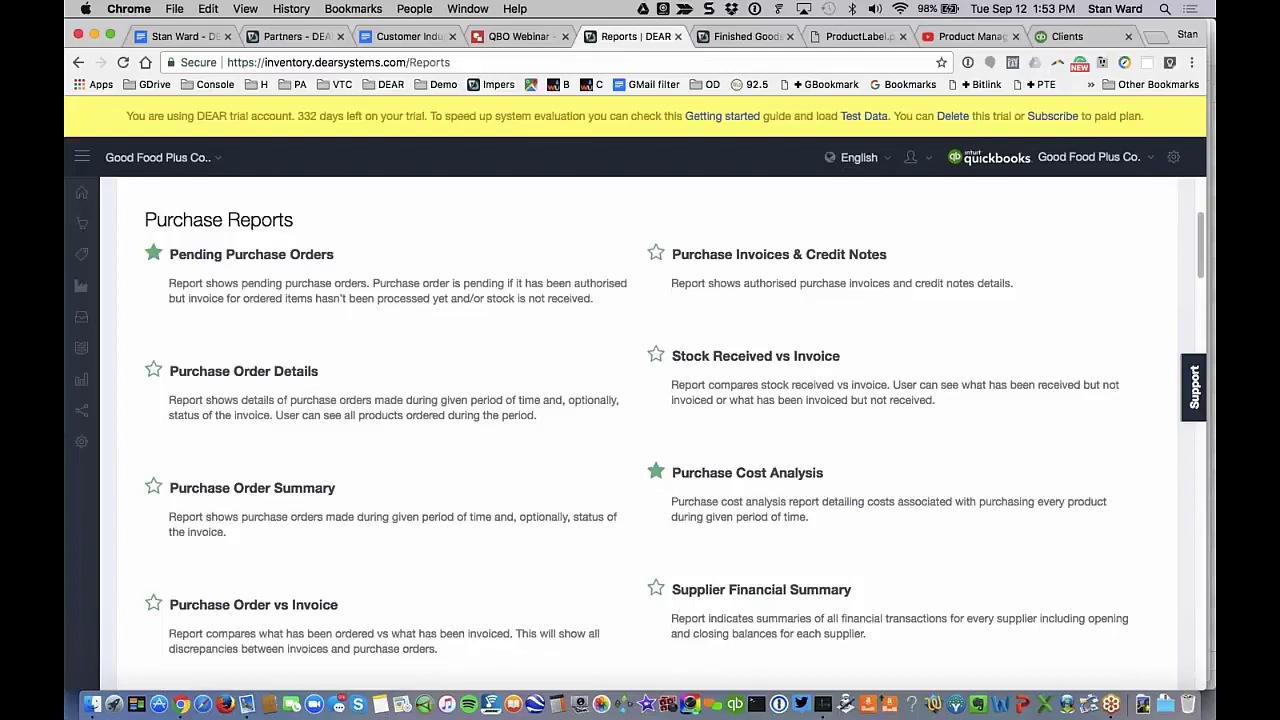
pyautogui.scroll(-10, 640, 430)
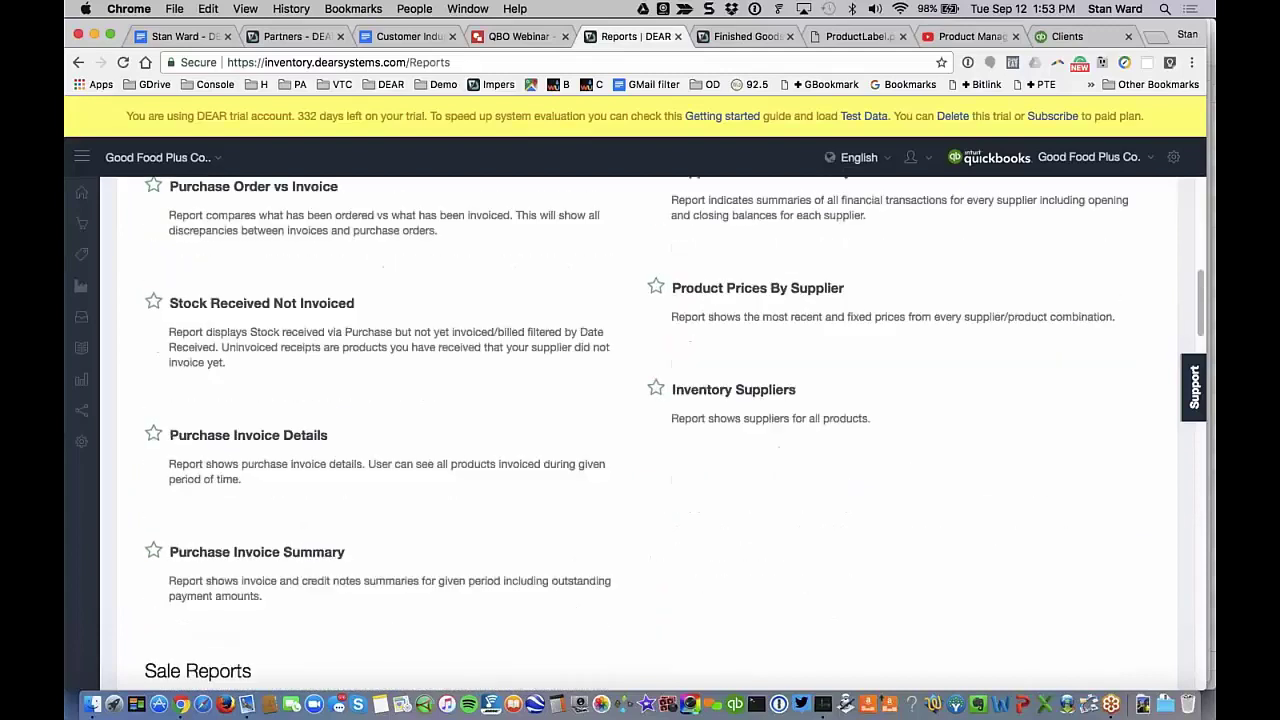
pyautogui.scroll(10, 640, 430)
pyautogui.scroll(-15, 640, 430)
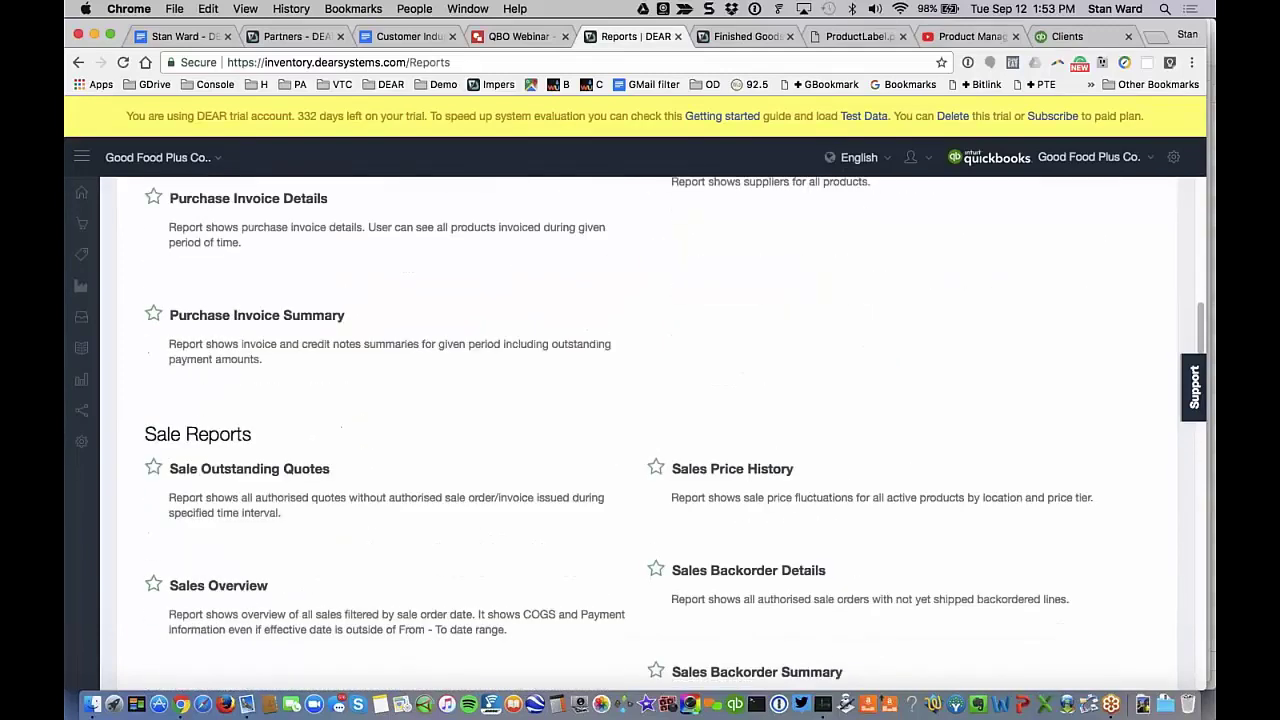
pyautogui.scroll(-6, 640, 430)
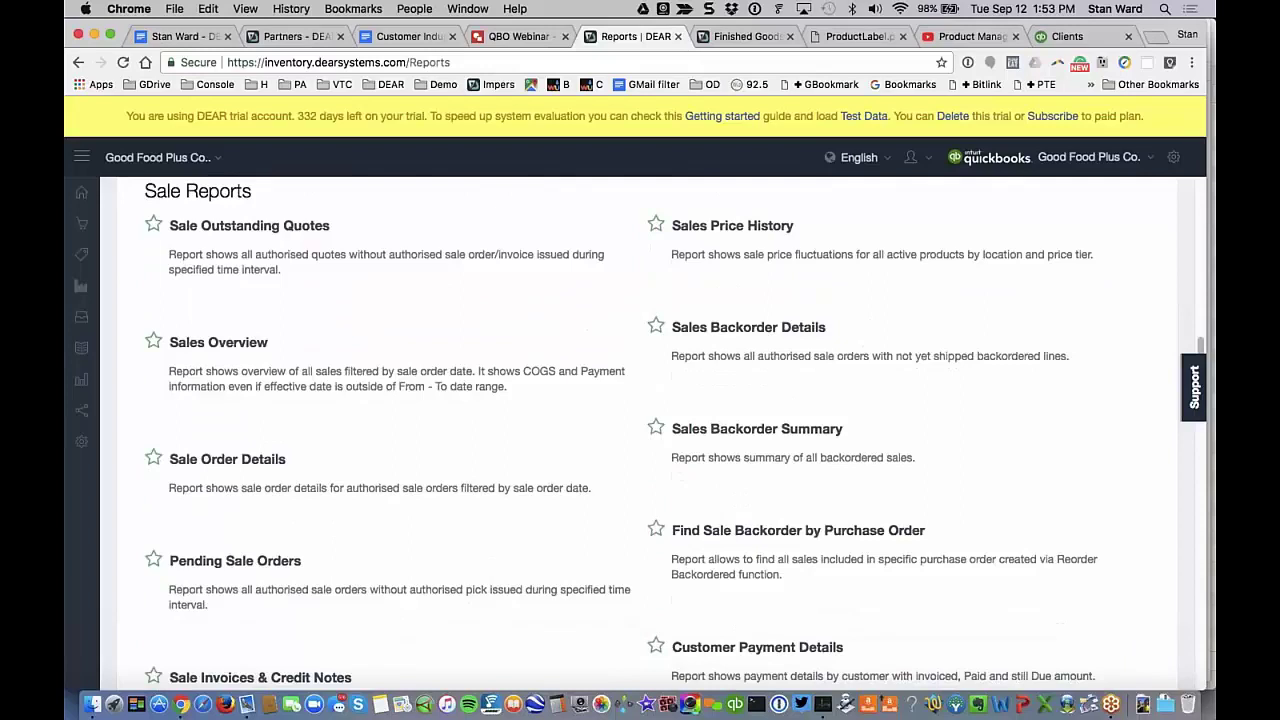
pyautogui.scroll(-7, 640, 430)
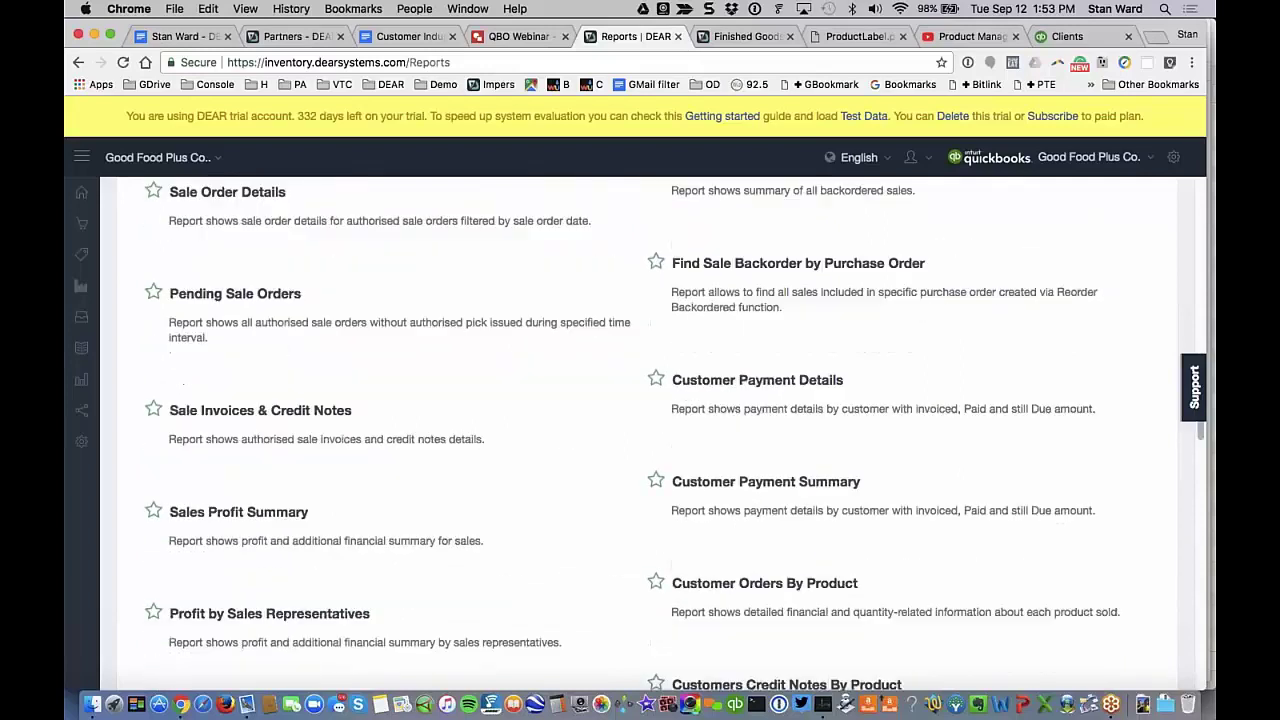
pyautogui.scroll(-20, 640, 430)
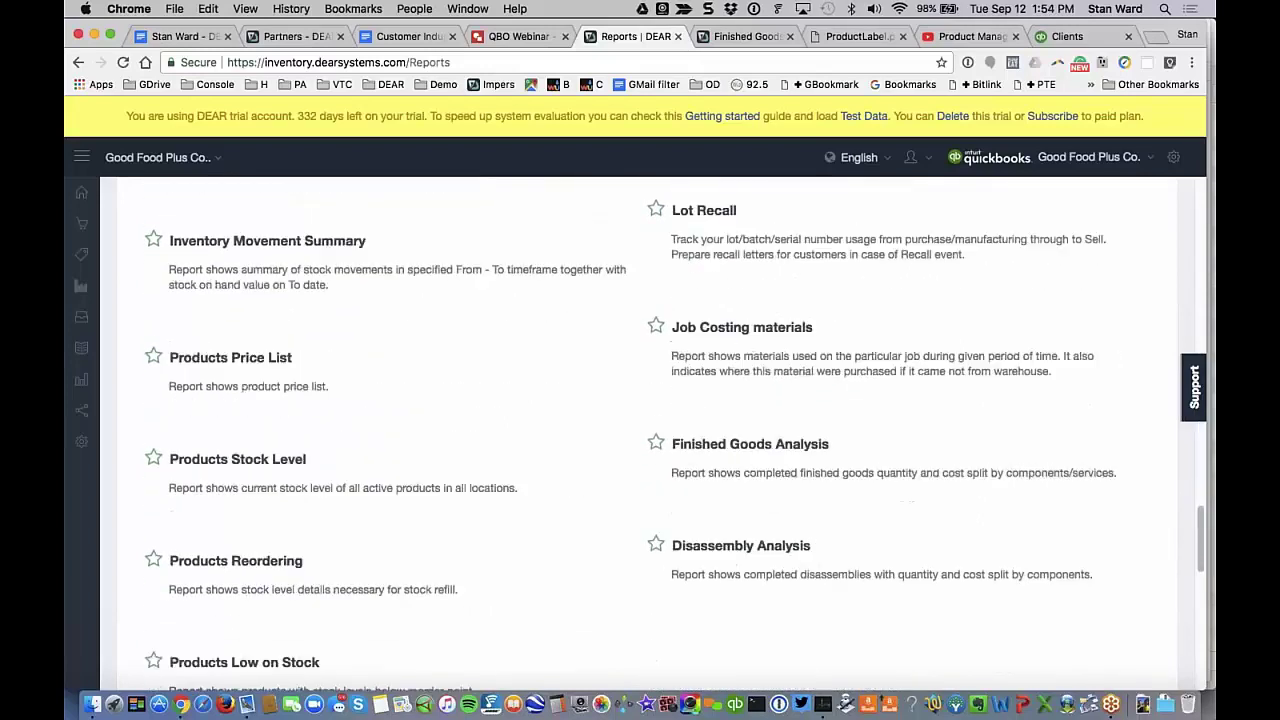
# Open the Products Stock Level report and look through the stock rows for each location
pyautogui.scroll(1, 640, 430)
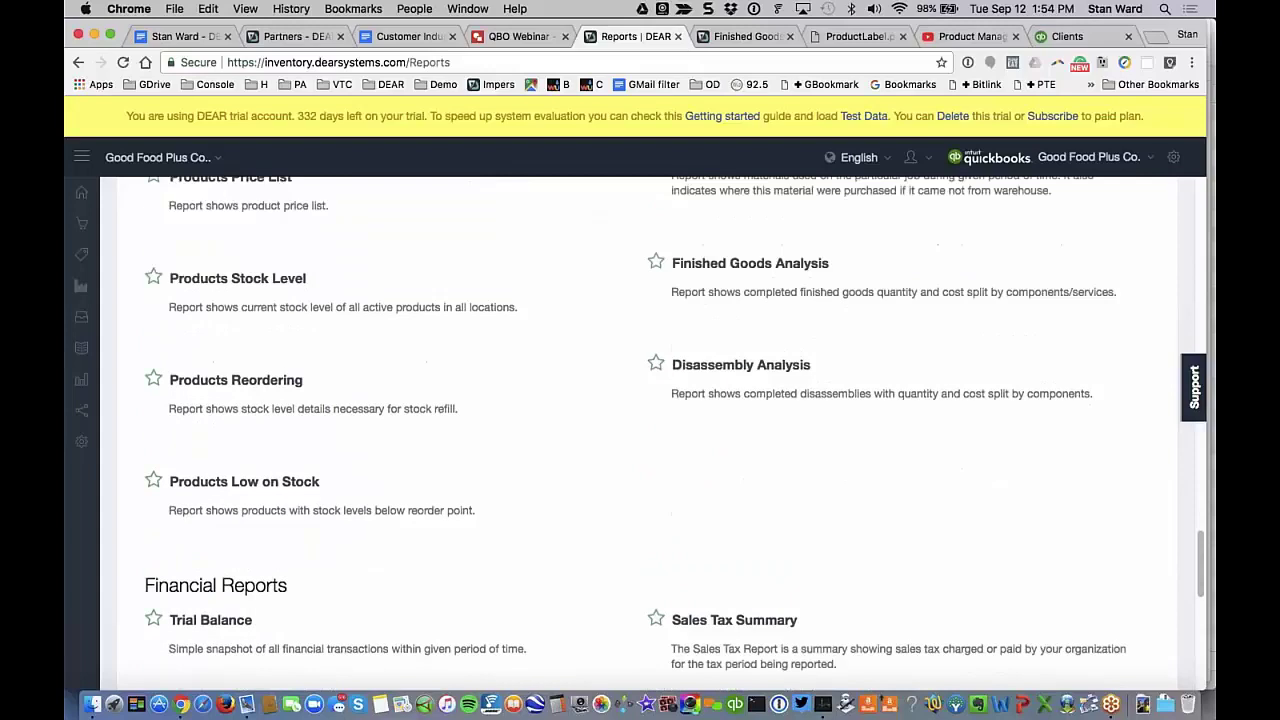
pyautogui.scroll(1, 276, 330)
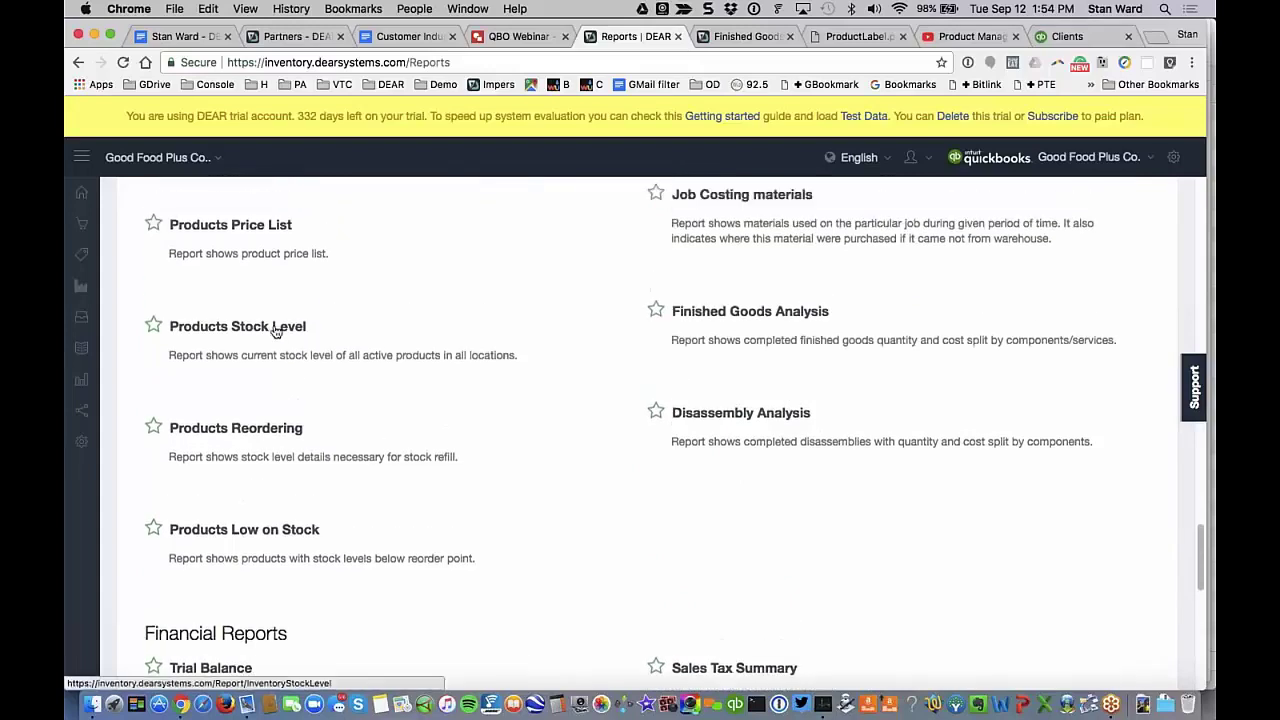
pyautogui.click(276, 329)
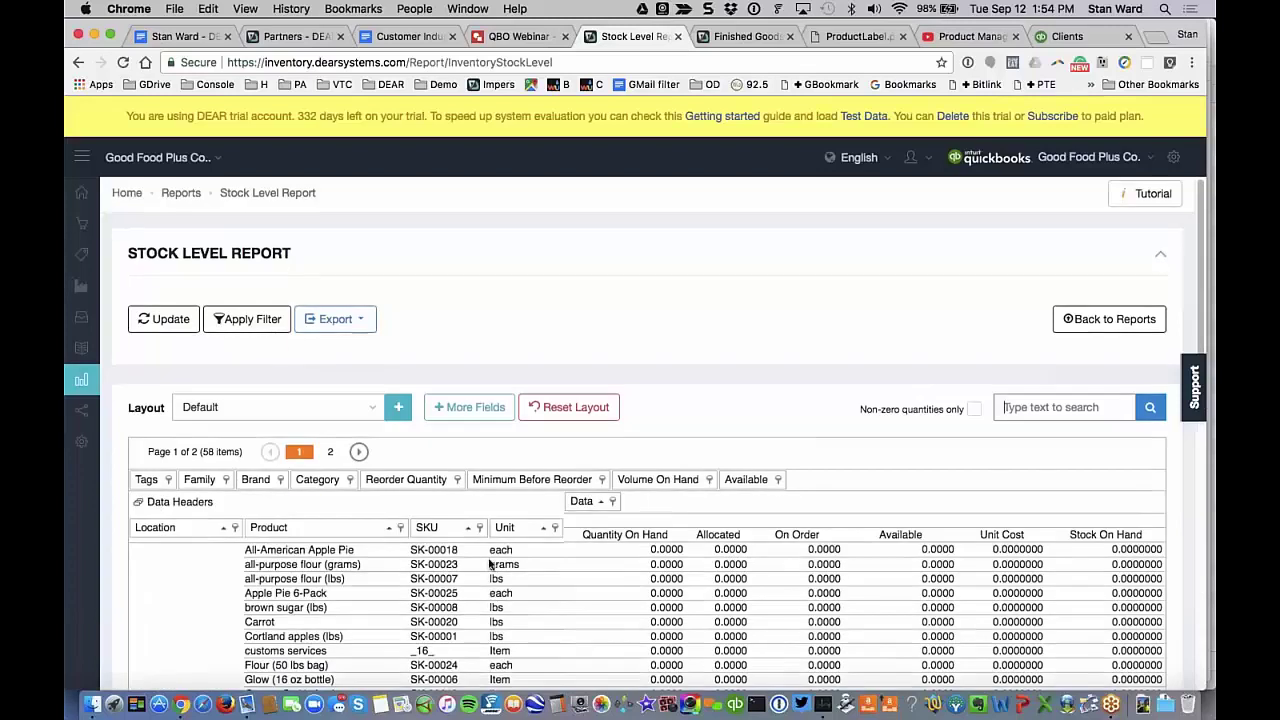
pyautogui.scroll(-3, 490, 565)
pyautogui.scroll(-3, 490, 563)
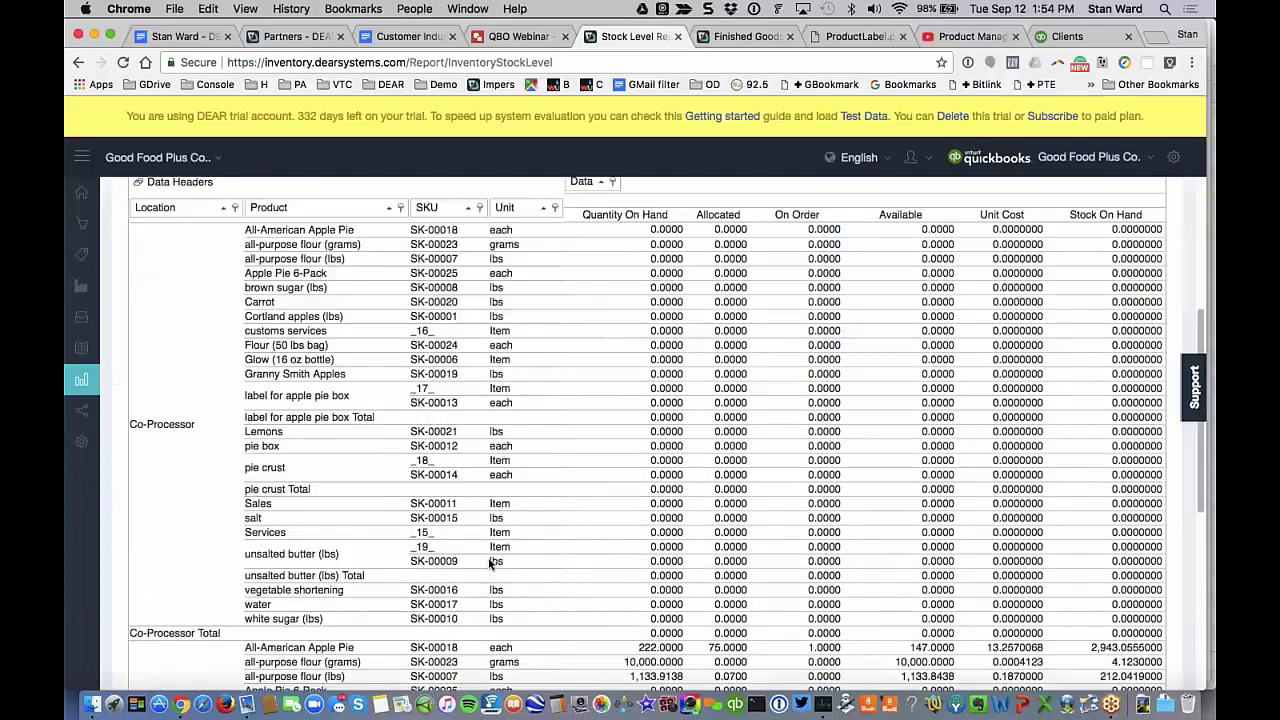
pyautogui.scroll(-4, 490, 565)
pyautogui.scroll(6, 490, 563)
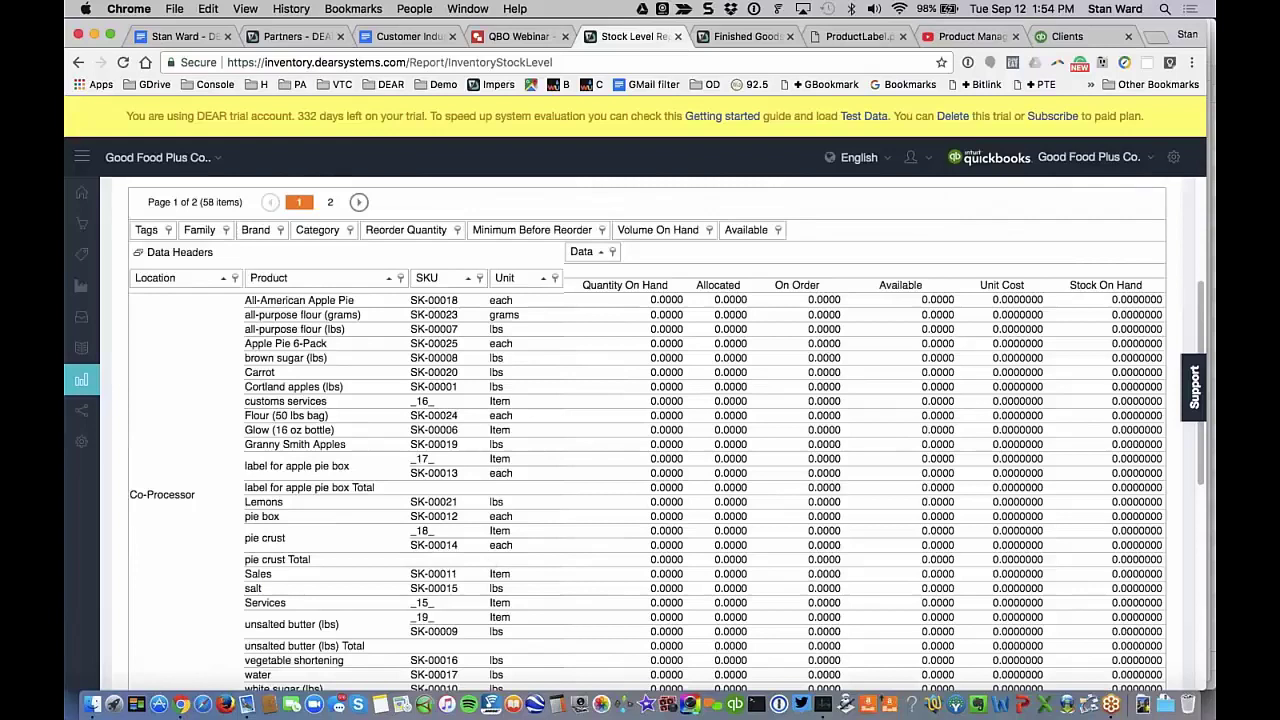
# Filter the stock level report's Location field to show only the Main Warehouse
pyautogui.click(234, 277)
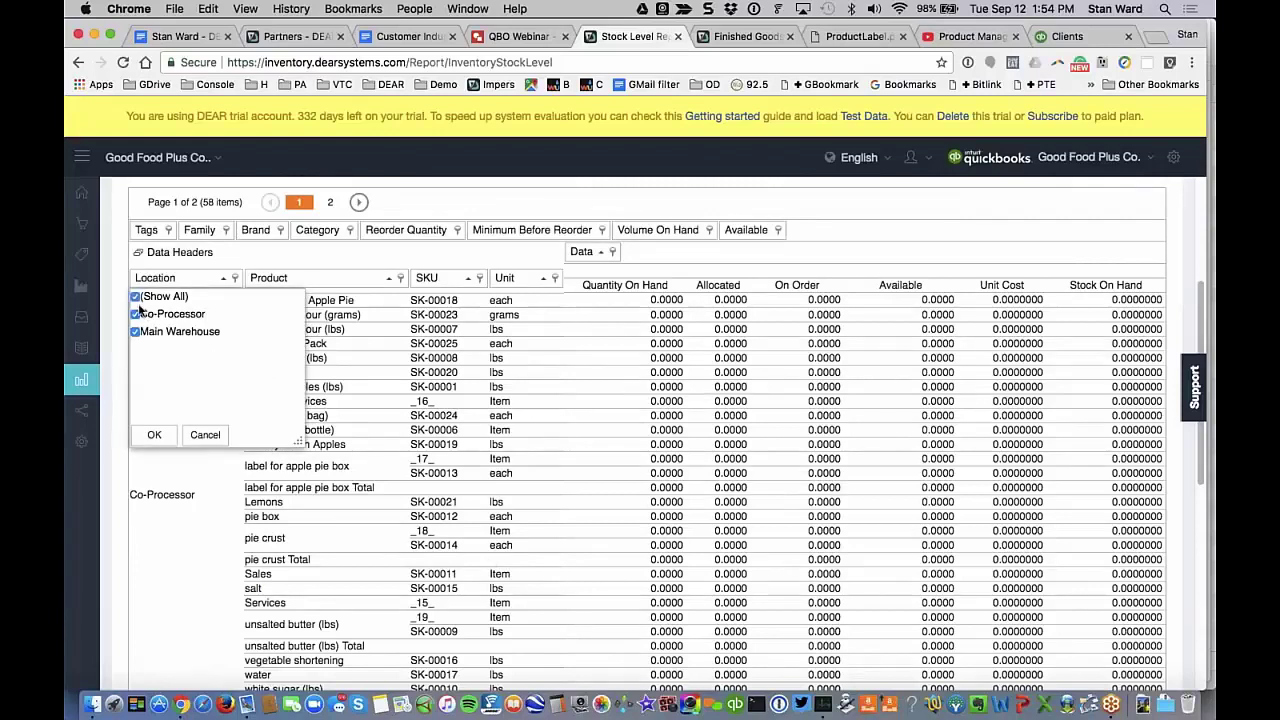
pyautogui.click(136, 297)
pyautogui.click(136, 332)
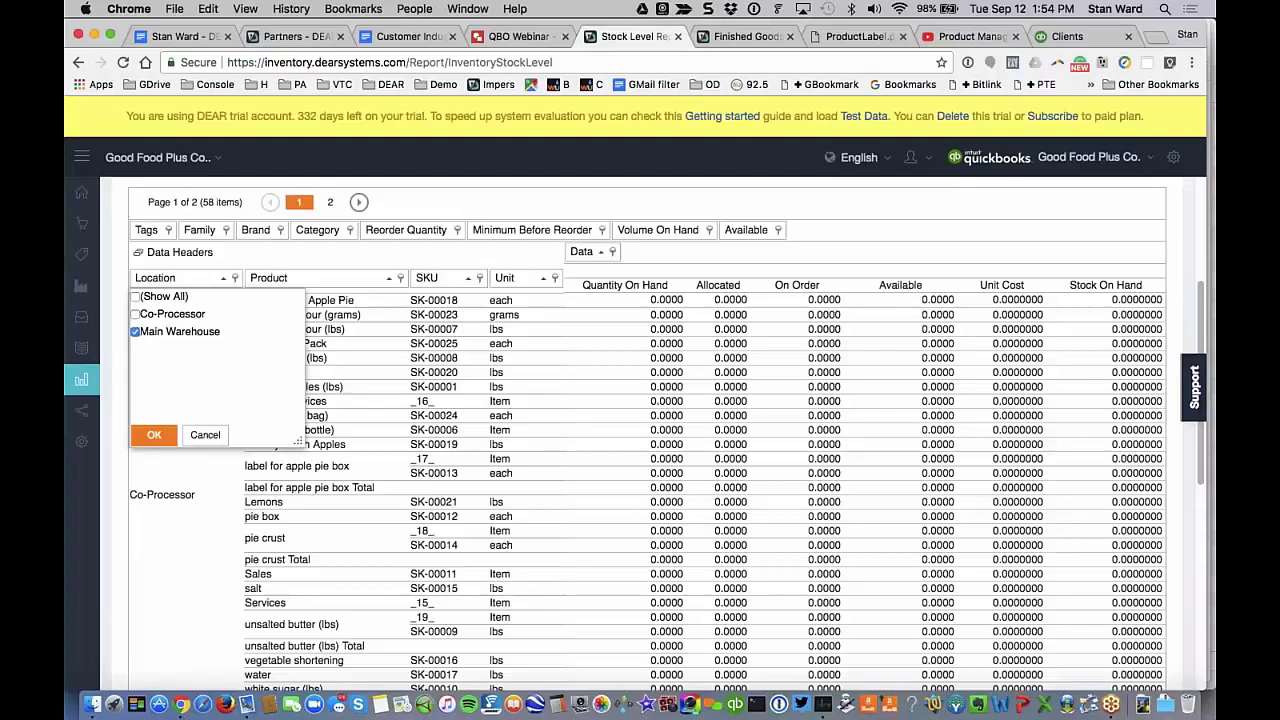
pyautogui.click(154, 434)
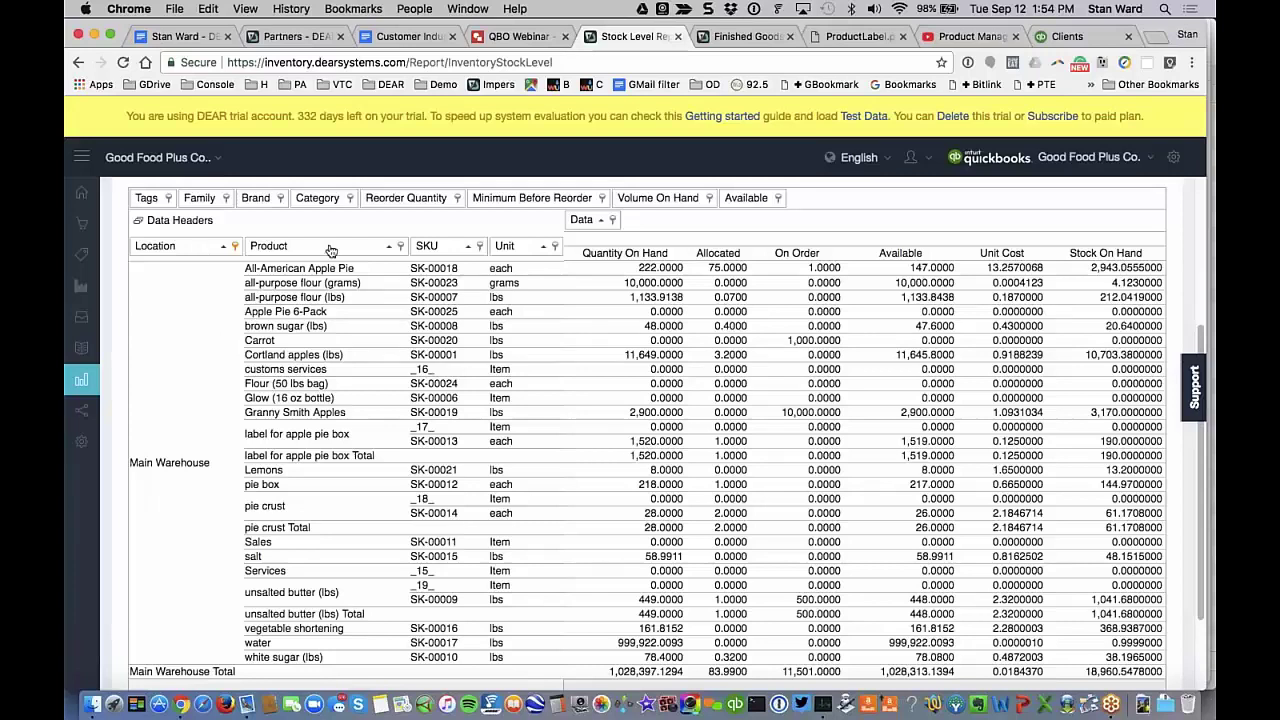
# Rearrange the stock level report's row fields as Category, Product, SKU, Unit and Location, and include all locations
pyautogui.moveTo(331, 250); pyautogui.dragTo(173, 246)
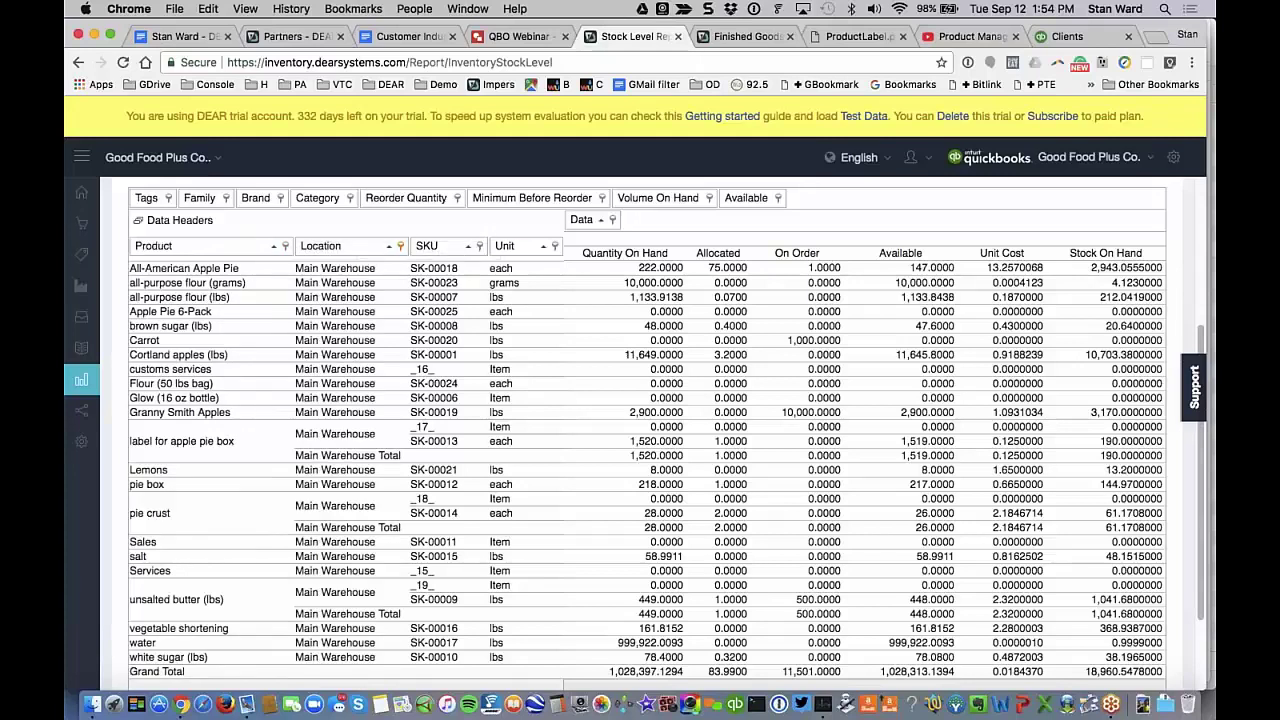
pyautogui.moveTo(335, 246); pyautogui.dragTo(562, 248)
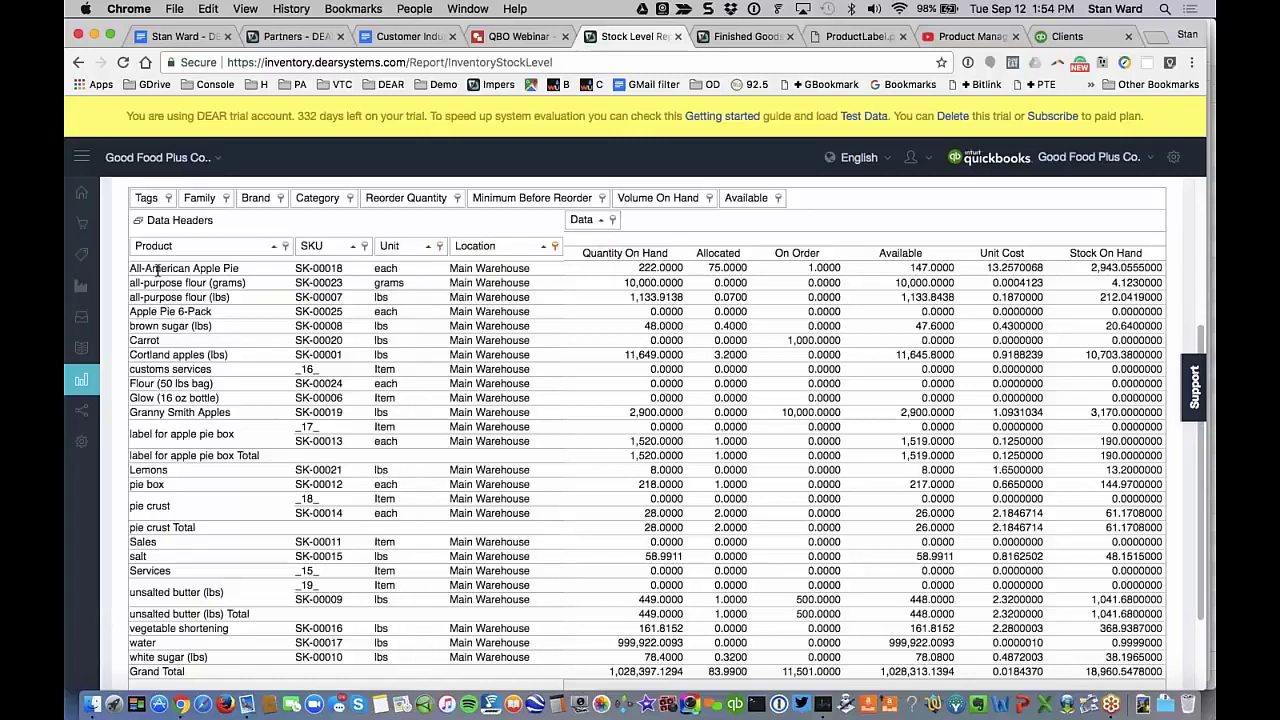
pyautogui.click(555, 246)
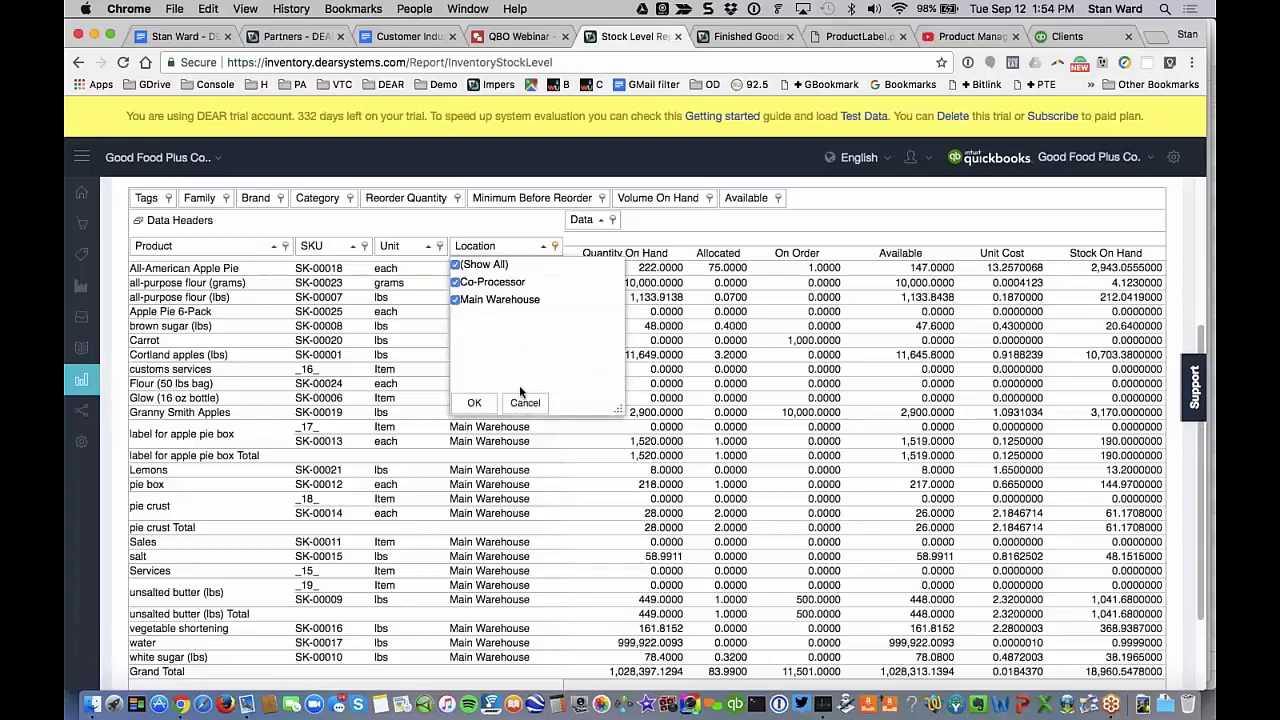
pyautogui.click(474, 402)
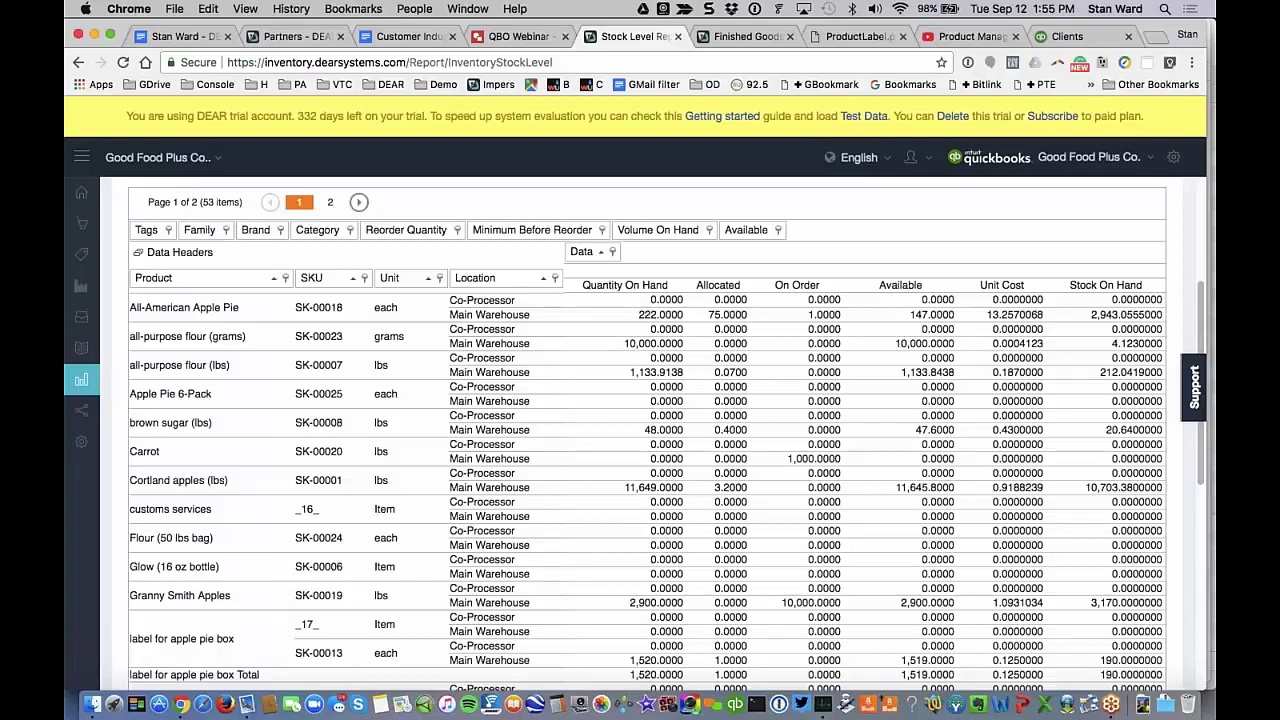
pyautogui.moveTo(317, 230); pyautogui.dragTo(150, 282)
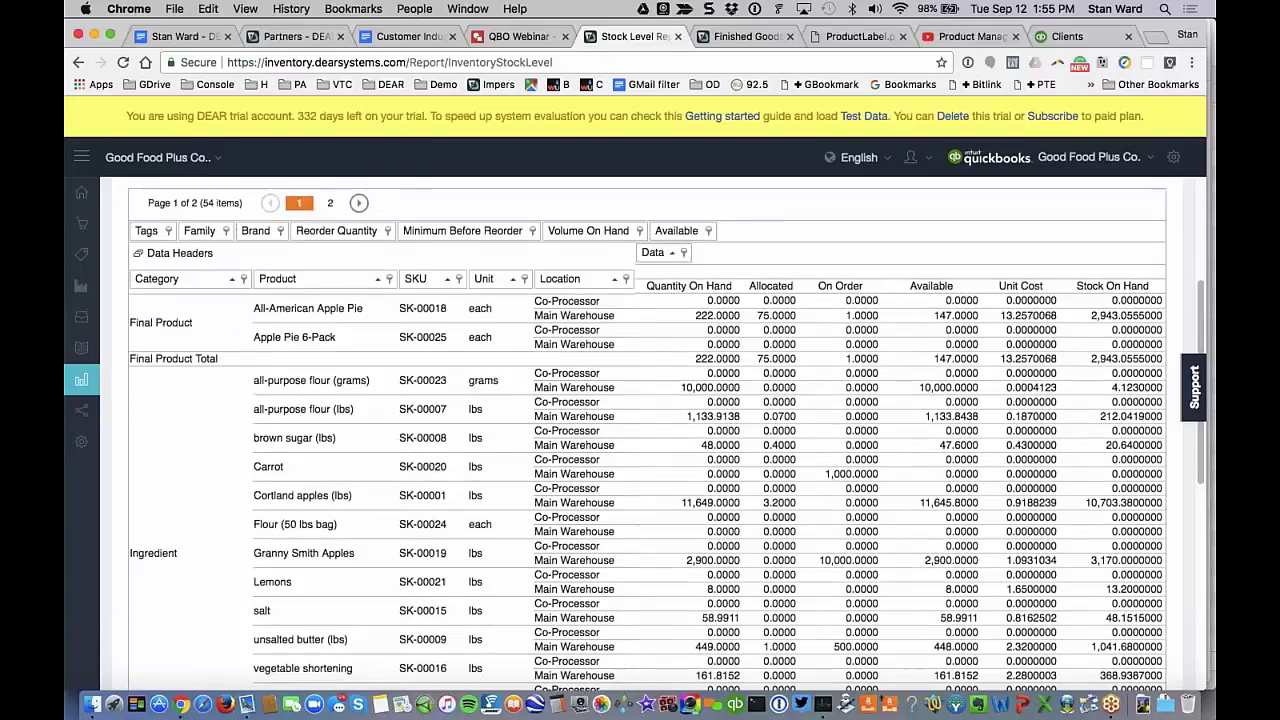
# Export the rearranged stock level report to Excel without totals
pyautogui.scroll(5, 335, 320)
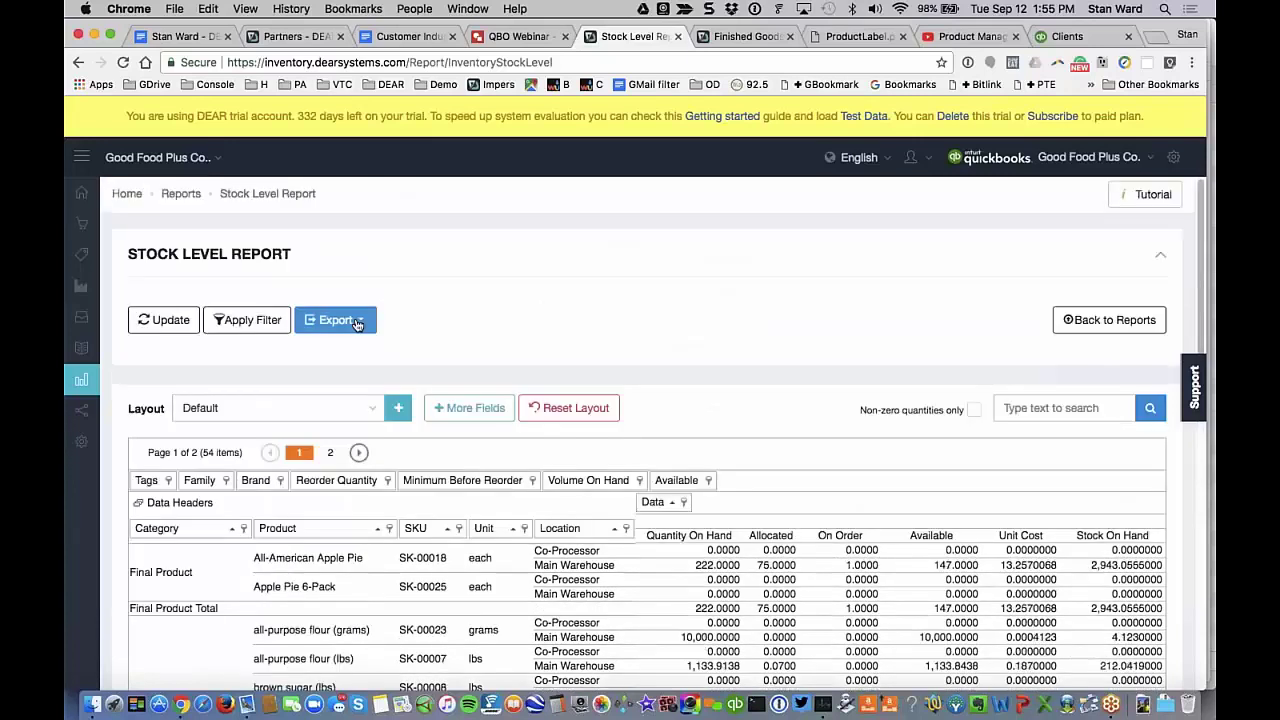
pyautogui.click(335, 320)
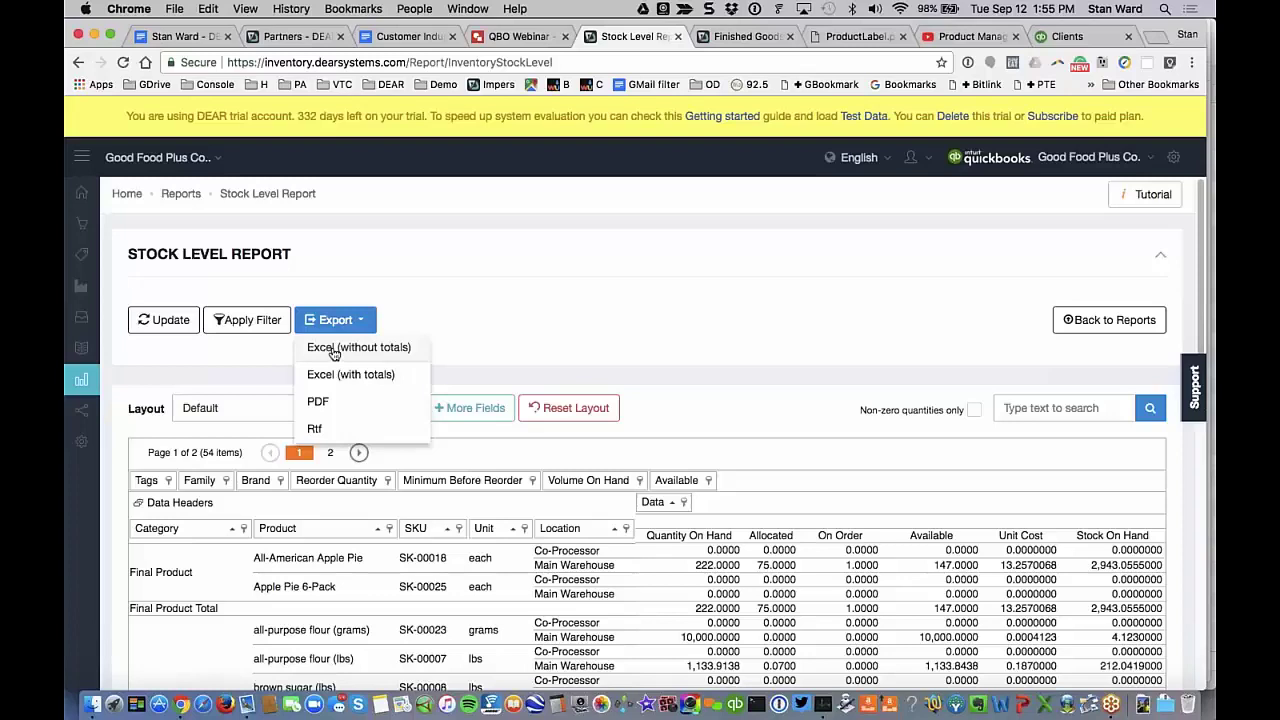
pyautogui.click(333, 350)
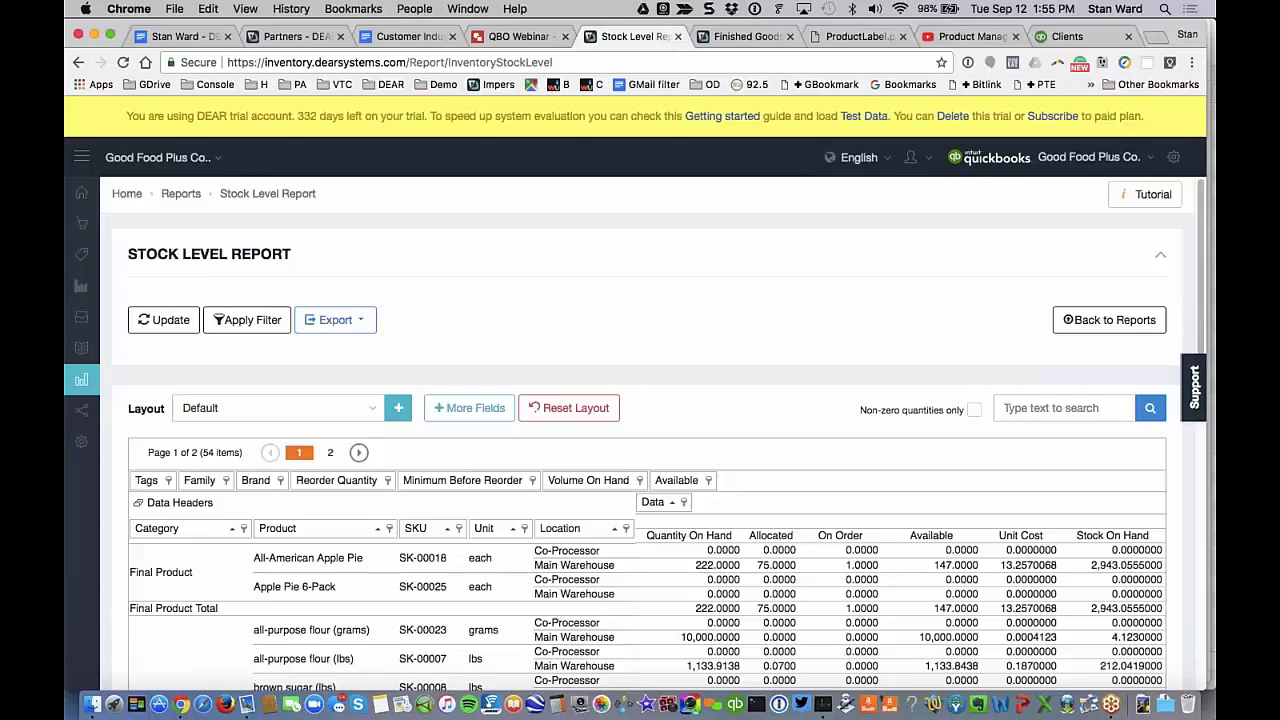
# Open the integrations overview and browse the available accounting, point of sale, payment, CRM and eCommerce connections
pyautogui.moveTo(82, 411)
pyautogui.click(133, 416)
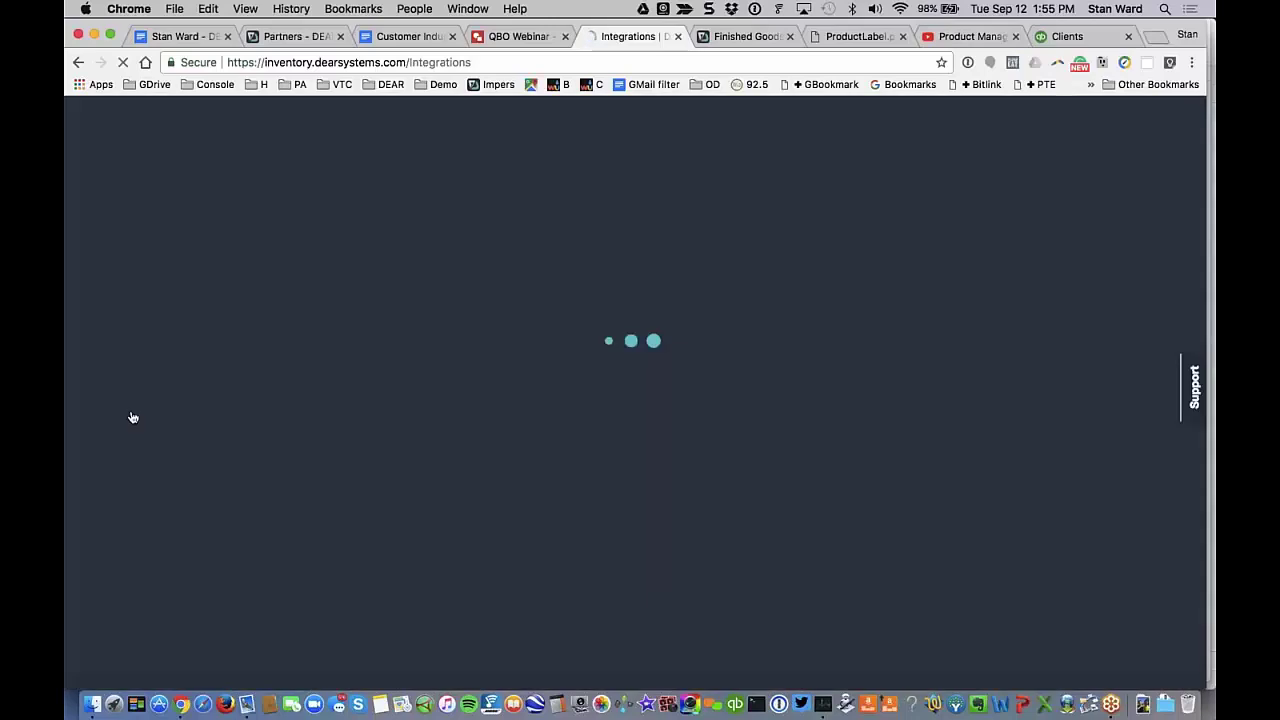
pyautogui.scroll(-1, 675, 524)
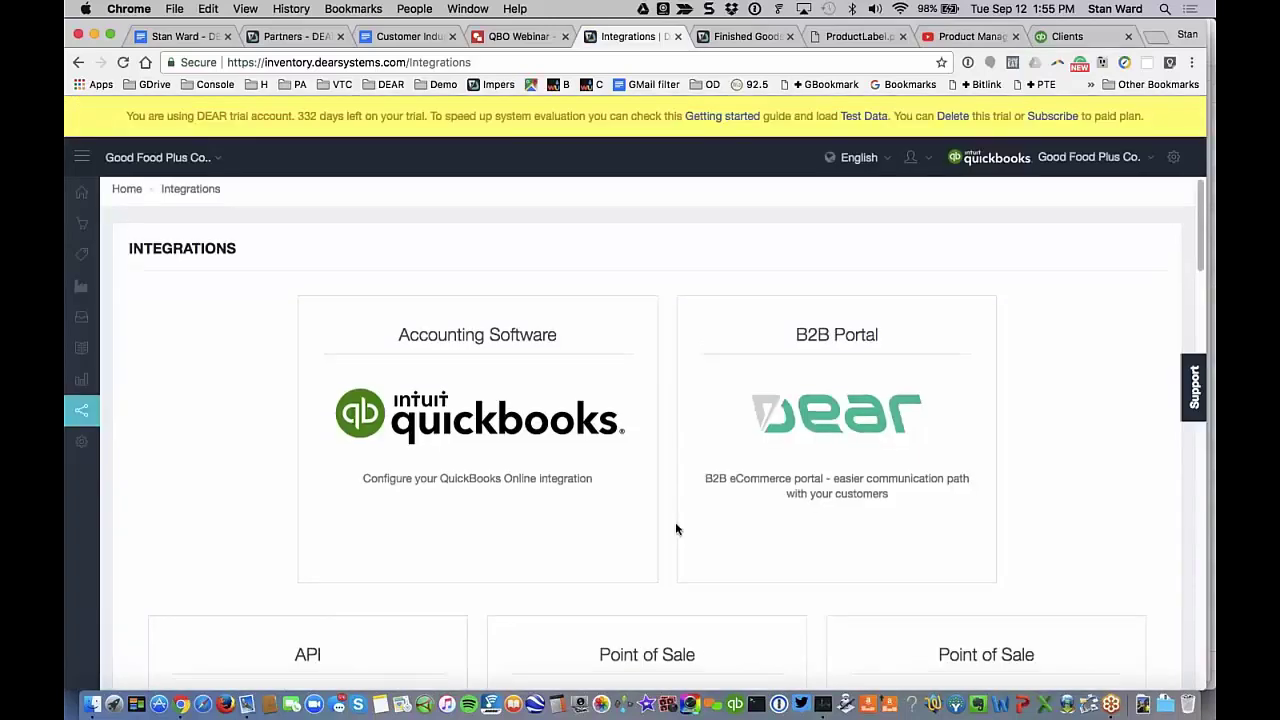
pyautogui.scroll(-3, 675, 528)
pyautogui.scroll(1, 655, 444)
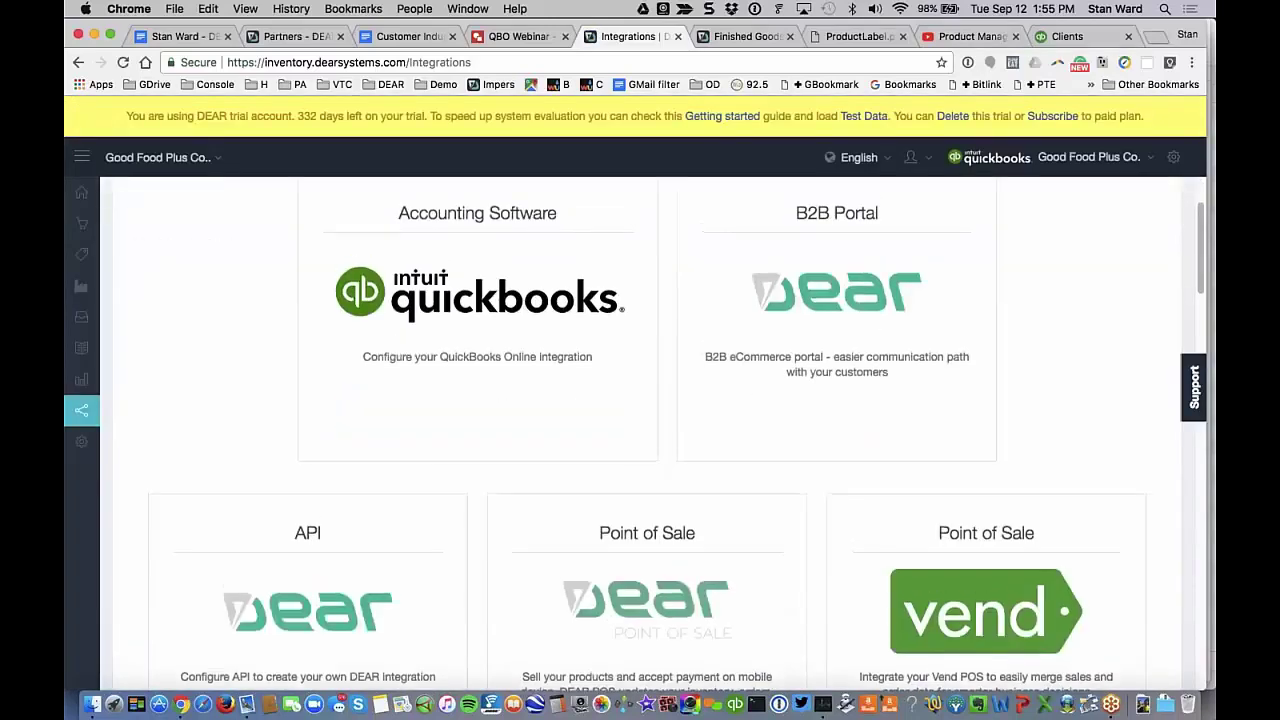
pyautogui.scroll(-2, 647, 430)
pyautogui.scroll(-4, 647, 430)
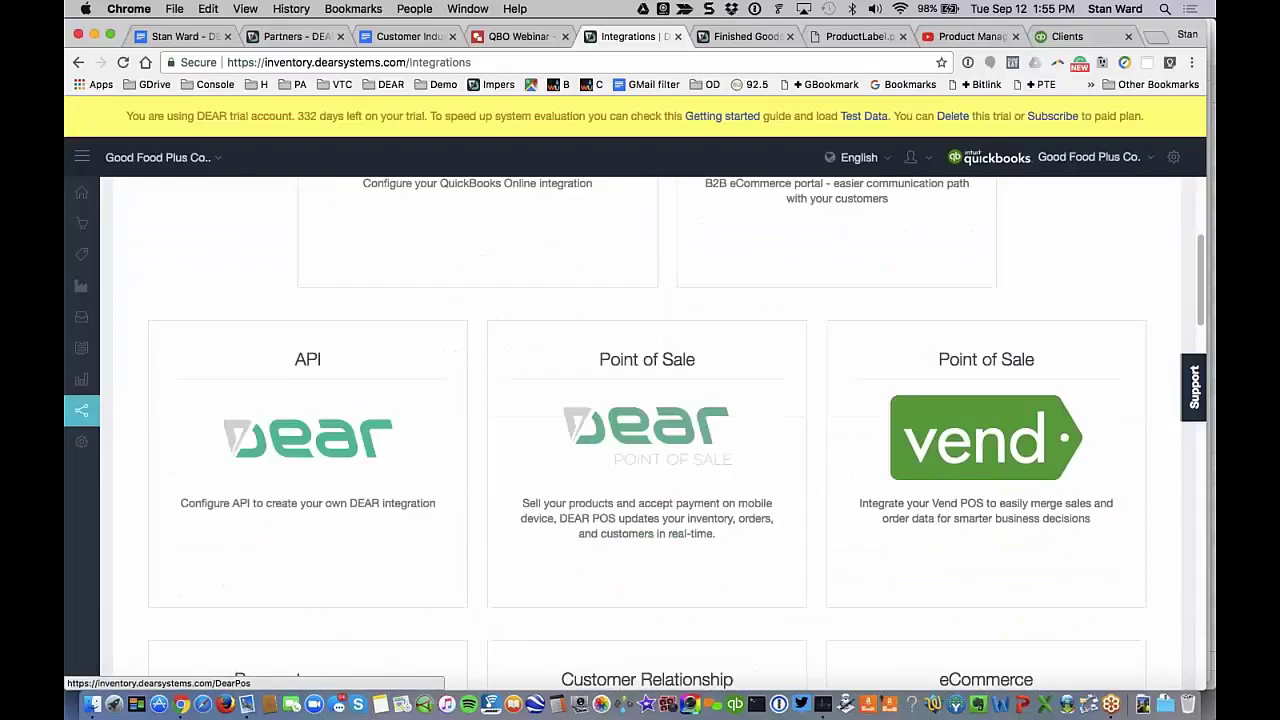
pyautogui.scroll(-5, 647, 430)
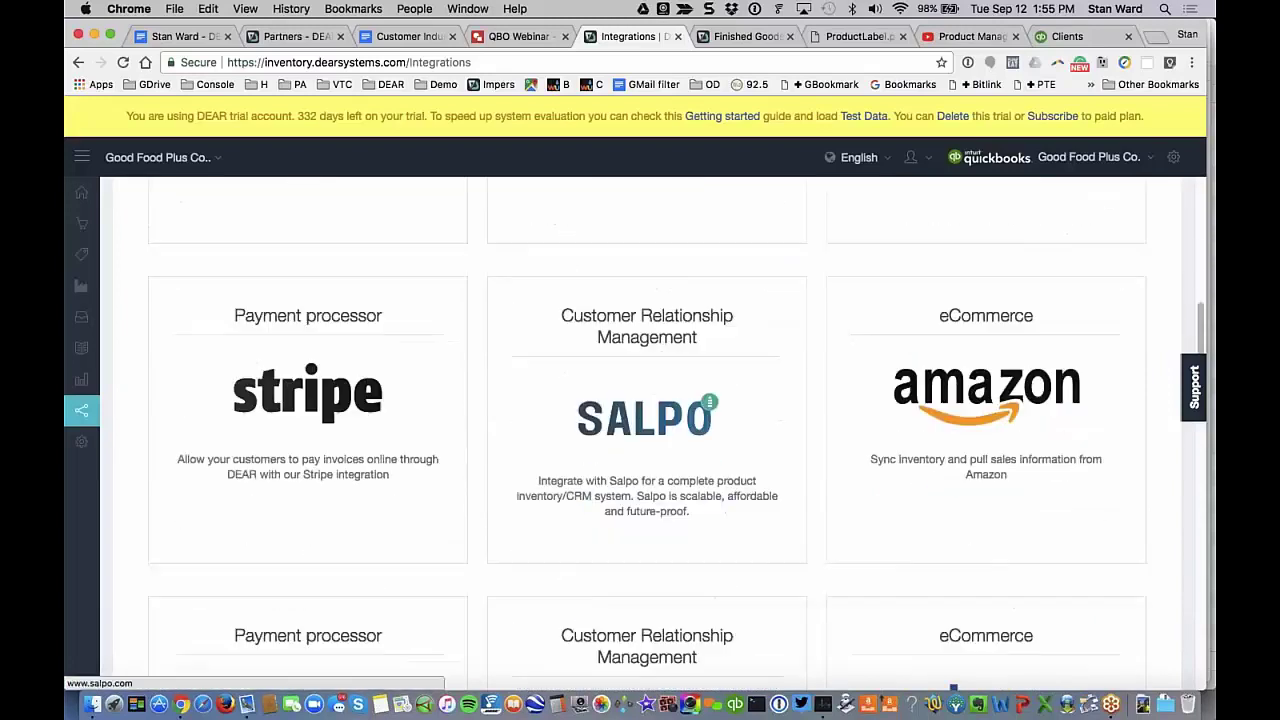
pyautogui.scroll(-1, 647, 463)
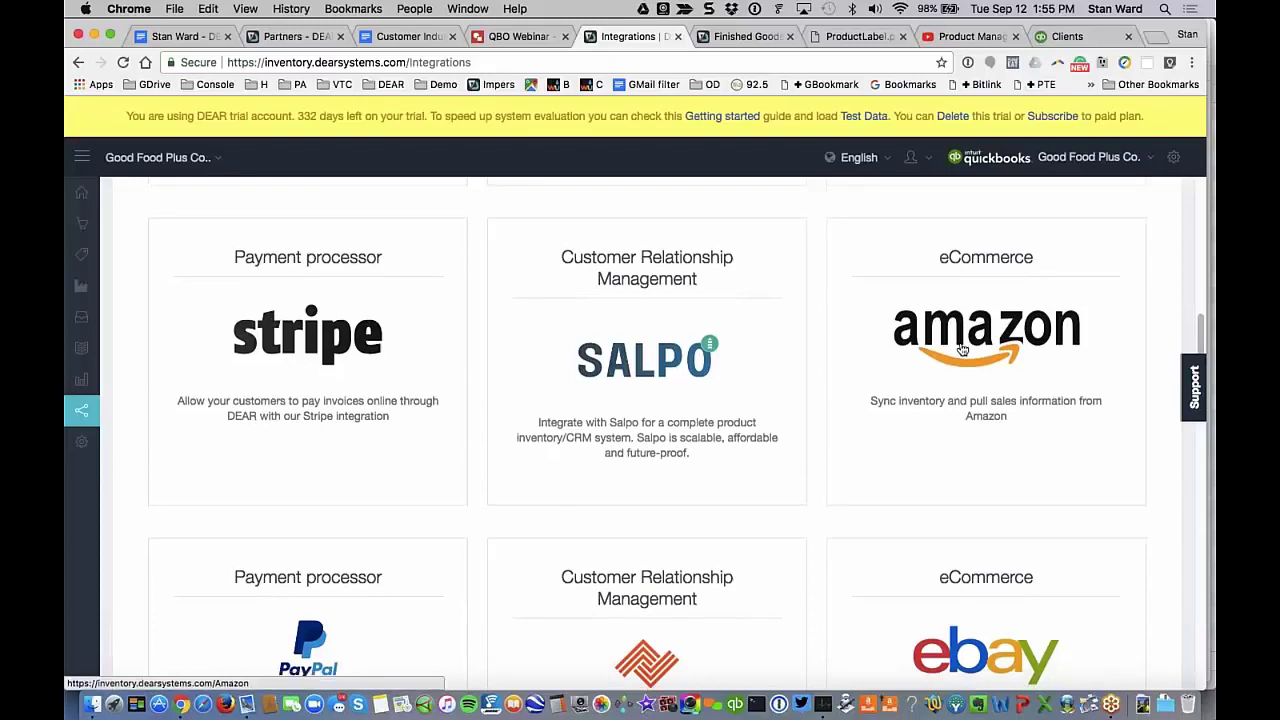
pyautogui.scroll(-8, 962, 349)
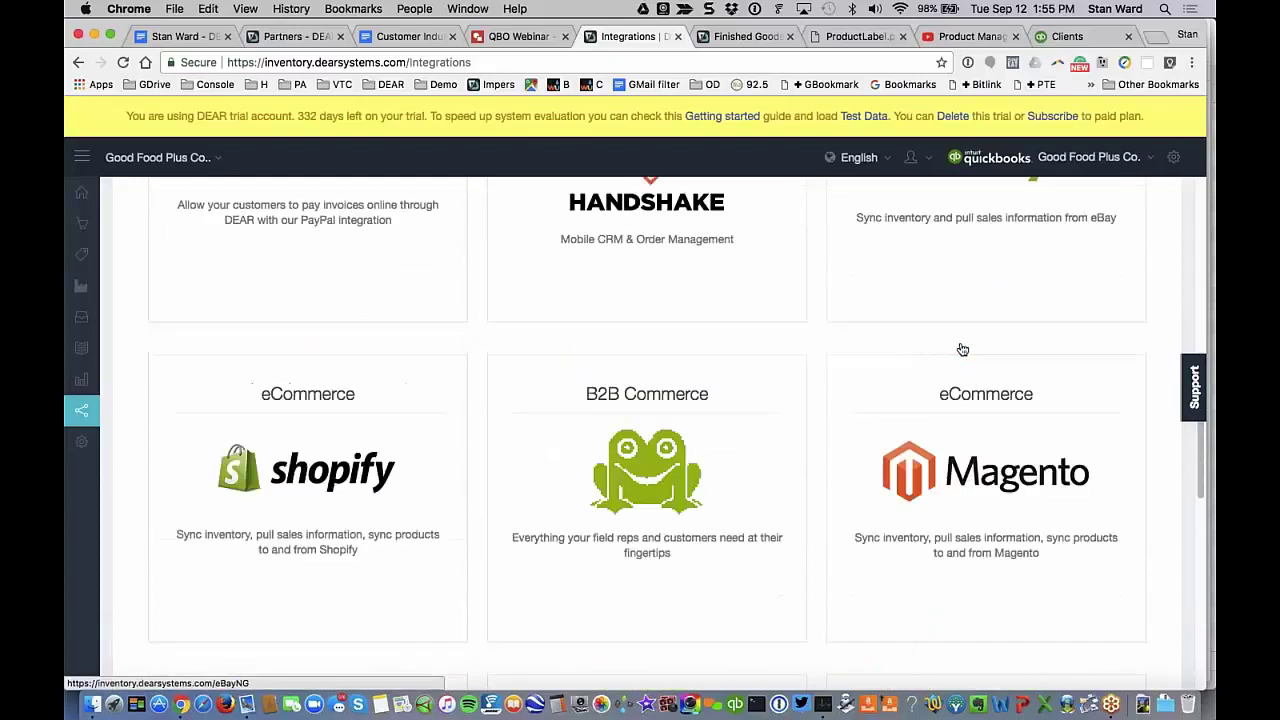
# Open the Shopify integration, review its sales overview, and display the form for linking a new Shopify shop
pyautogui.click(320, 490)
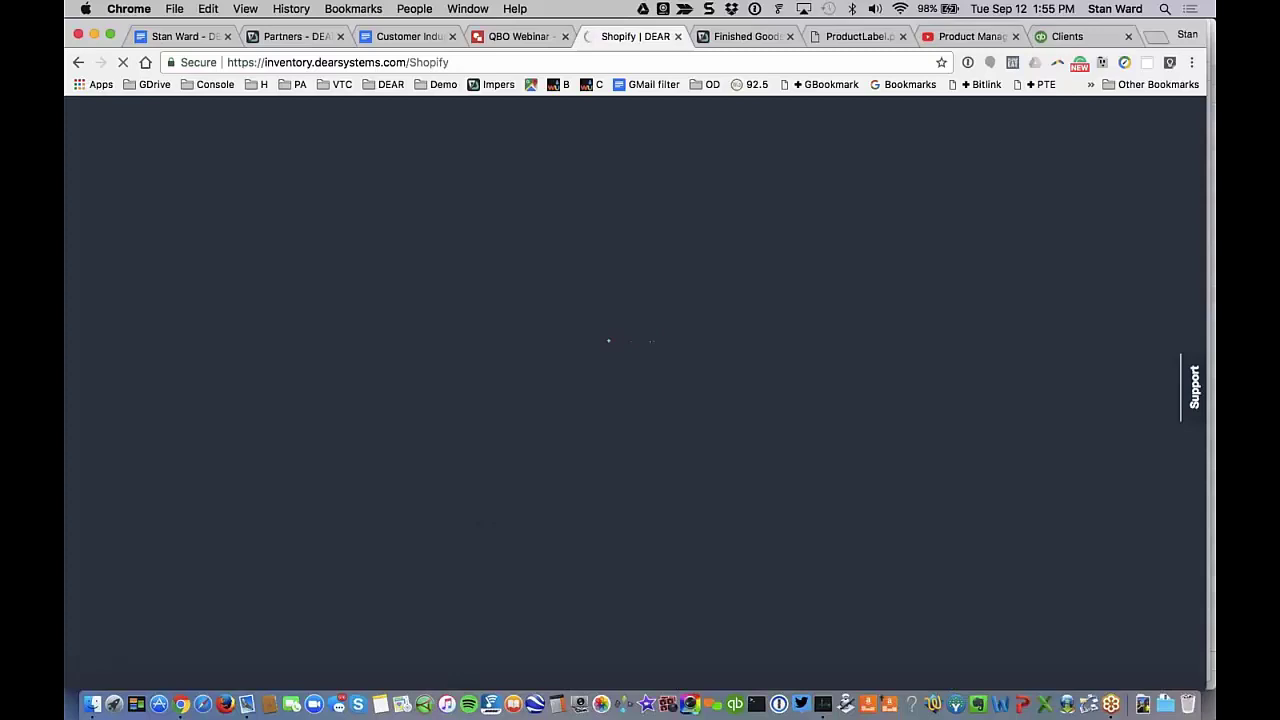
pyautogui.scroll(-1, 615, 531)
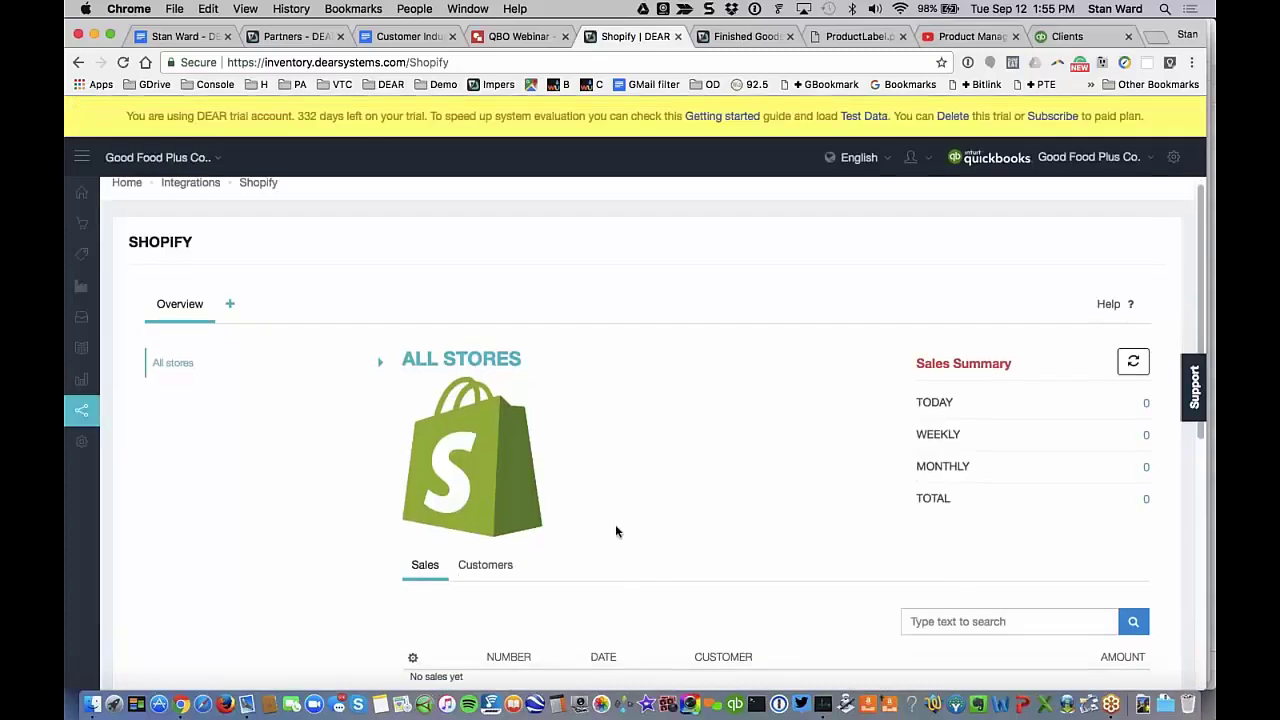
pyautogui.scroll(-4, 615, 531)
pyautogui.scroll(2, 615, 531)
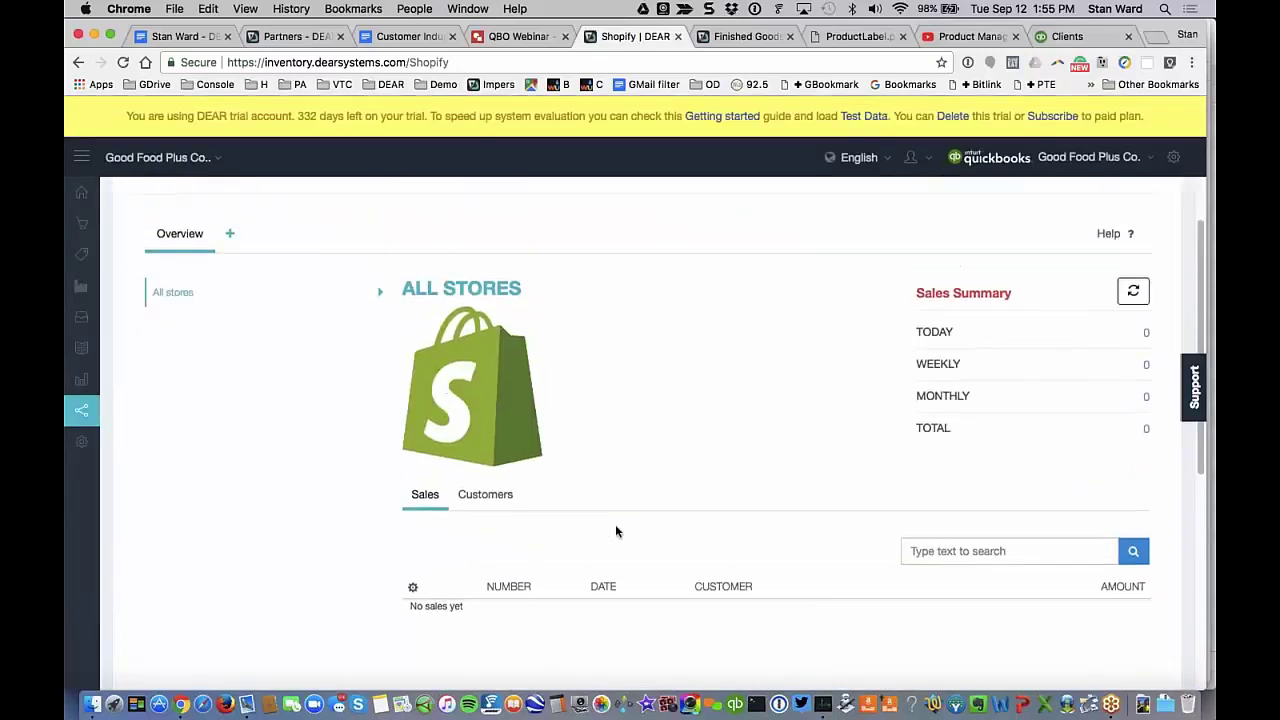
pyautogui.rightClick(615, 531)
pyautogui.click(229, 237)
pyautogui.click(230, 237)
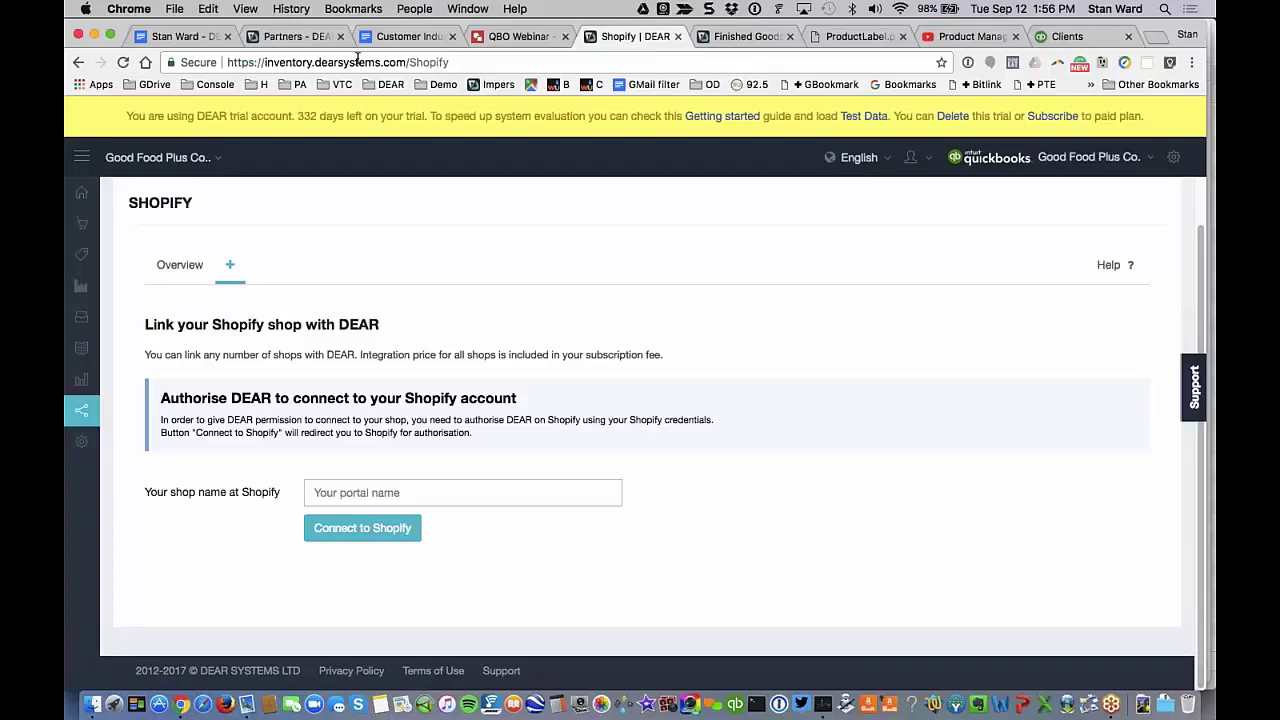
# Load the DEAR Systems website's home page, and return to the inventory account's dashboard
pyautogui.click(290, 38)
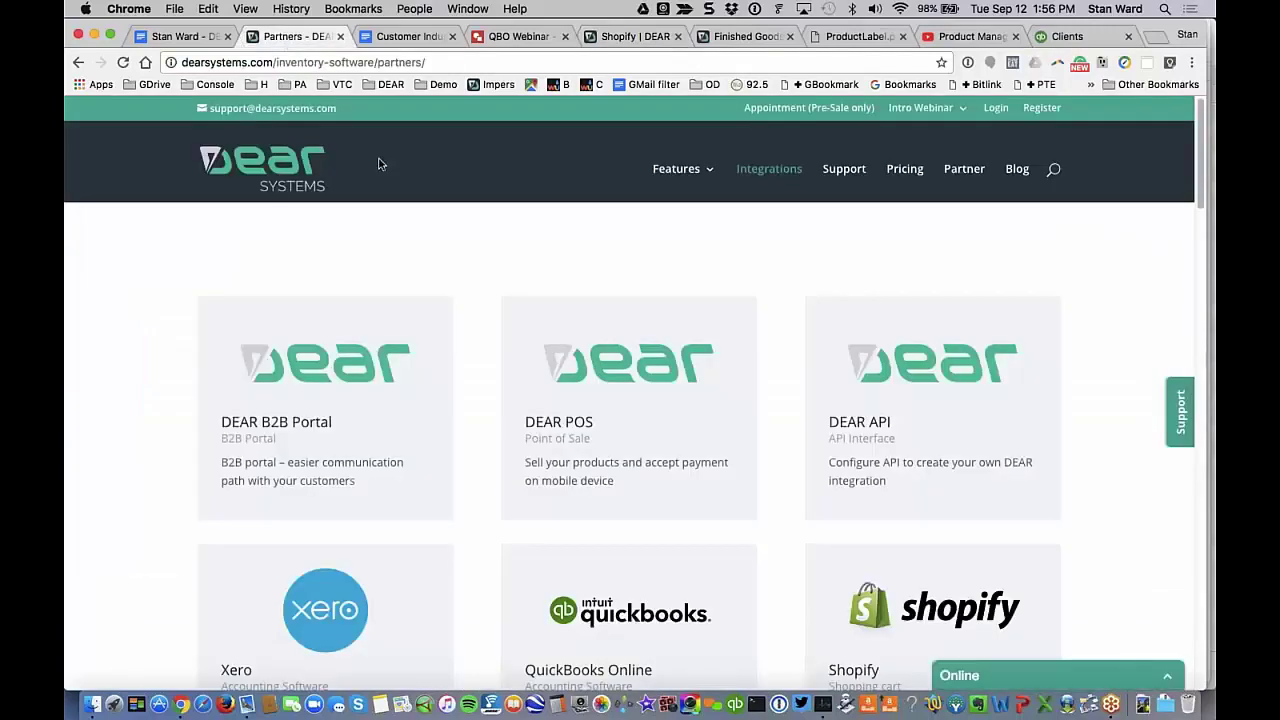
pyautogui.click(276, 191)
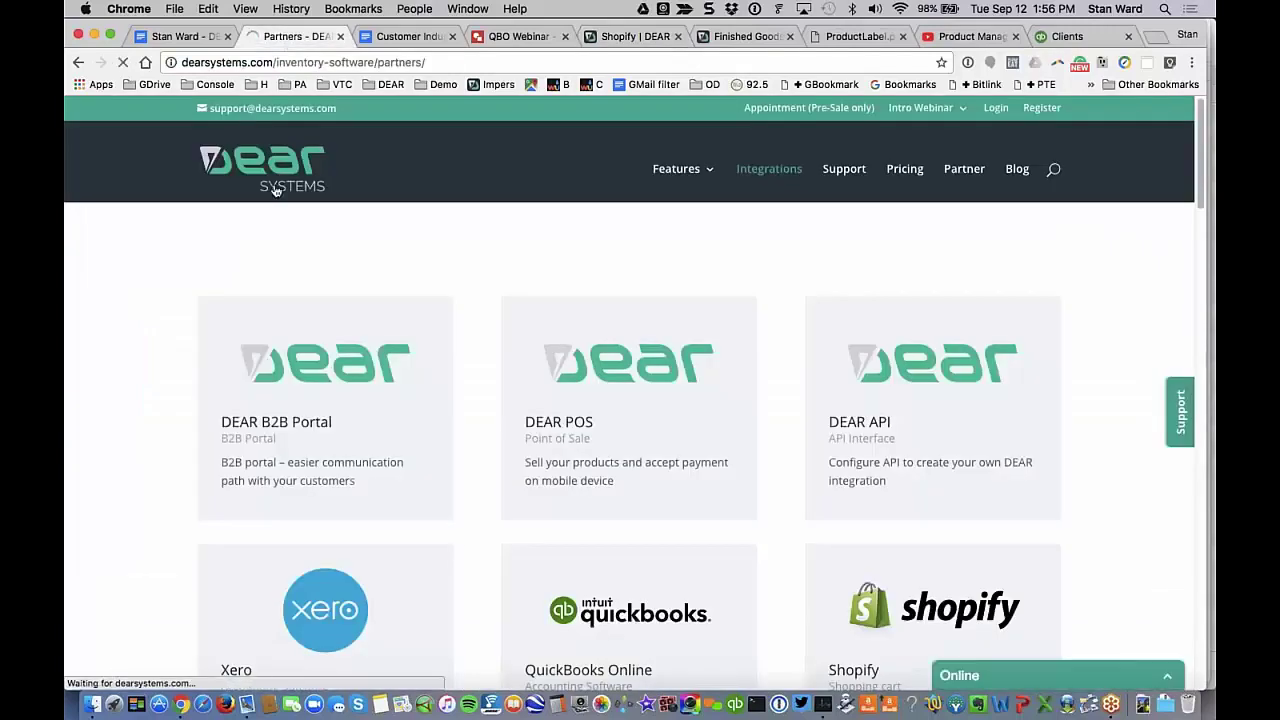
pyautogui.click(607, 42)
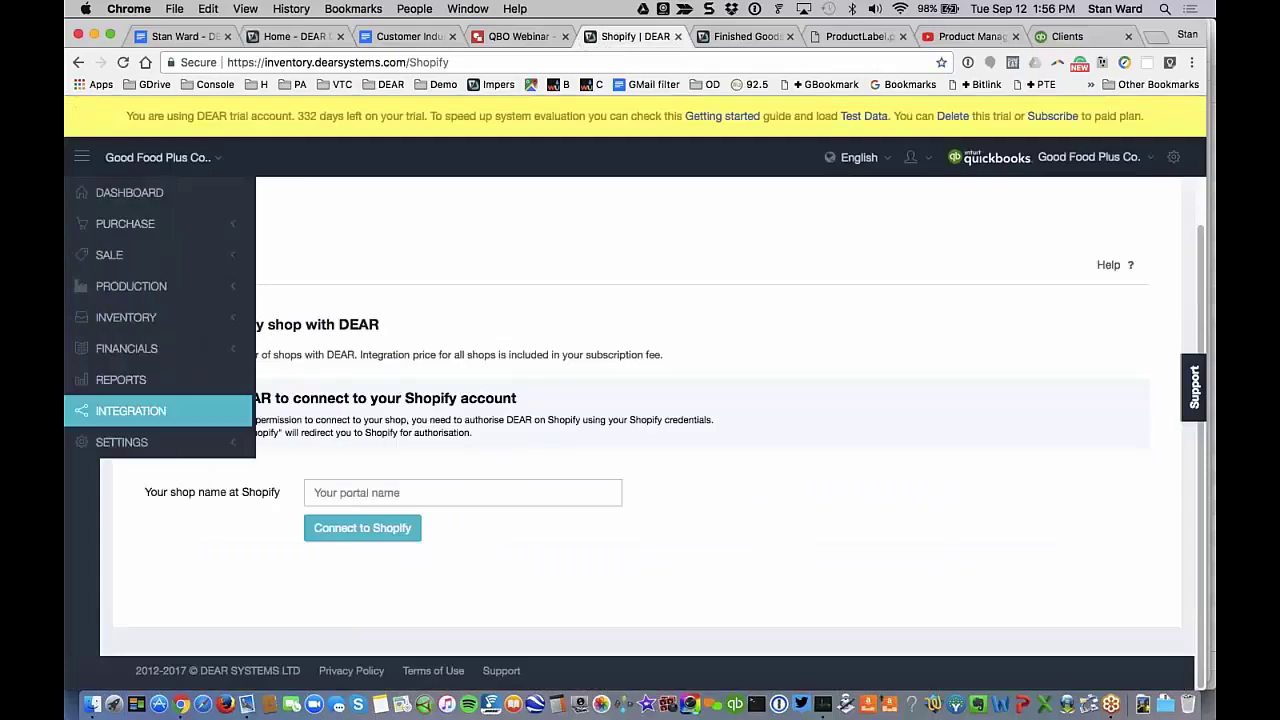
pyautogui.click(89, 199)
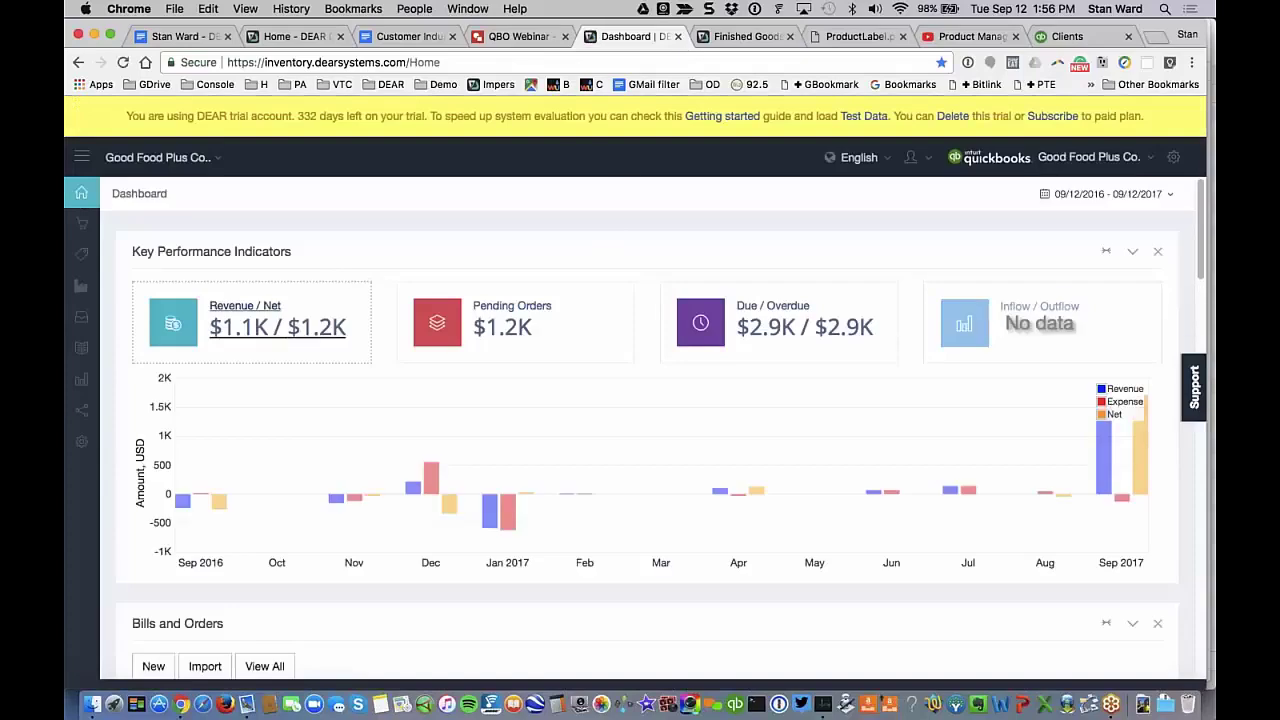
pyautogui.moveTo(94, 398)
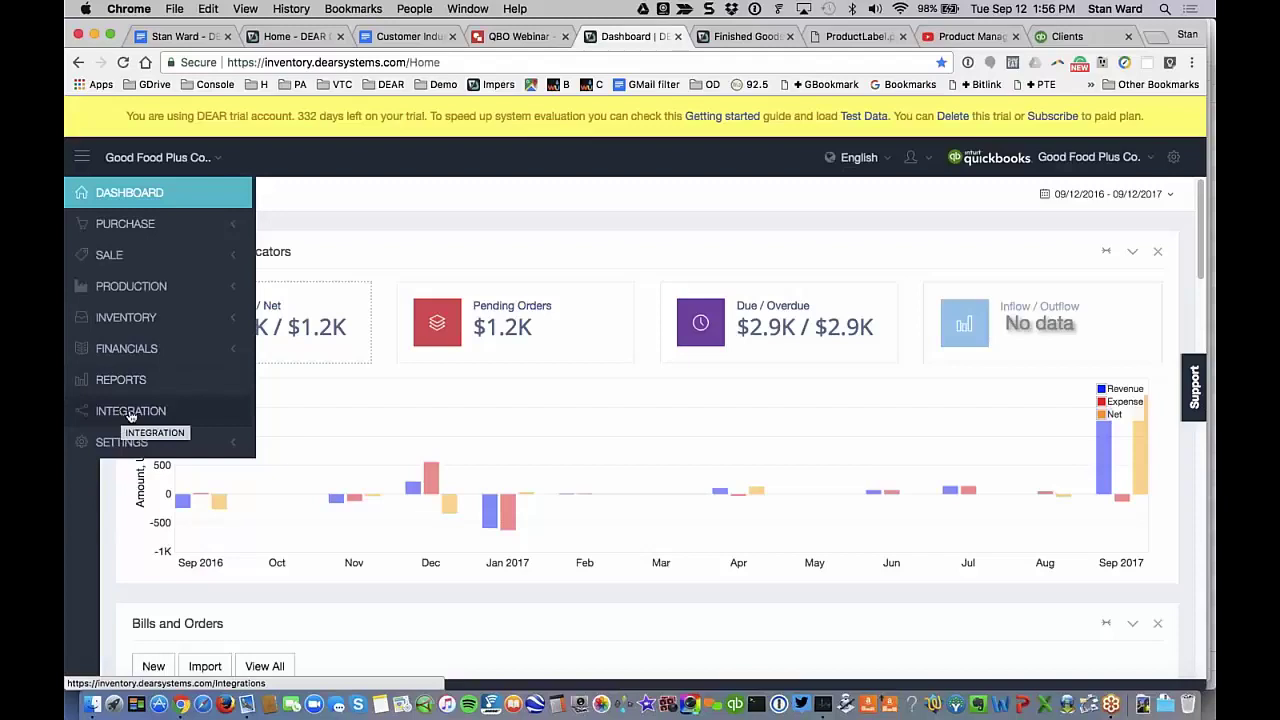
# Switch to the Customer Industries document in Google Docs and read through its list of industries
pyautogui.click(393, 36)
pyautogui.scroll(-1, 593, 287)
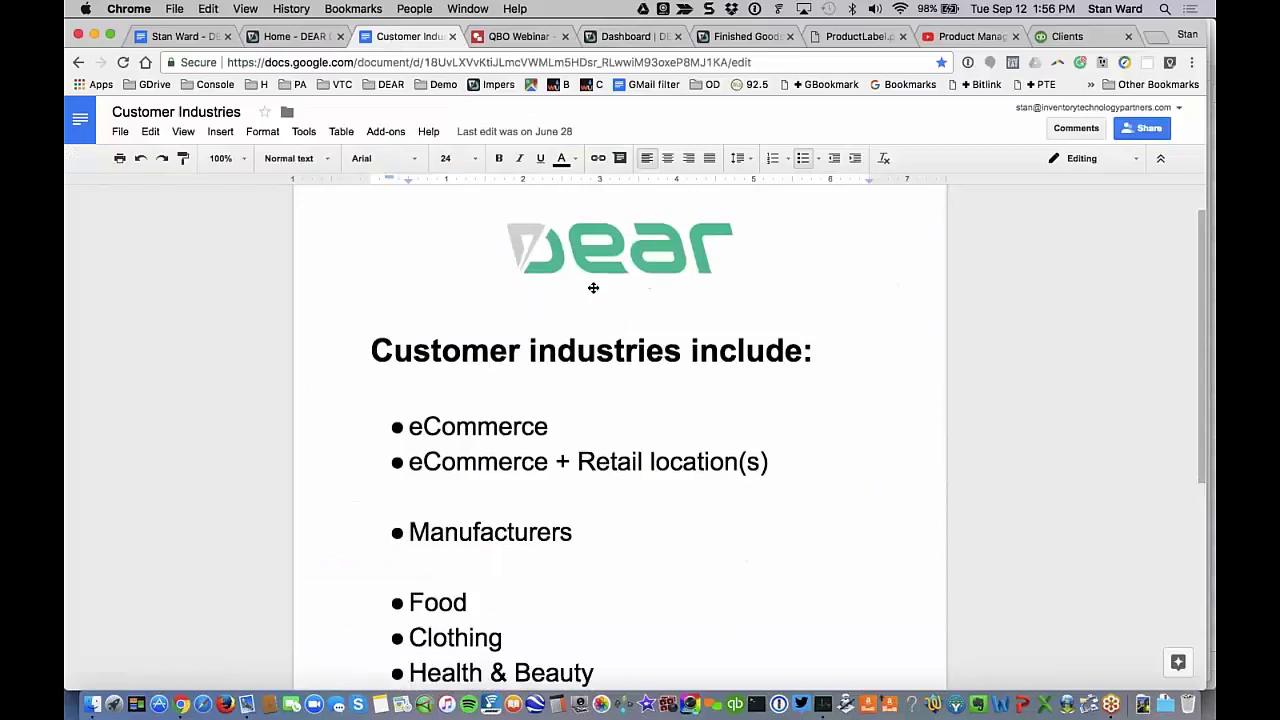
pyautogui.scroll(-3, 593, 287)
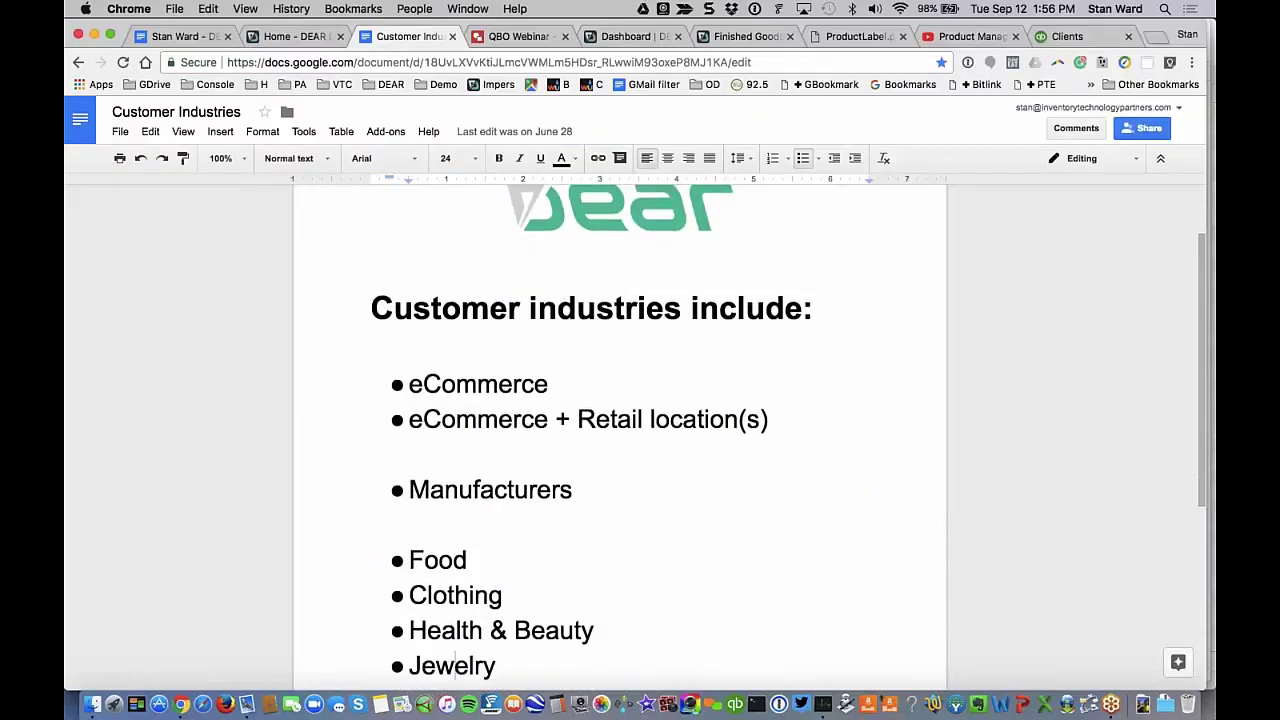
pyautogui.scroll(-4, 620, 440)
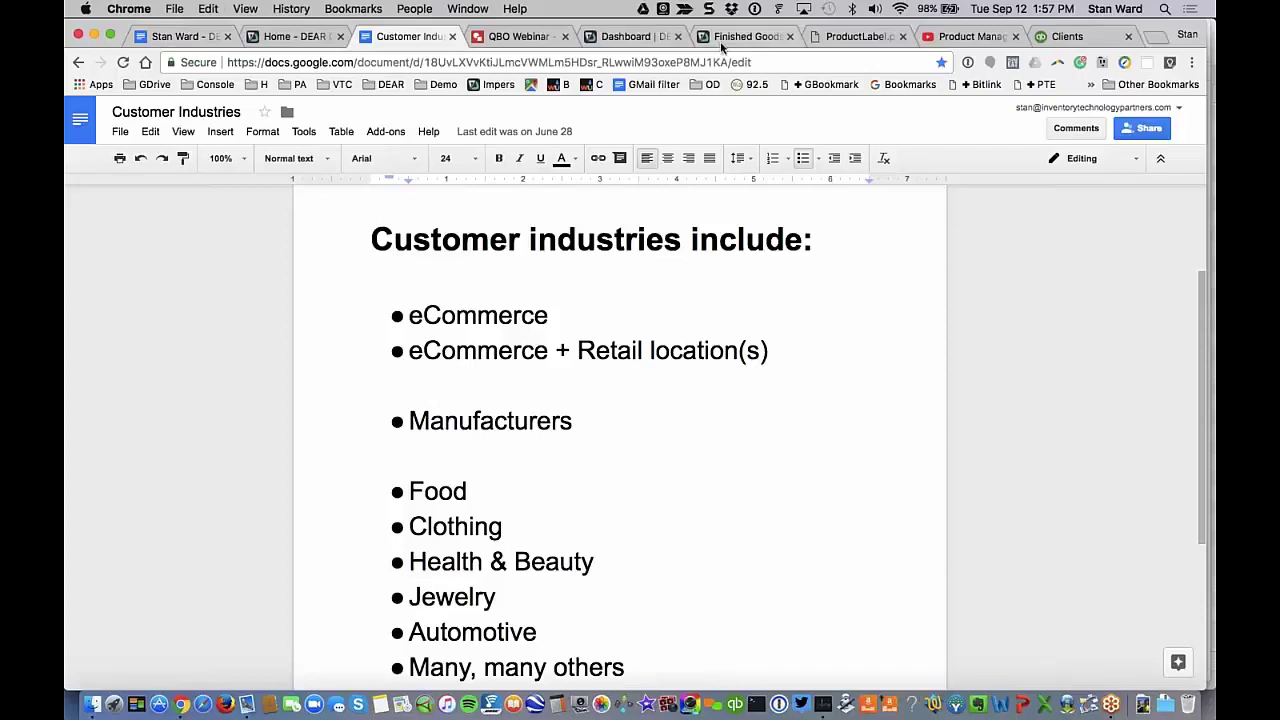
# Return to the Apple Pie 6-Pack finished goods assembly in DEAR Inventory and review its details and assembly order components
pyautogui.click(633, 38)
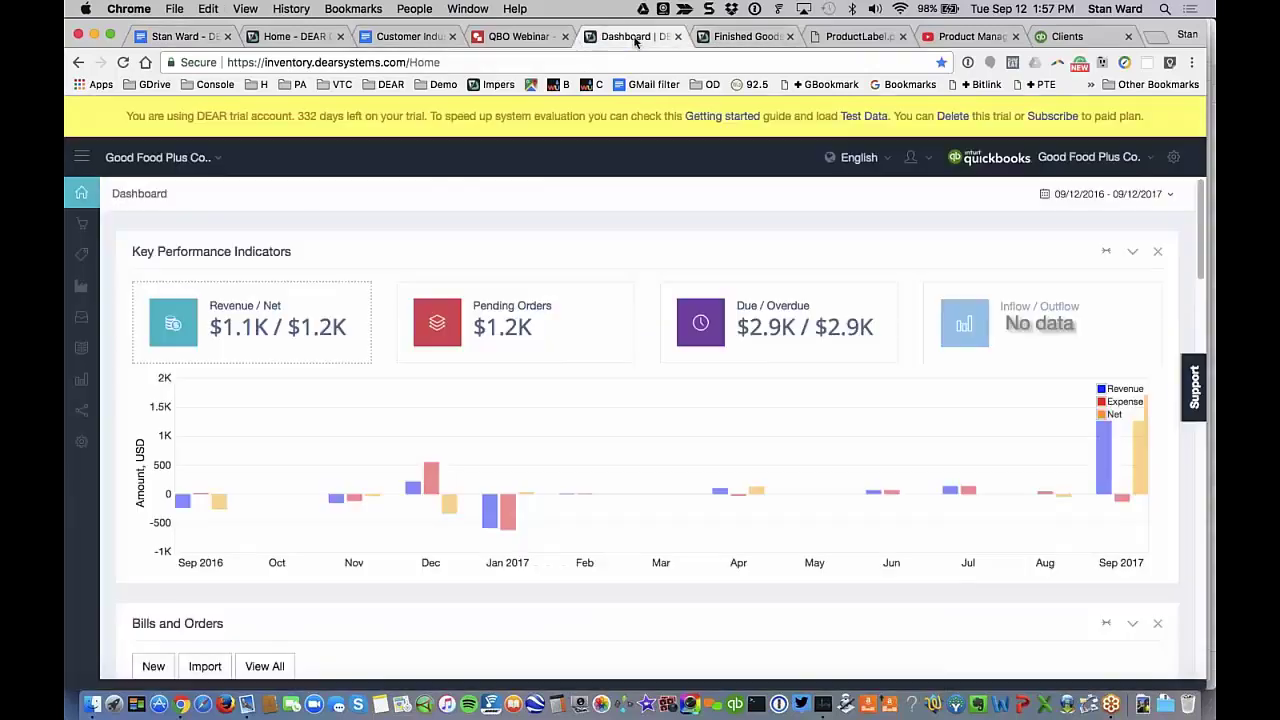
pyautogui.click(735, 40)
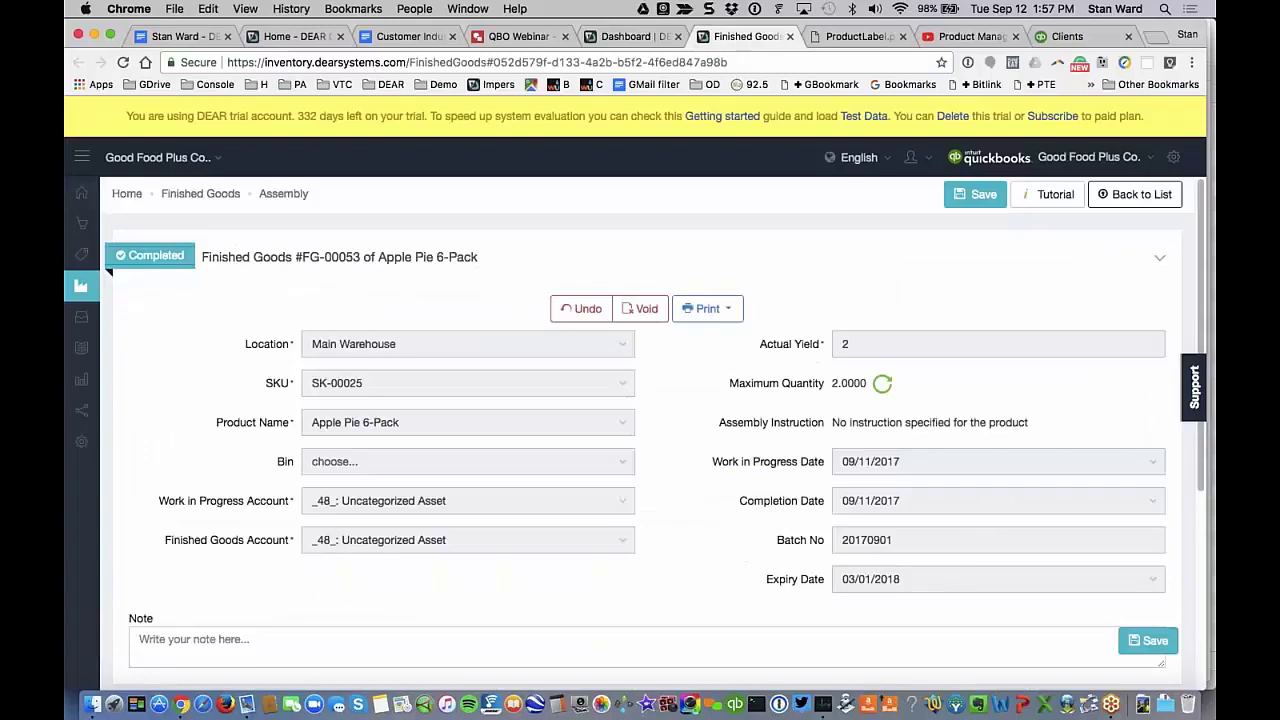
pyautogui.doubleClick(463, 257)
pyautogui.scroll(-1, 463, 257)
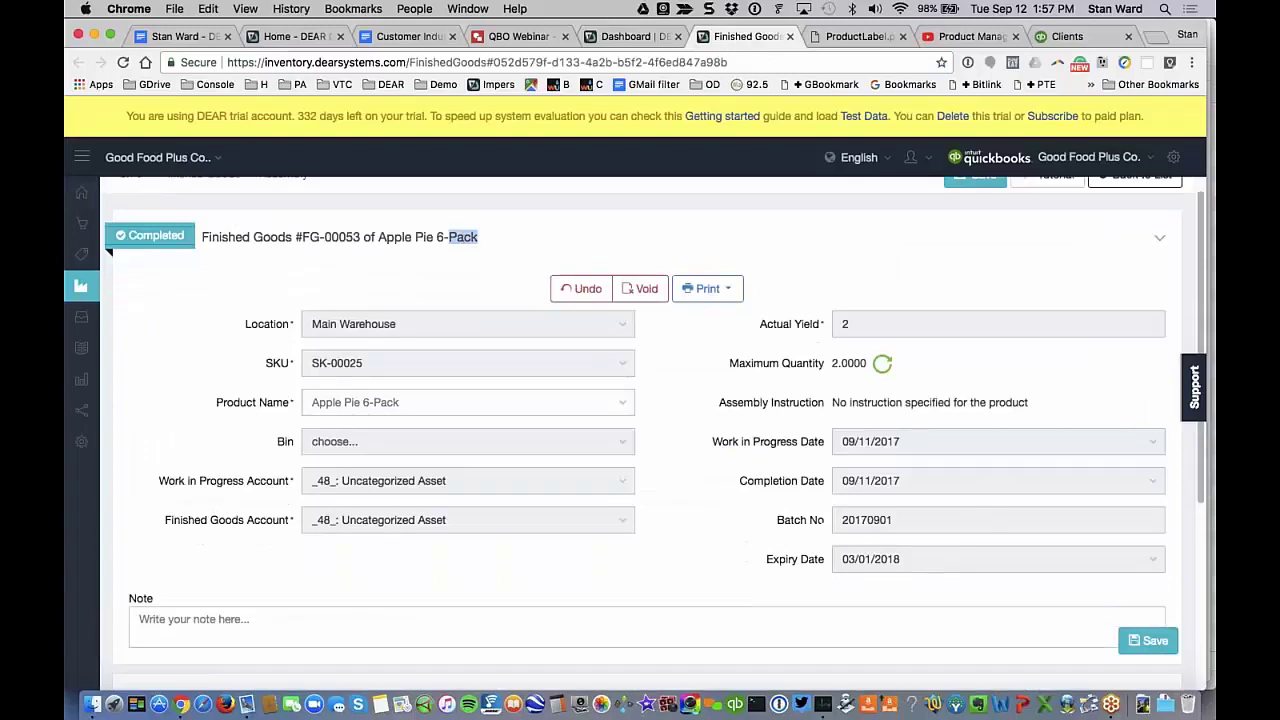
pyautogui.scroll(-5, 651, 434)
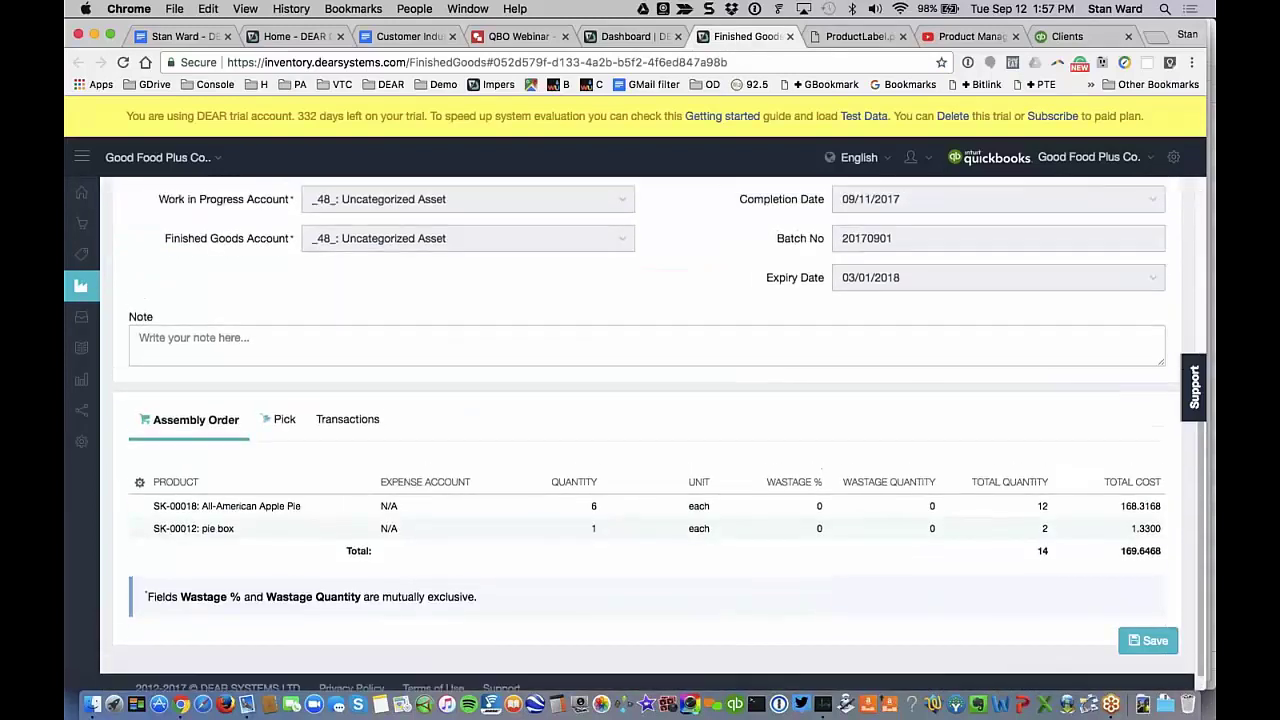
pyautogui.scroll(5, 651, 434)
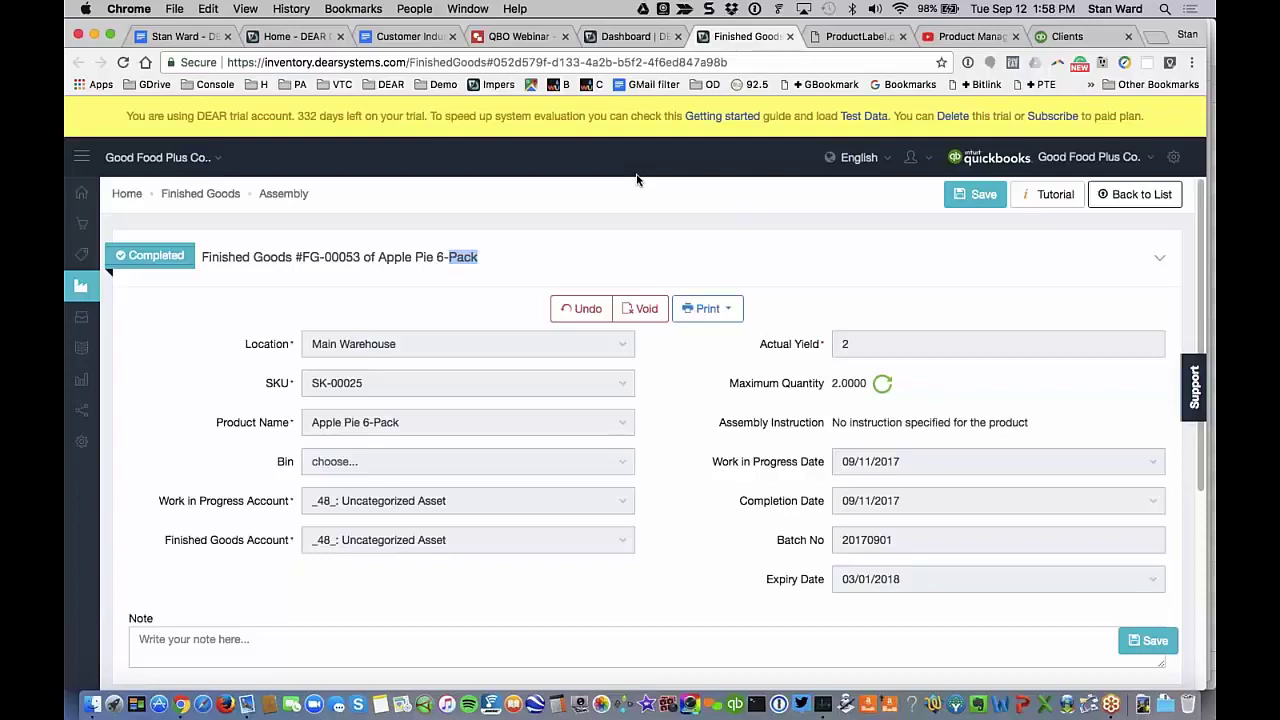
pyautogui.click(514, 226)
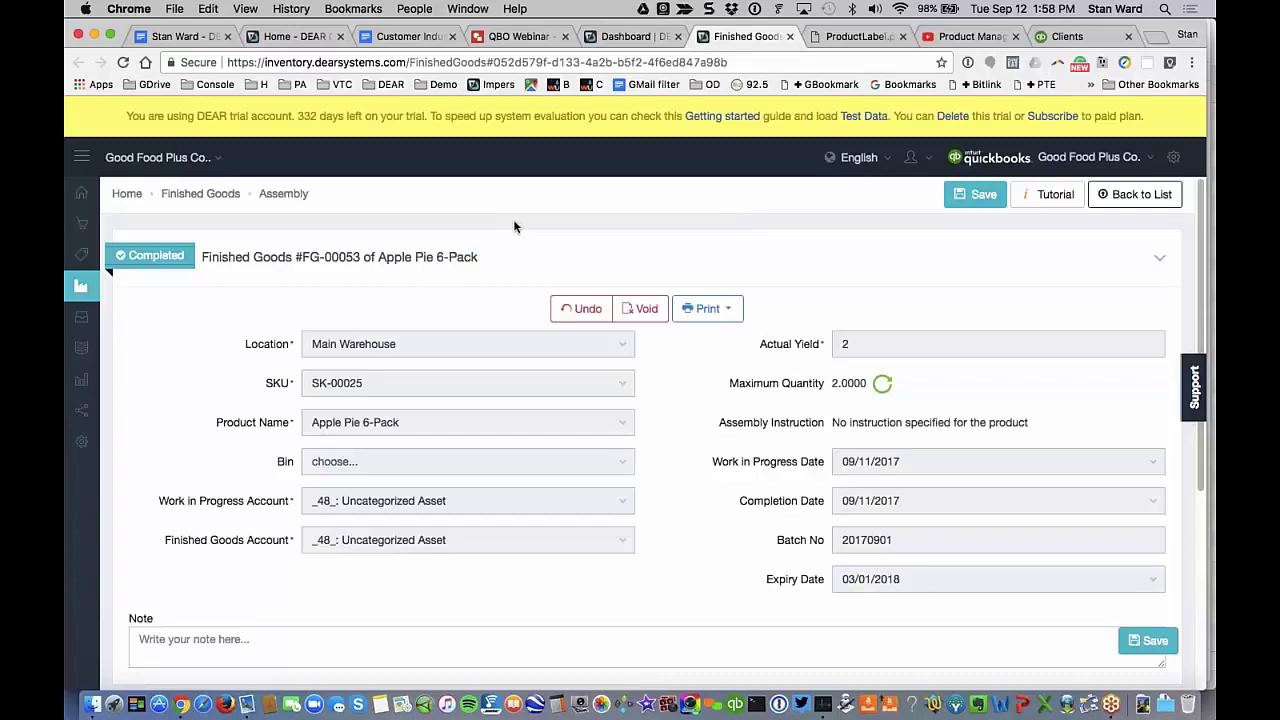